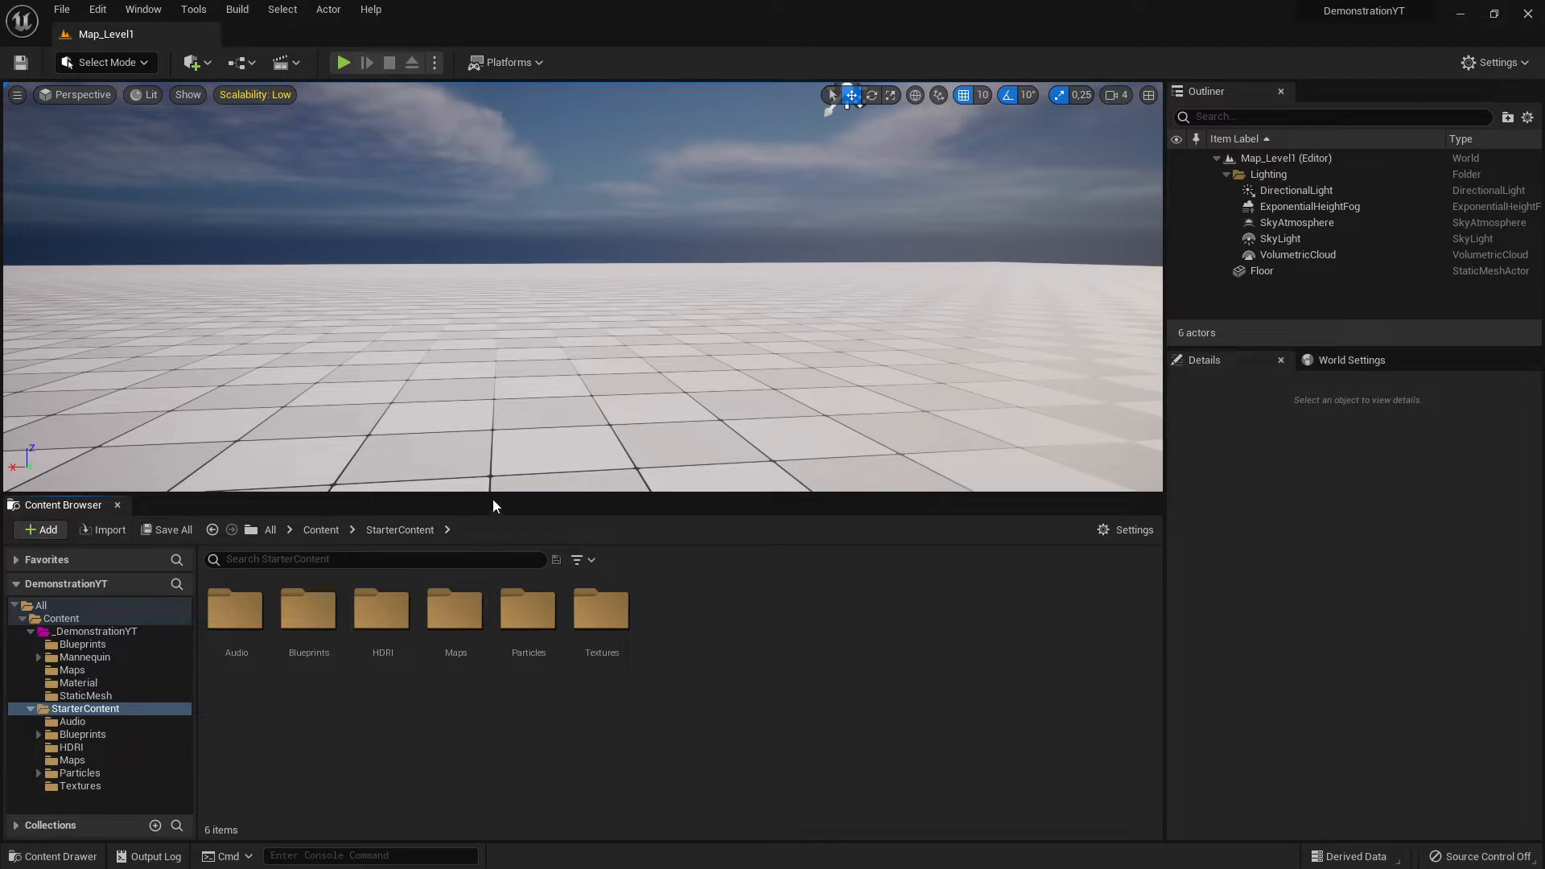
Compare the contents of the StarterContent folder with those of the StaticMesh folder in _DemonstrationYT.
drag(495, 492, 495, 506)
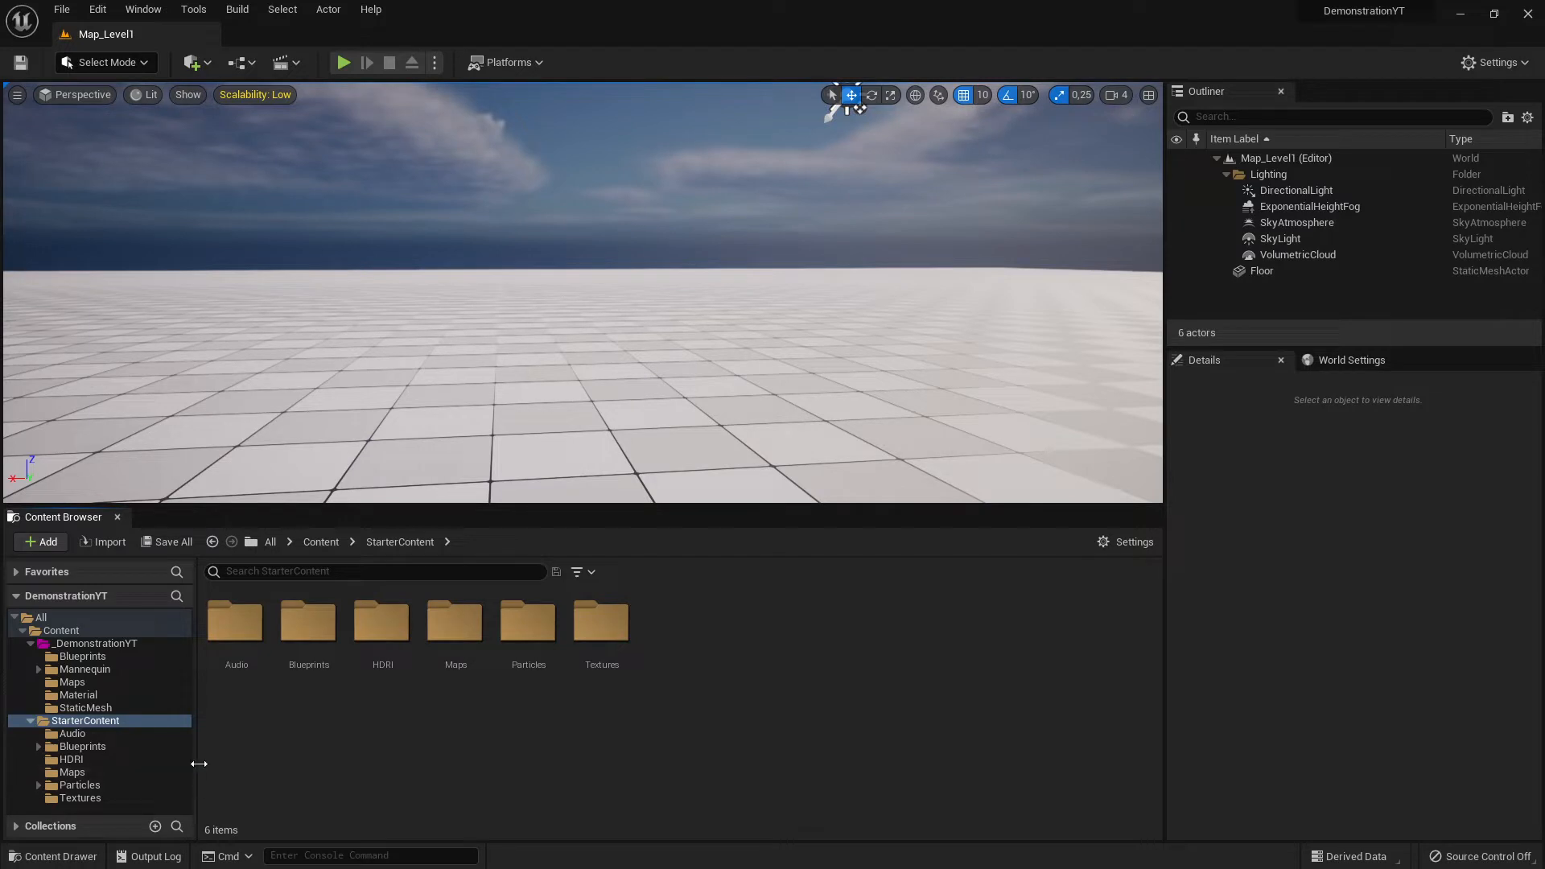
click(99, 724)
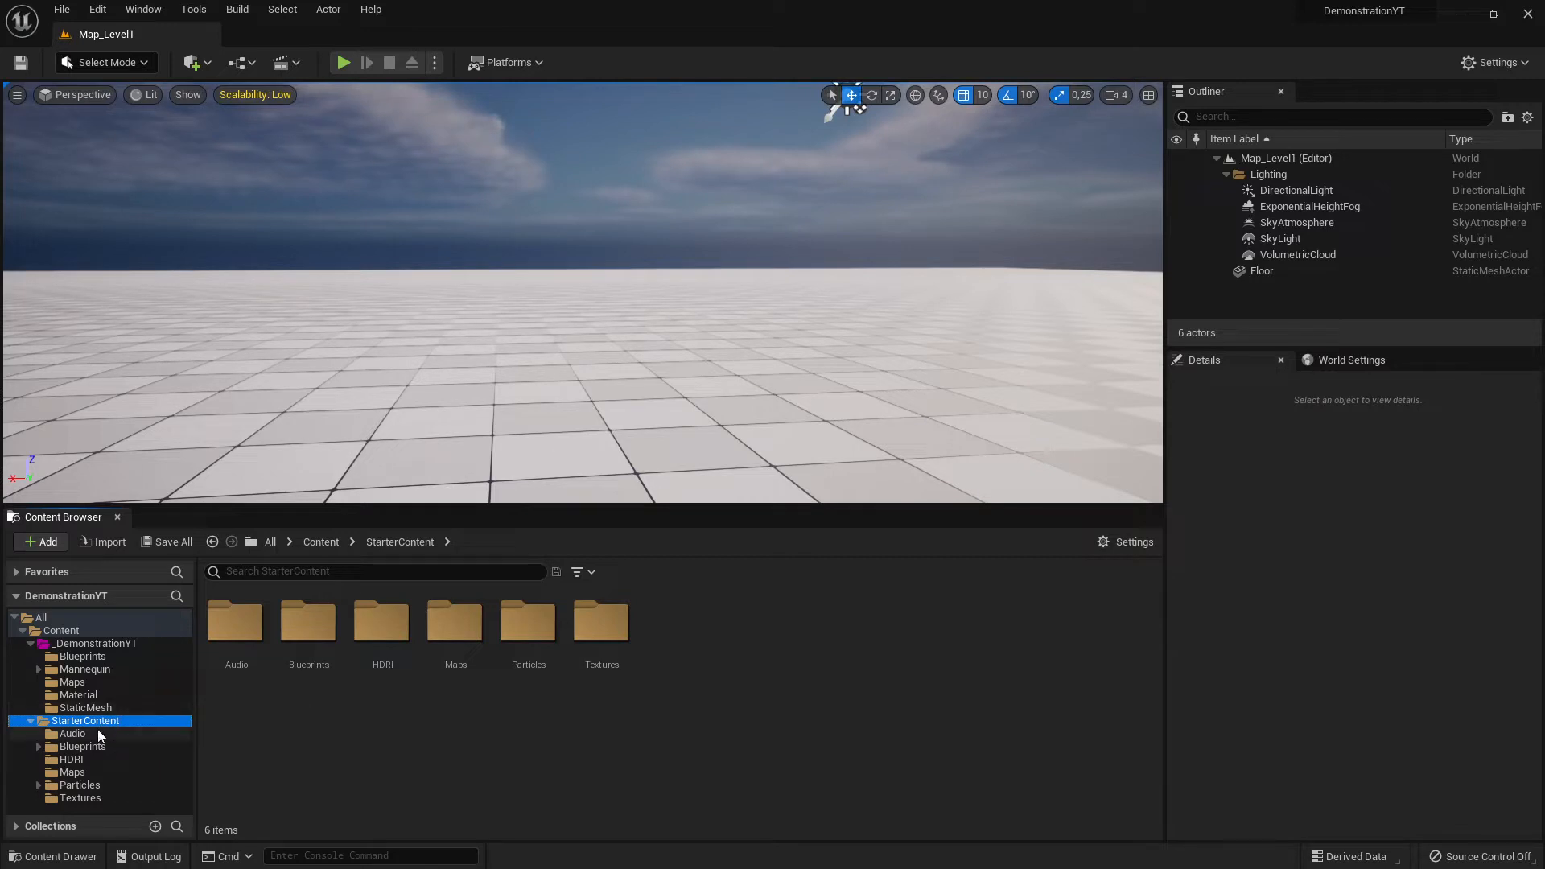
click(135, 708)
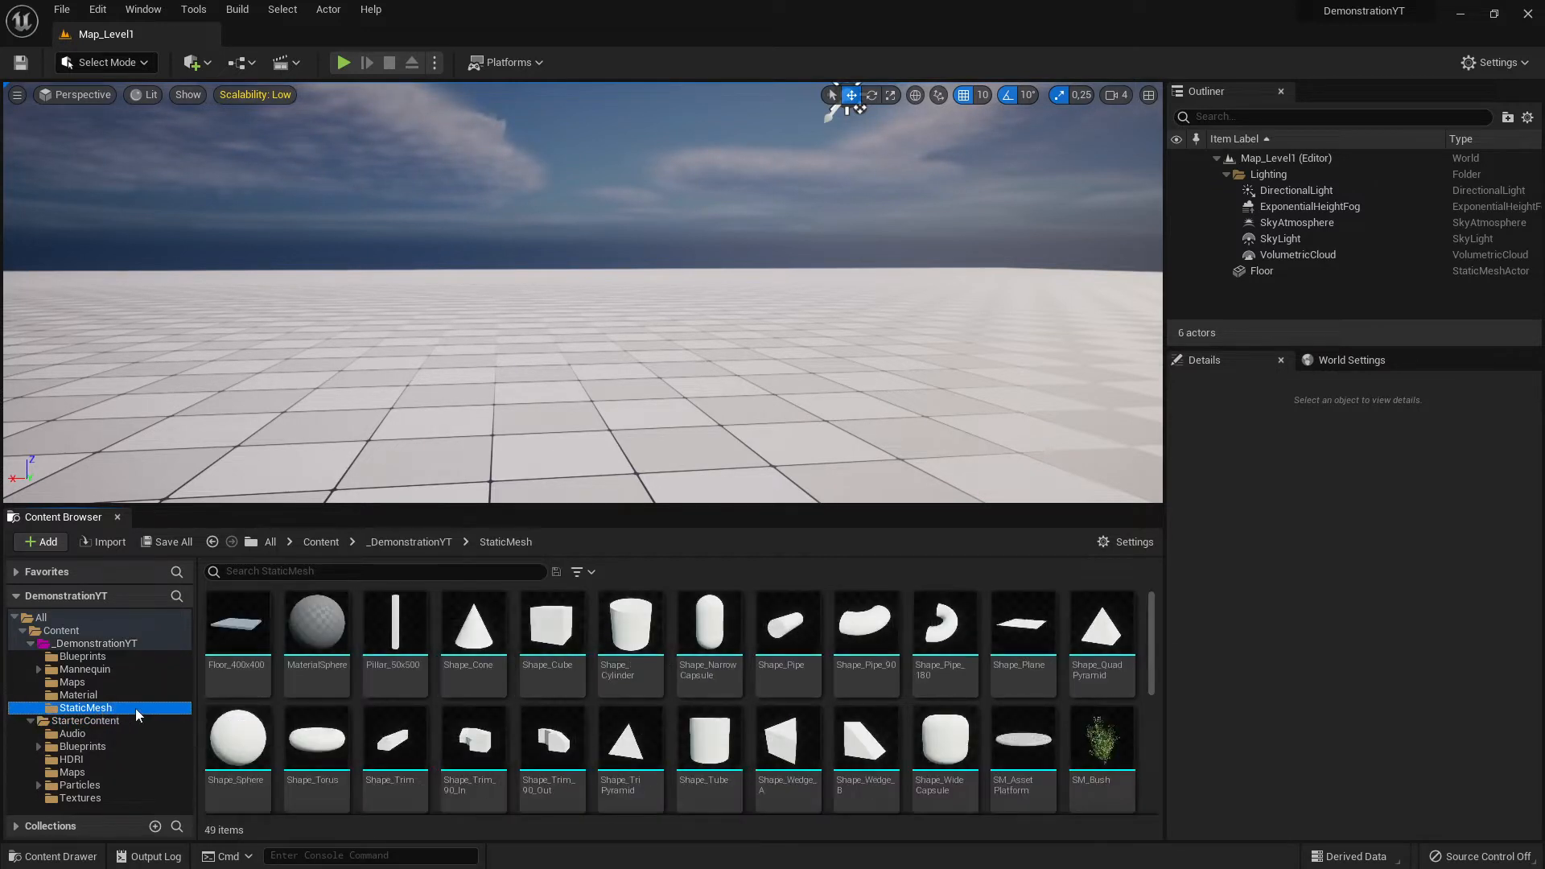
click(78, 721)
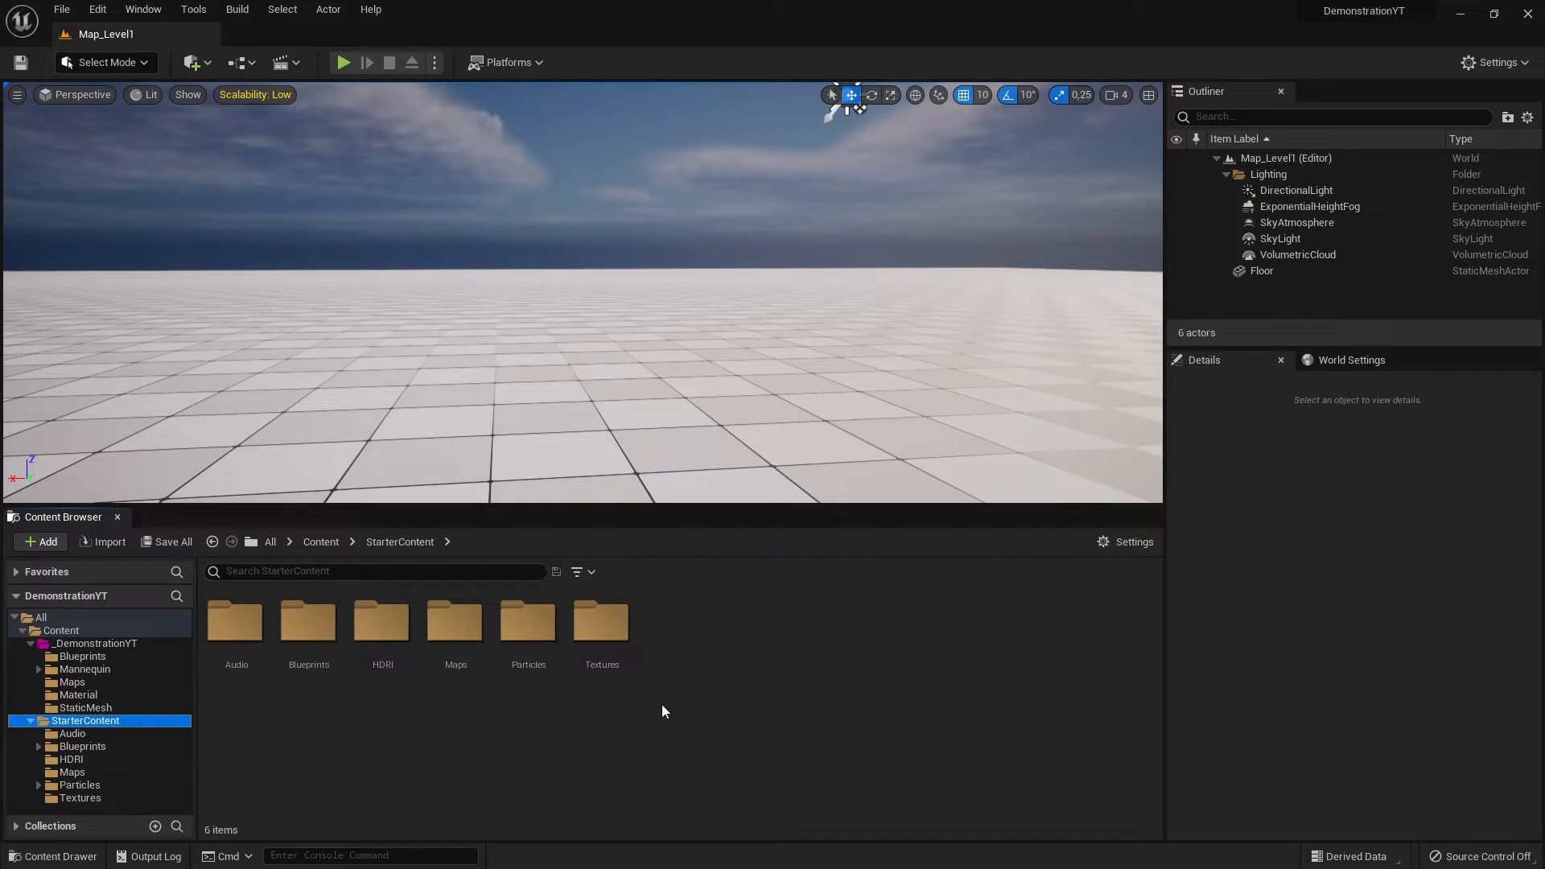
click(90, 710)
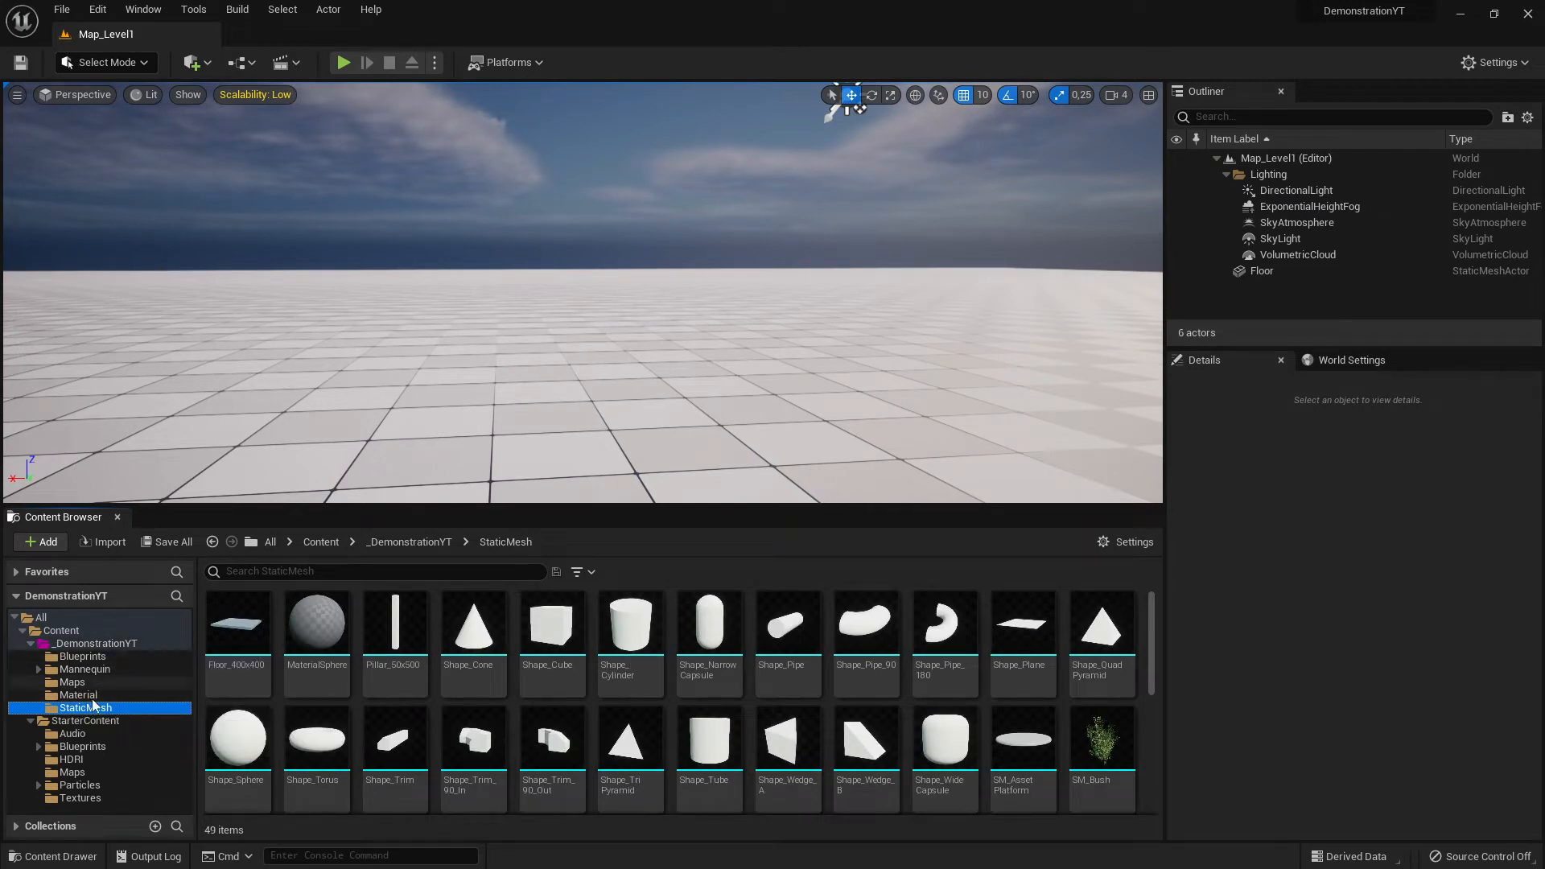
Browse the static mesh assets in the StaticMesh folder of _DemonstrationYT.
click(95, 644)
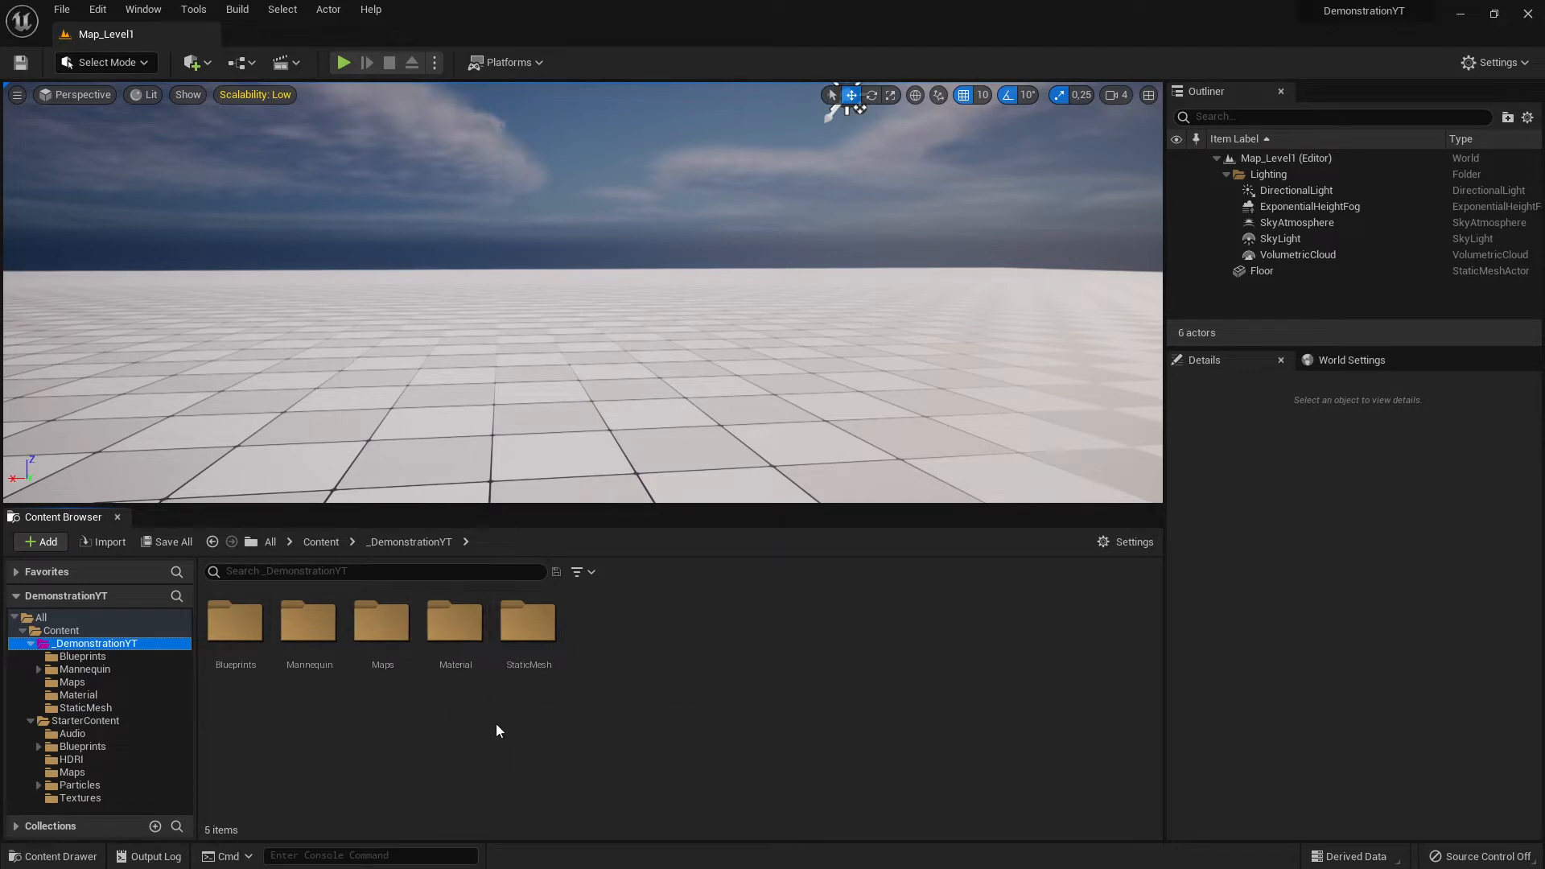
click(524, 632)
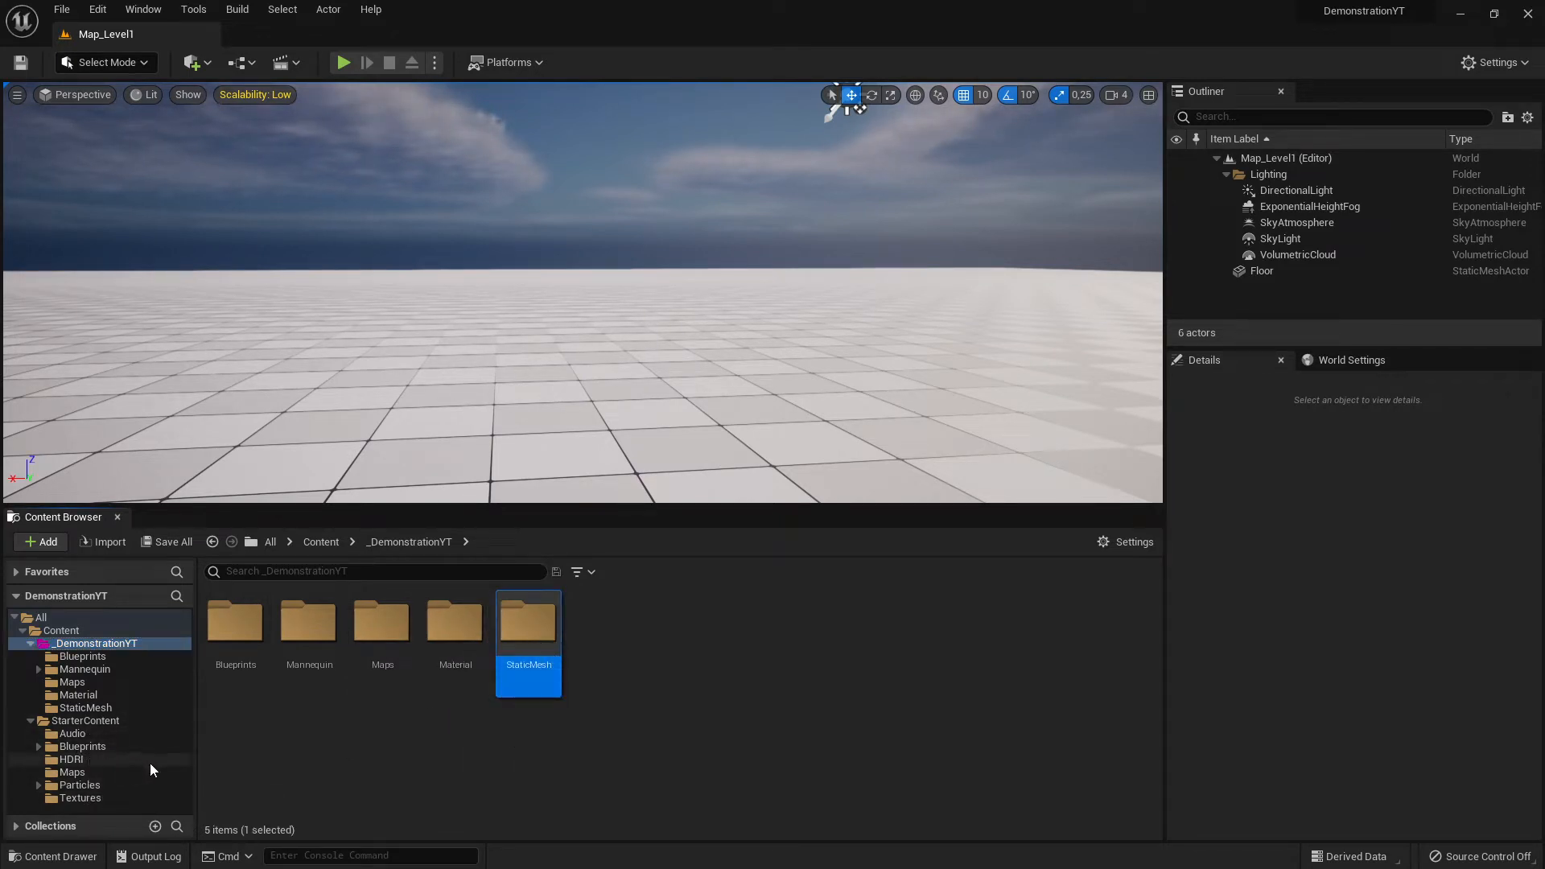
double_click(543, 638)
scroll(813, 732, down, 3)
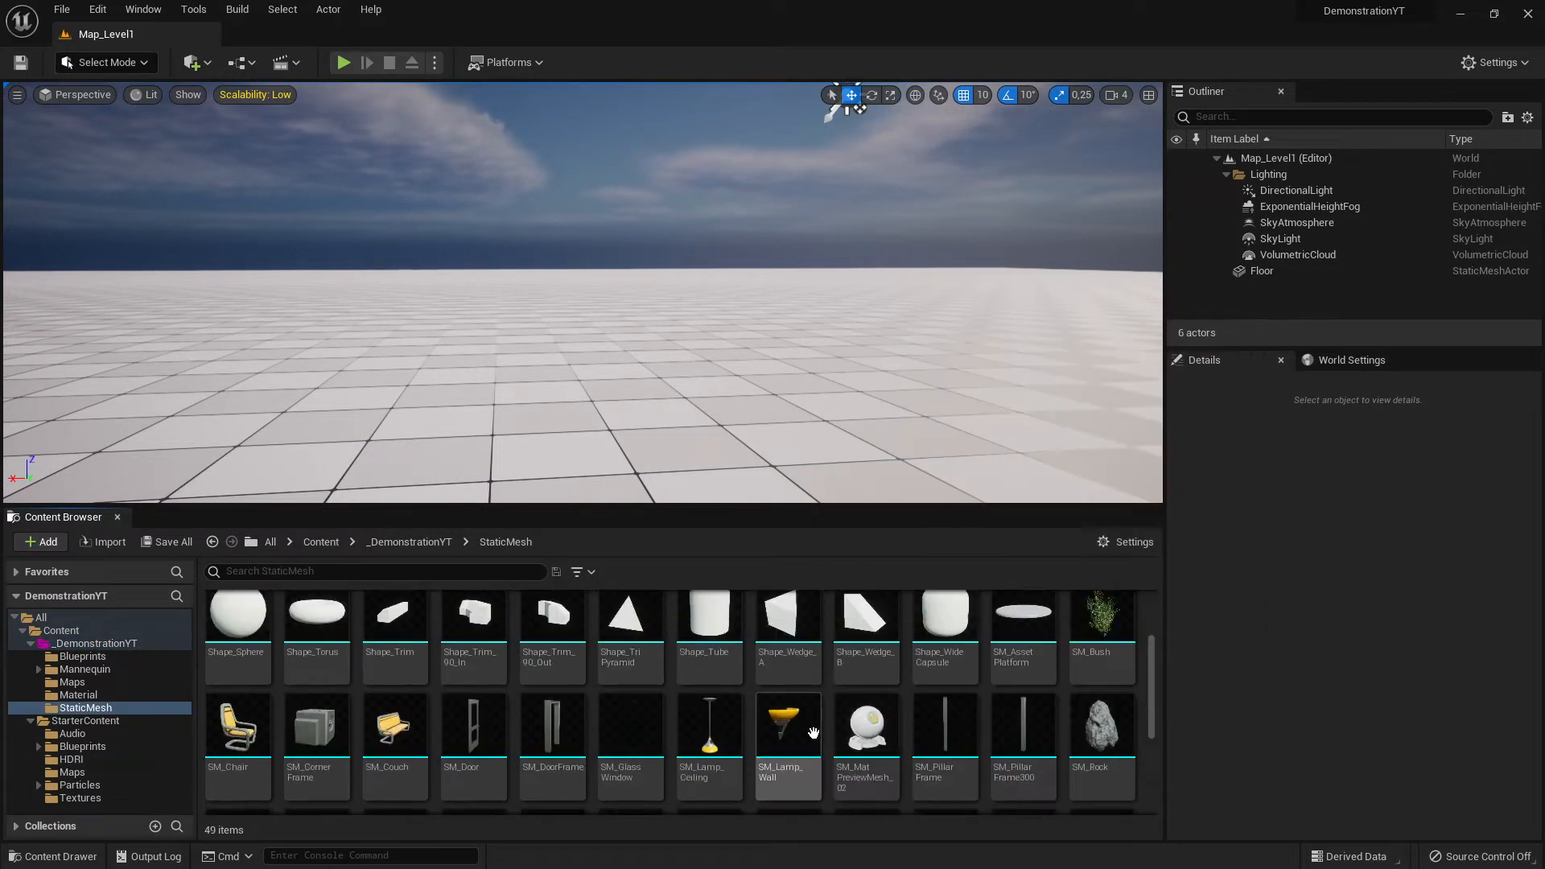
scroll(813, 732, up, 3)
click(86, 708)
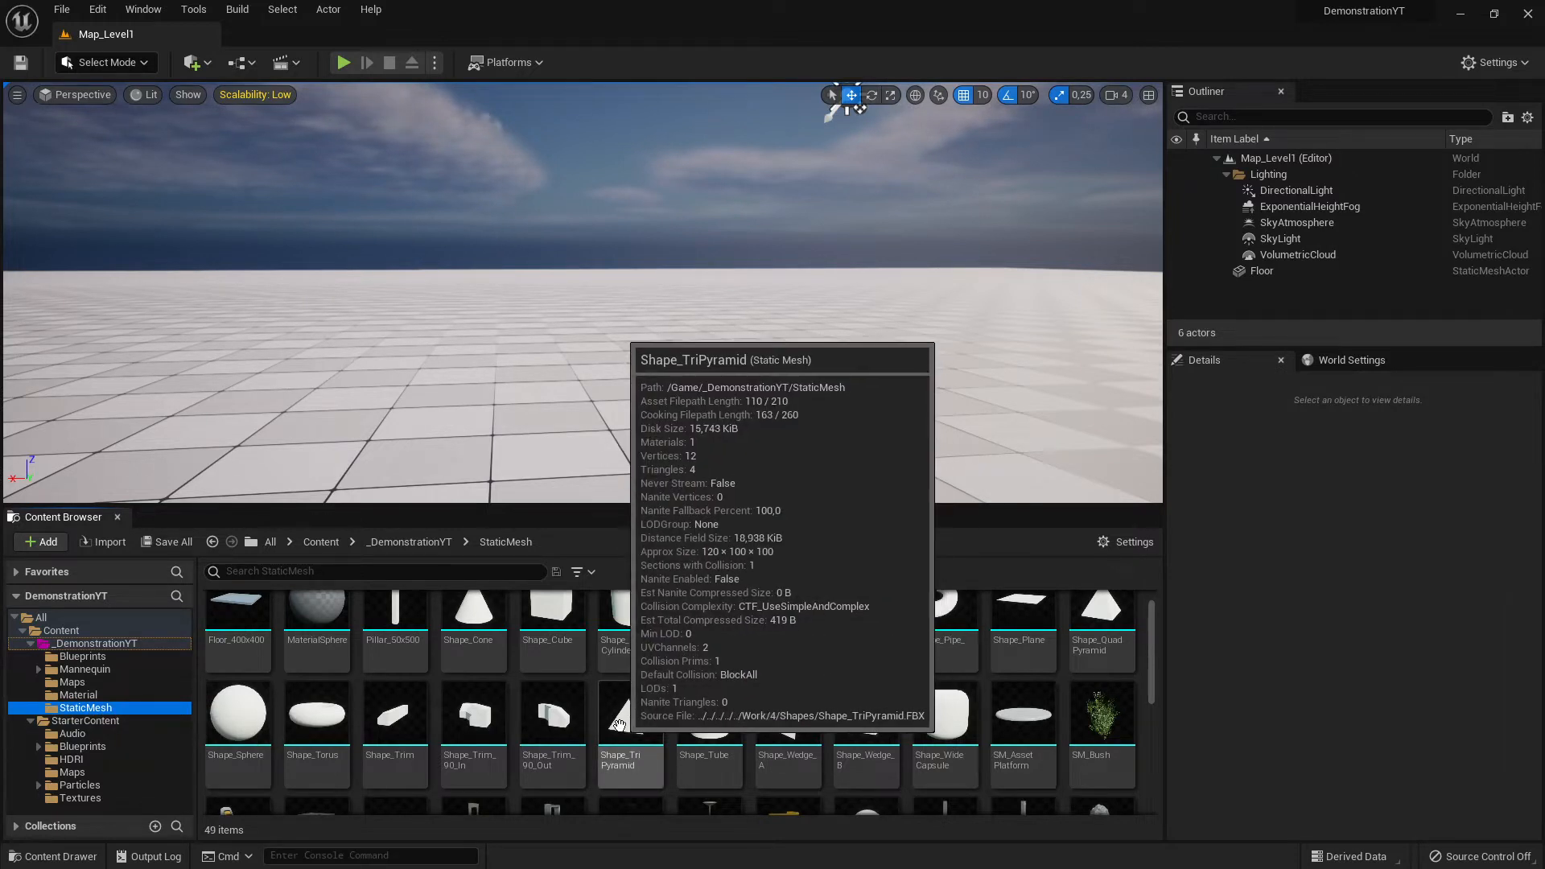
scroll(591, 734, down, 3)
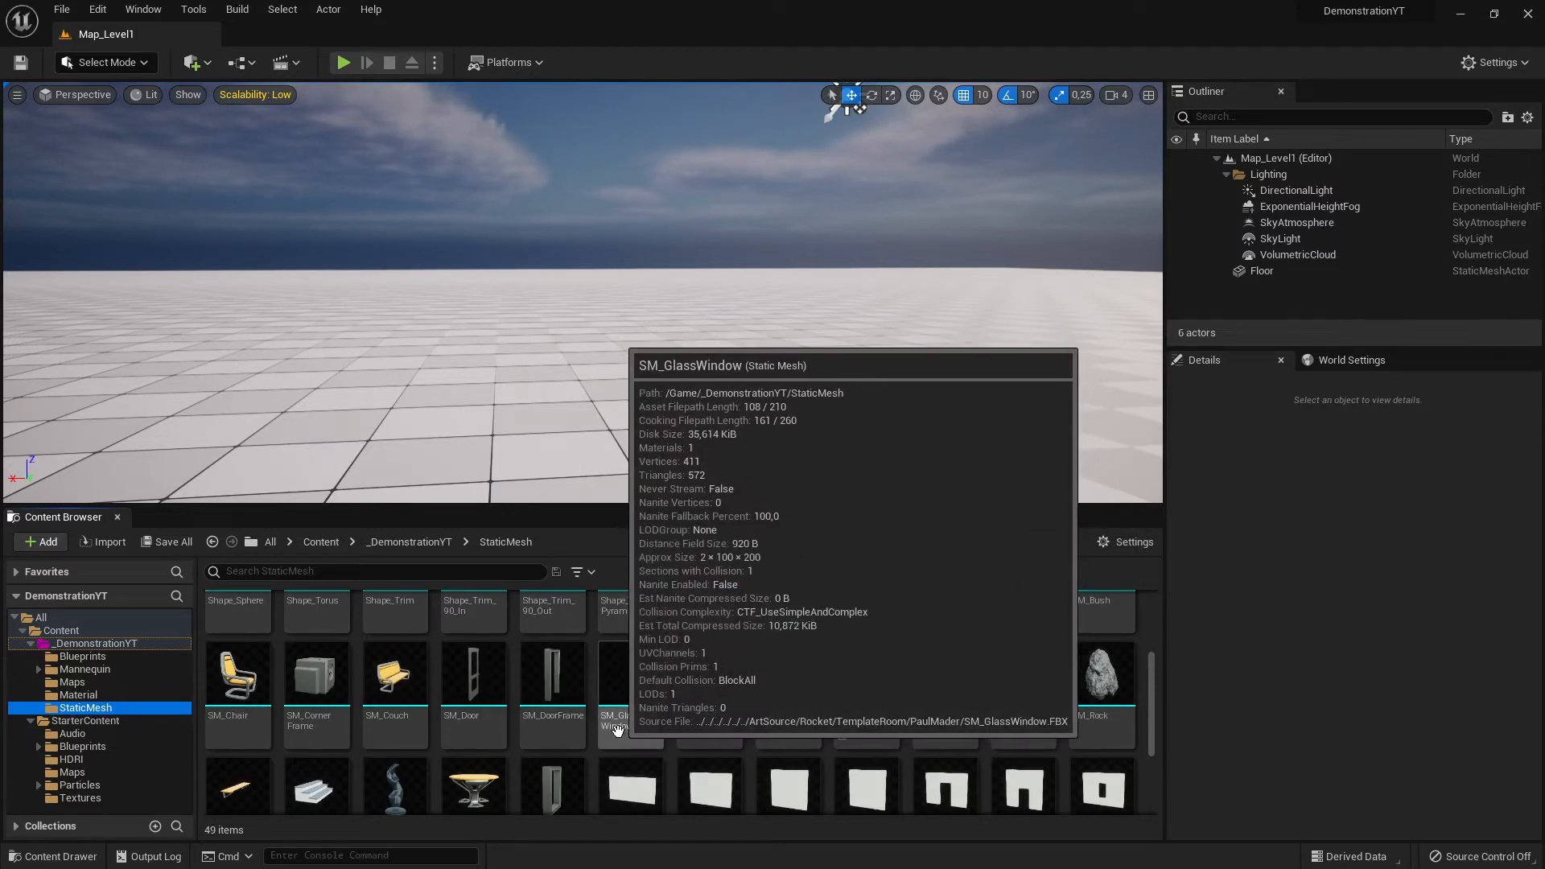
scroll(622, 730, up, 3)
scroll(724, 725, down, 6)
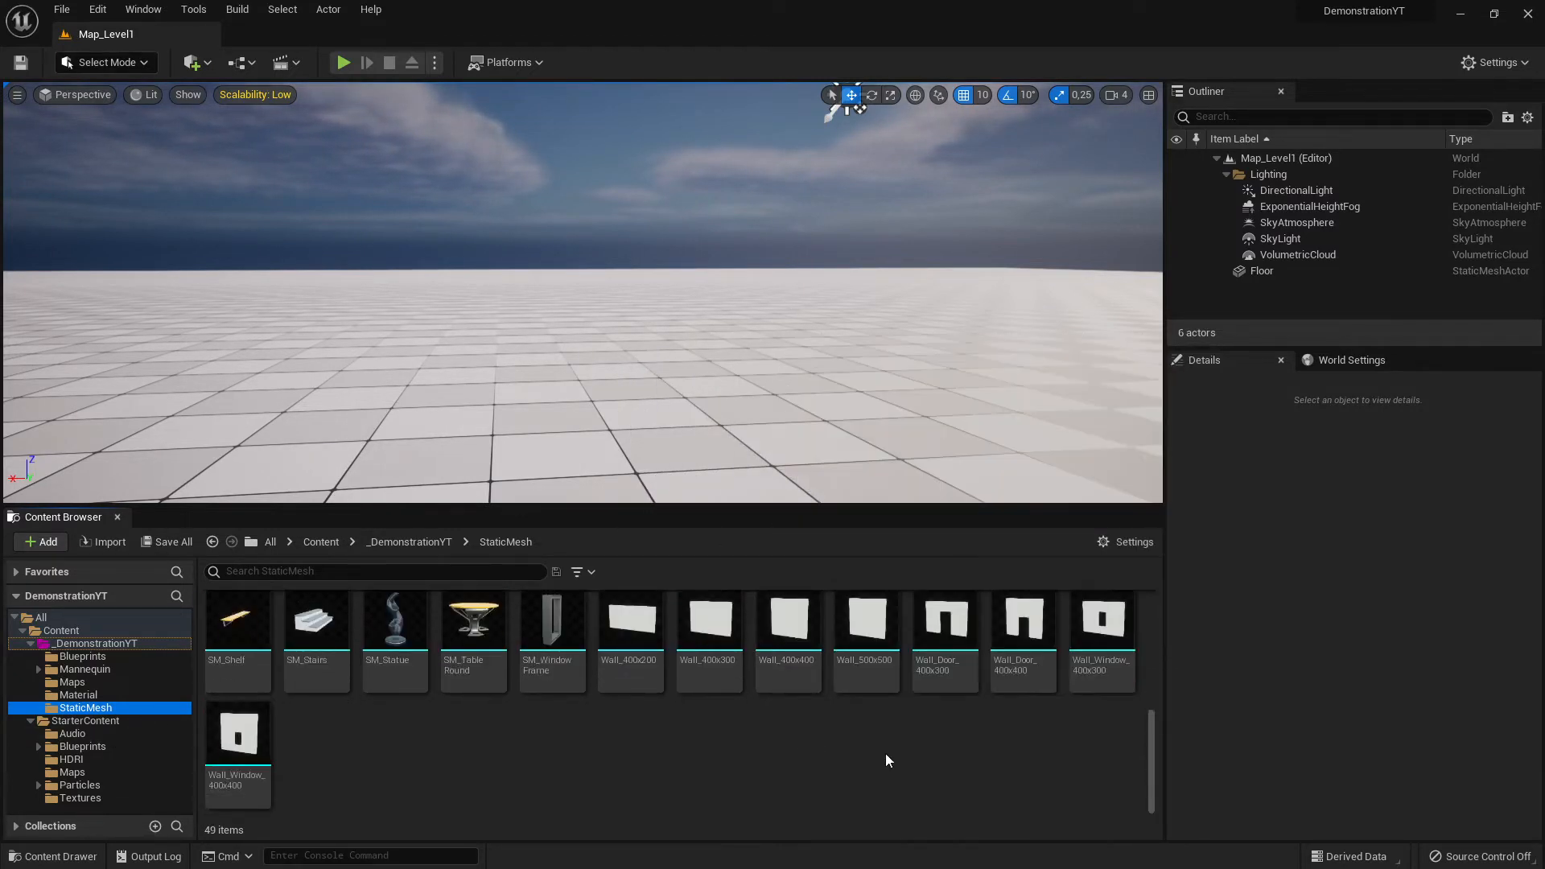
scroll(870, 753, up, 5)
scroll(849, 754, up, 2)
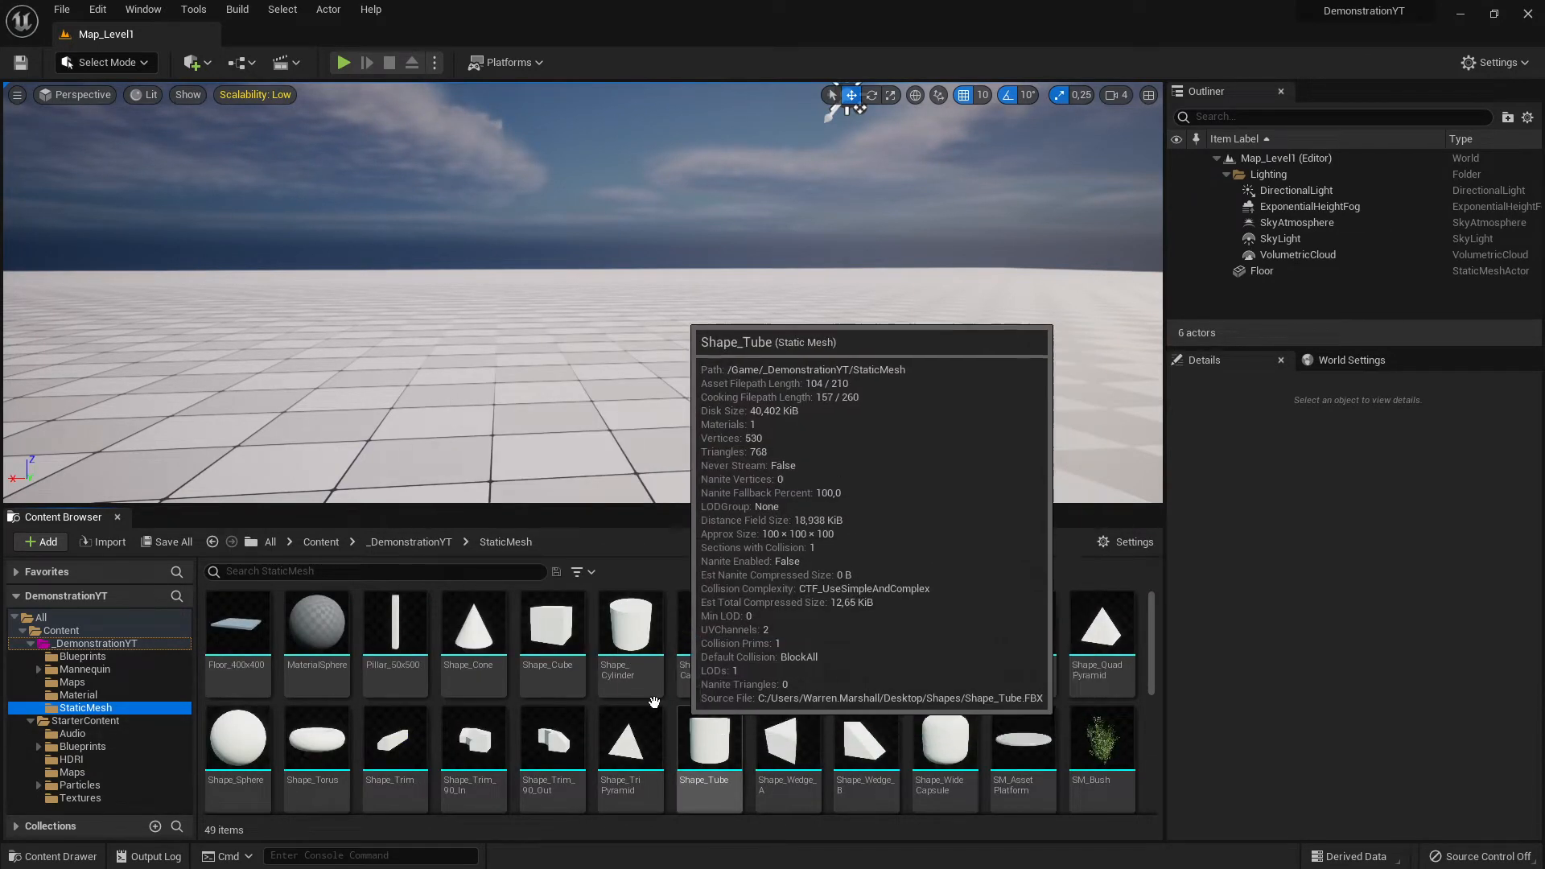
Compare the subfolders of _DemonstrationYT with those of StarterContent.
click(142, 720)
click(105, 648)
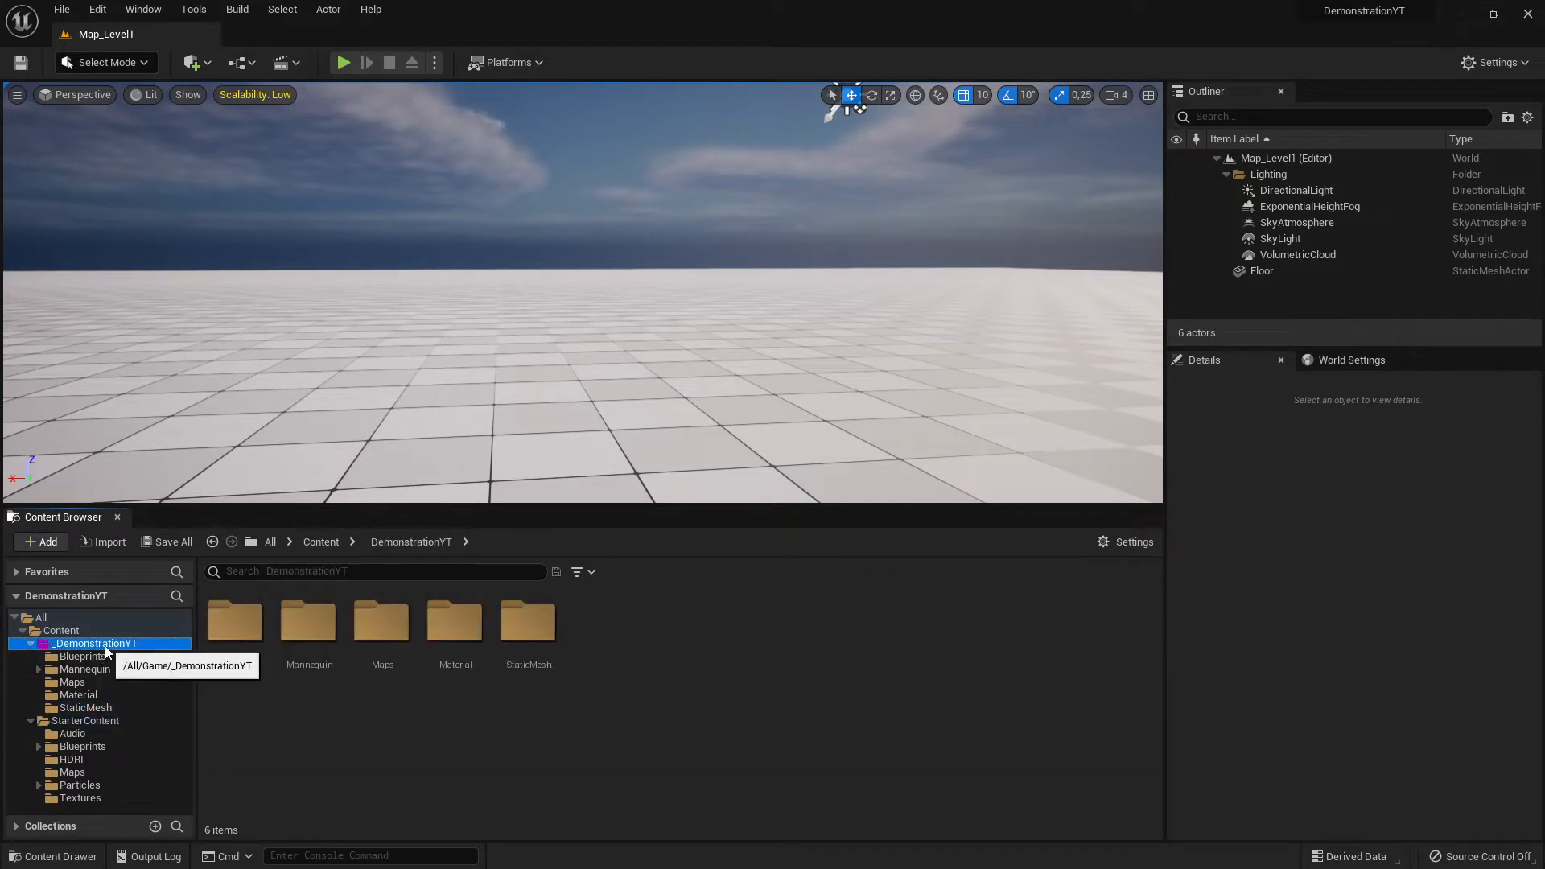
click(84, 721)
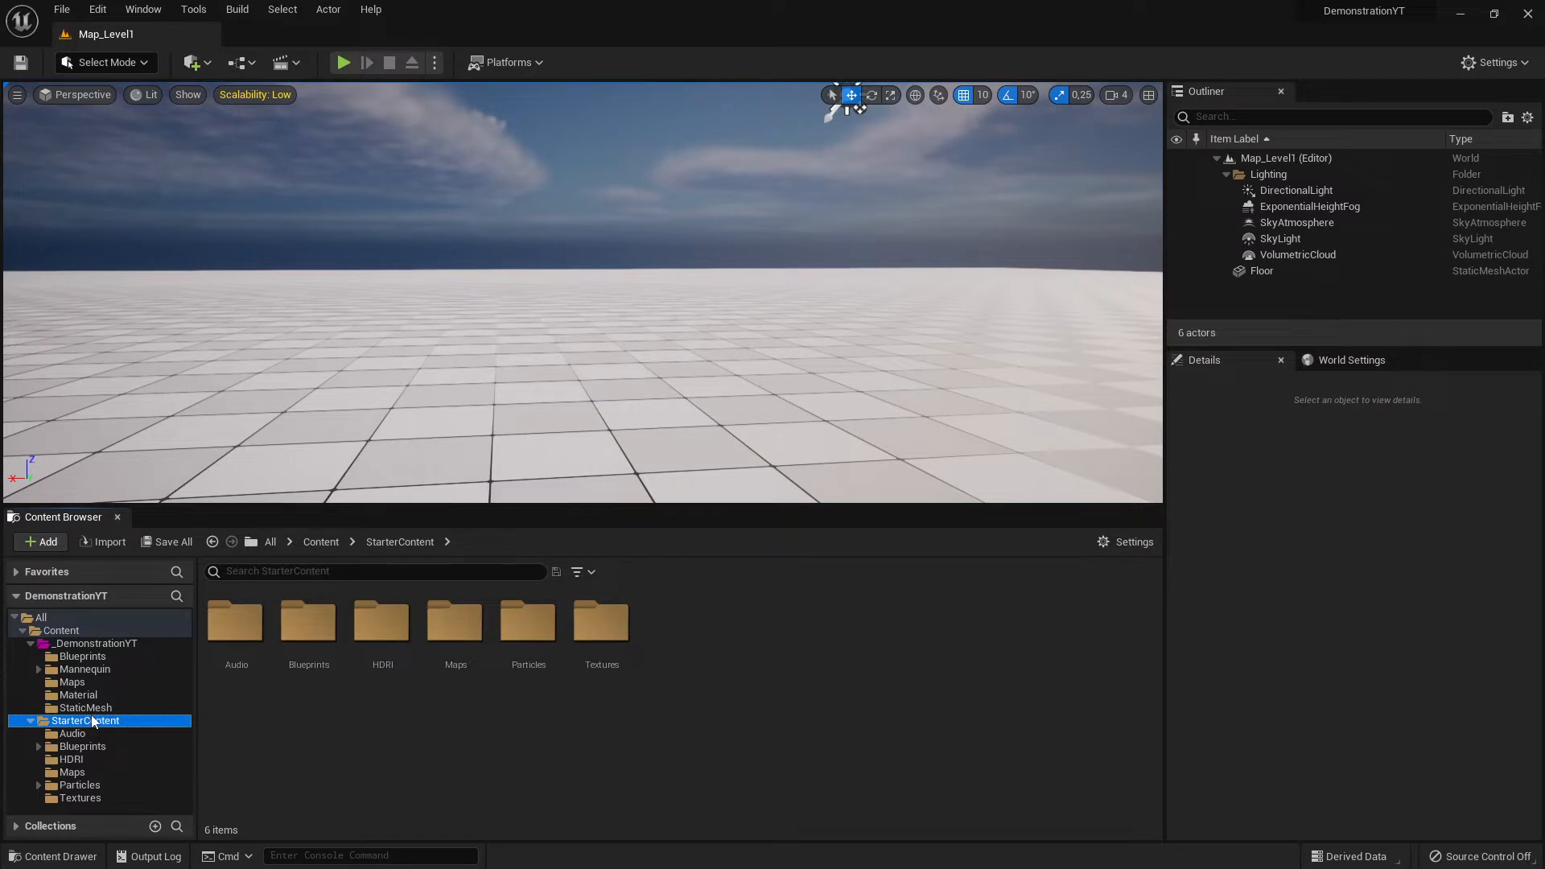
click(86, 646)
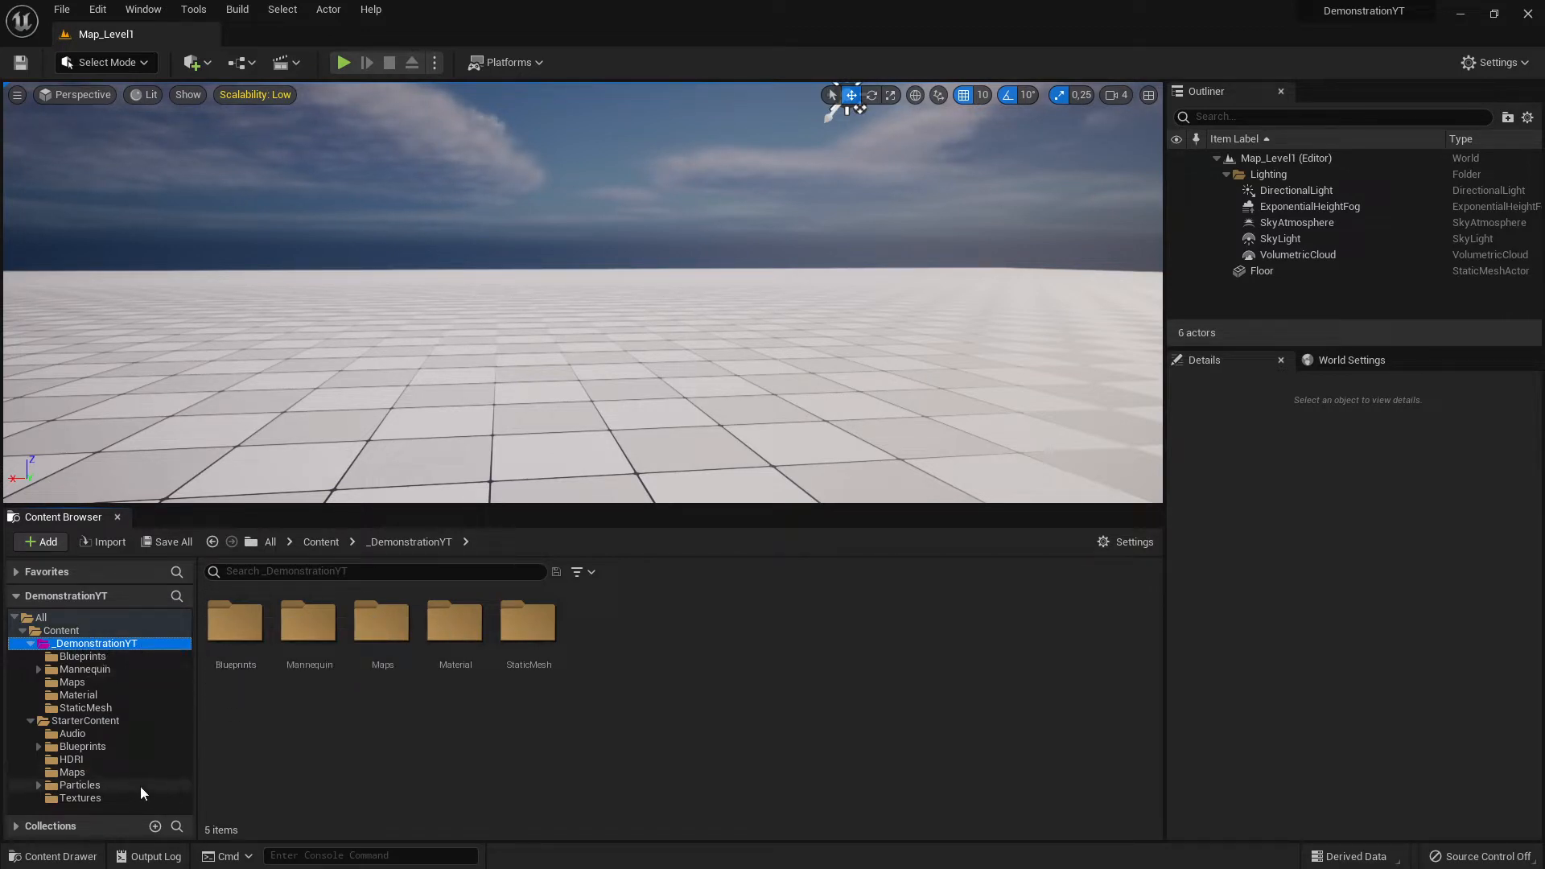
Look through the texture assets in StarterContent's Textures folder and check _DemonstrationYT for a matching subfolder.
click(87, 797)
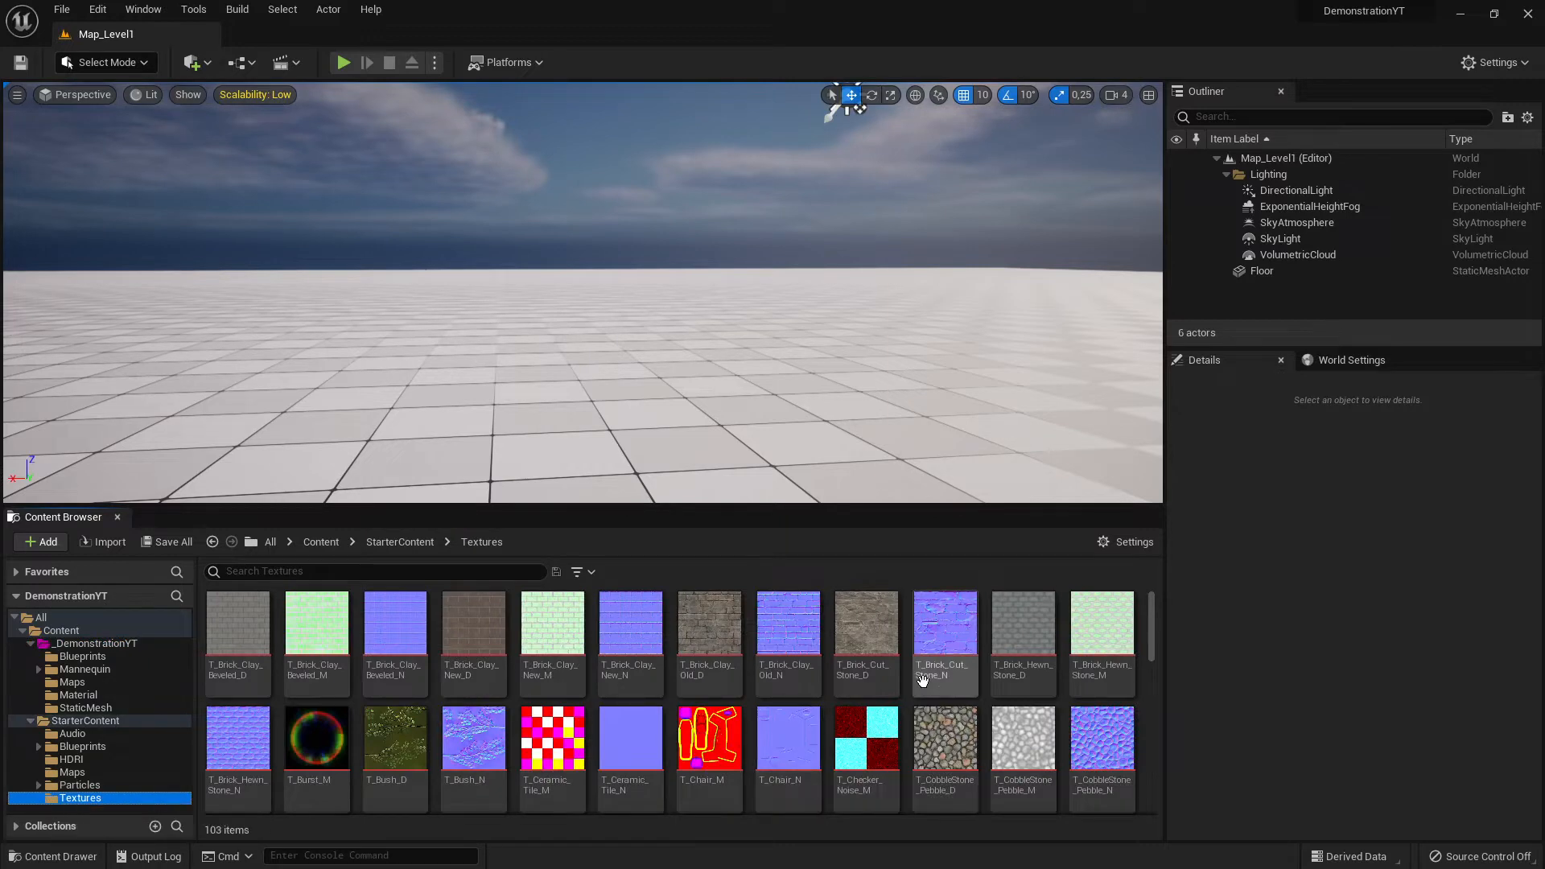
scroll(1080, 719, down, 1)
scroll(1080, 723, down, 20)
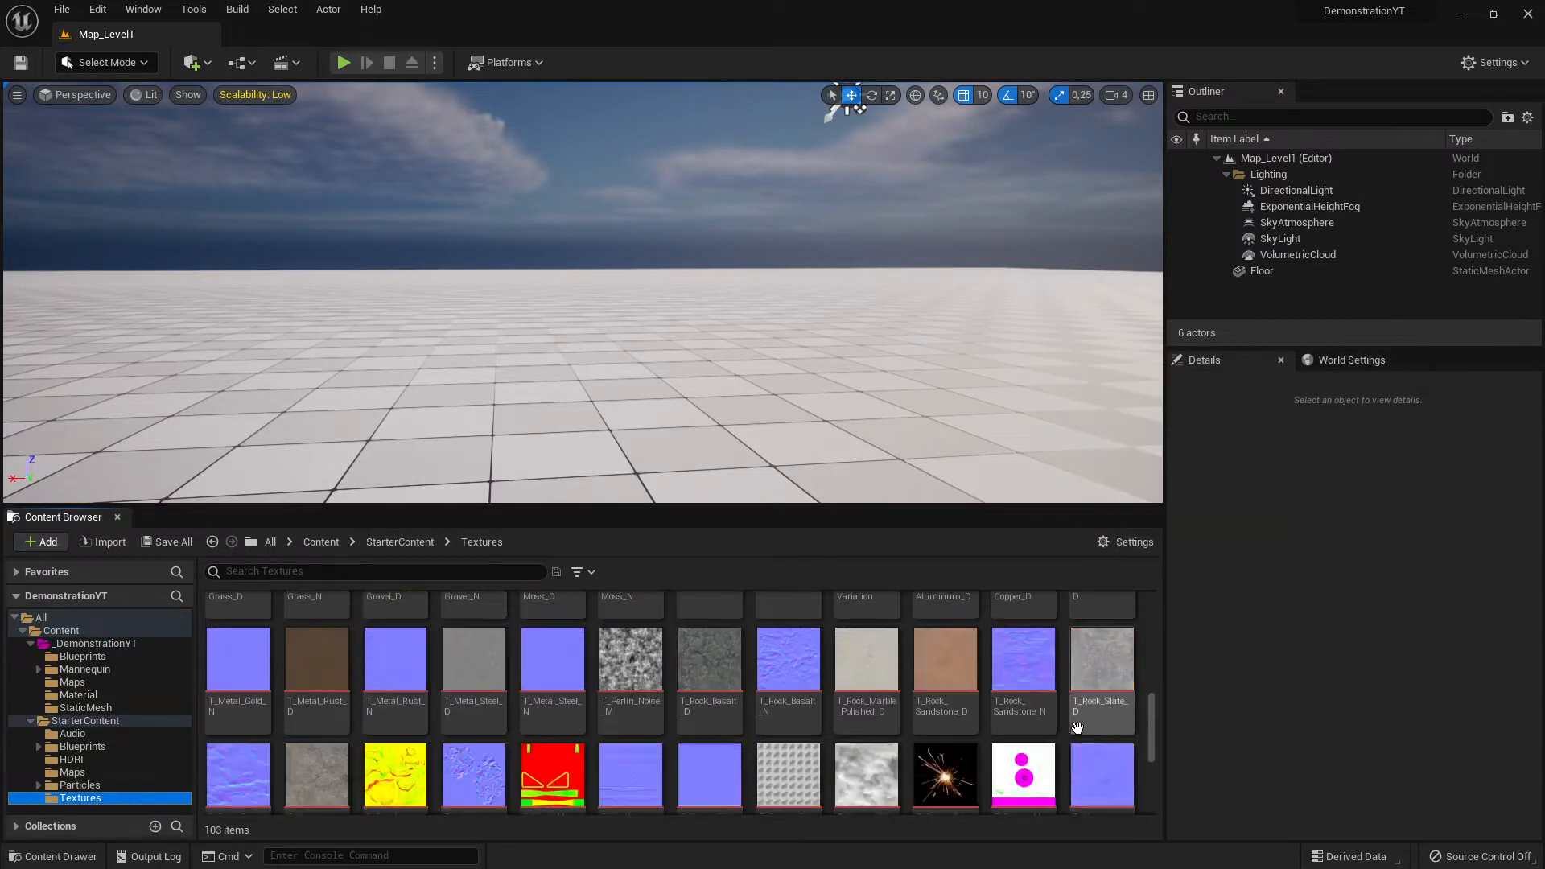
scroll(1082, 719, up, 20)
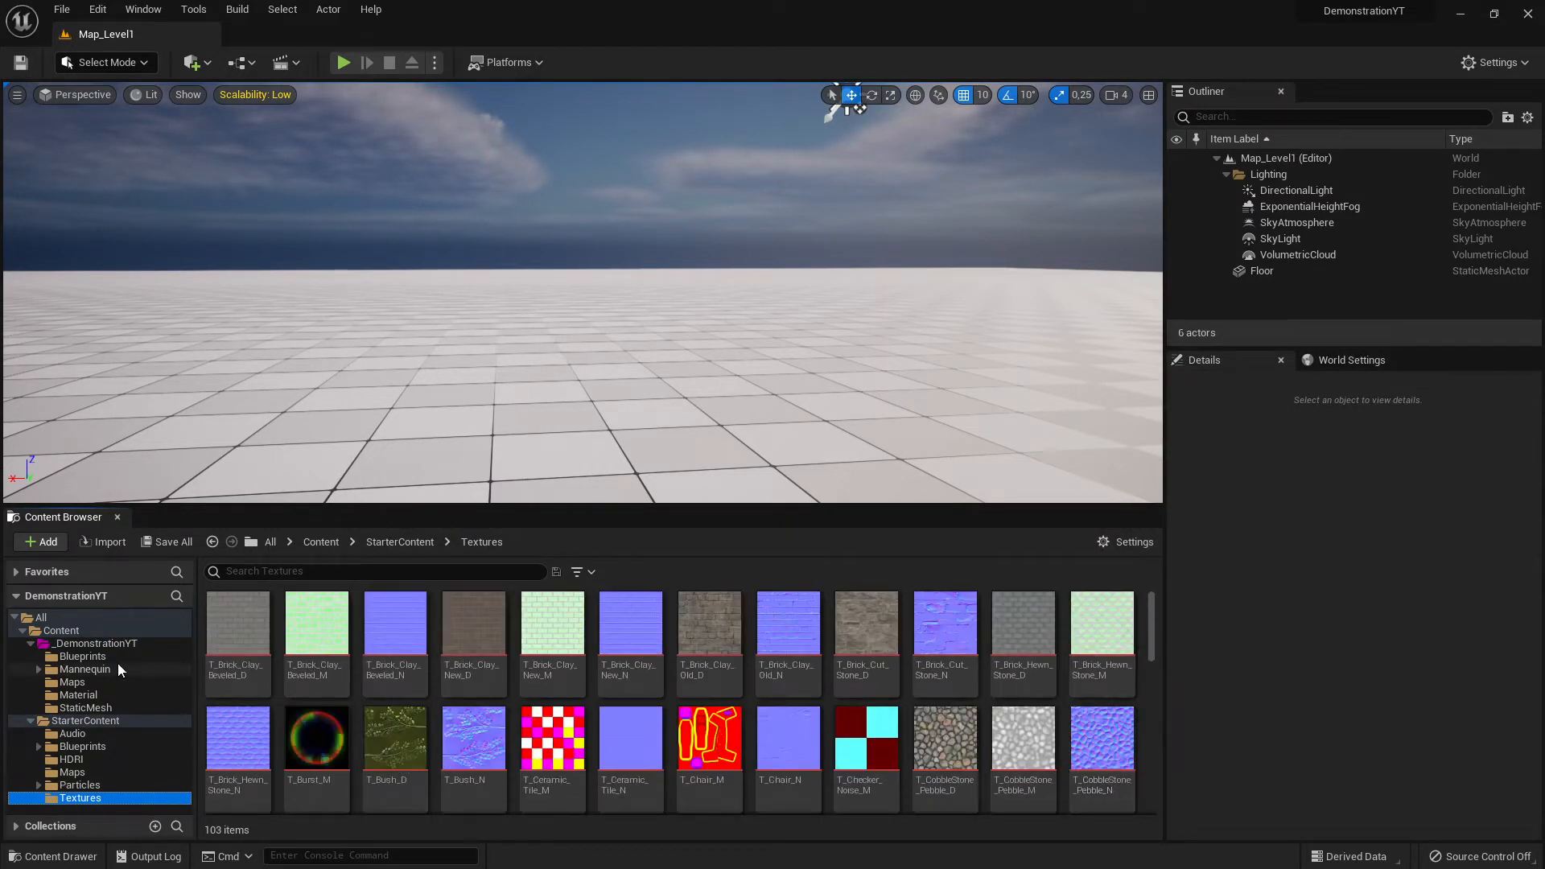
click(81, 643)
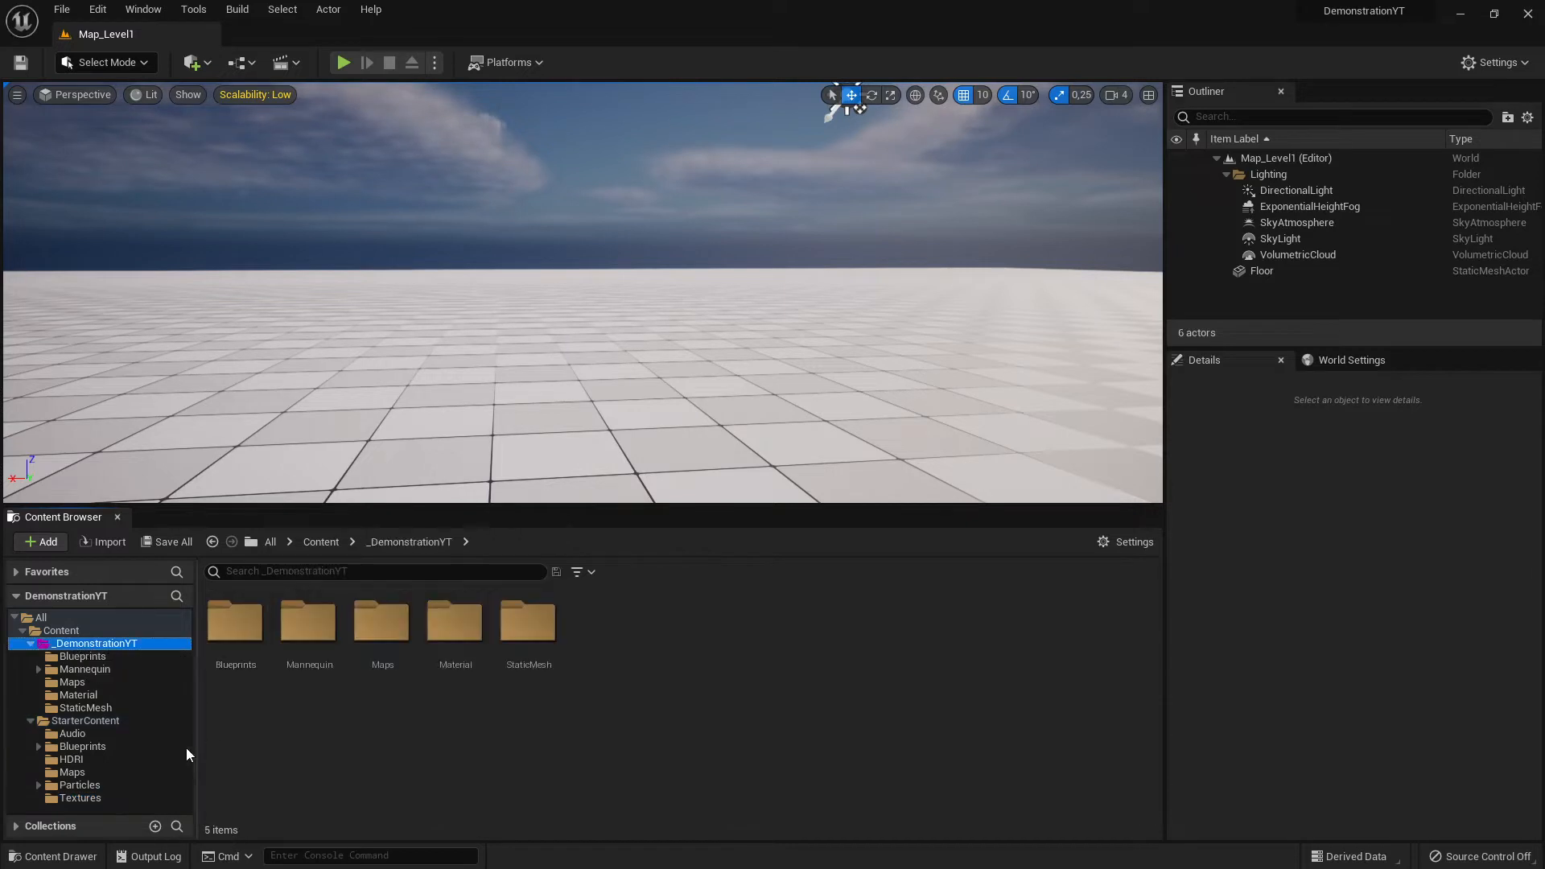
click(80, 798)
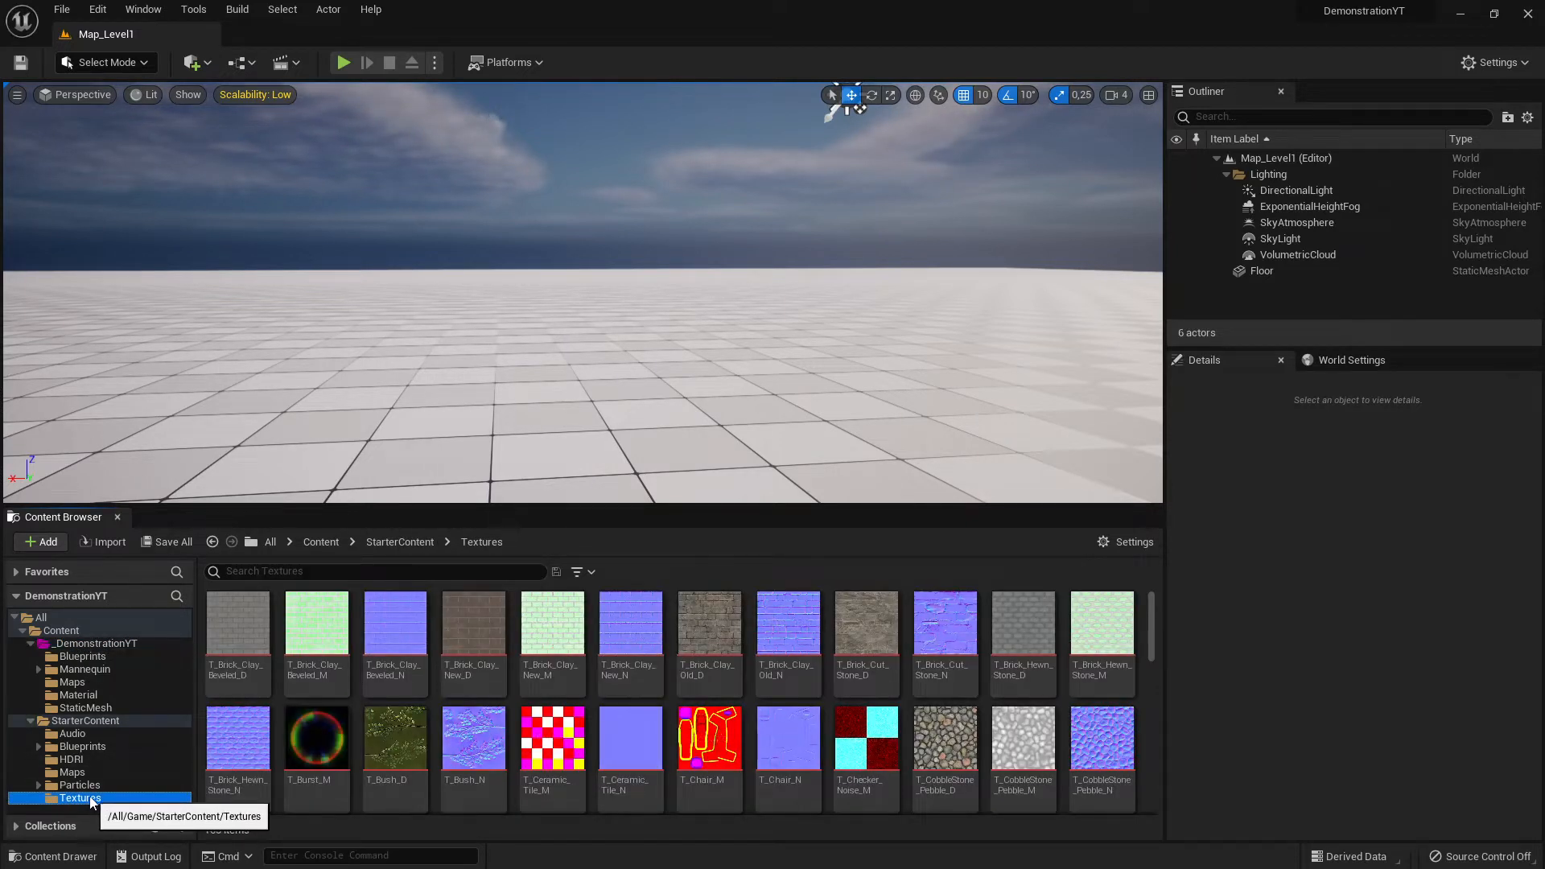
drag(91, 802, 94, 646)
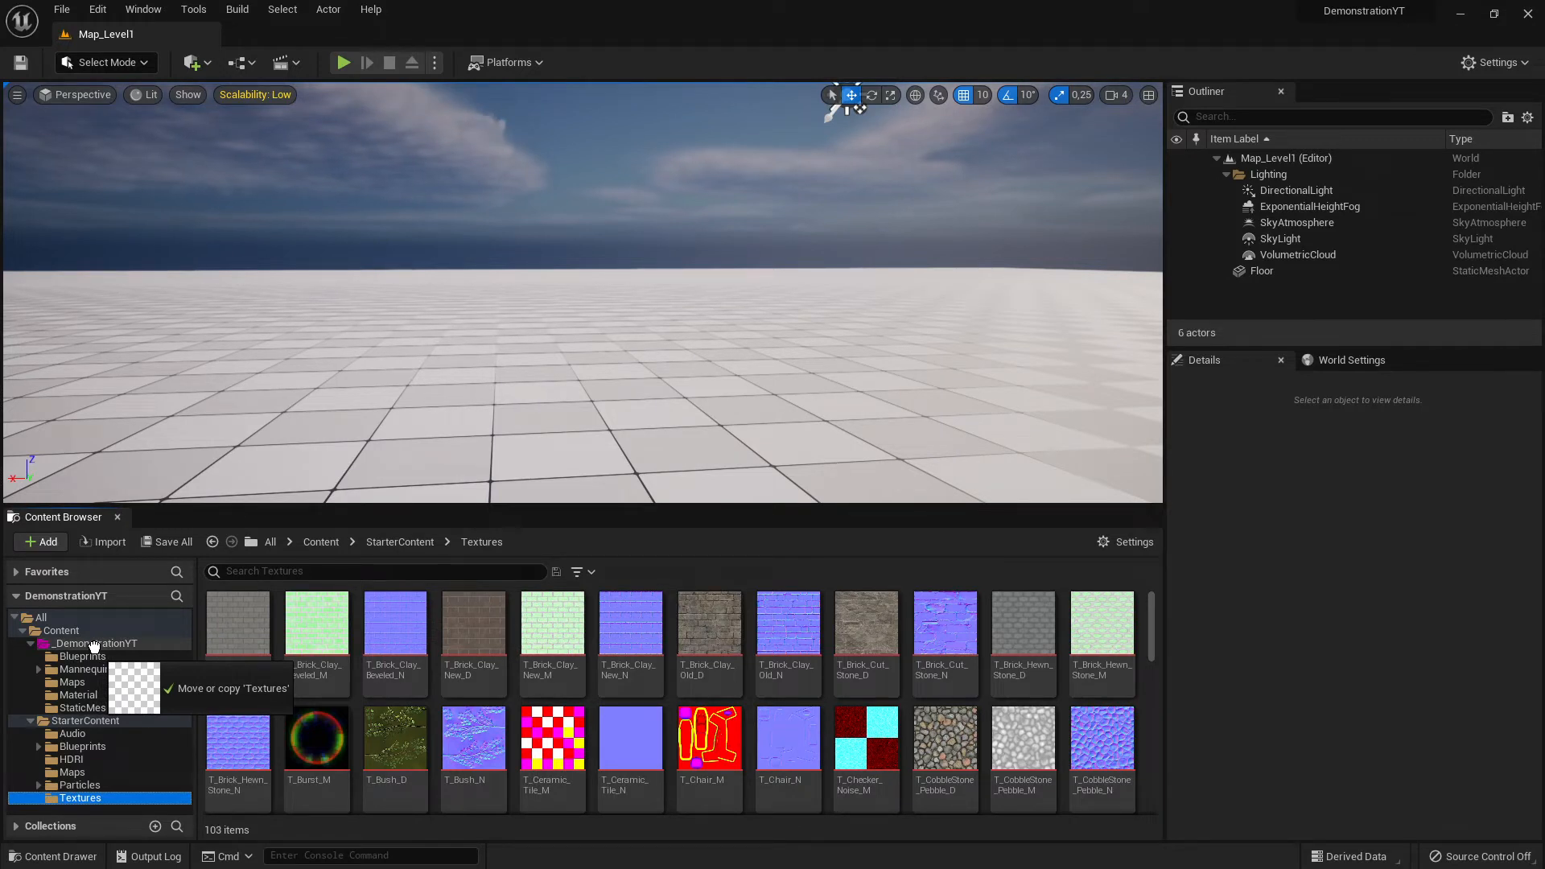
drag(94, 646, 81, 807)
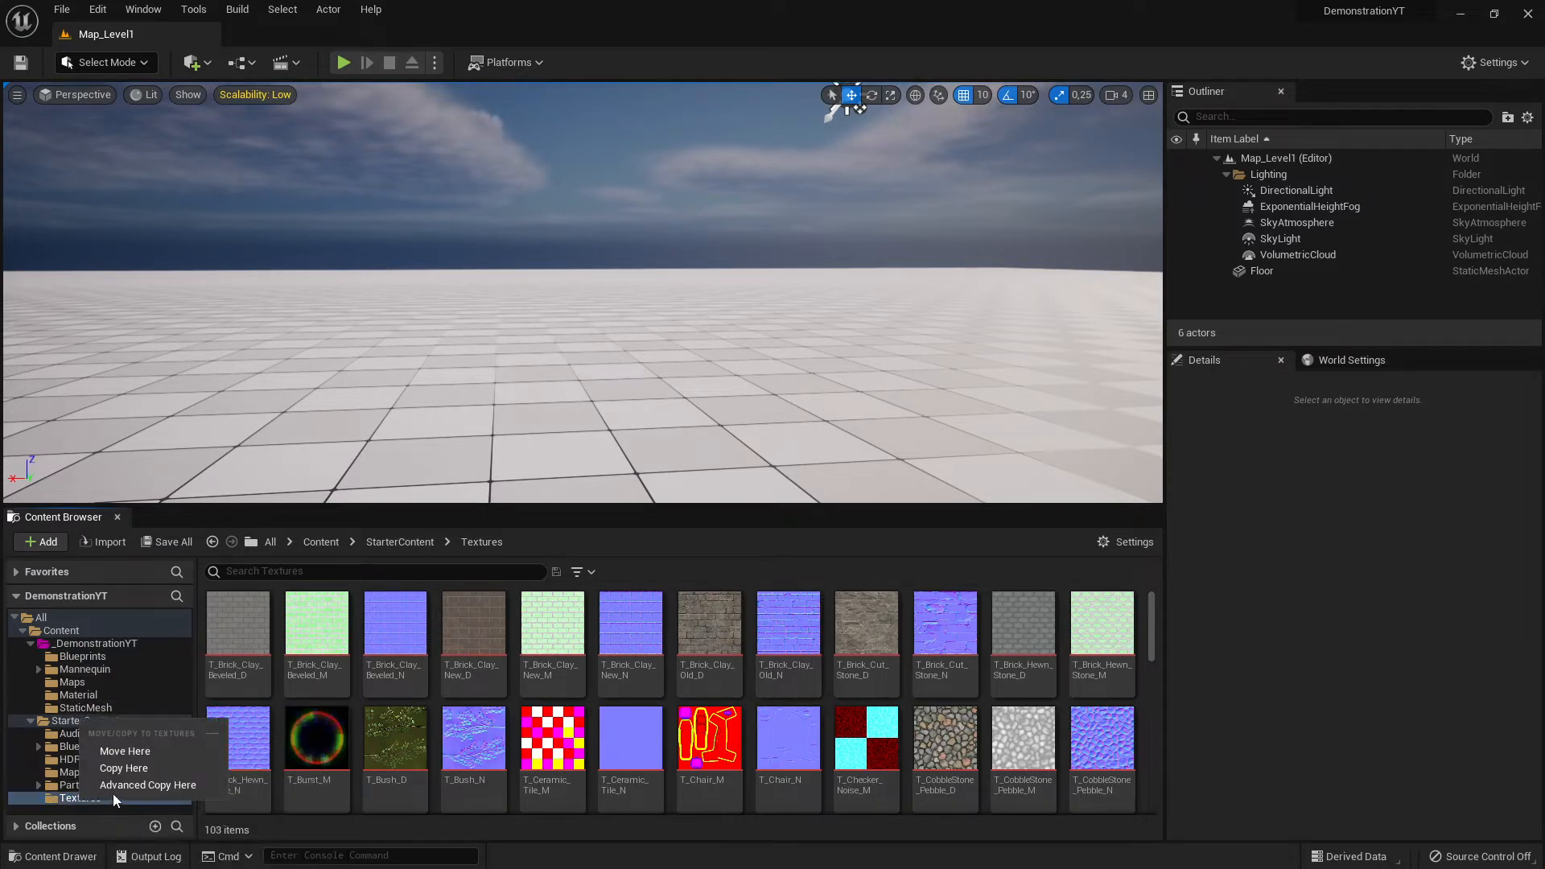
click(234, 519)
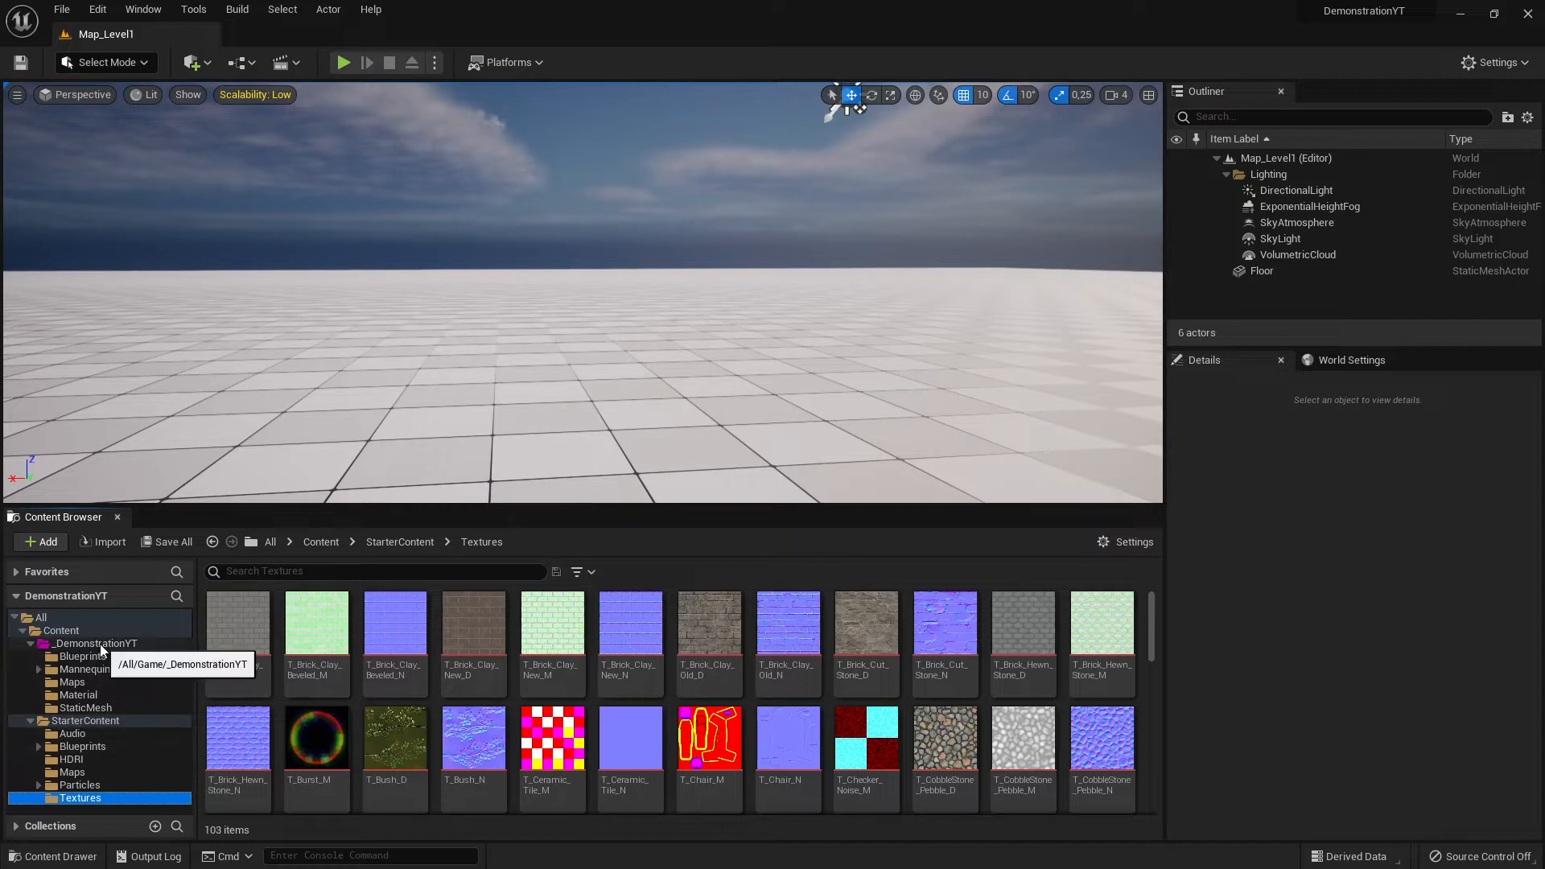
Review the StaticMesh, StarterContent and StarterContent Textures folders, finishing in the _DemonstrationYT folder.
click(89, 707)
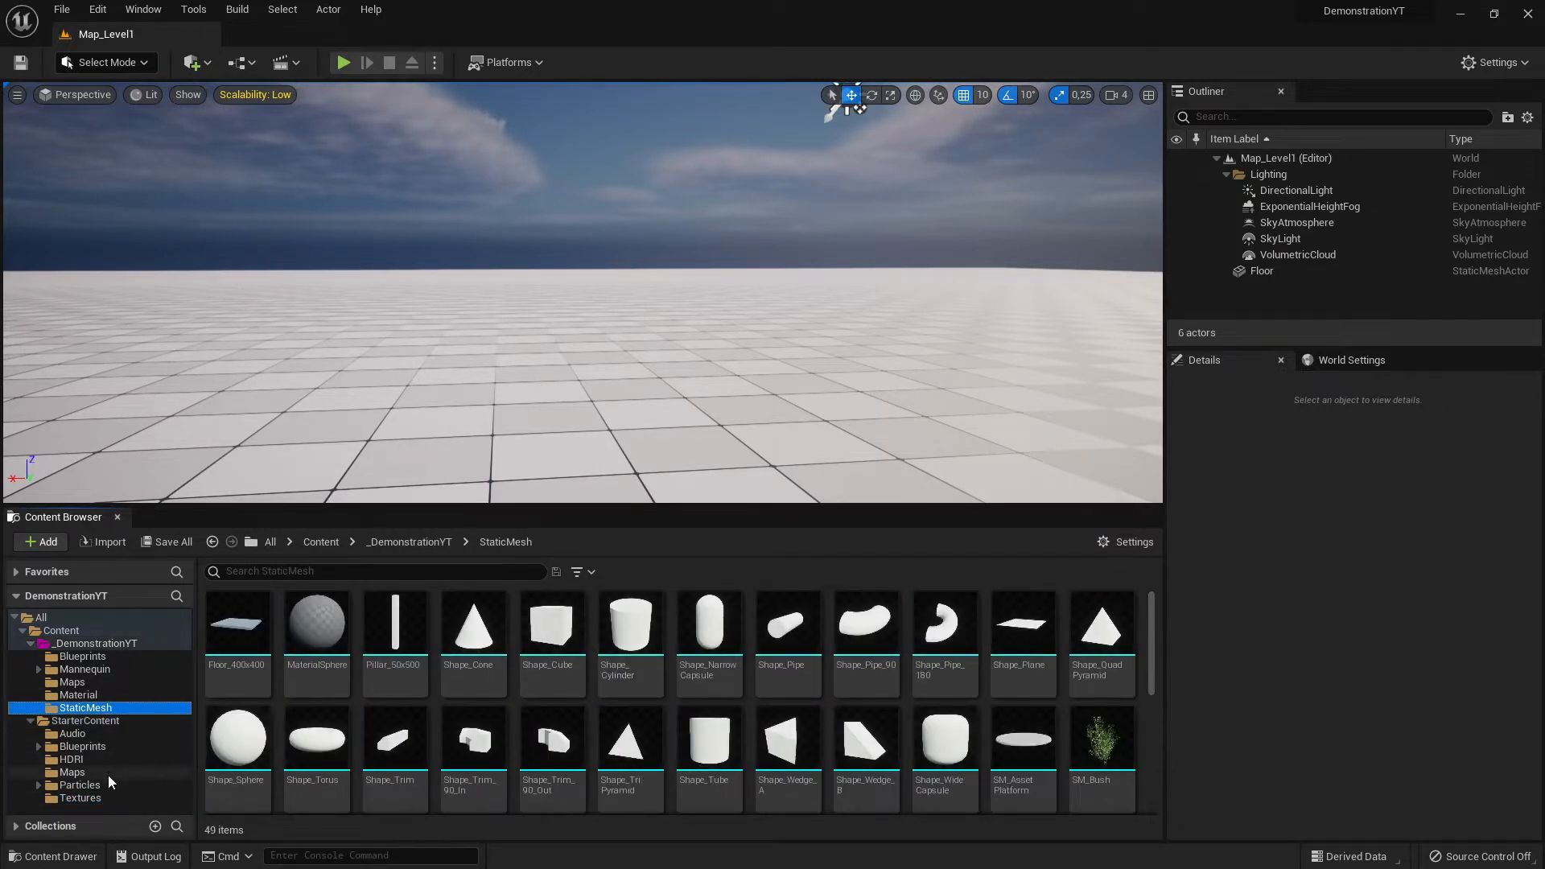
click(101, 721)
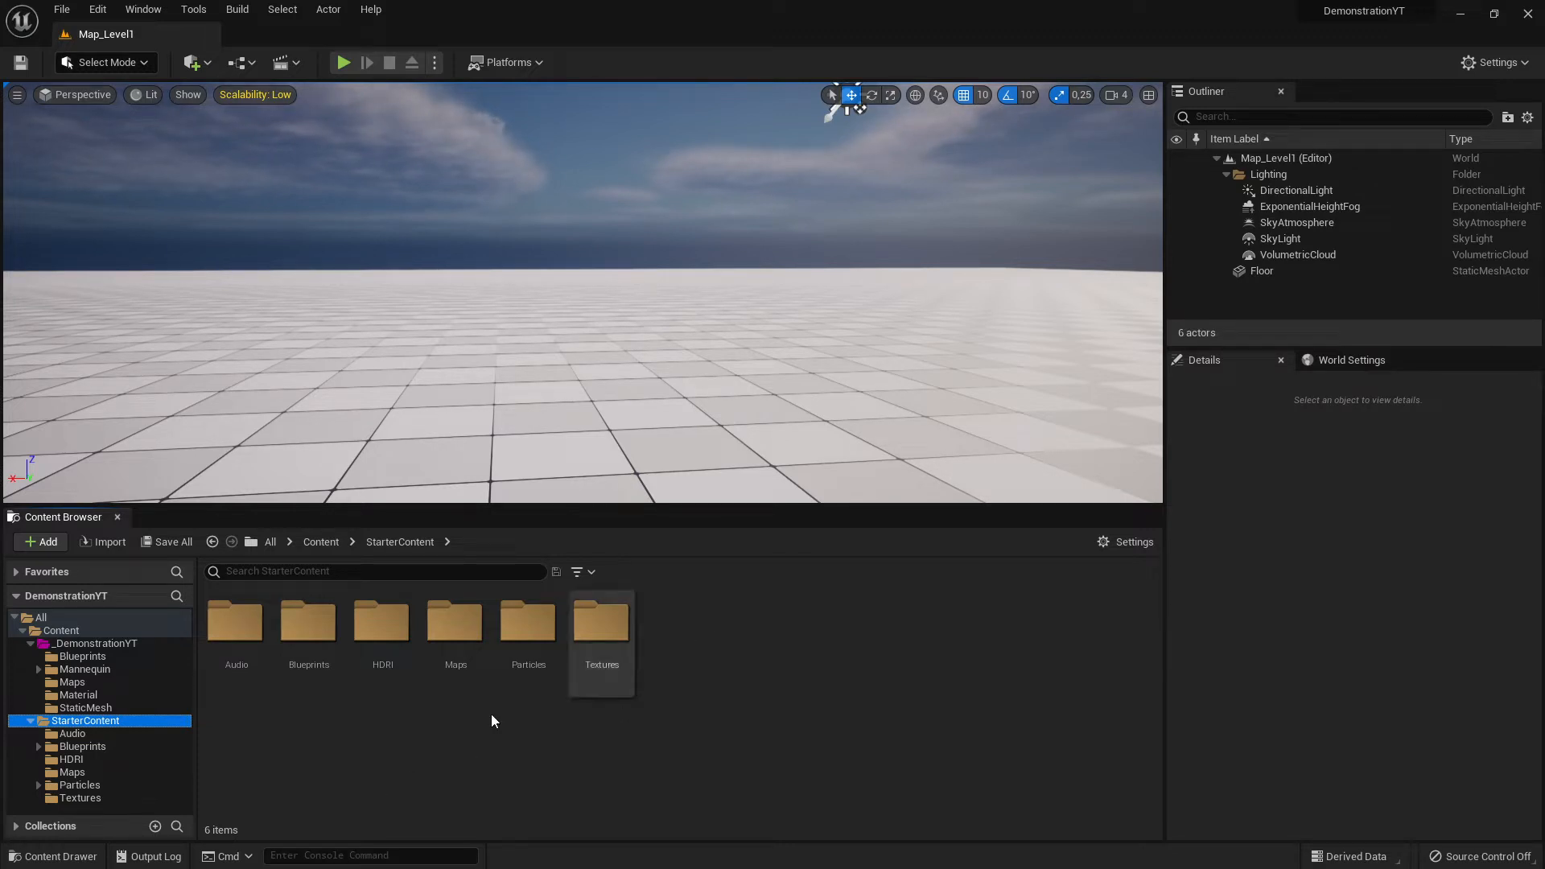
click(76, 799)
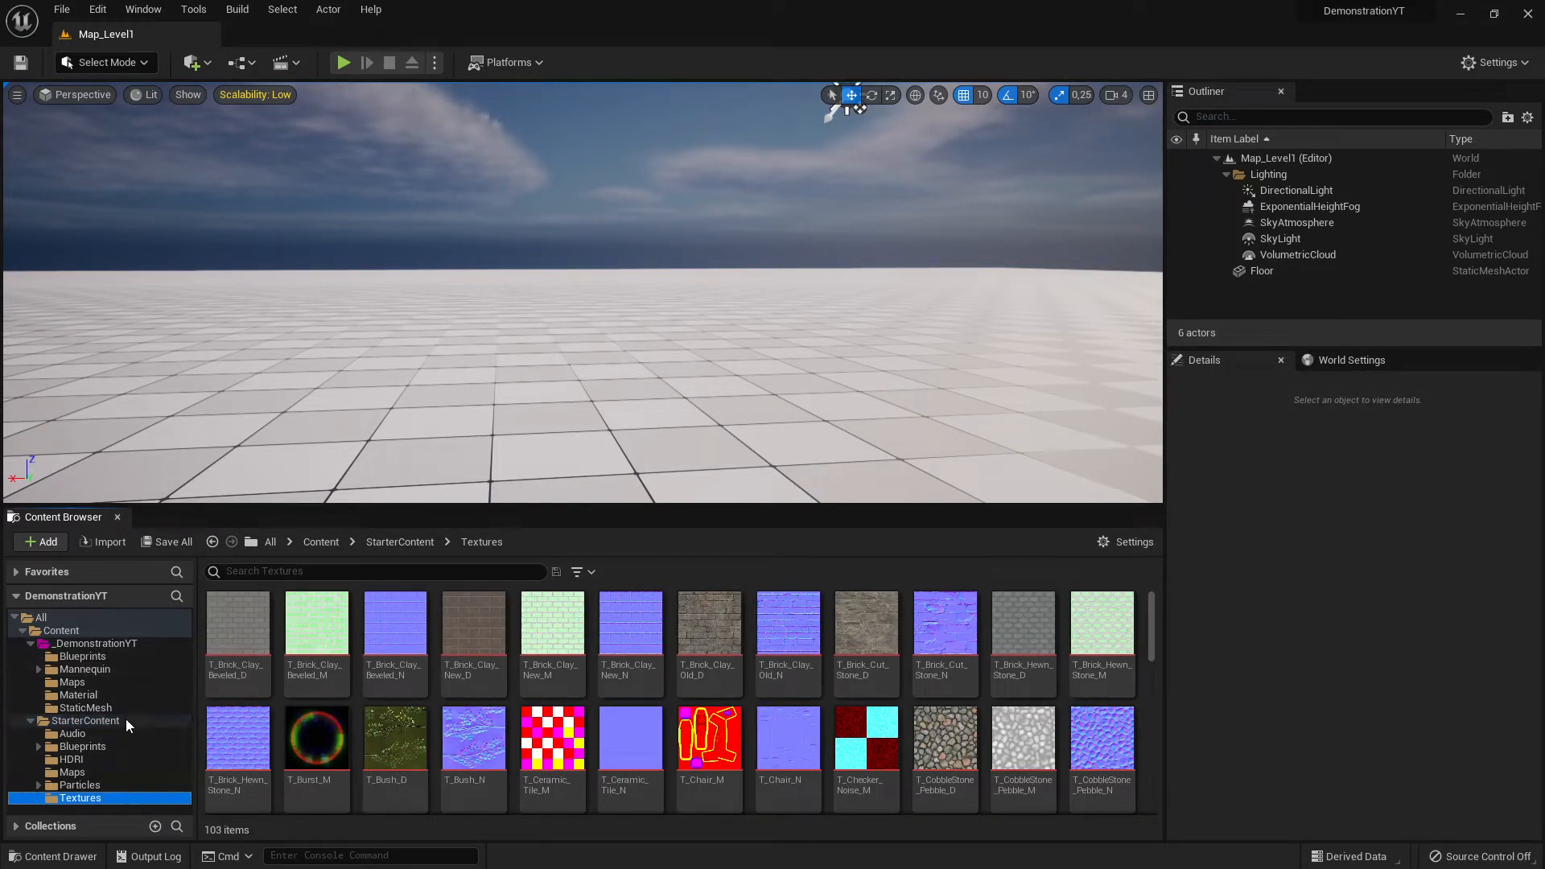
click(122, 644)
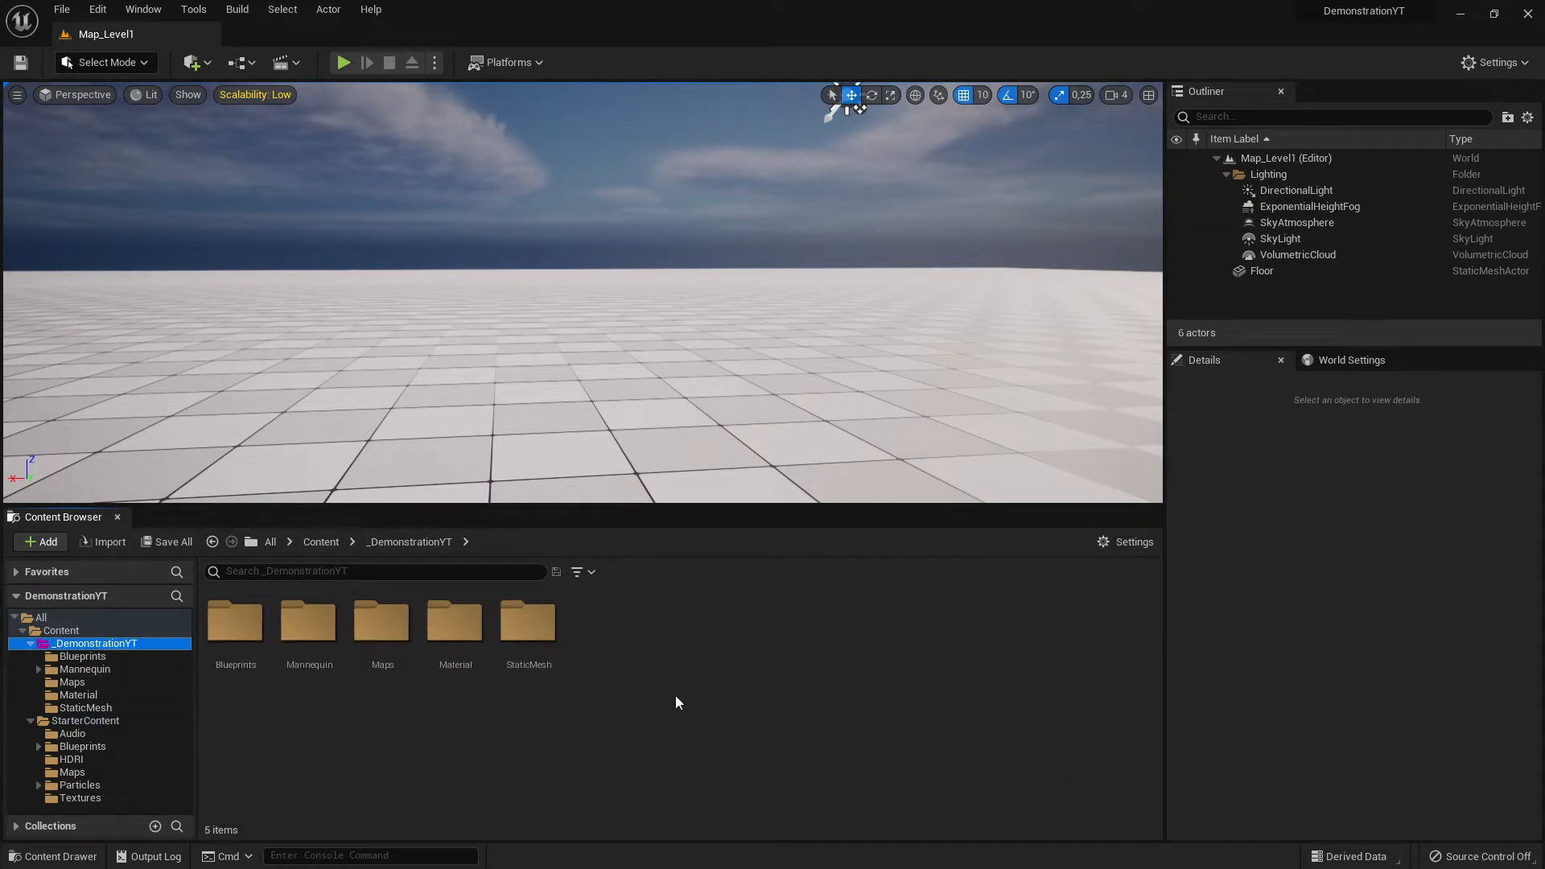
right_click(607, 640)
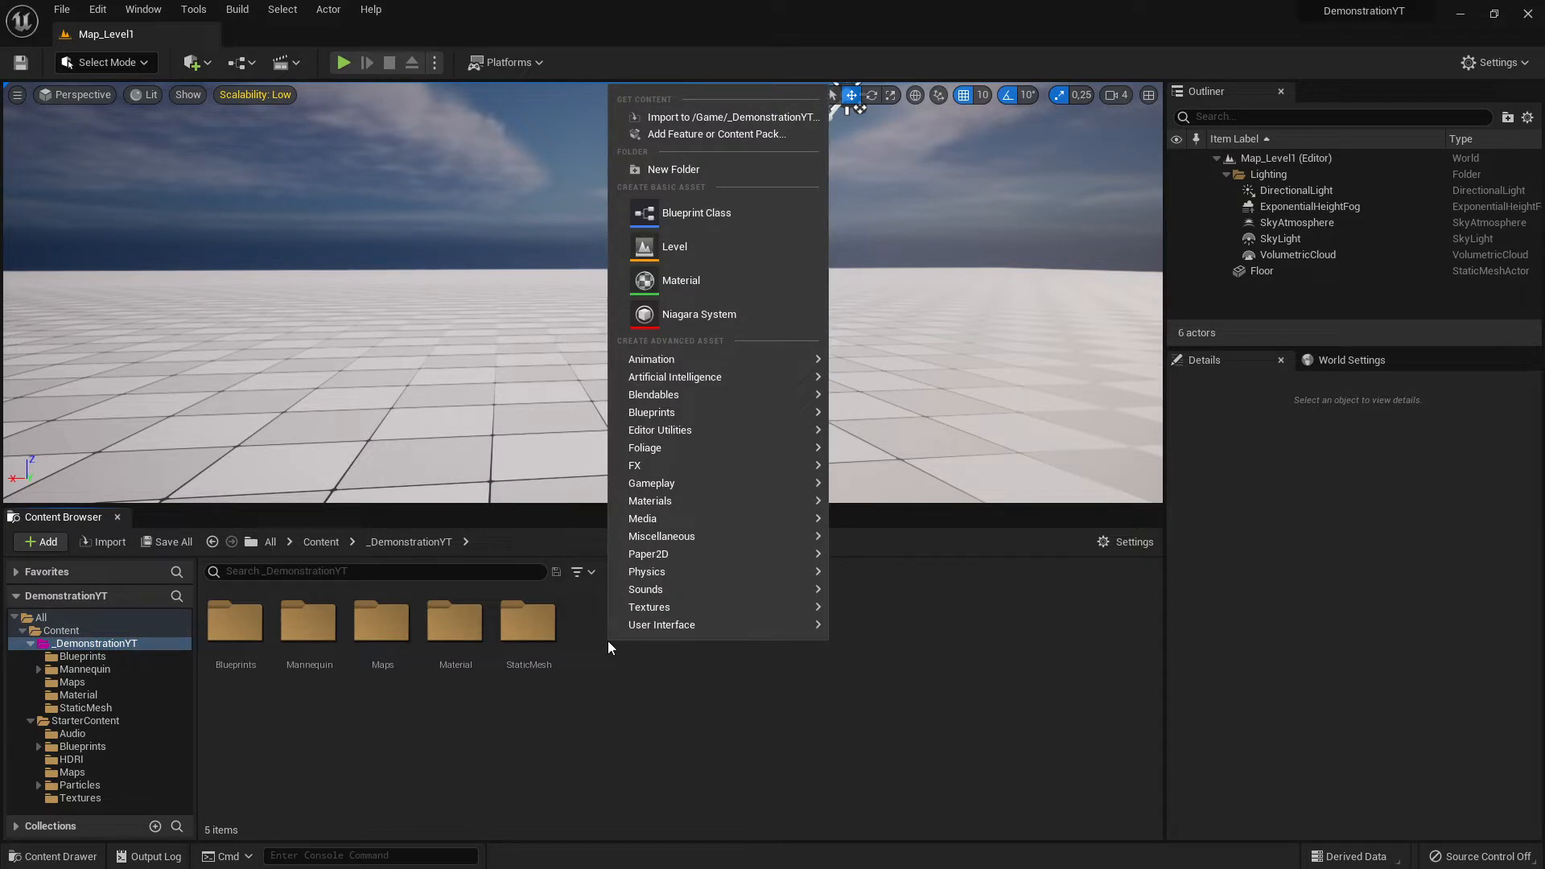
click(30, 545)
click(655, 700)
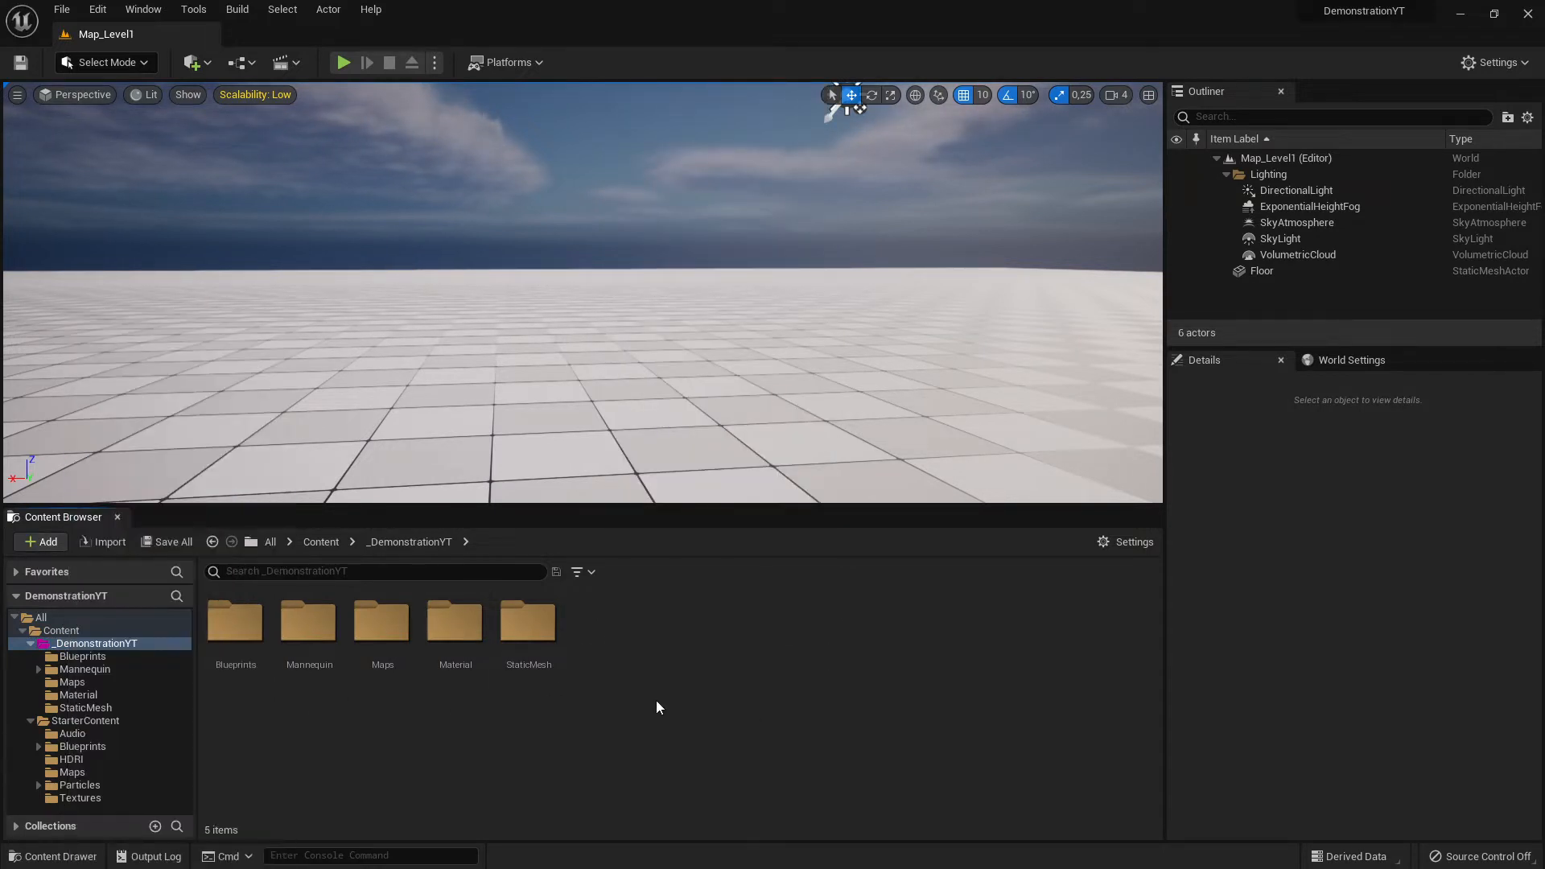
Create a new folder named Textures inside the _DemonstrationYT folder.
right_click(702, 687)
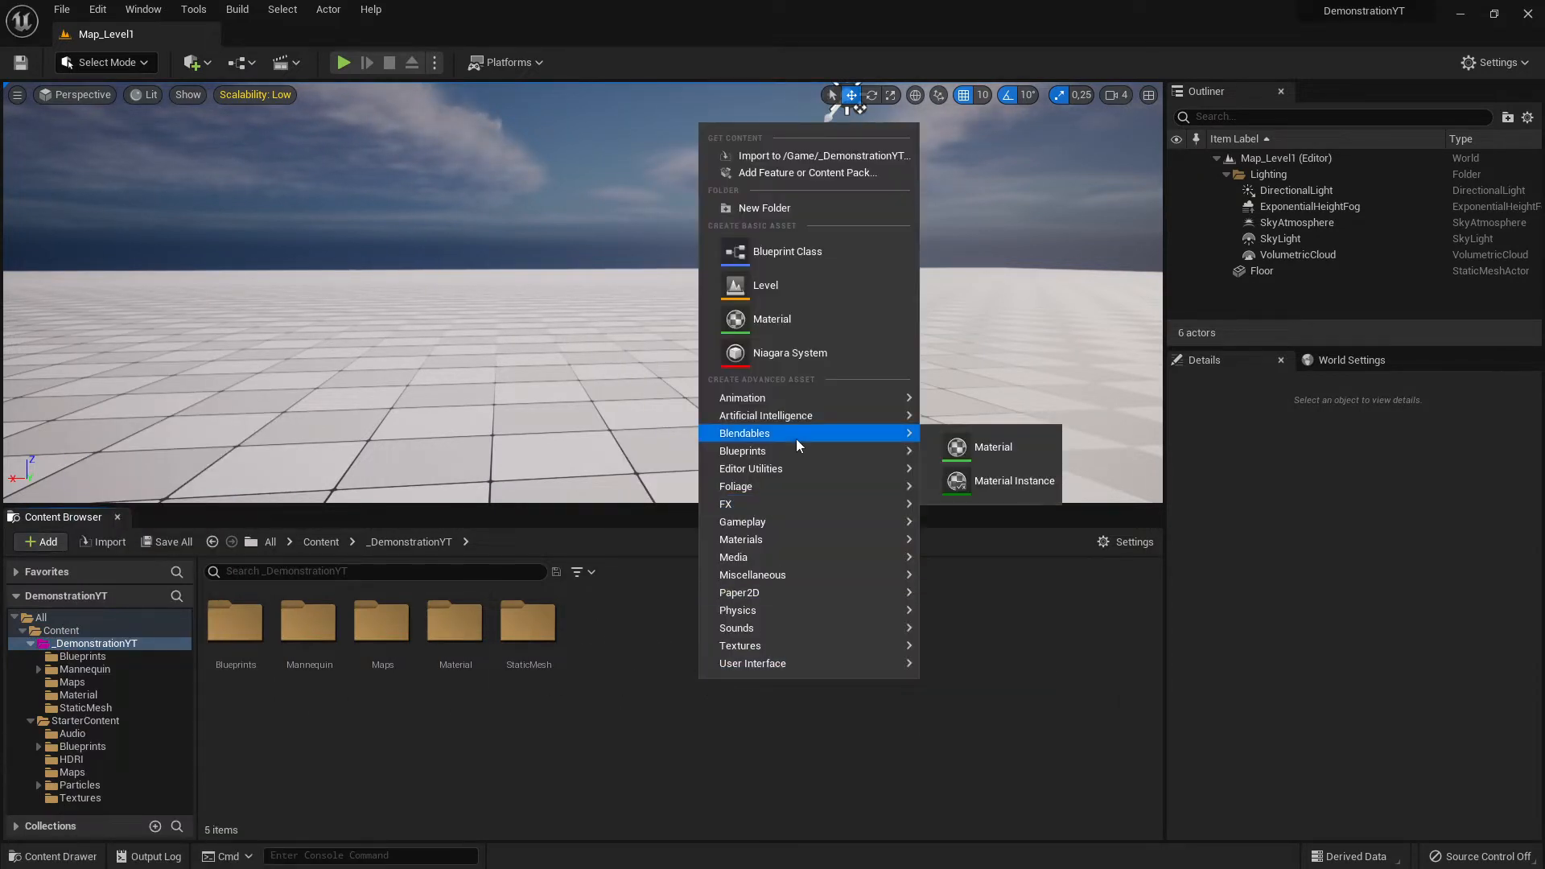
click(766, 210)
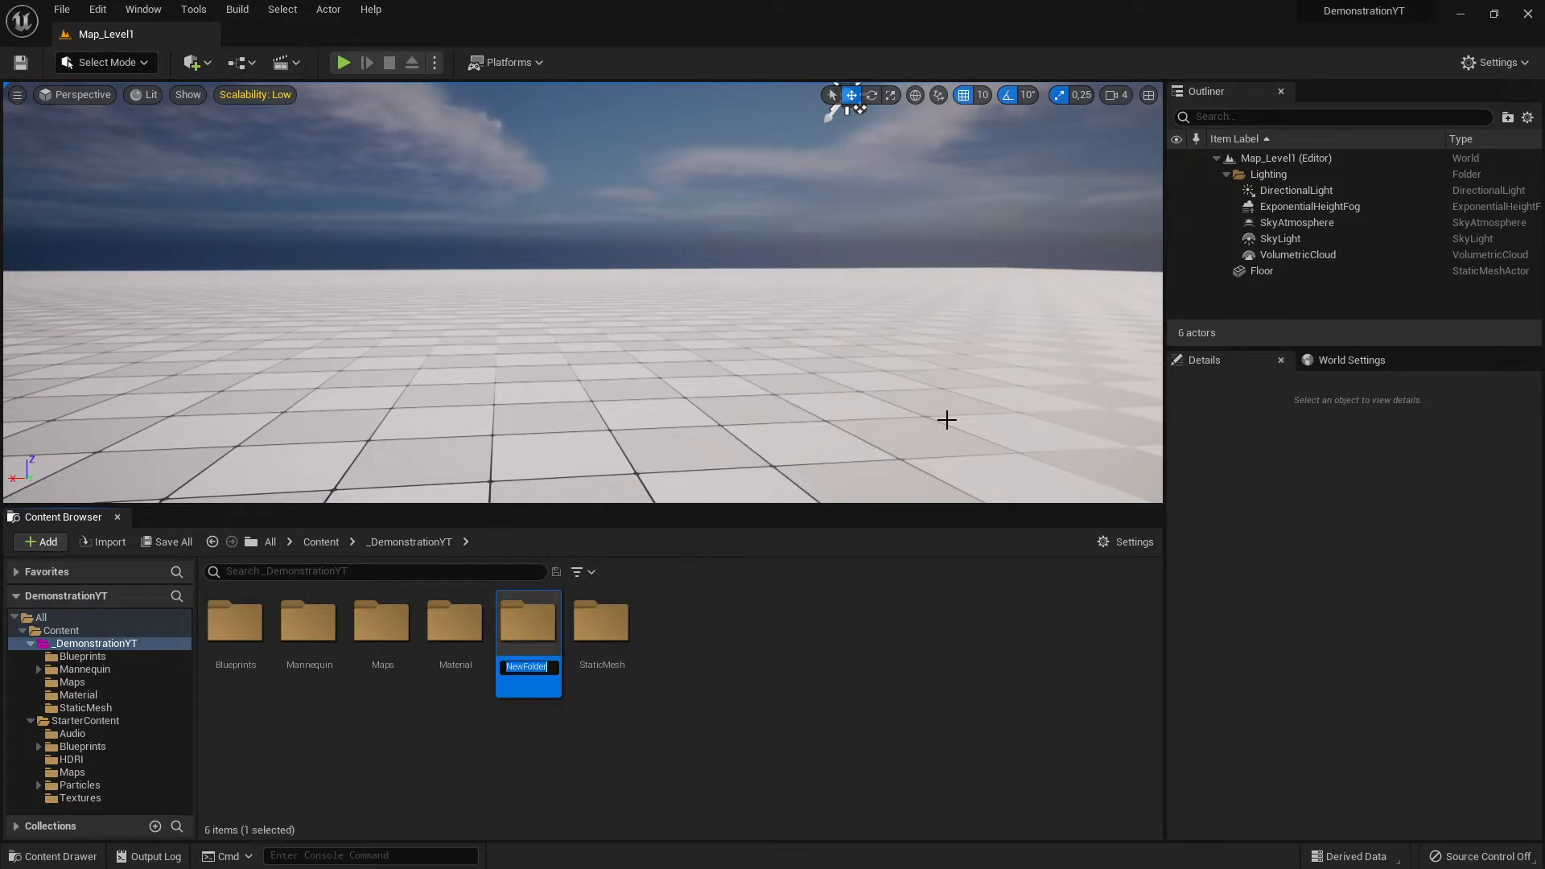
text(Textu)
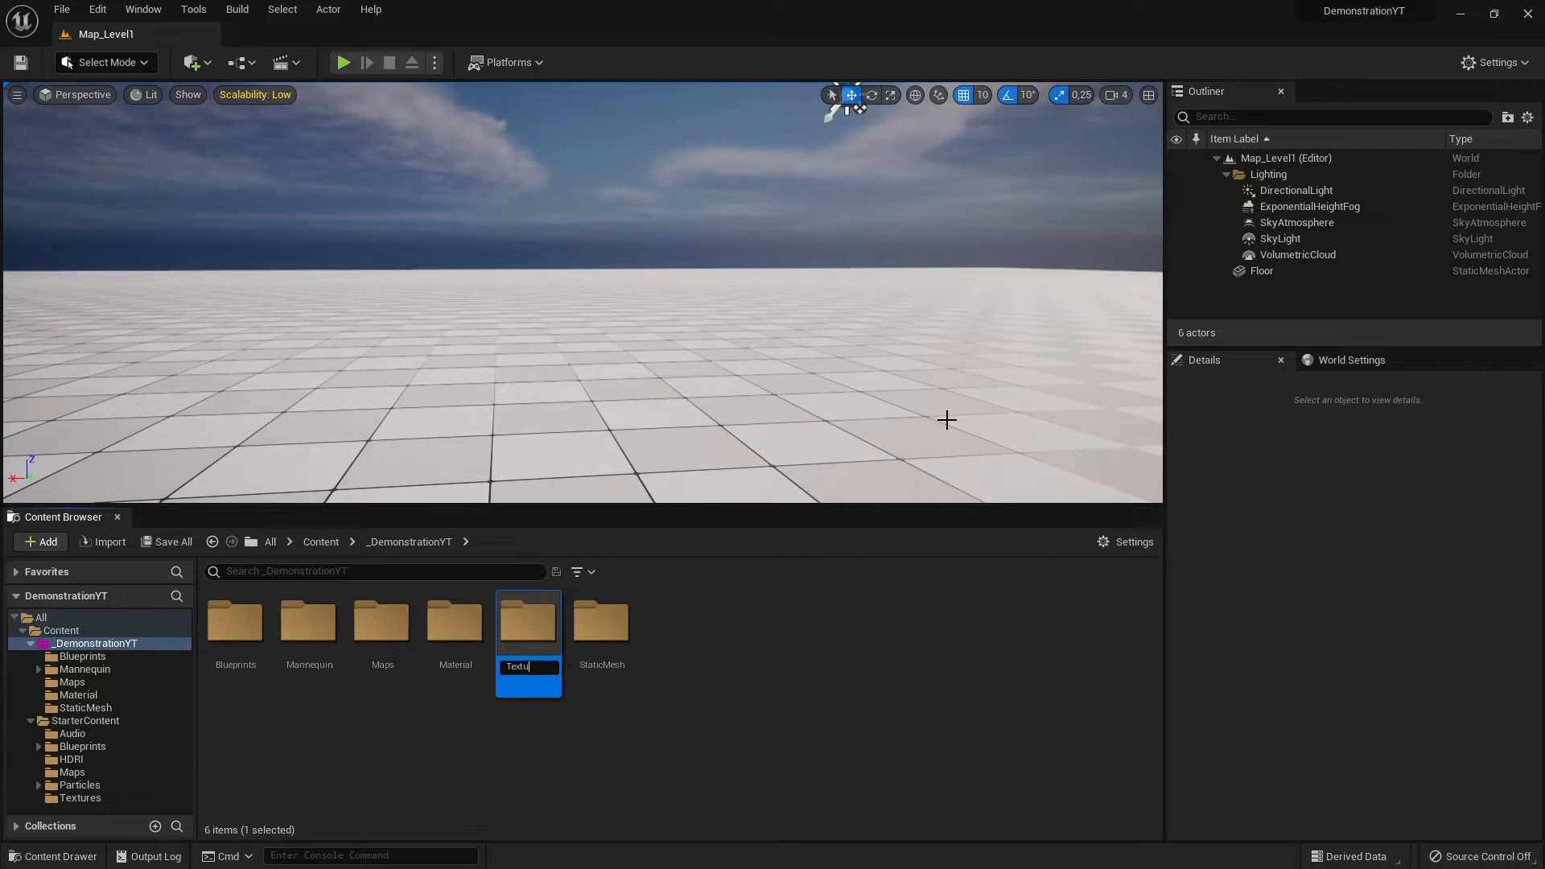
text(res)
key(Return)
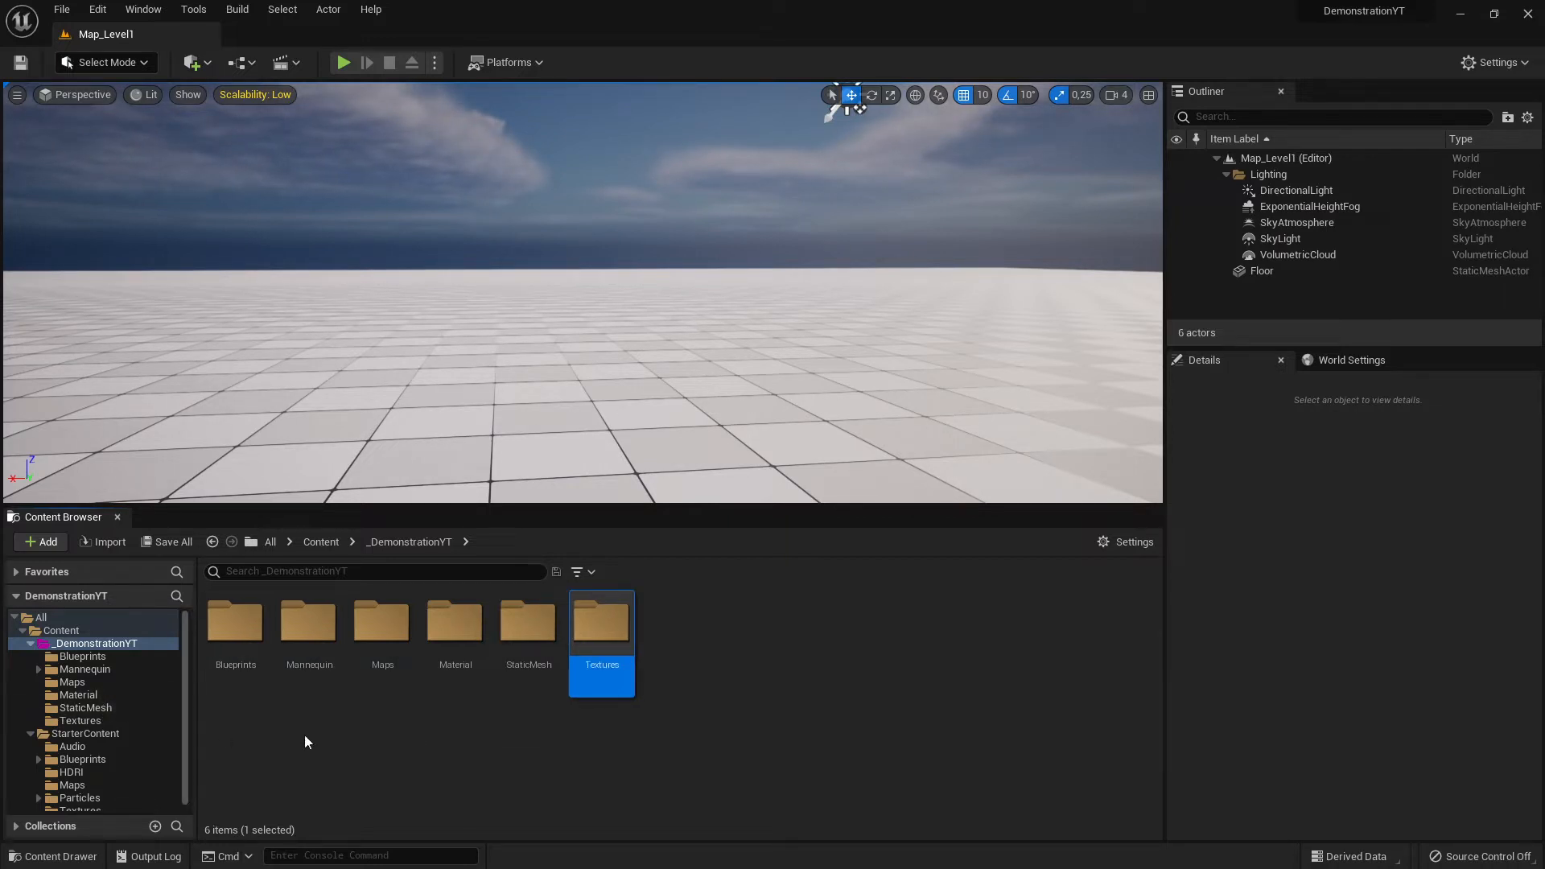
Open the Textures folder inside StarterContent and look over its texture assets.
scroll(100, 708, down, 1)
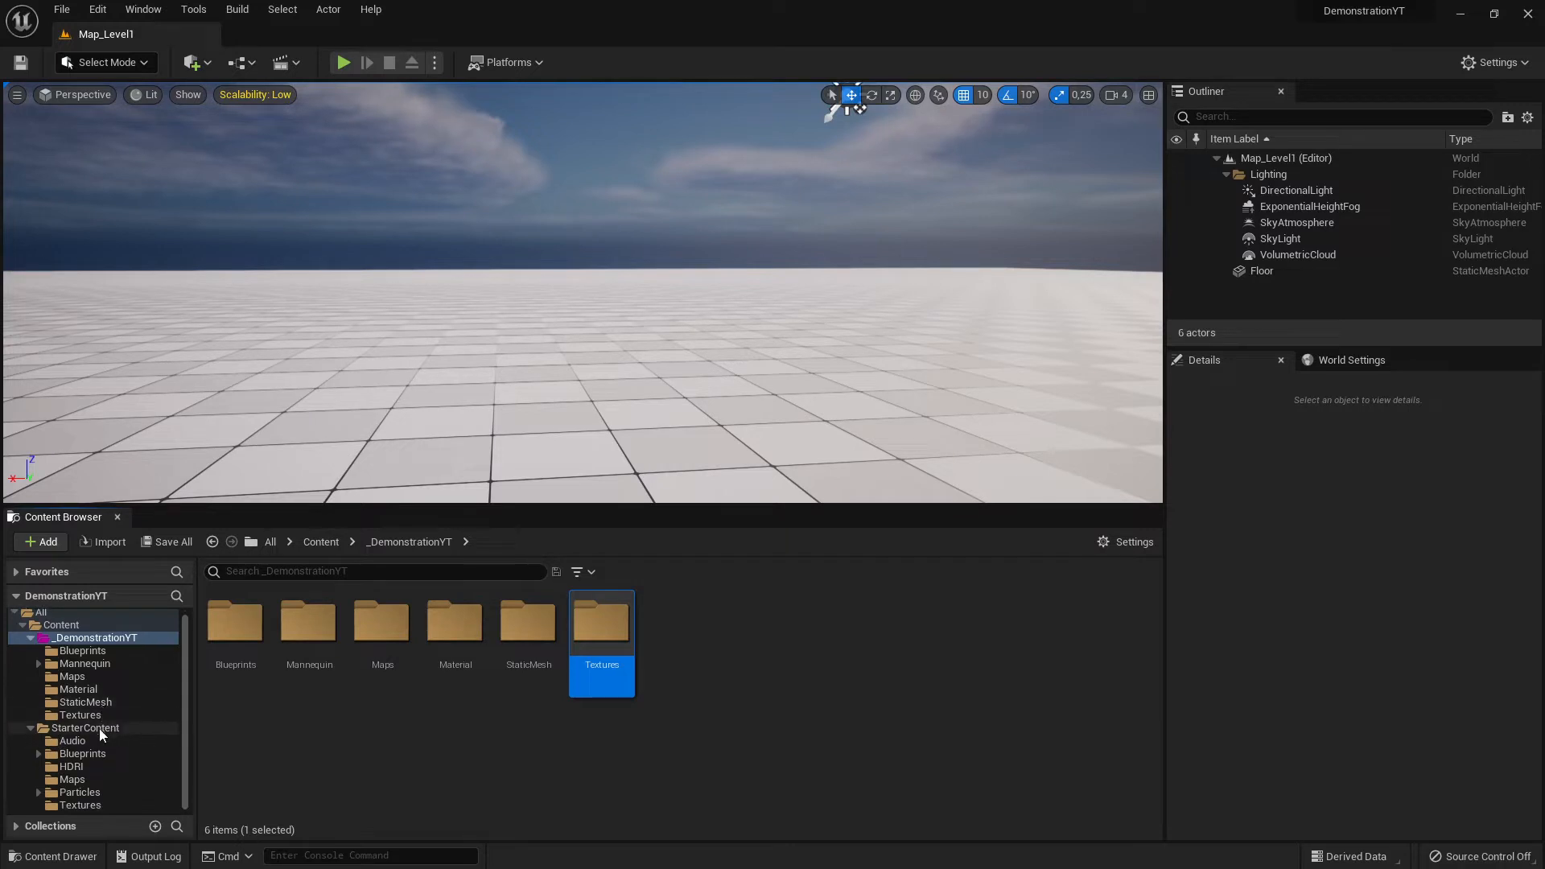
click(116, 729)
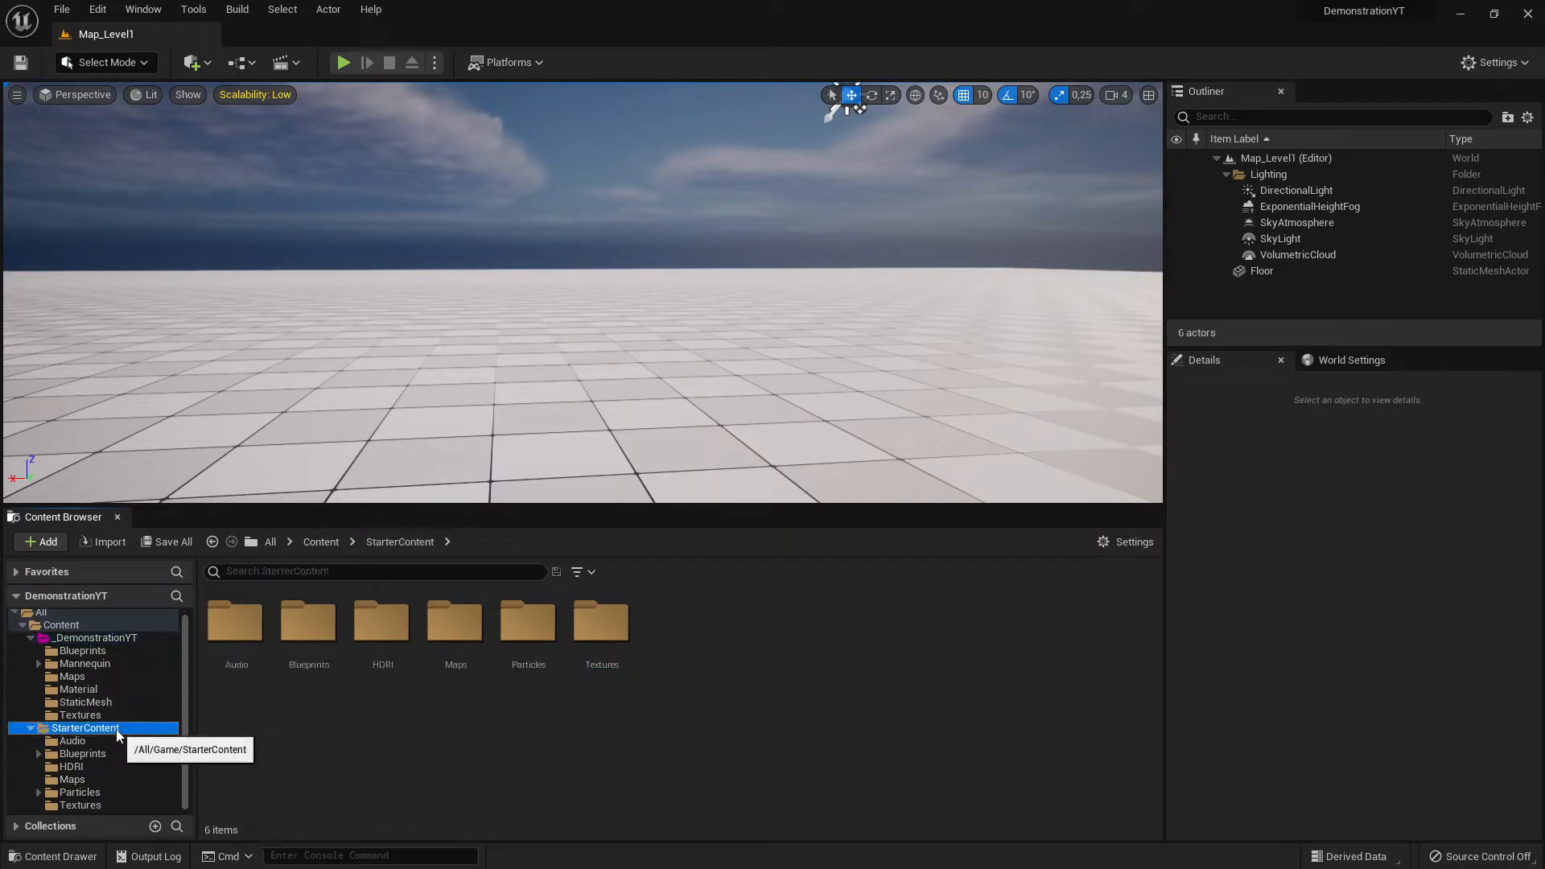
click(97, 806)
scroll(483, 721, down, 5)
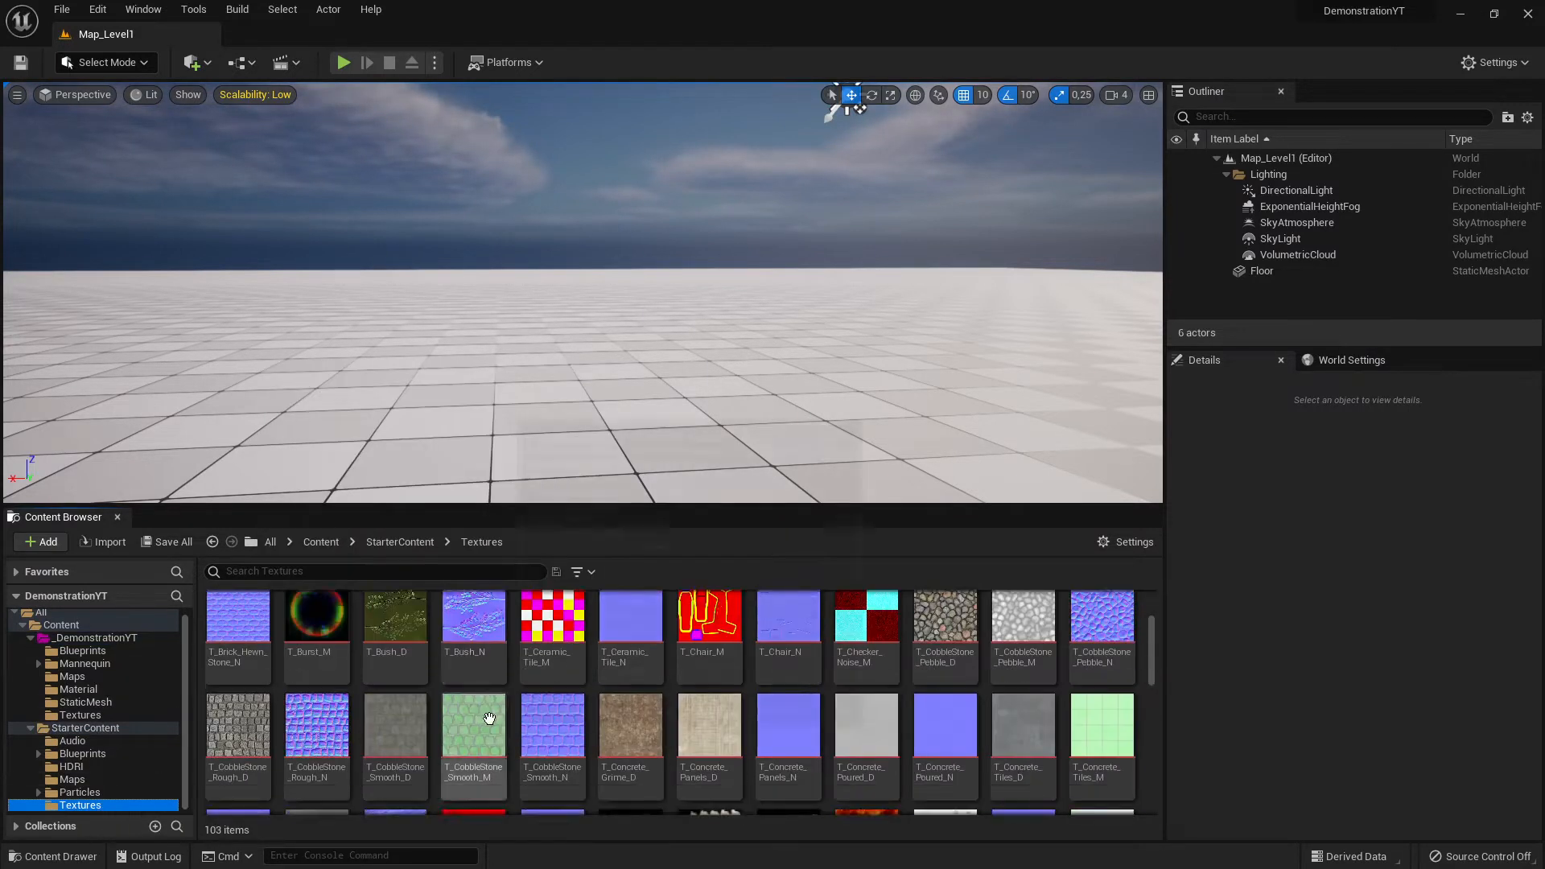
scroll(489, 724, up, 5)
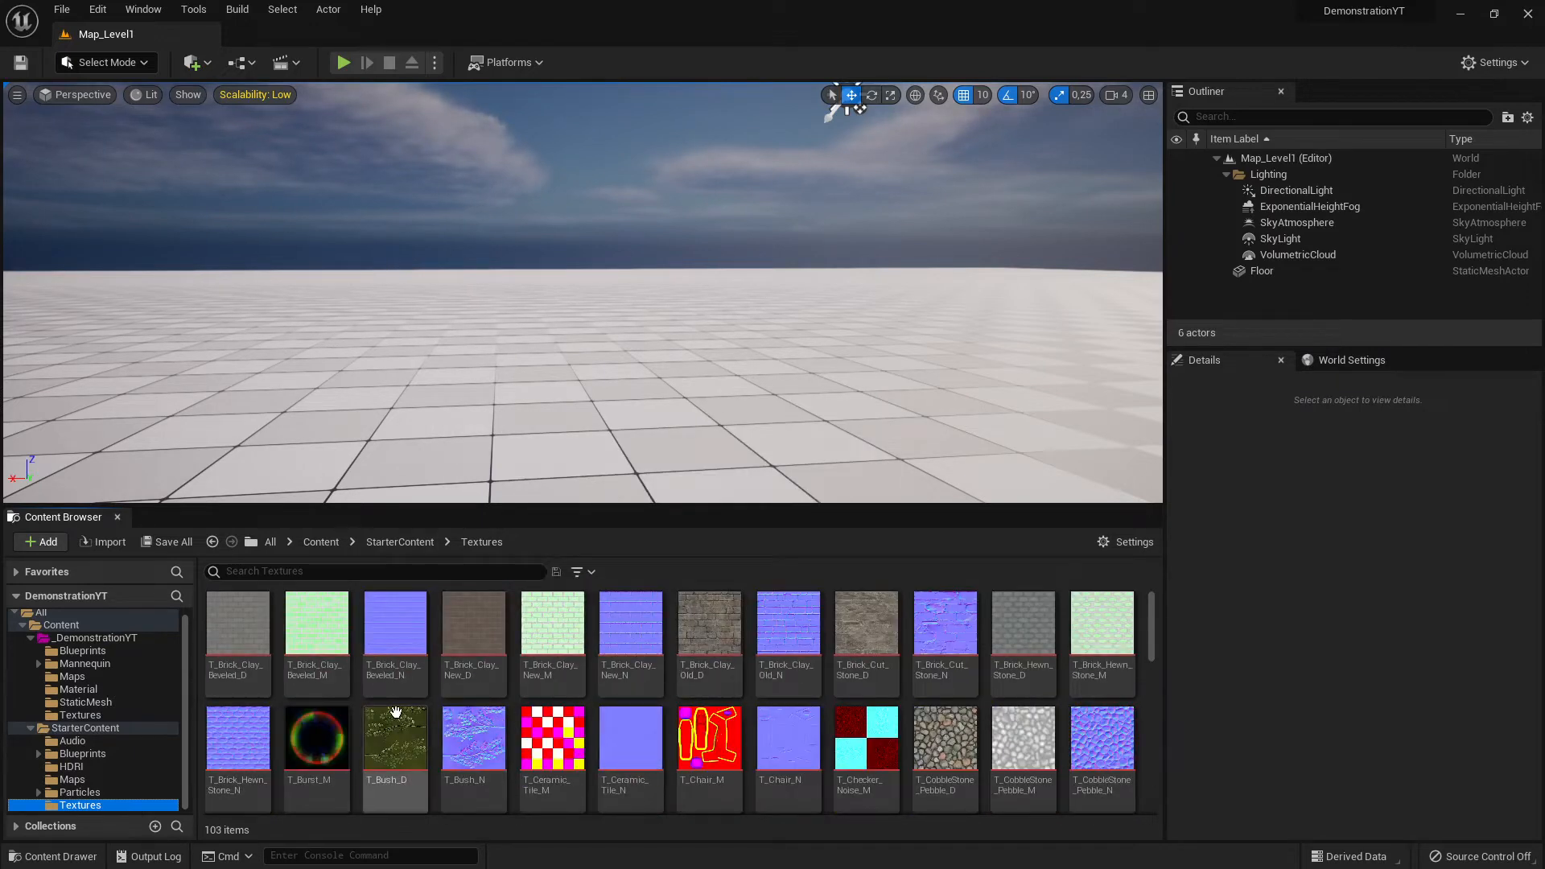
Move all textures from StarterContent's Textures folder into the Textures folder of _DemonstrationYT.
click(238, 641)
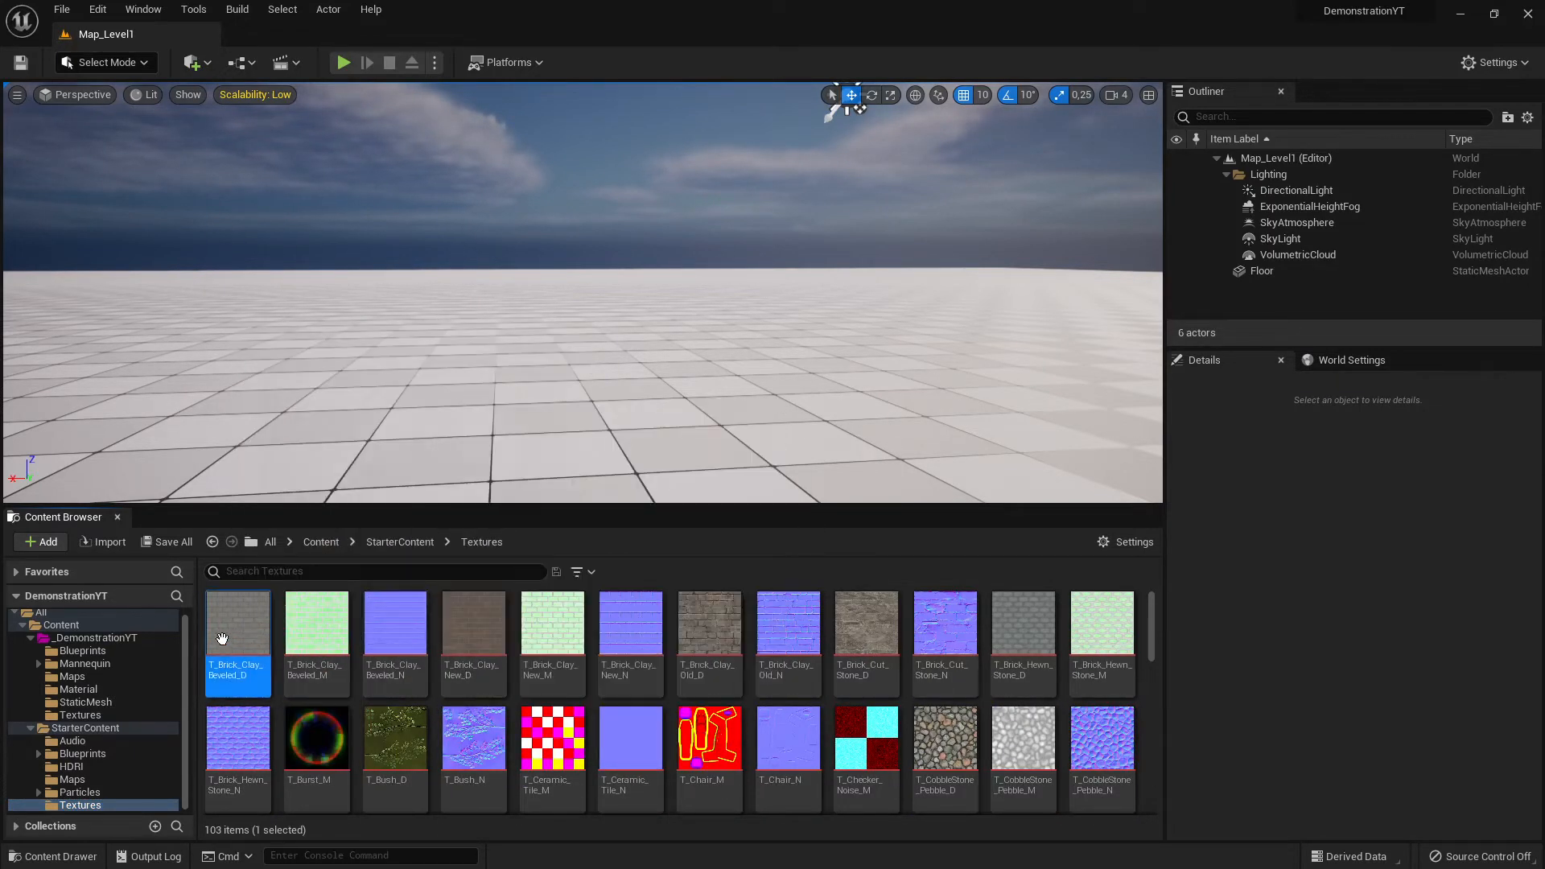
scroll(925, 708, down, 10)
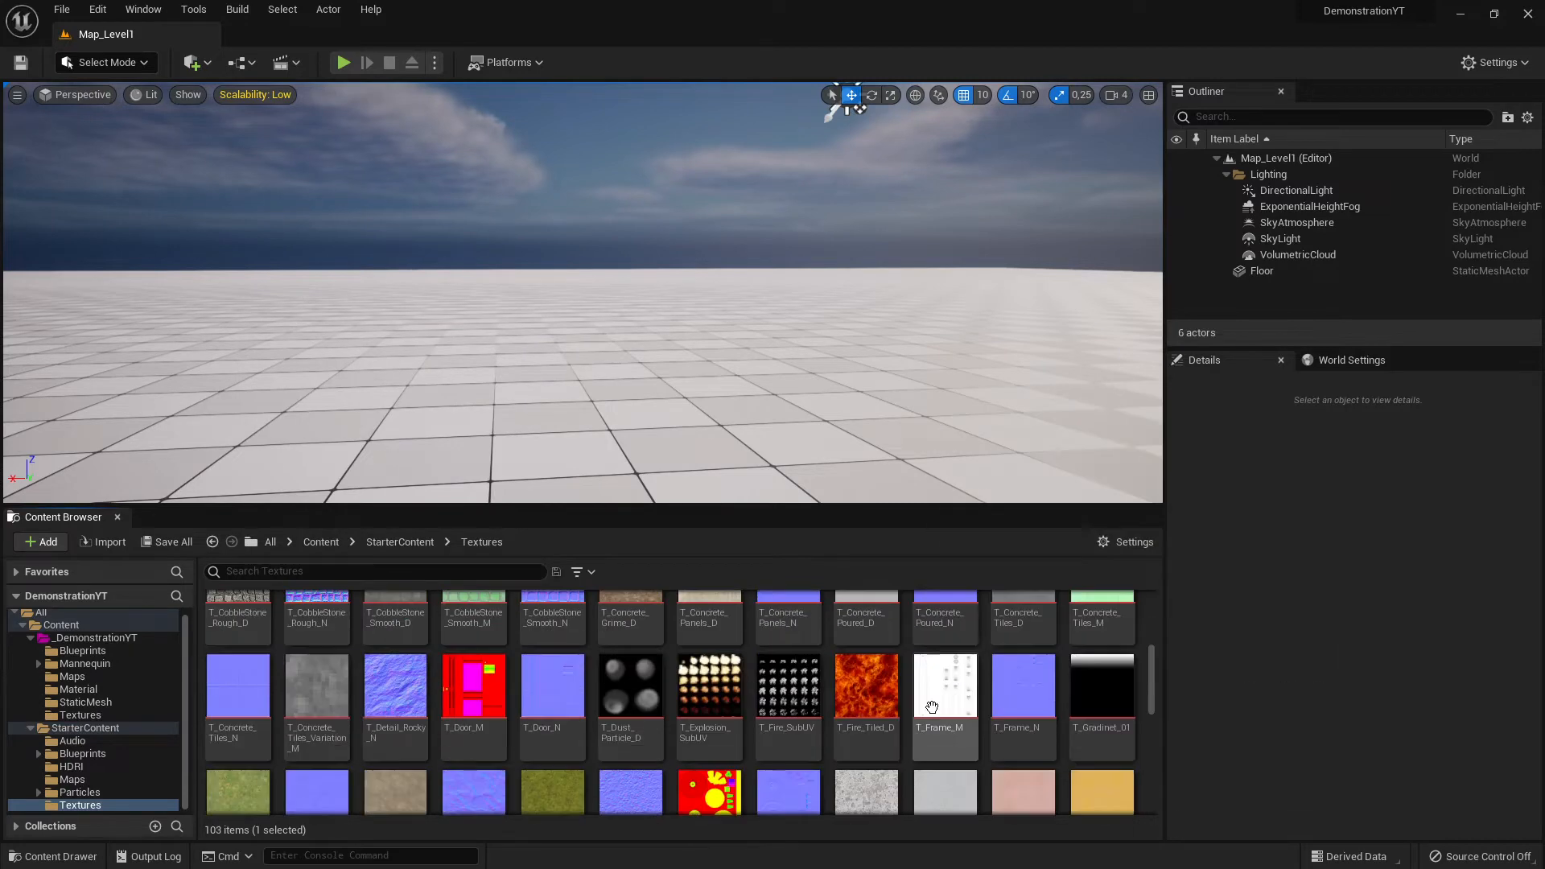
scroll(932, 713, down, 3)
mouse_move(722, 752)
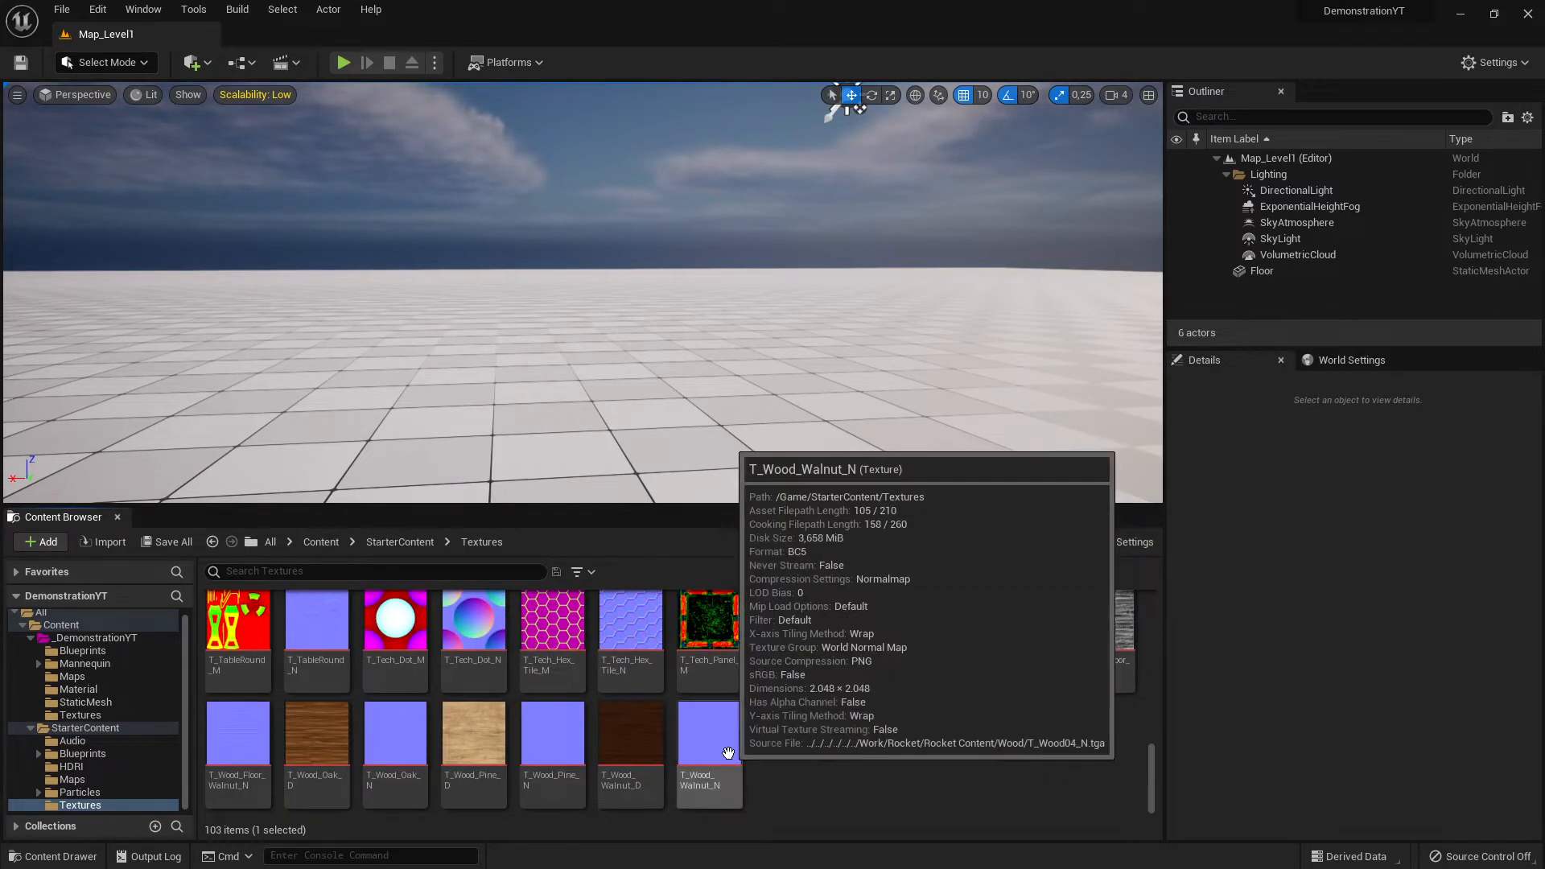
key(ctrl+a)
scroll(885, 733, up, 6)
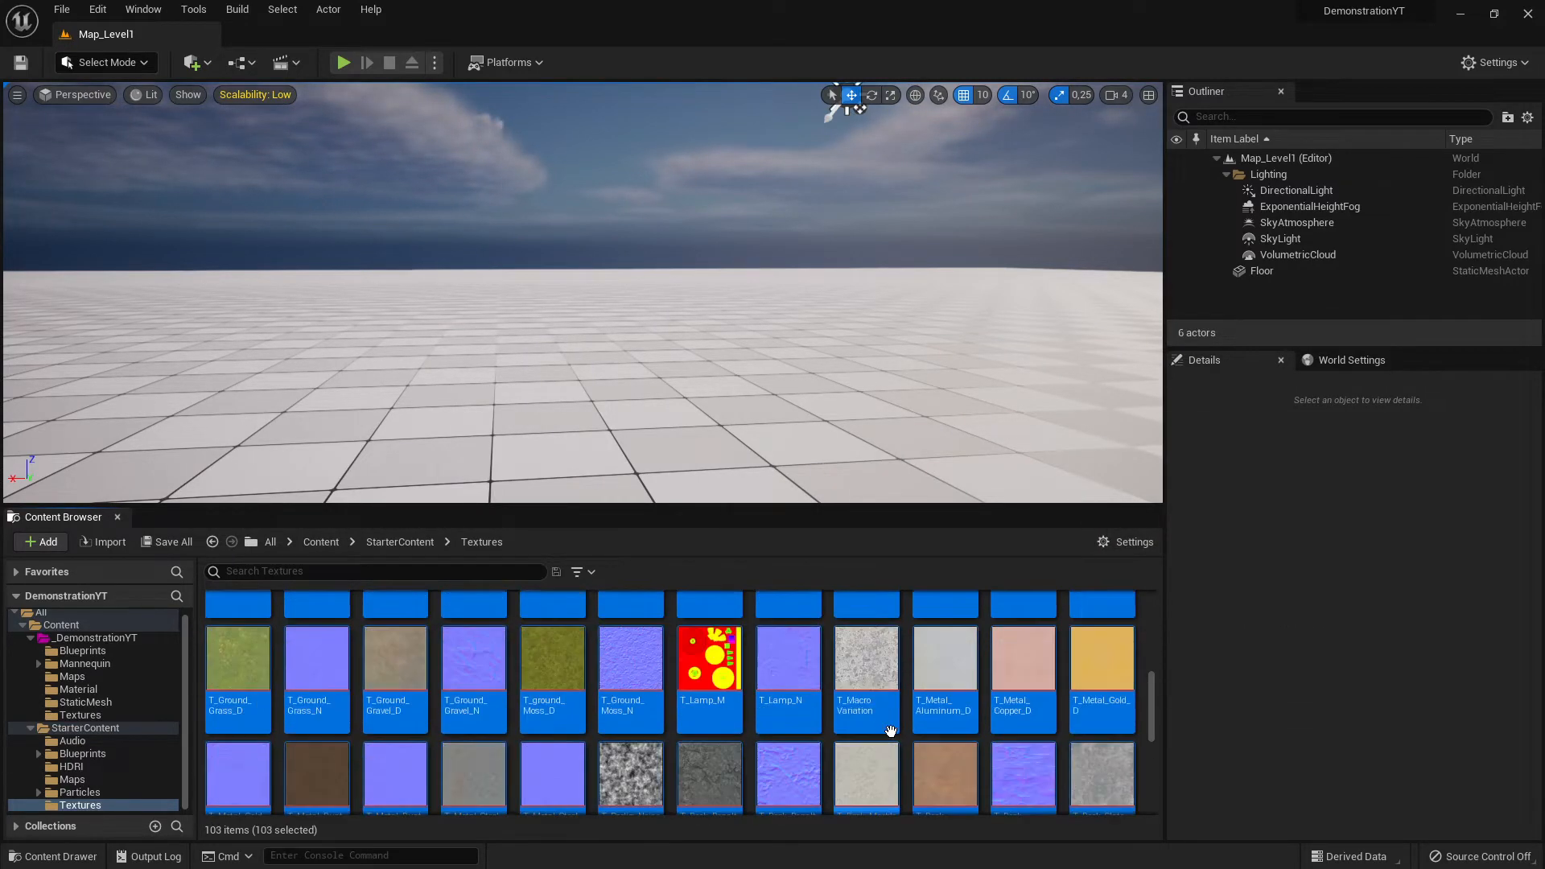
scroll(908, 733, up, 2)
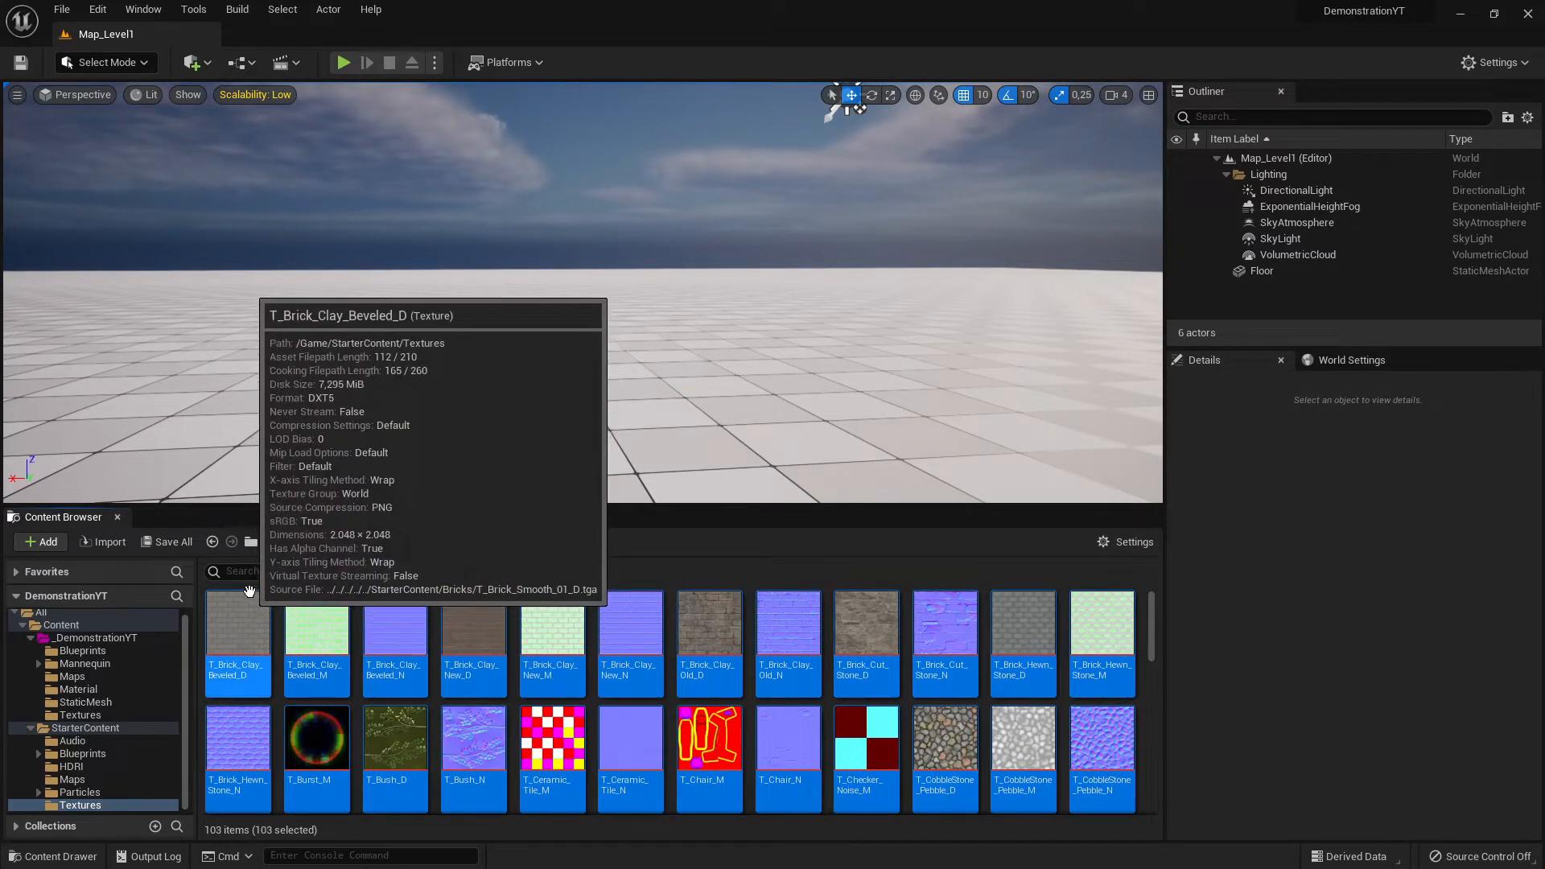
mouse_move(240, 630)
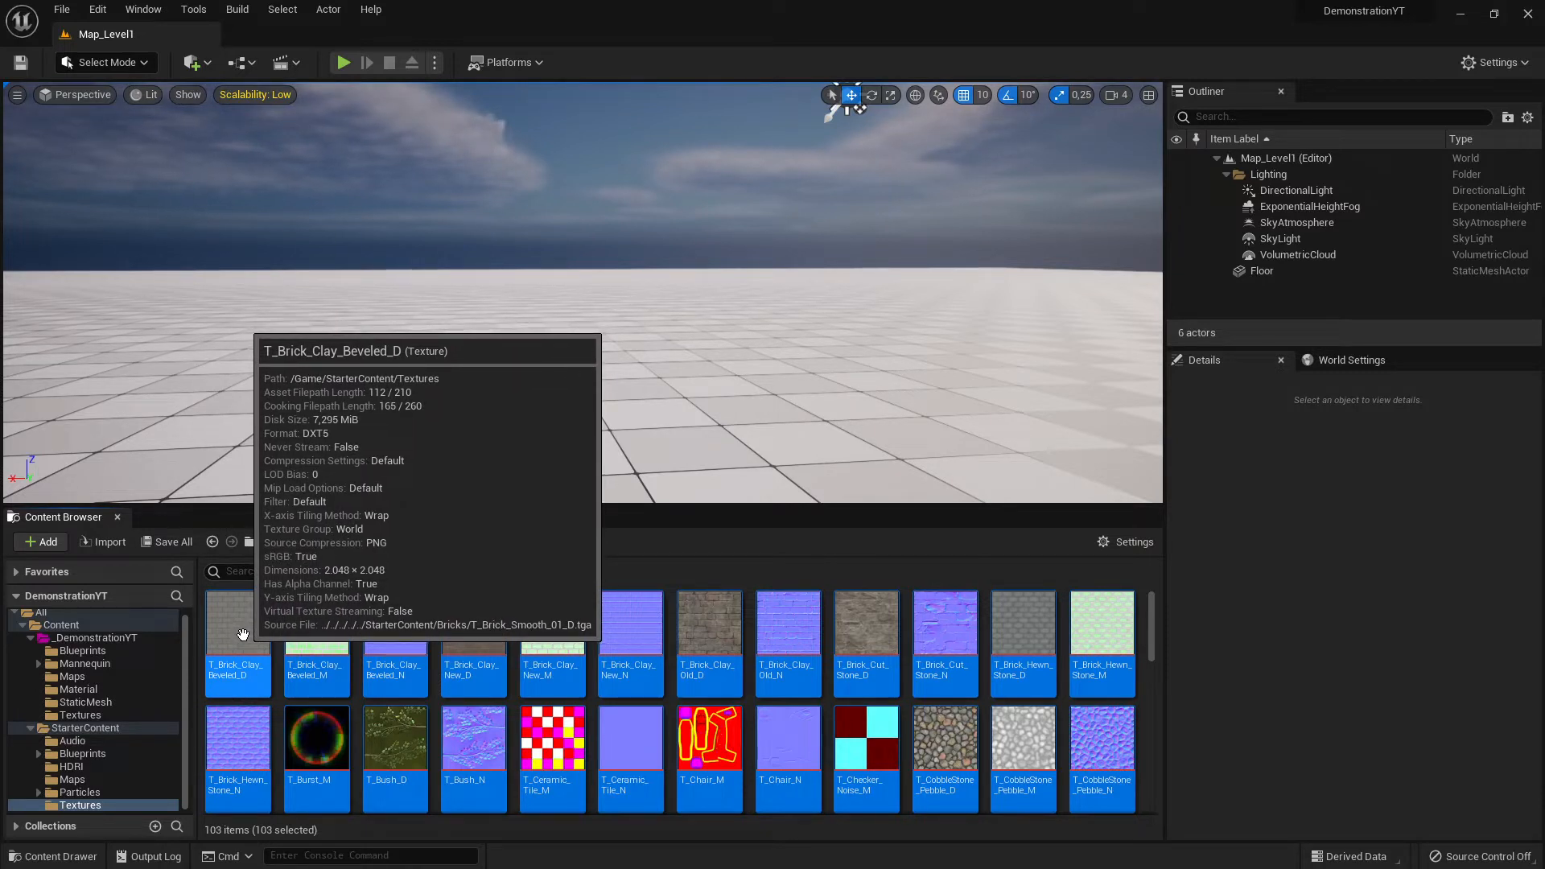
drag(243, 635, 76, 723)
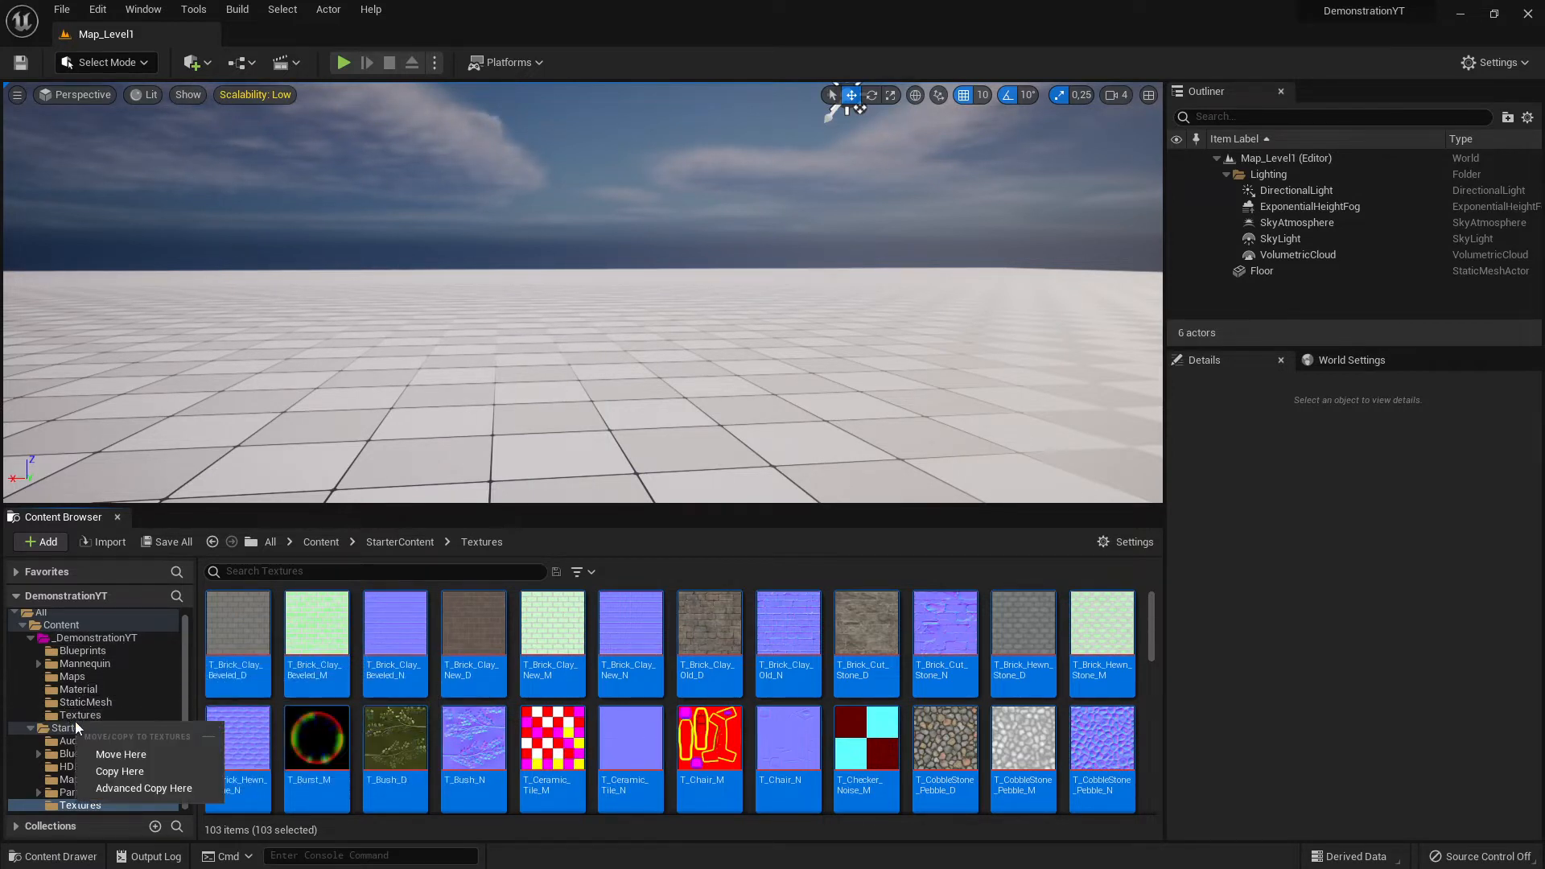
click(115, 751)
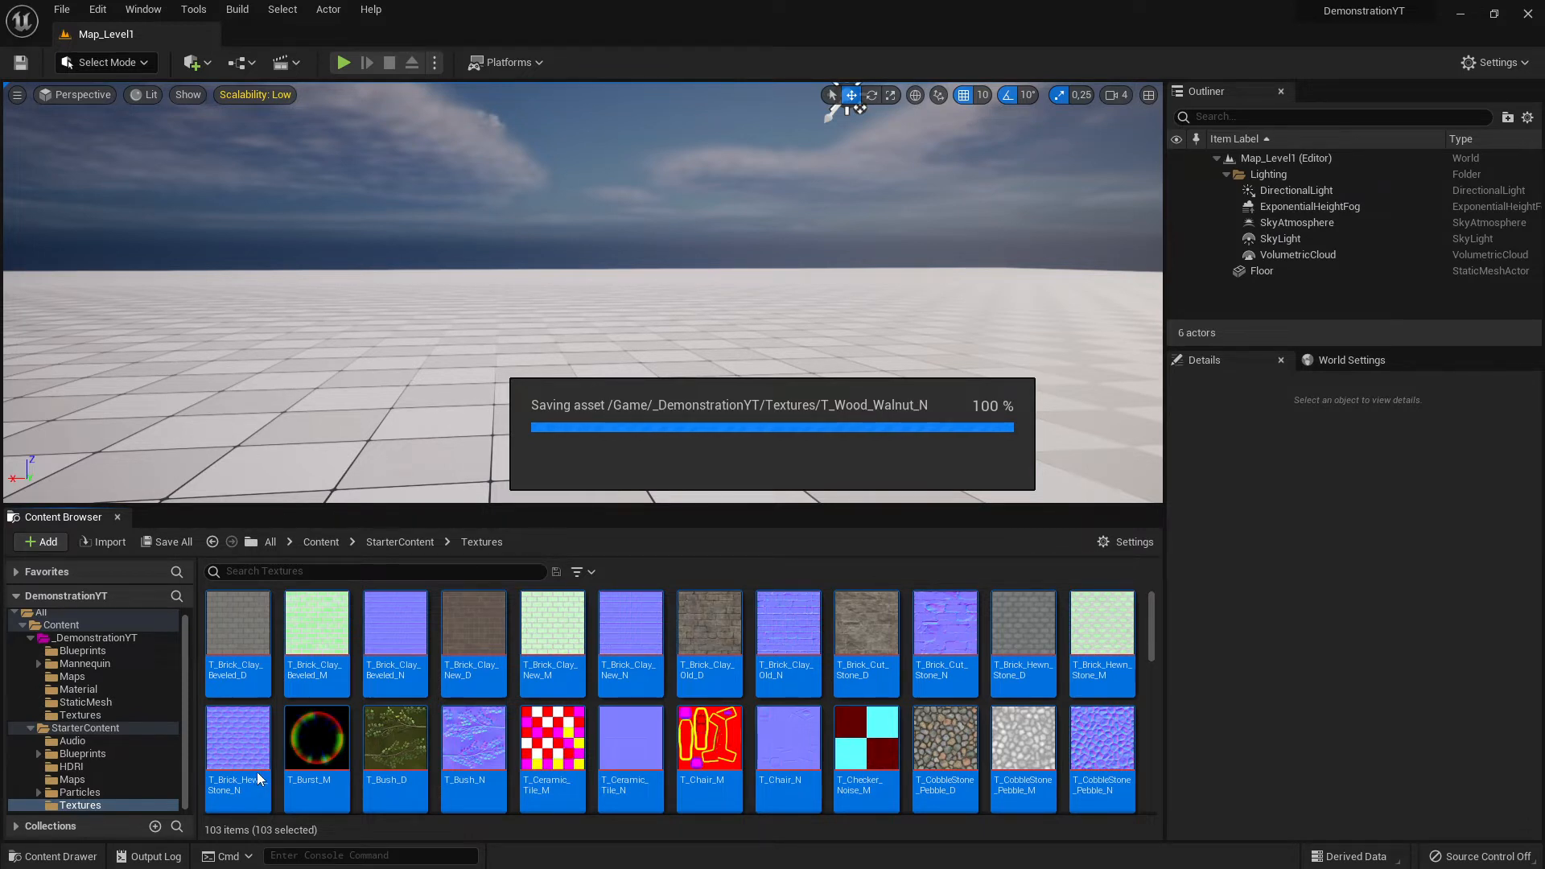
Check the contents of both Textures folders, in _DemonstrationYT and in StarterContent, after the move.
click(80, 714)
scroll(342, 714, down, 5)
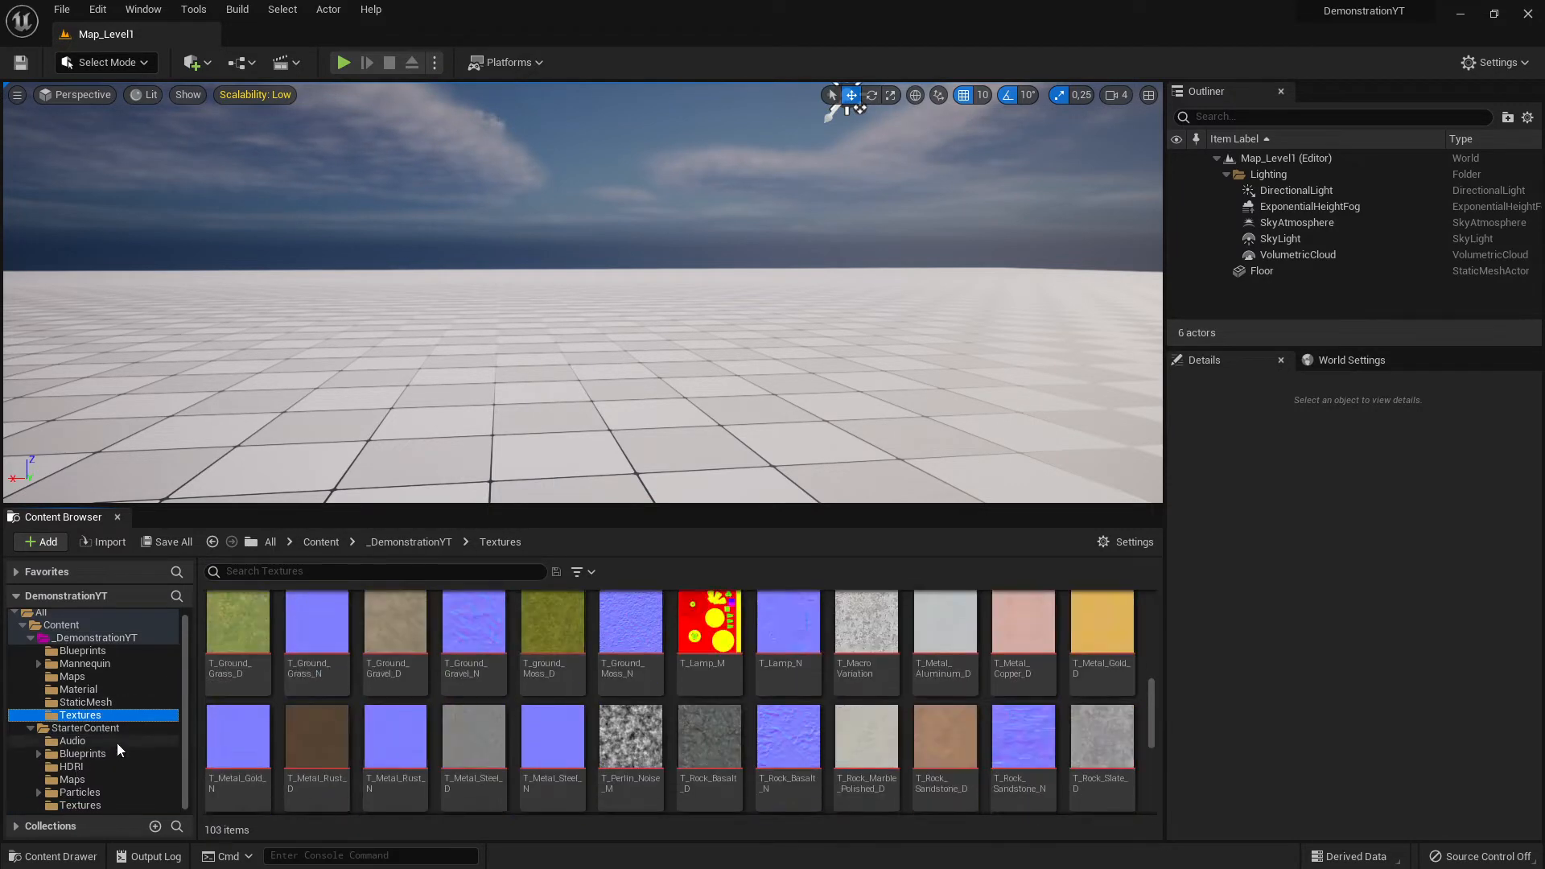
click(83, 806)
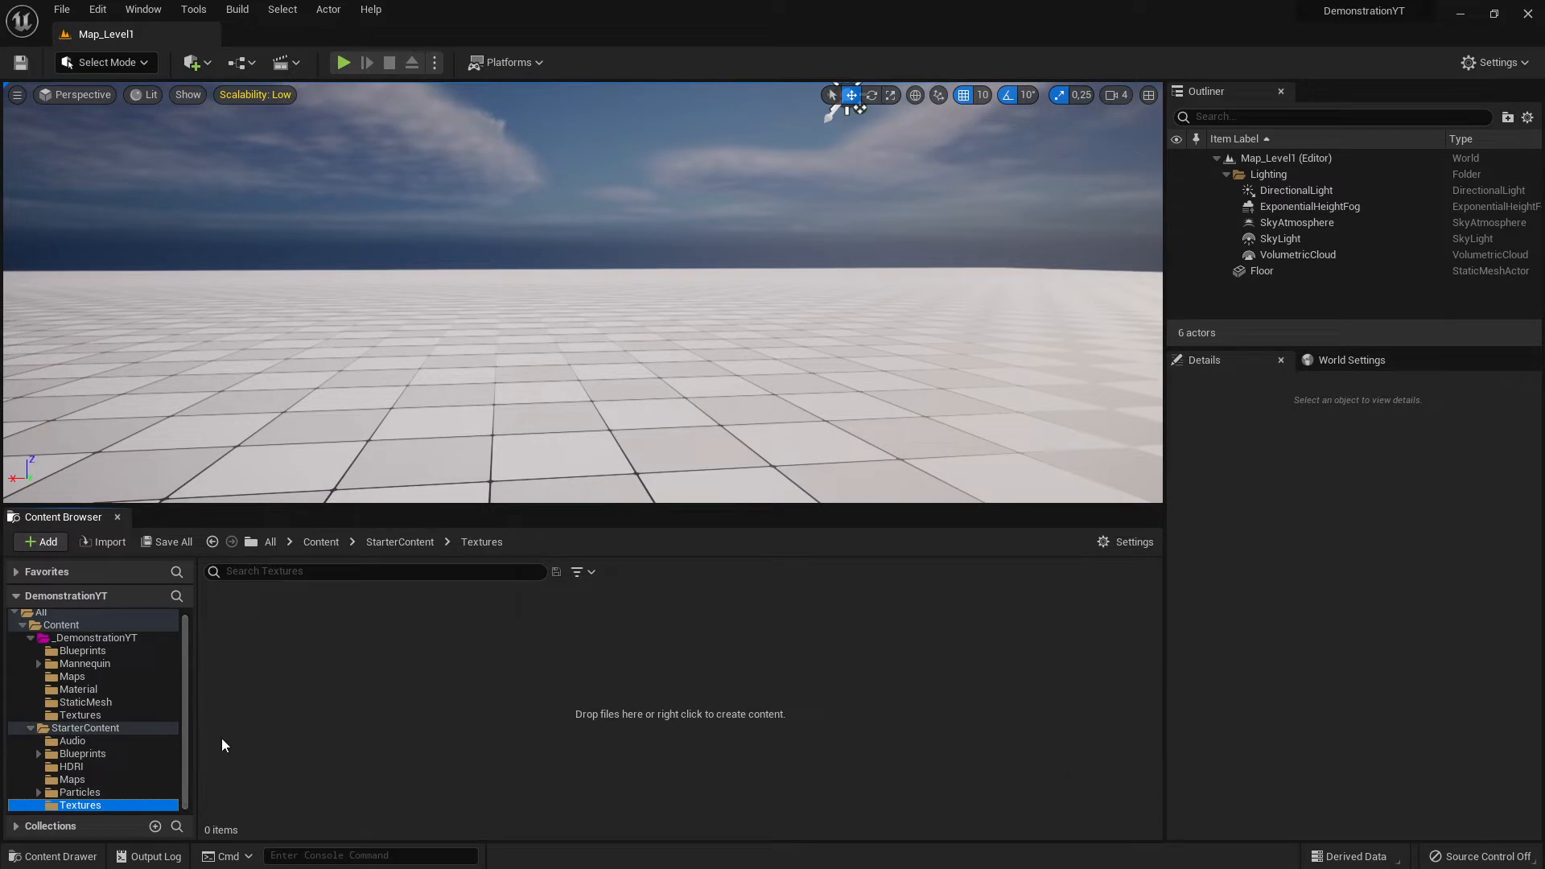
Fix up redirectors for the whole Content folder.
scroll(156, 742, up, 1)
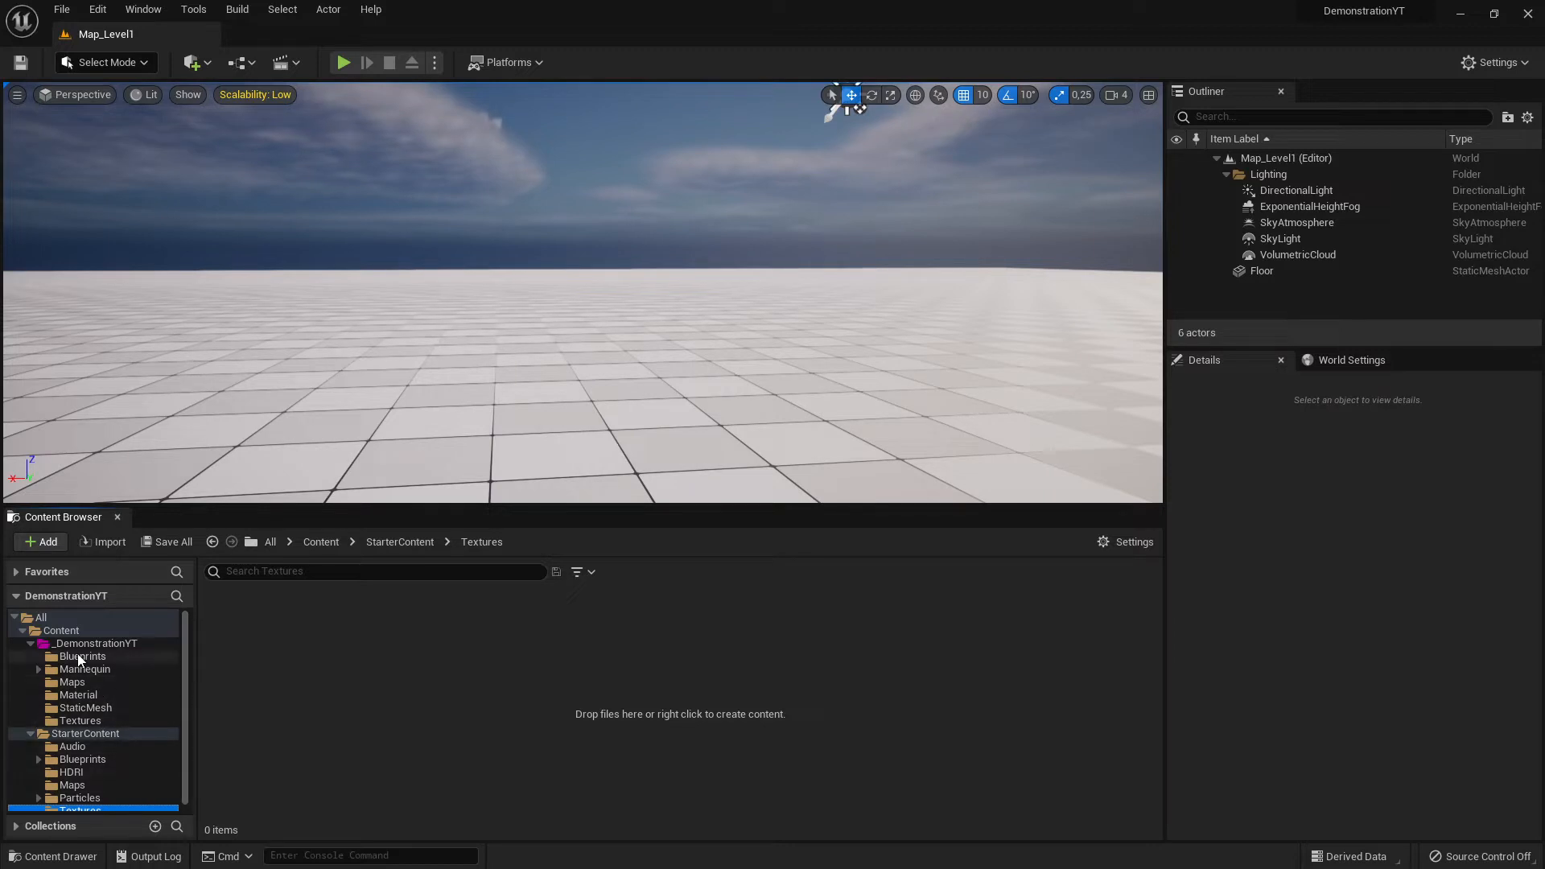
click(52, 633)
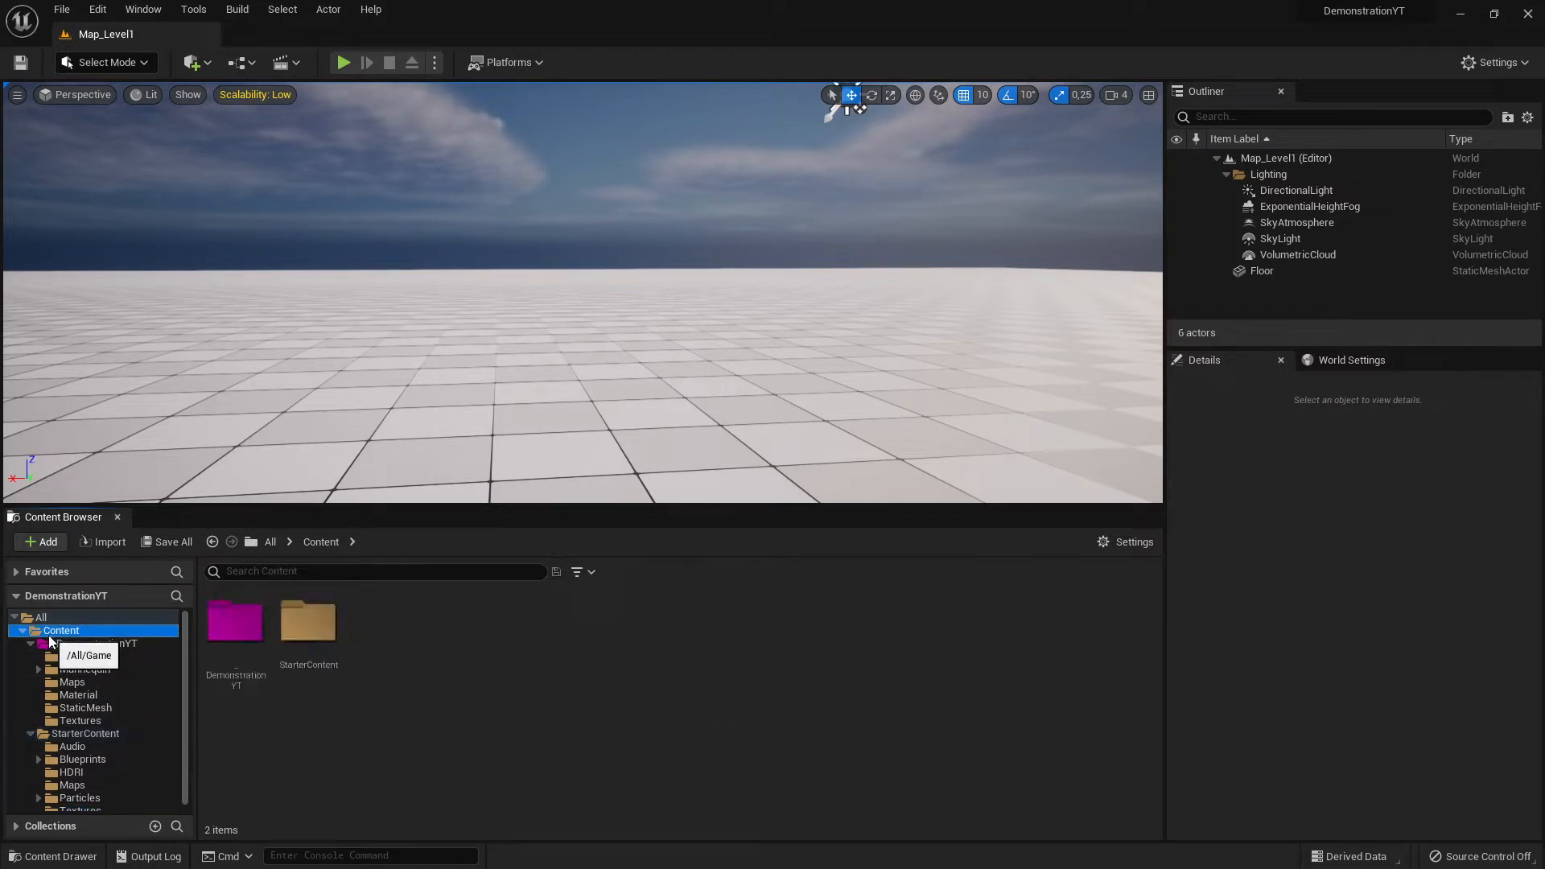
right_click(69, 640)
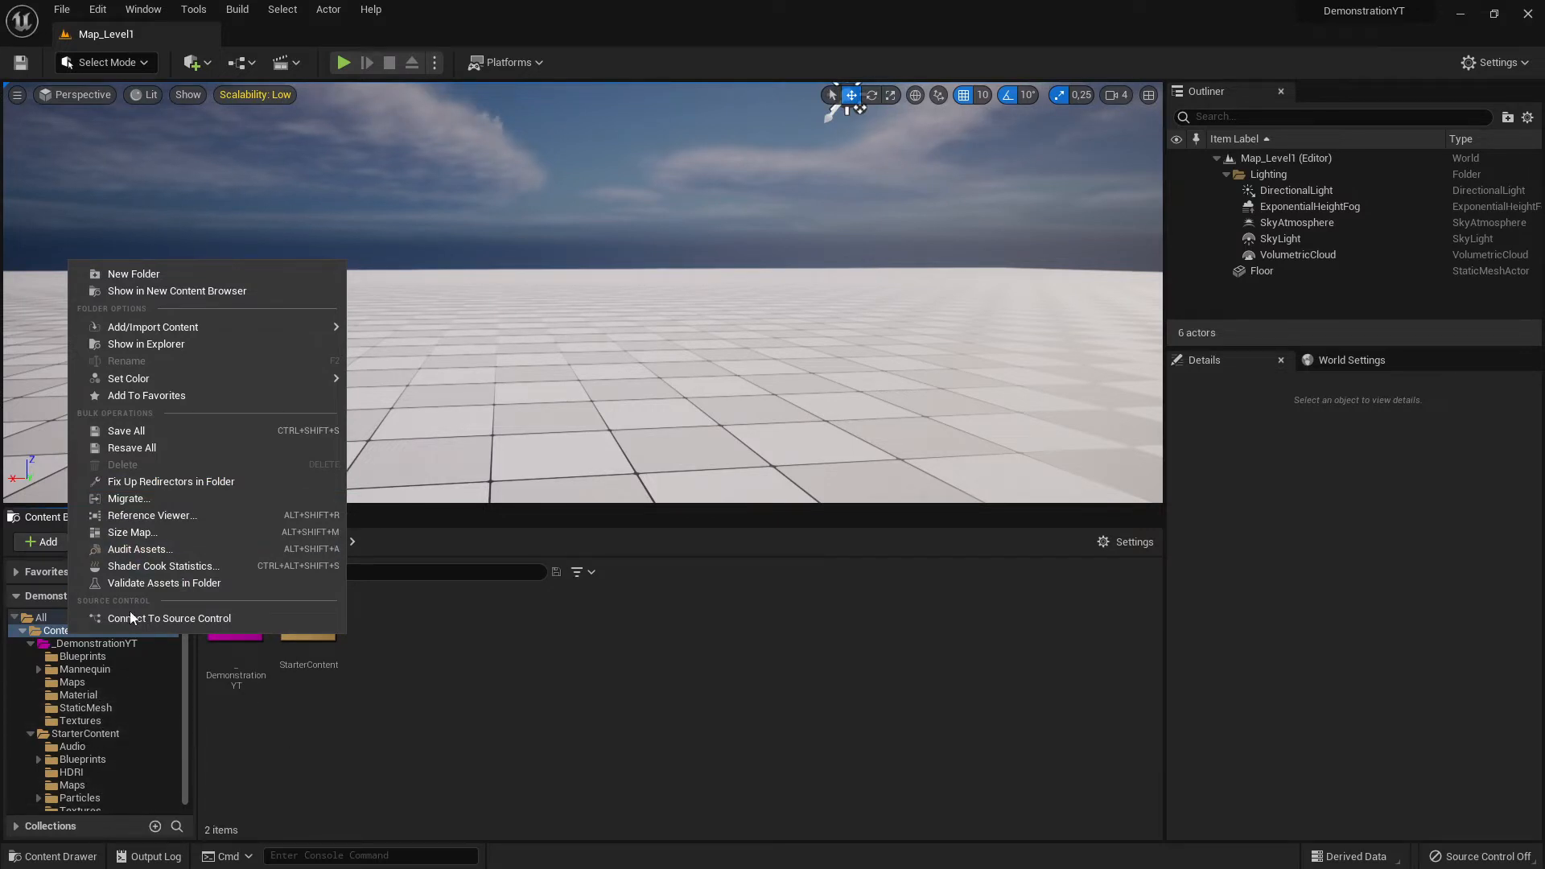
click(165, 482)
Delete the empty Textures folder from StarterContent.
scroll(151, 729, down, 1)
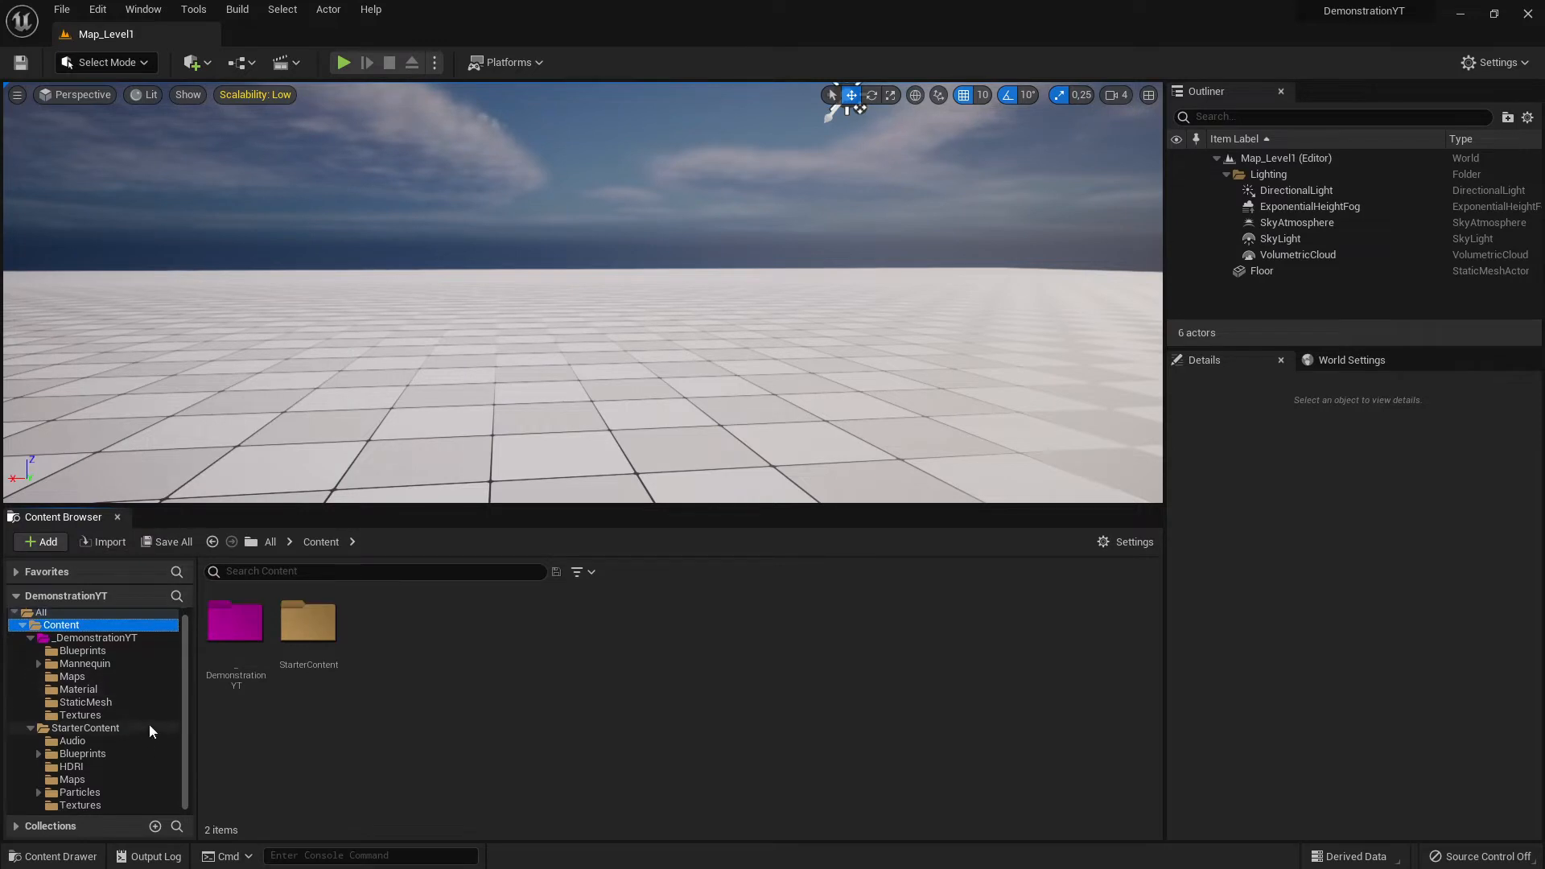
click(97, 806)
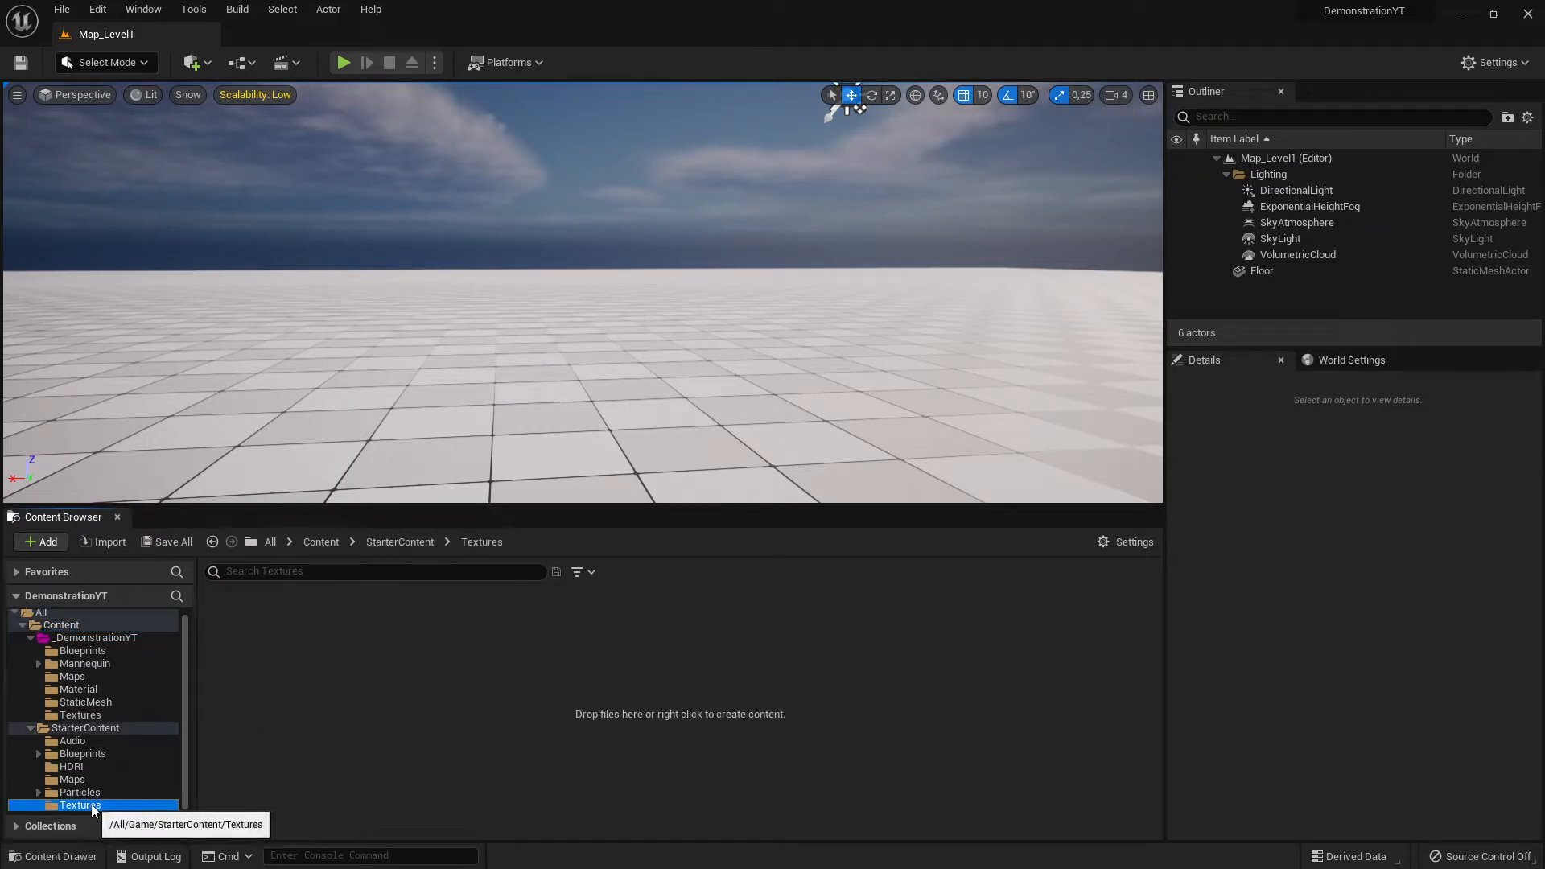
right_click(95, 807)
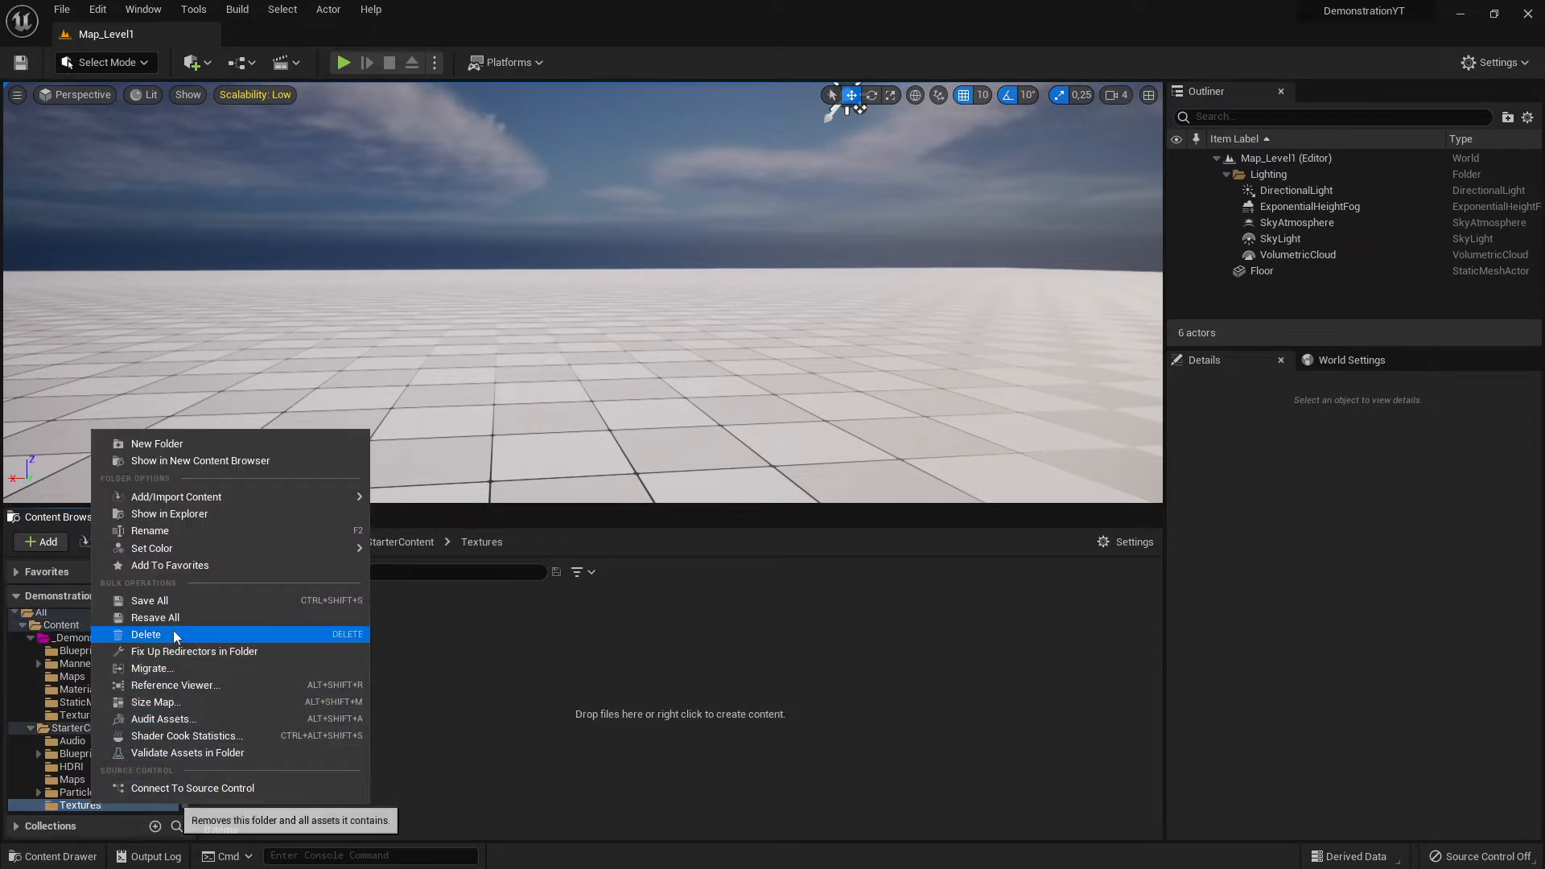
click(149, 635)
click(211, 665)
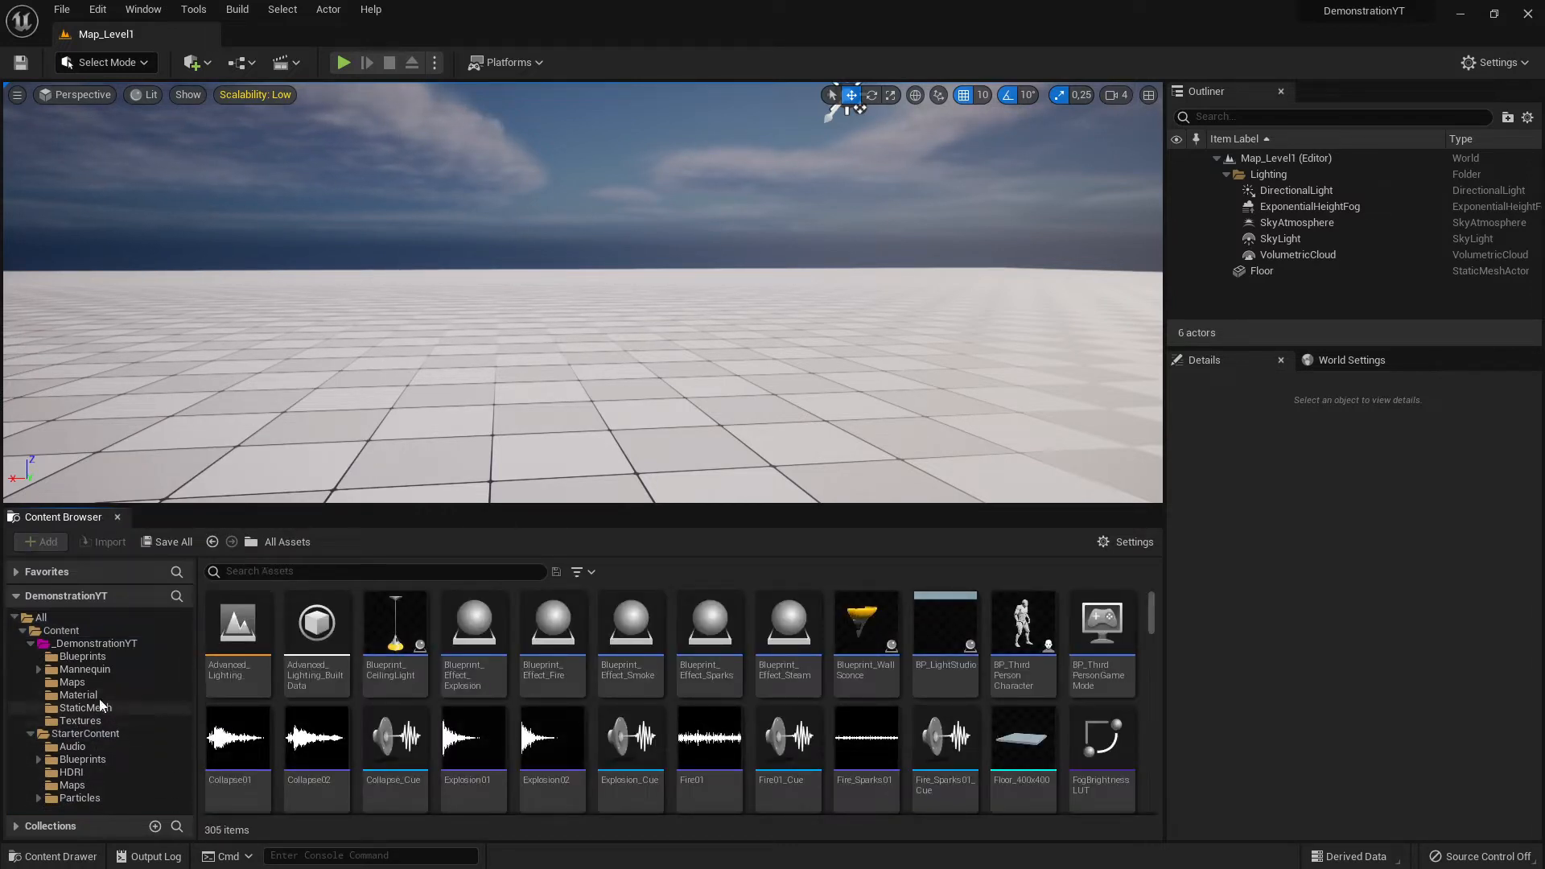
Review the _DemonstrationYT subfolders, looking into Material and StaticMesh and finishing back in _DemonstrationYT.
click(91, 646)
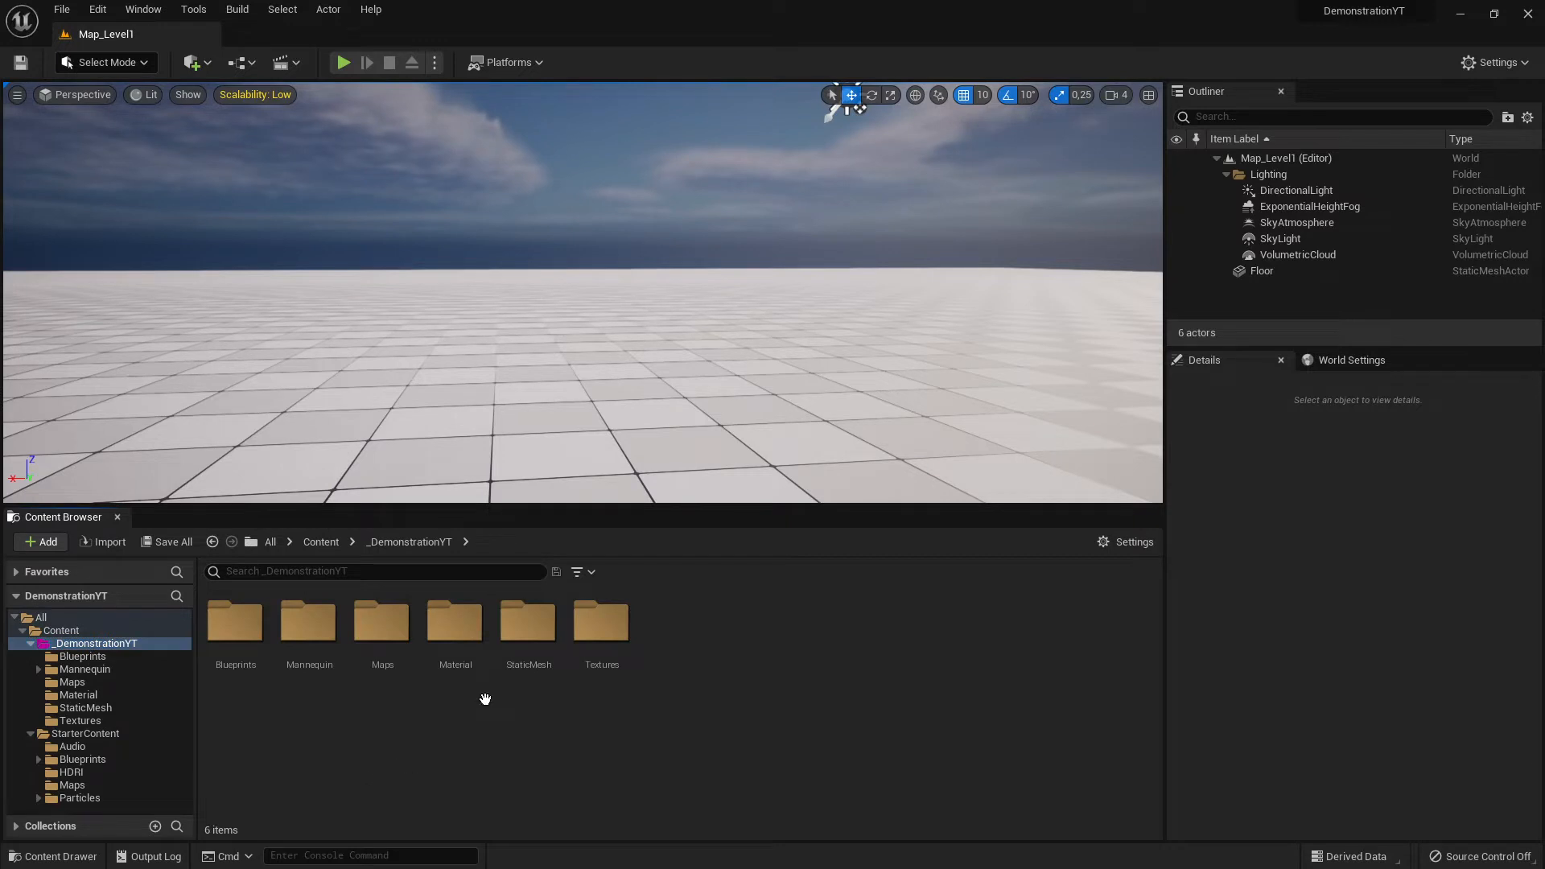
click(550, 673)
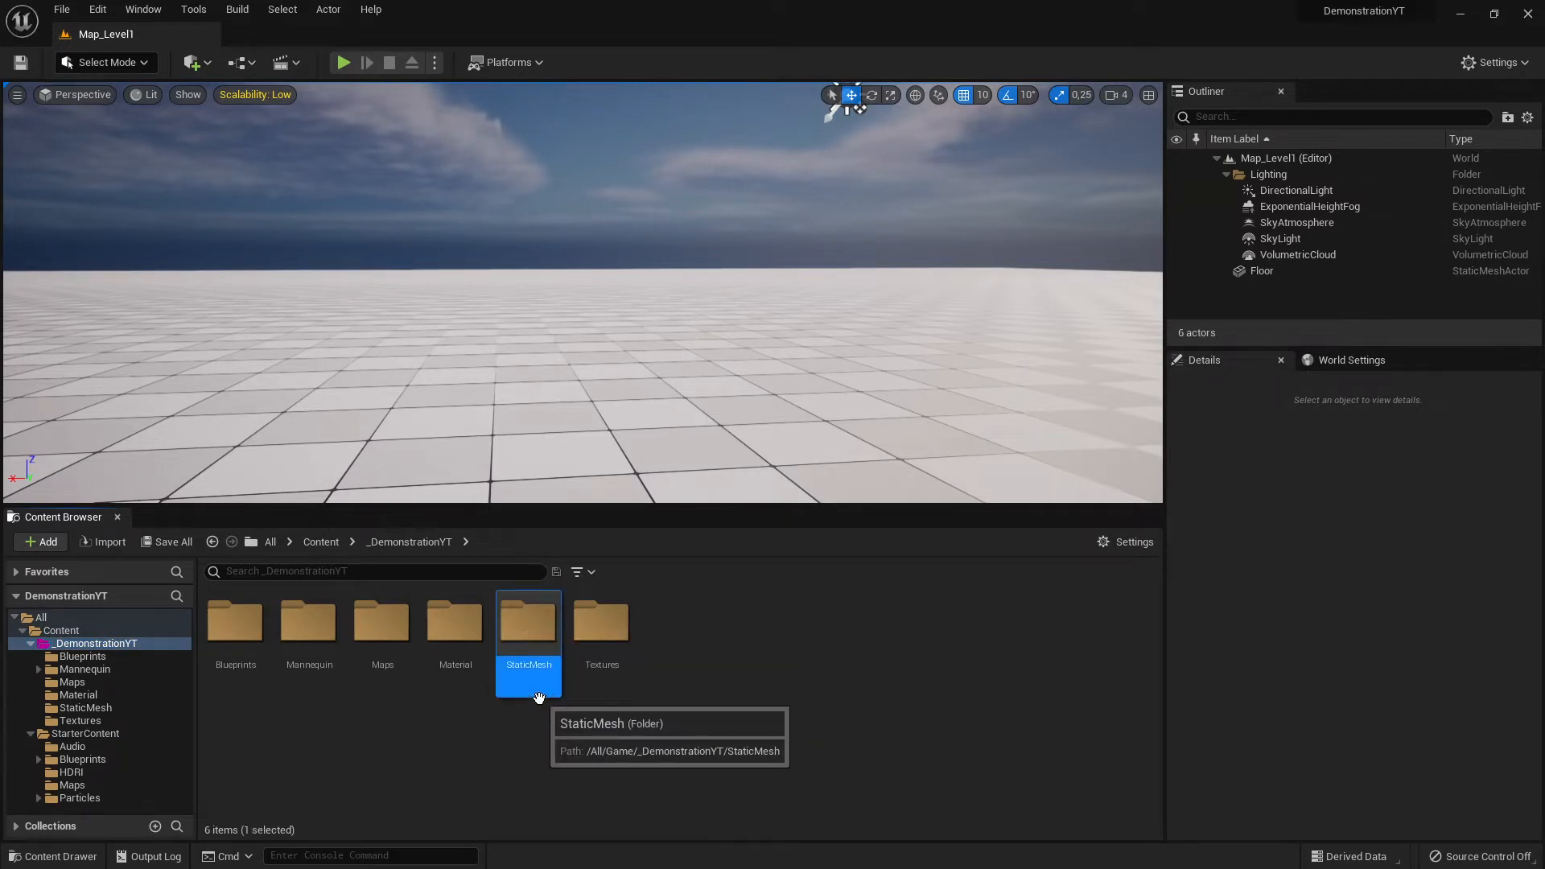
click(454, 636)
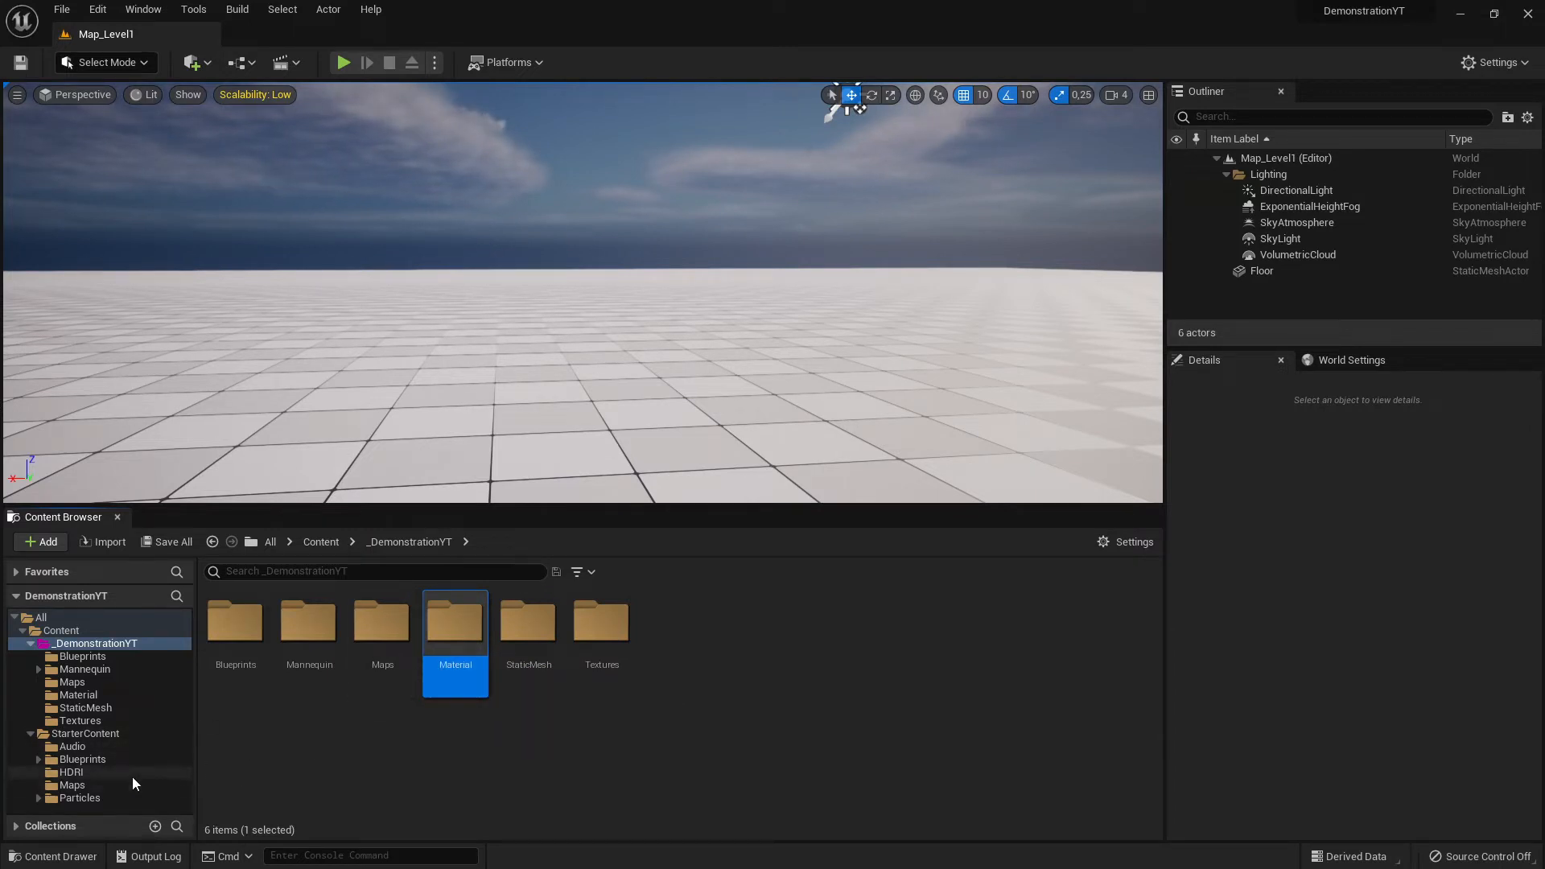
double_click(455, 632)
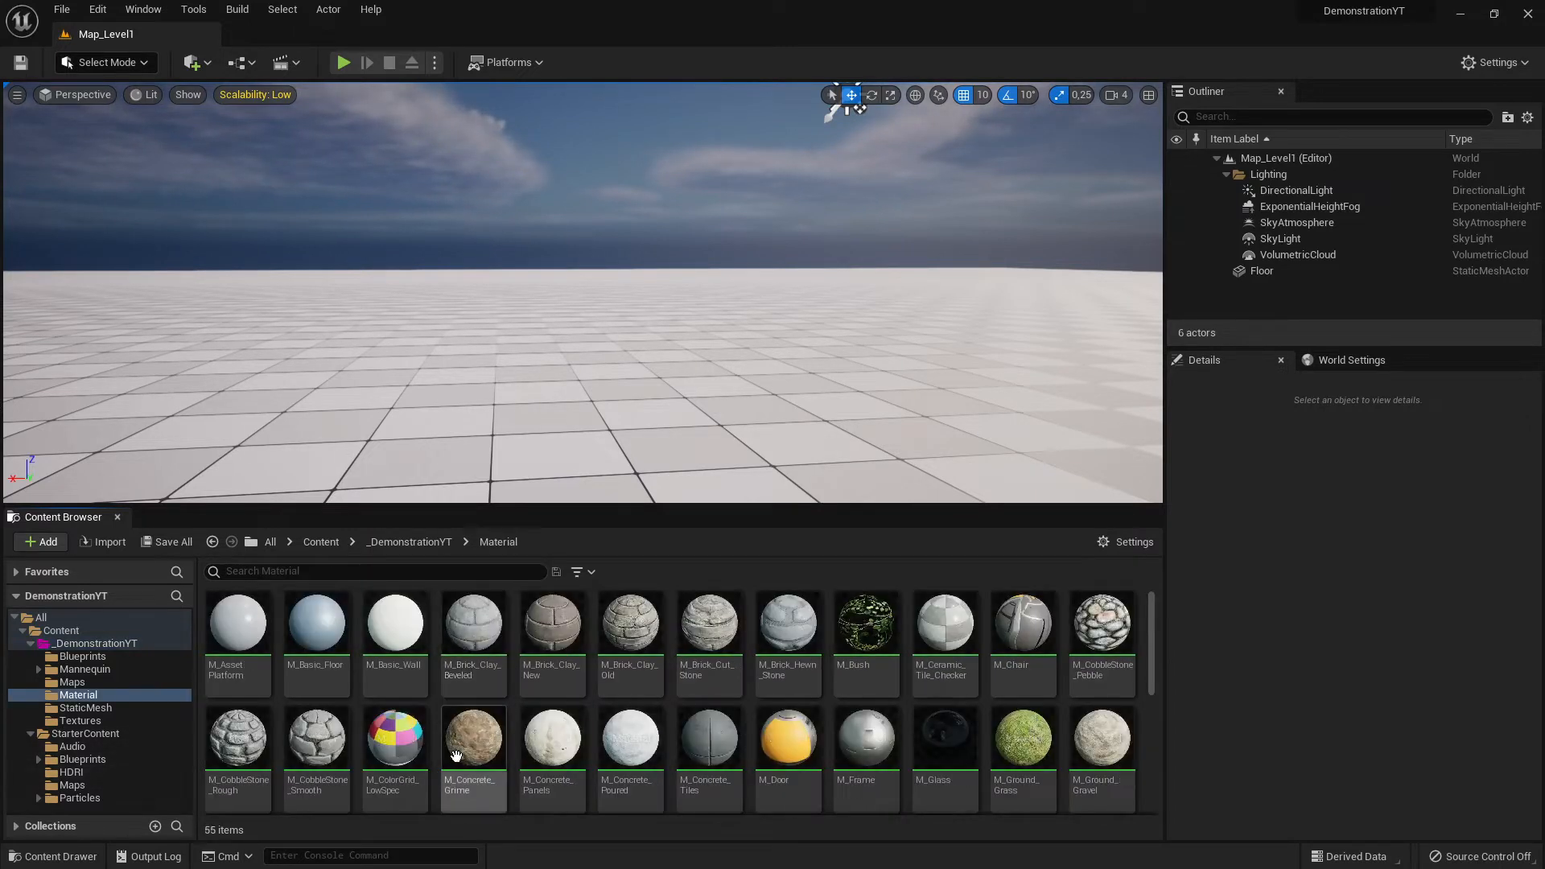
scroll(619, 724, down, 2)
scroll(619, 724, up, 2)
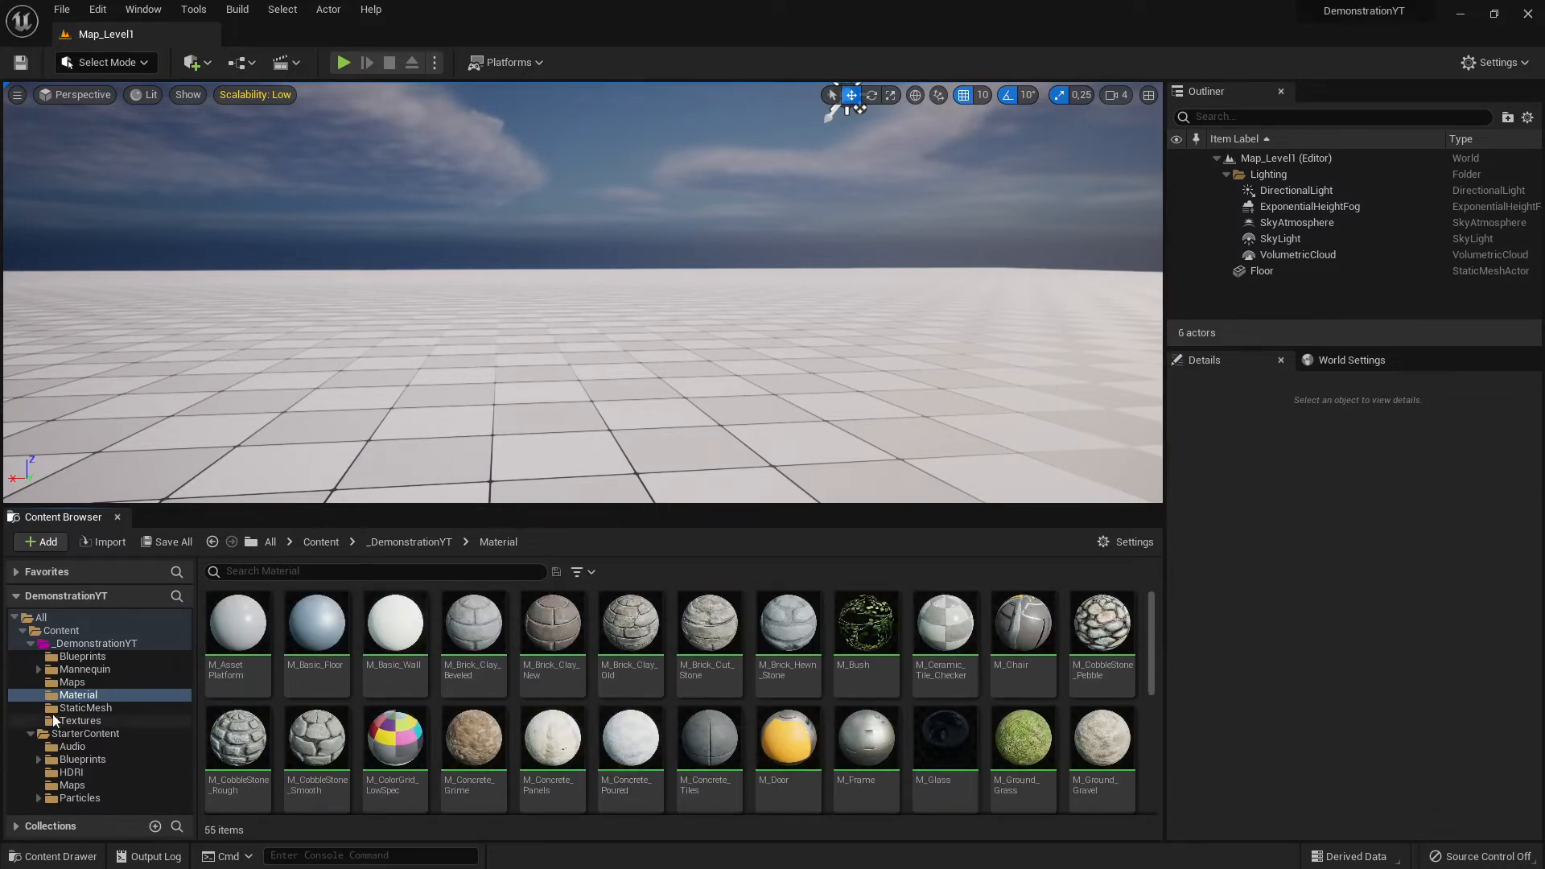
click(85, 709)
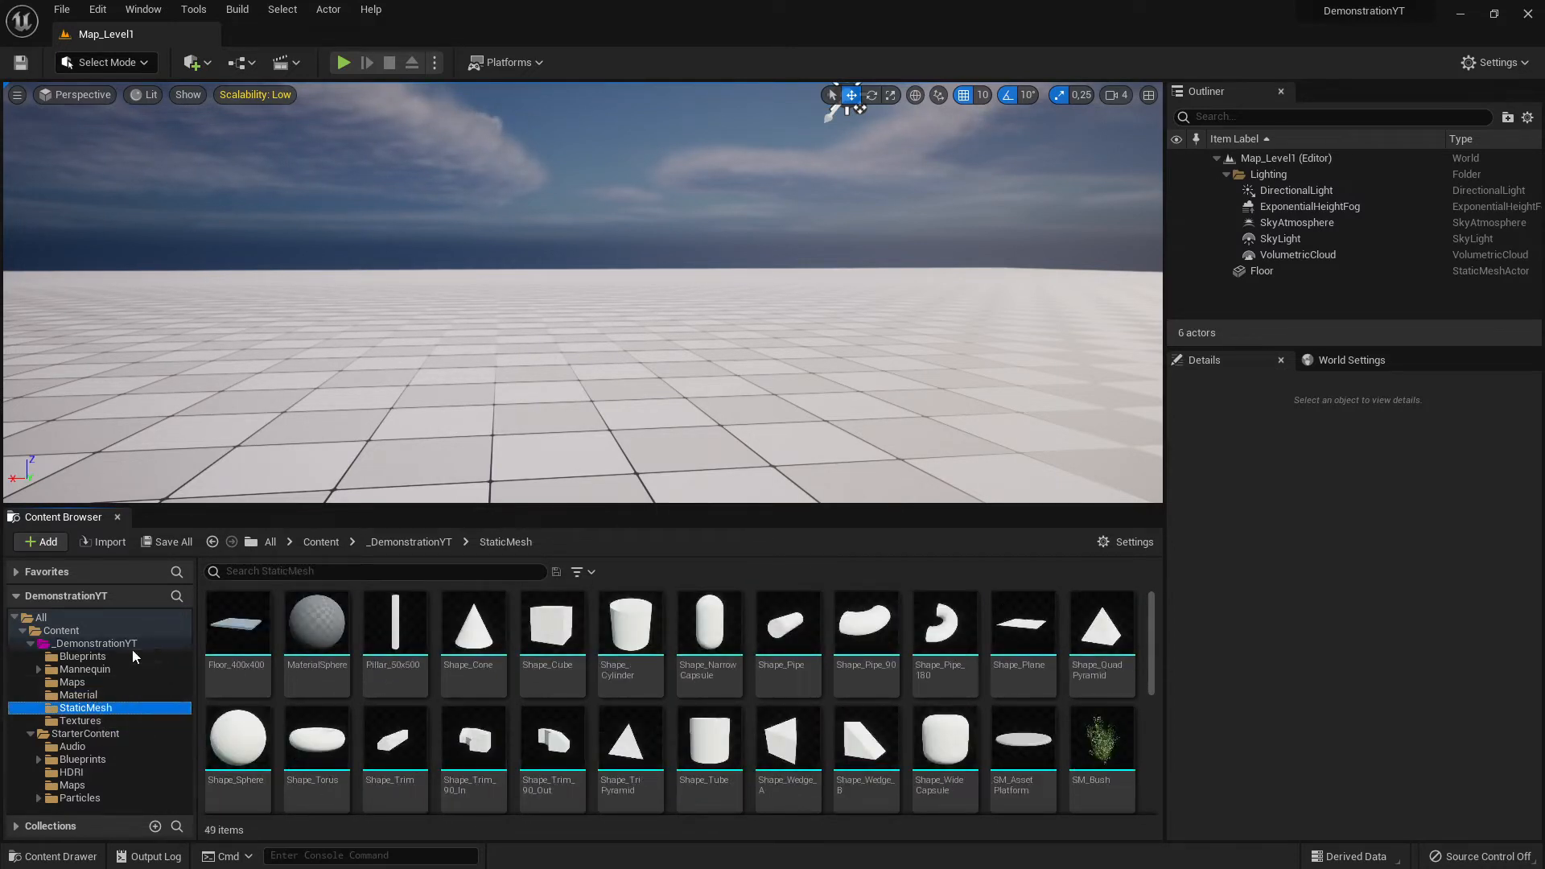
click(87, 643)
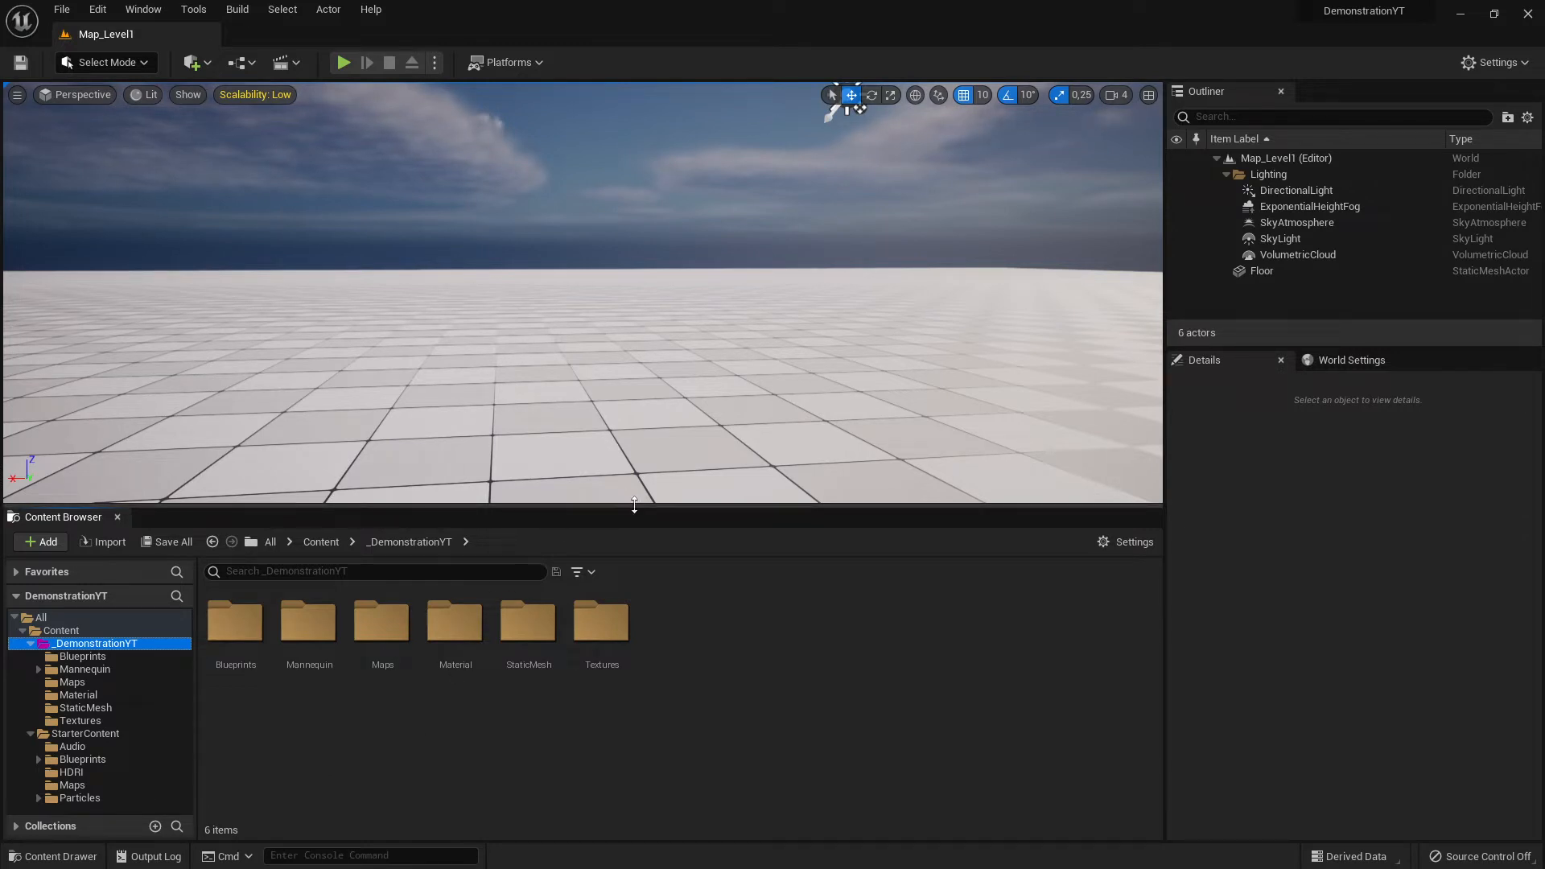
Reduce the Content Browser's height to enlarge the viewport, and look over StarterContent's remaining subfolders in the folder tree.
drag(638, 507, 661, 560)
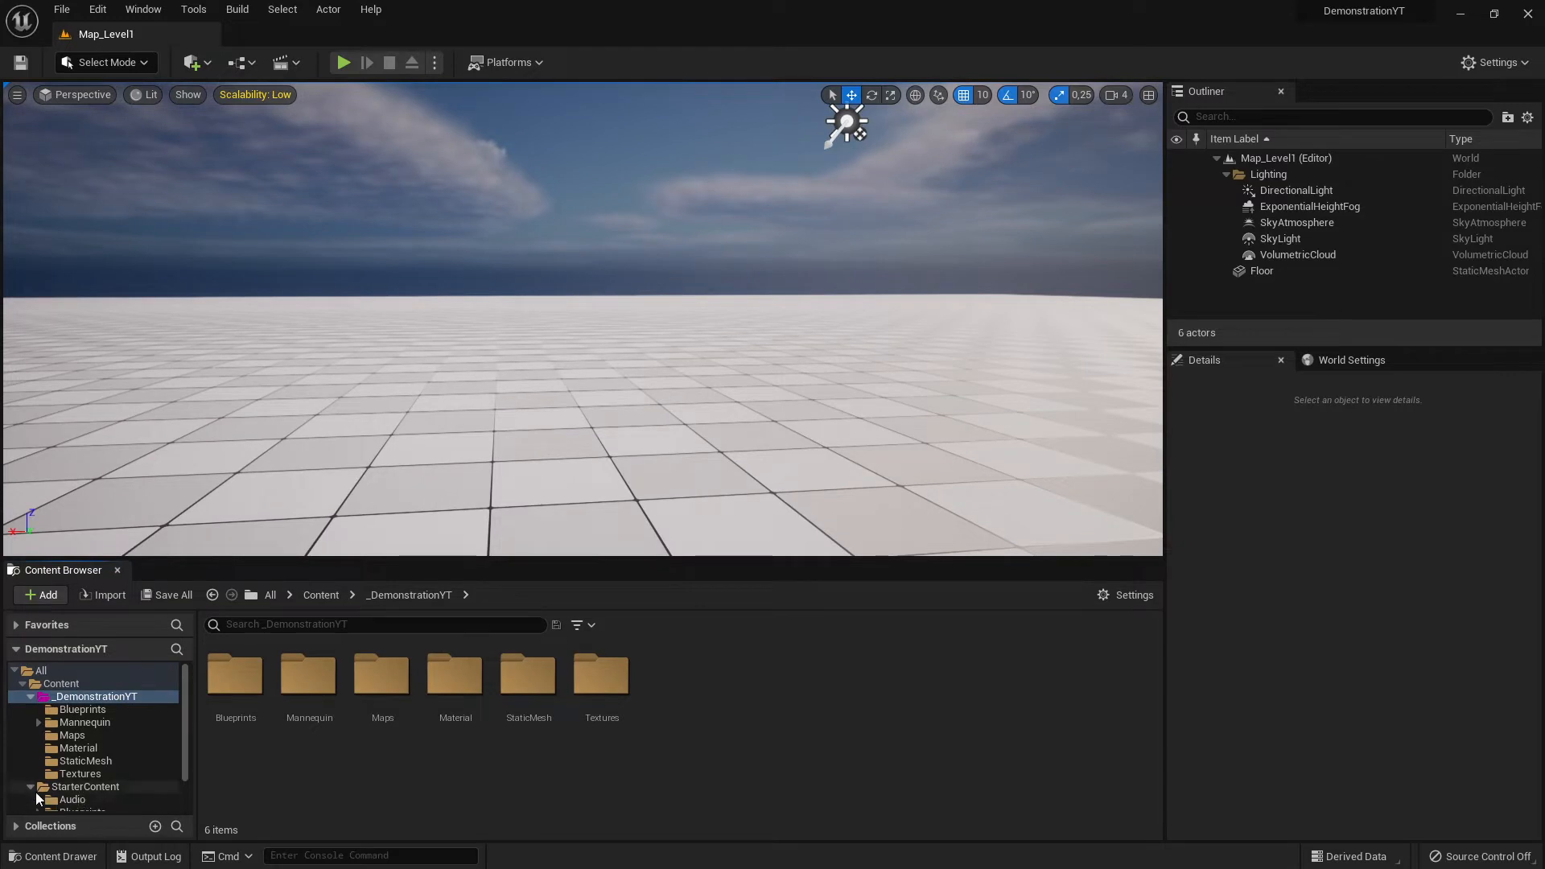
click(31, 787)
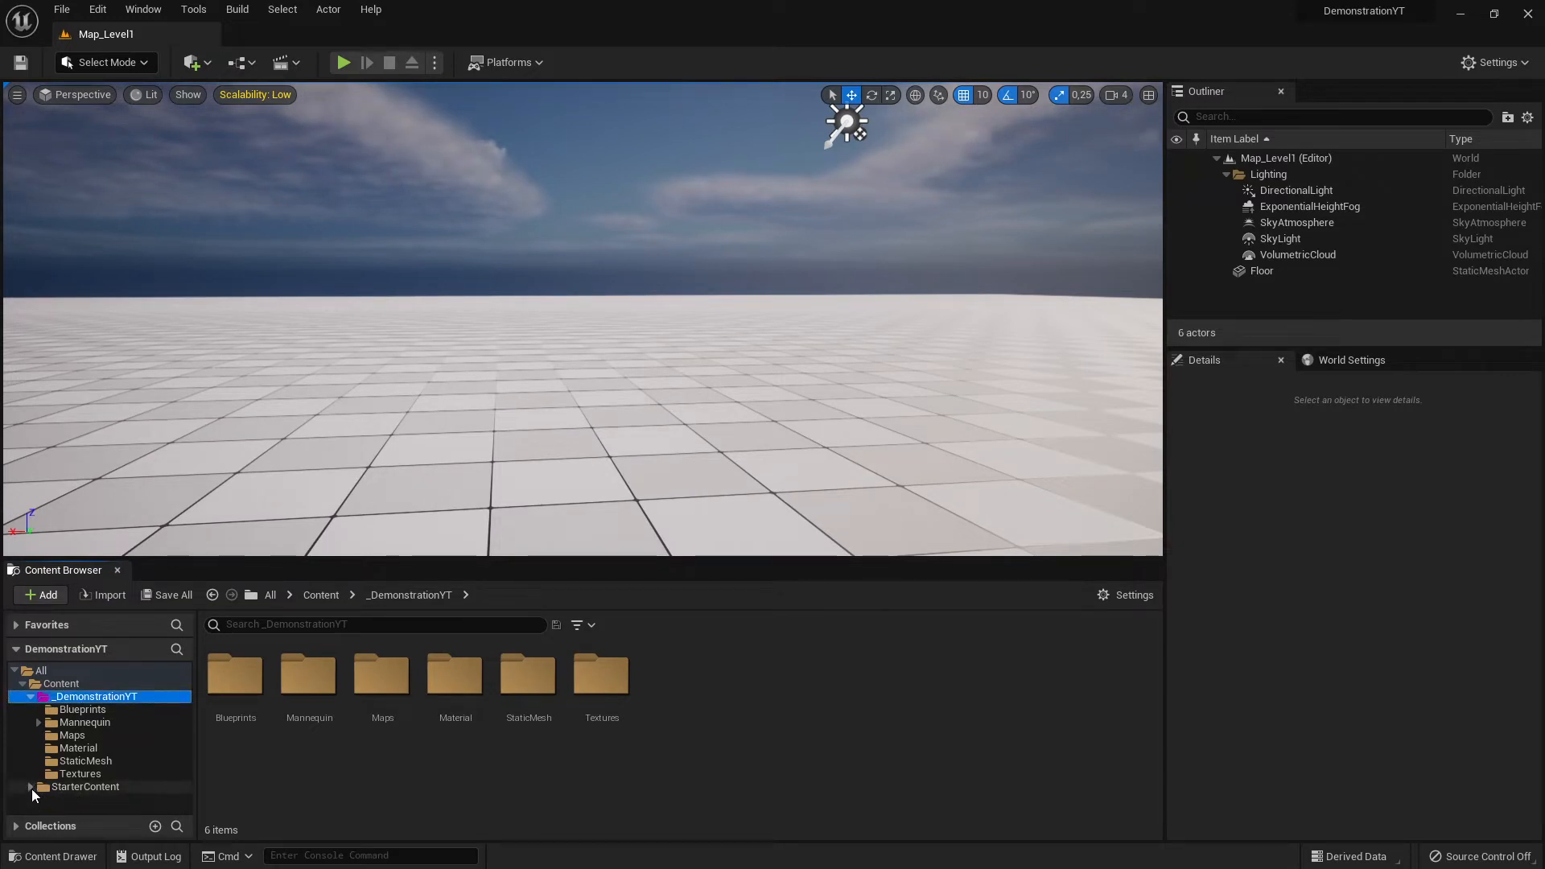
click(31, 787)
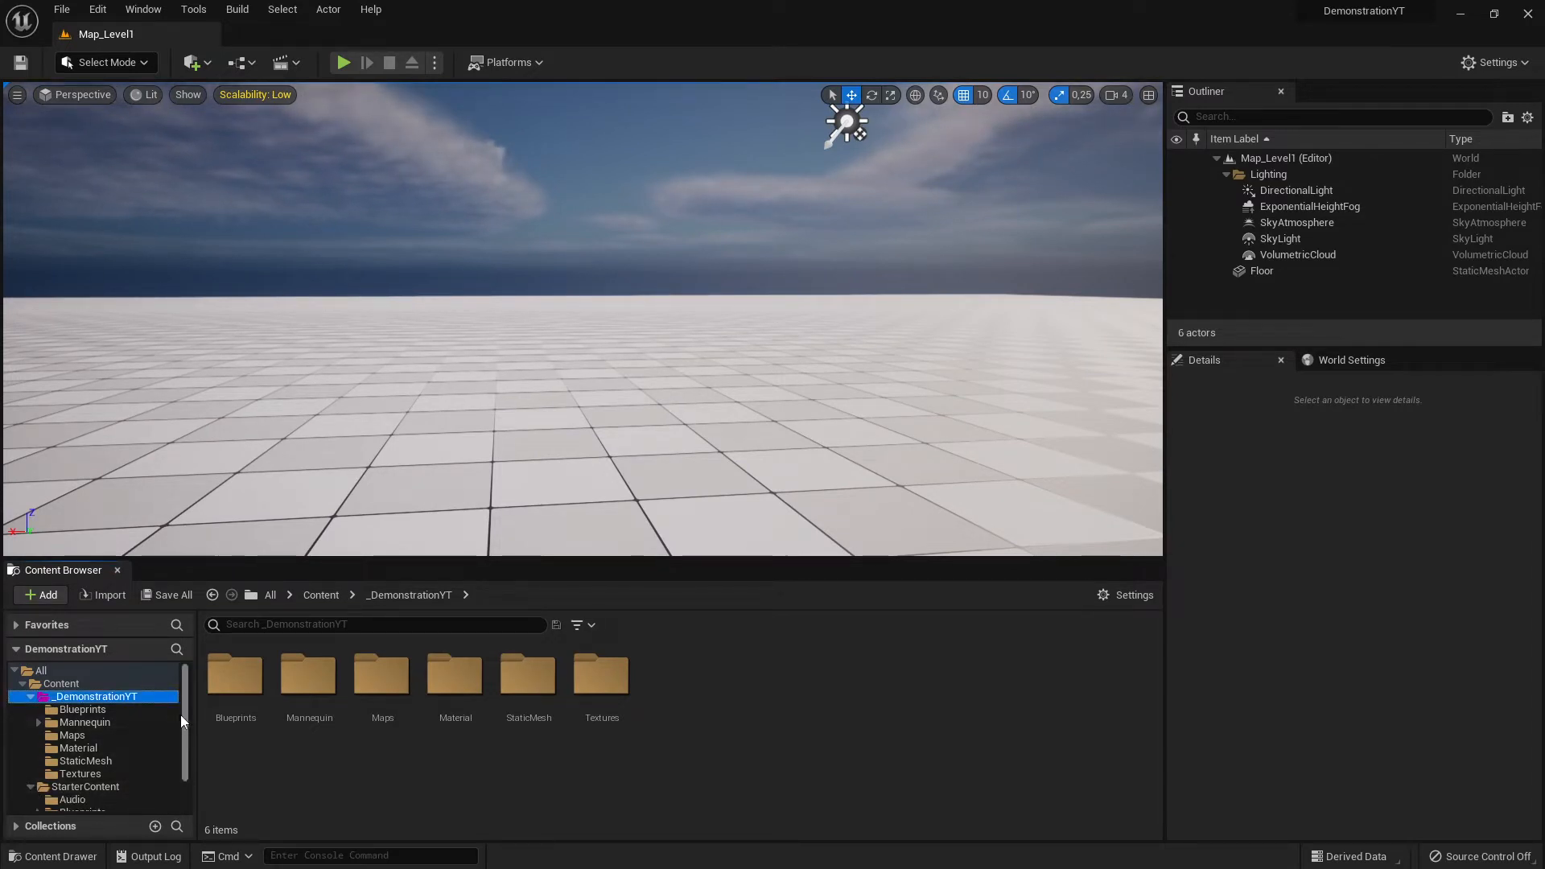
drag(184, 718, 186, 752)
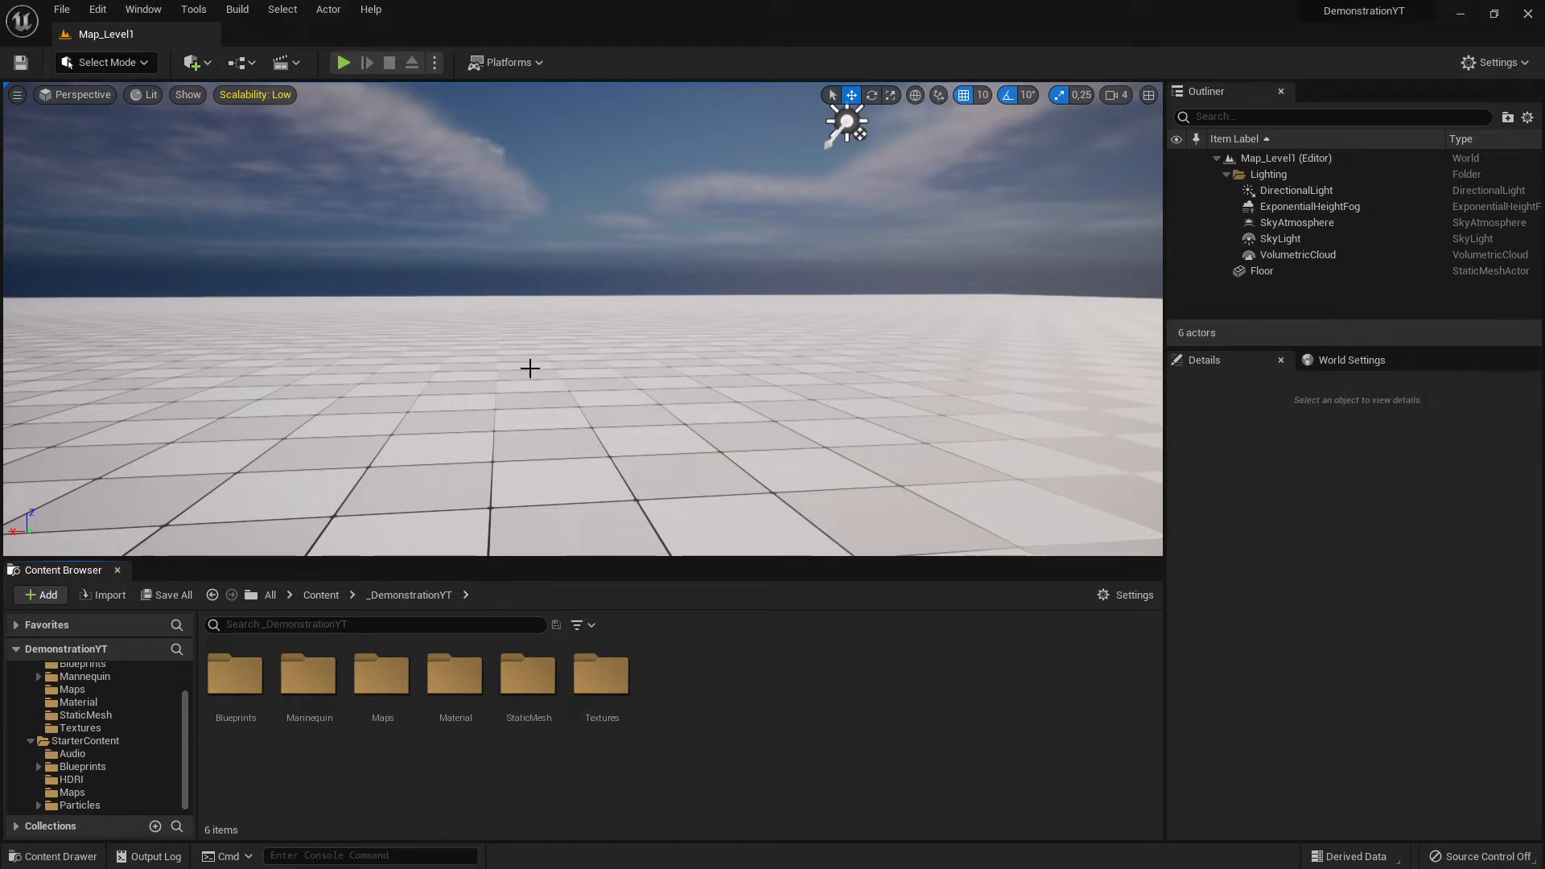
scroll(125, 728, up, 3)
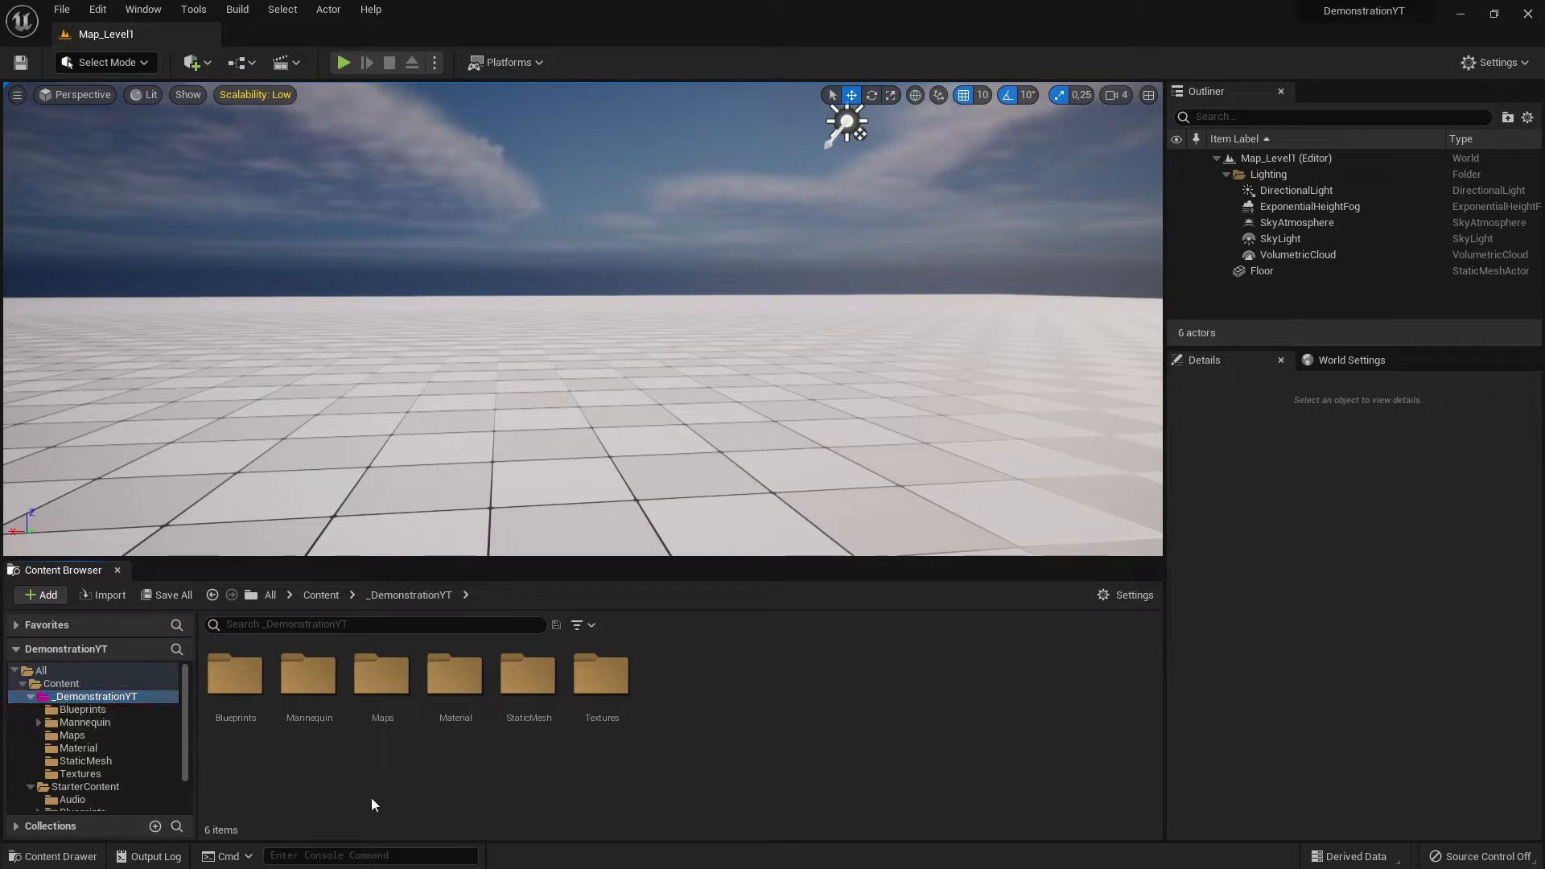
Open _DemonstrationYT's StaticMesh folder and browse its meshes as far as SM_Bush.
double_click(528, 676)
scroll(829, 775, down, 3)
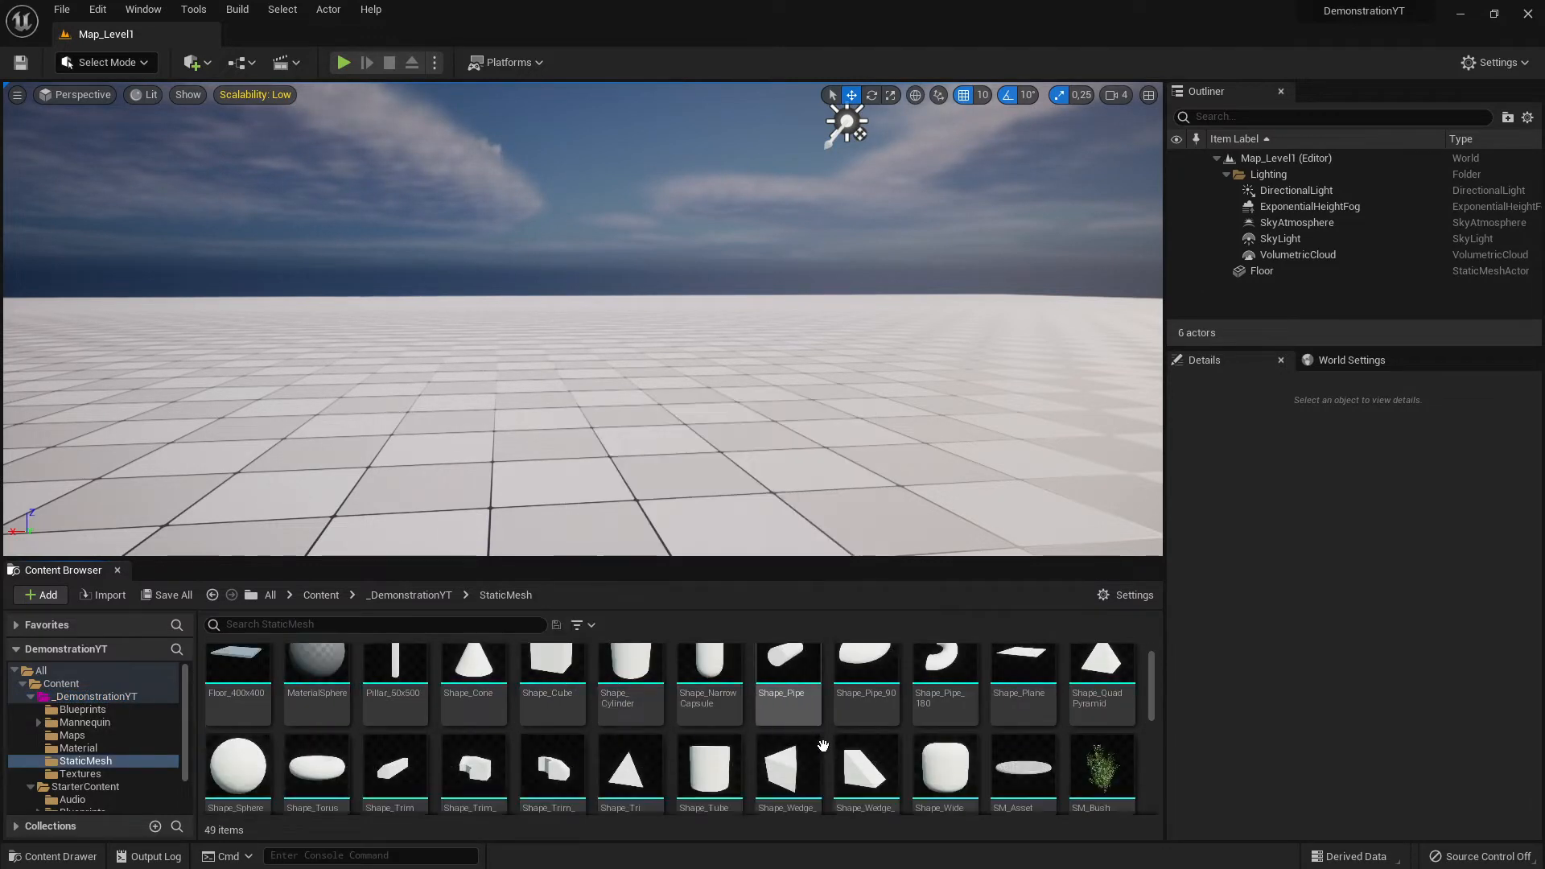
scroll(829, 775, up, 2)
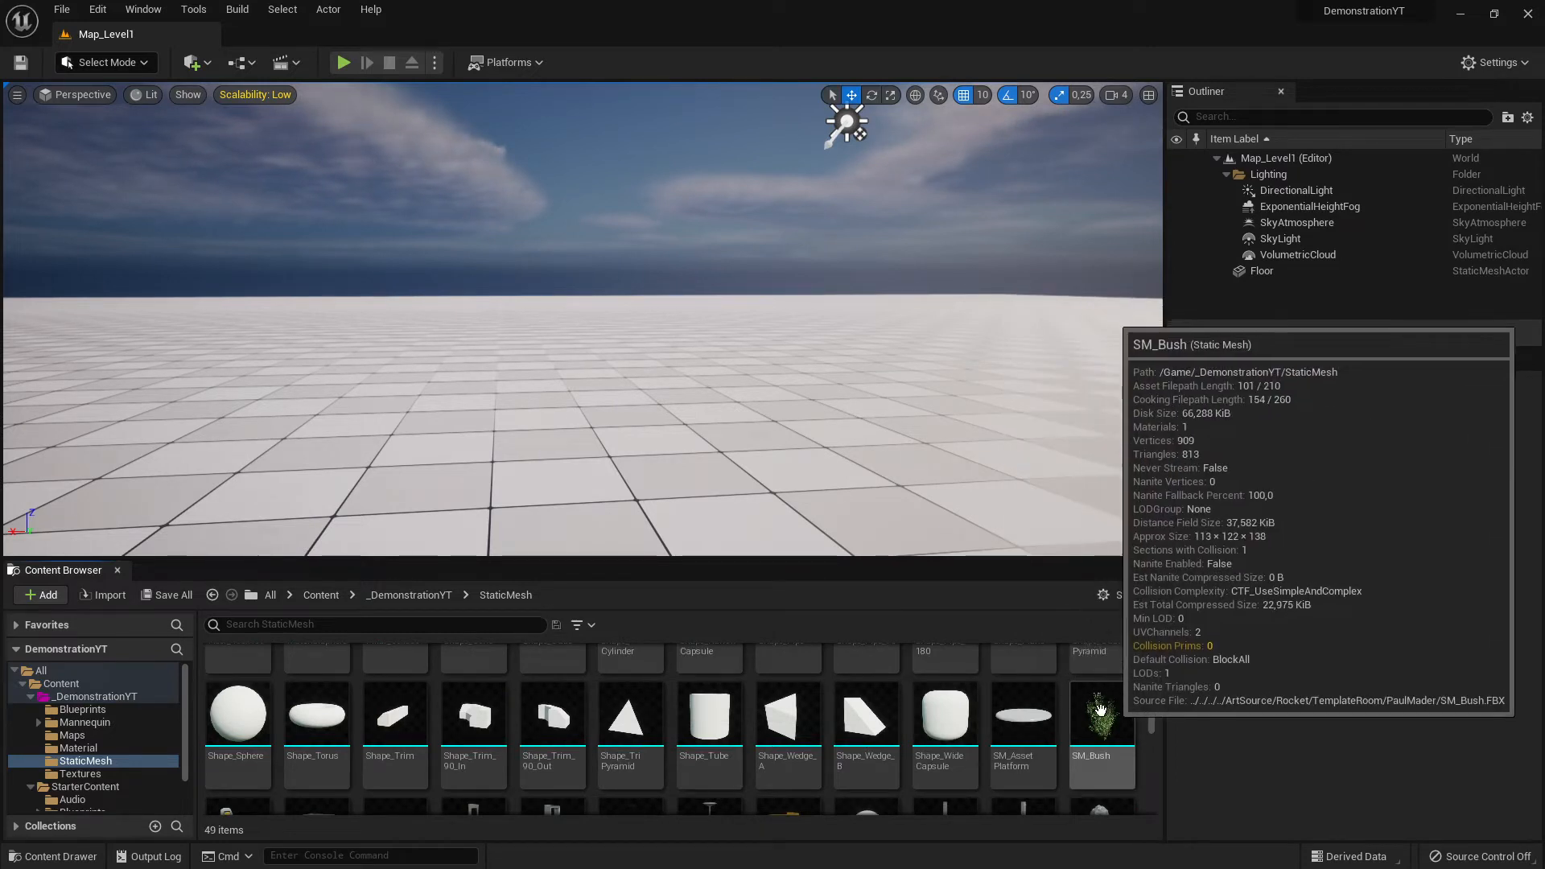
Place SM_Bush from the StaticMesh folder in the level and reset its location to 0, 0, 0.
scroll(1066, 700, down, 2)
scroll(1061, 713, up, 2)
drag(1101, 700, 700, 422)
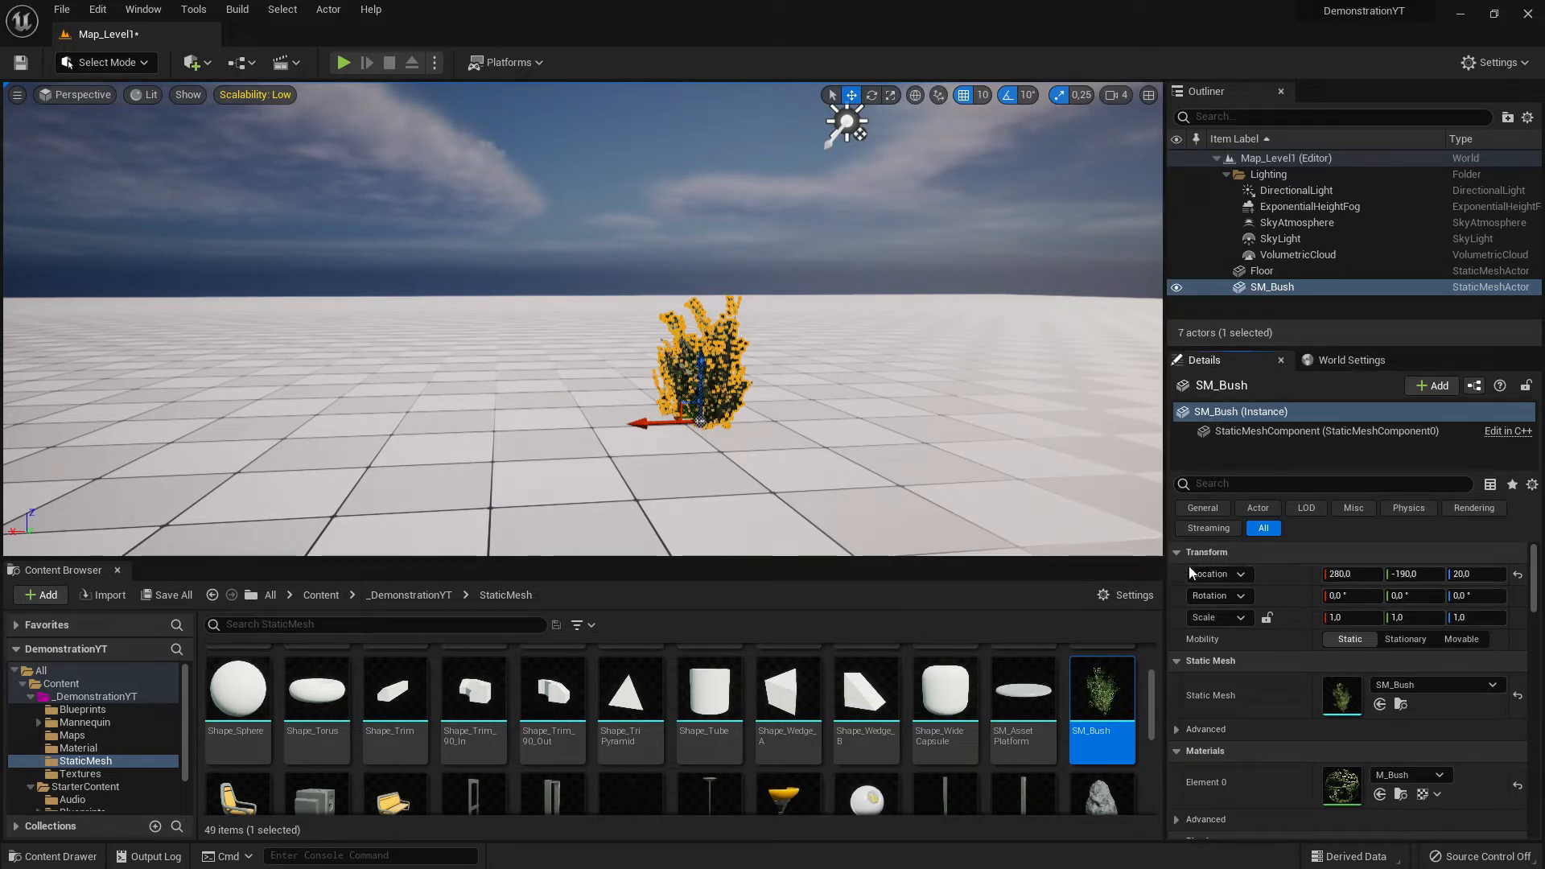
click(1519, 575)
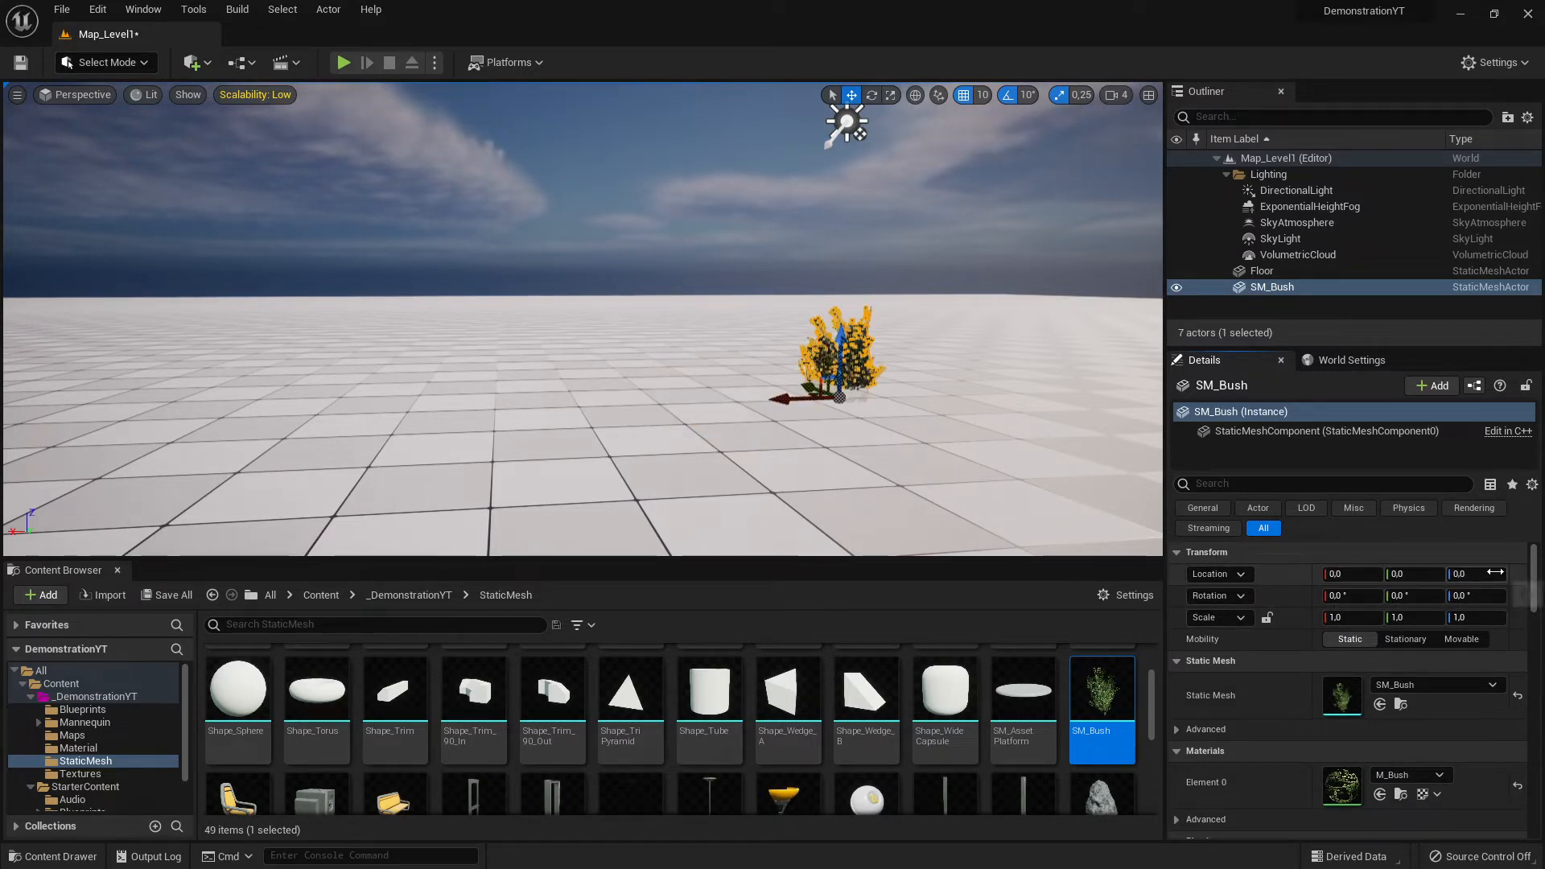
right_drag(906, 394, 971, 362)
key(w)
key(s)
key(w)
key(s)
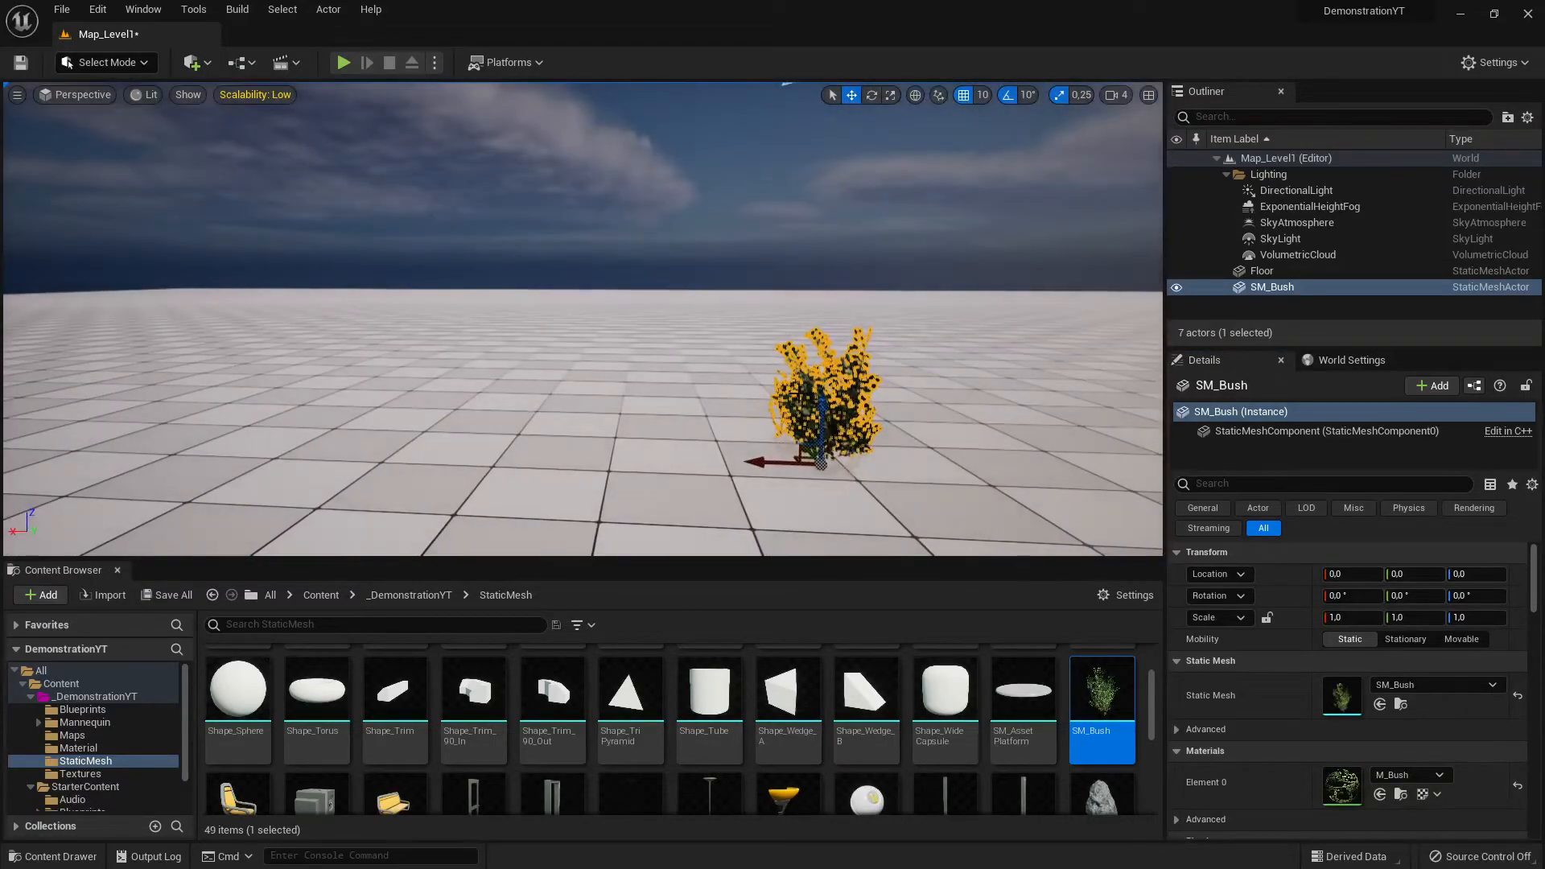
click(660, 357)
click(841, 397)
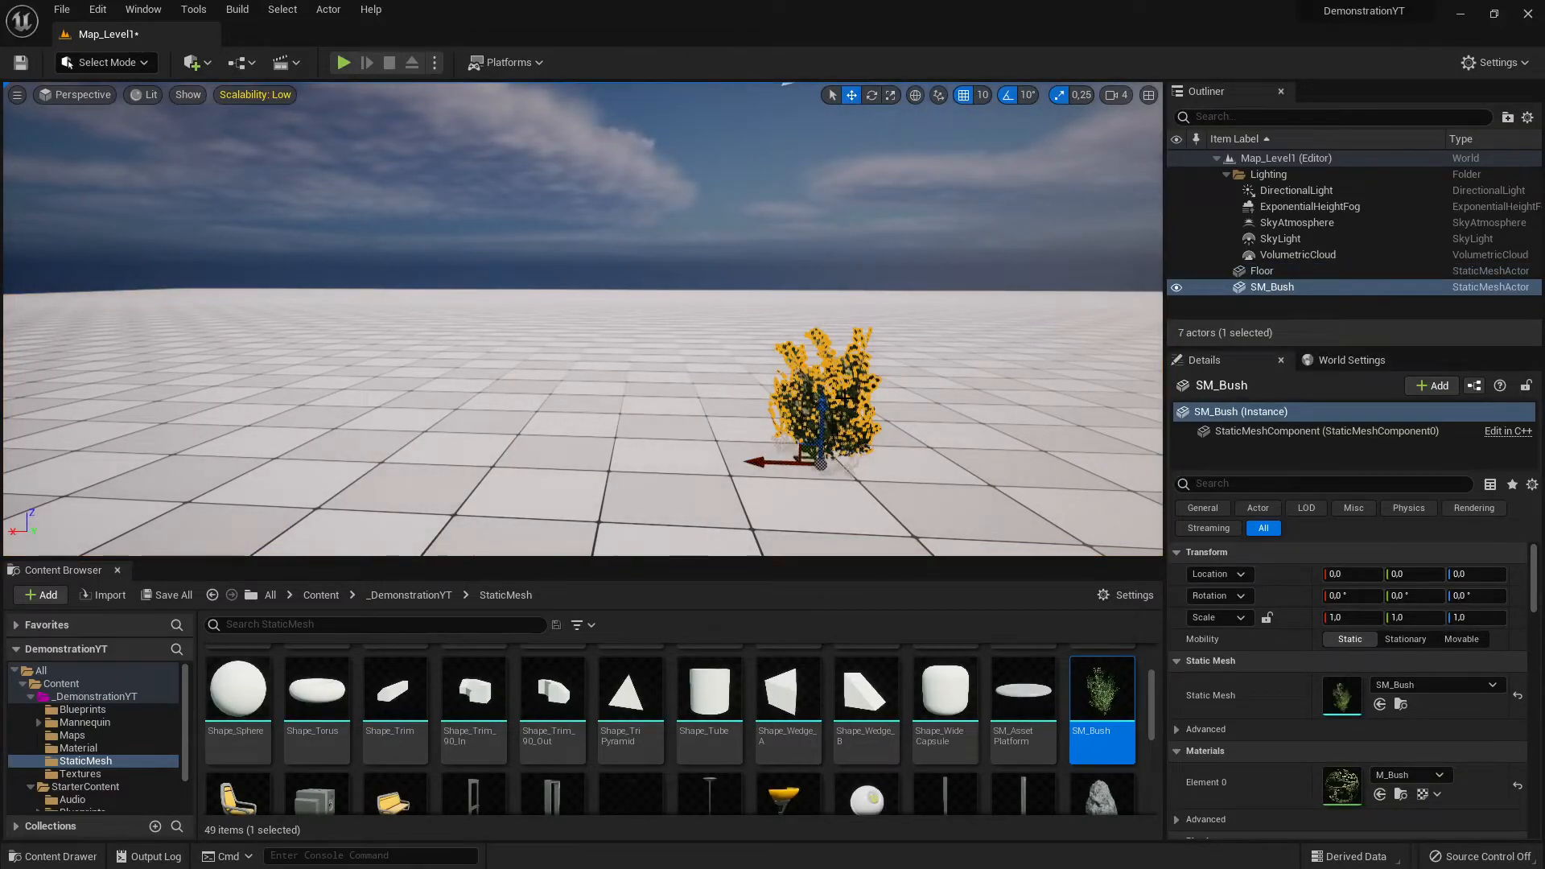
click(642, 375)
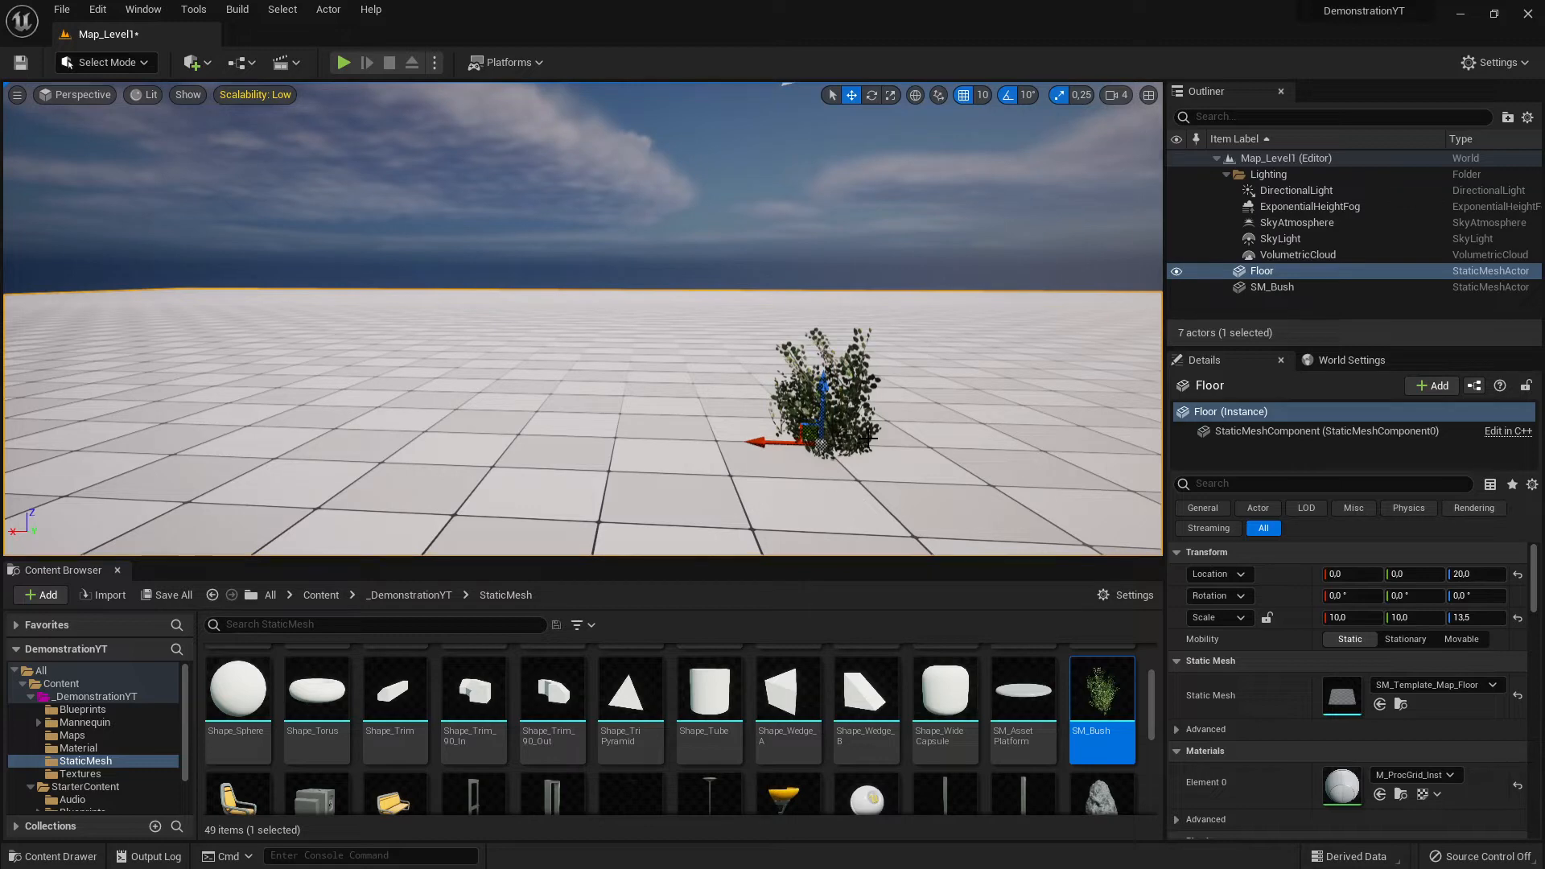
Playtest the level, running the character around and into the bush to check its collision, and end the playtest.
click(343, 62)
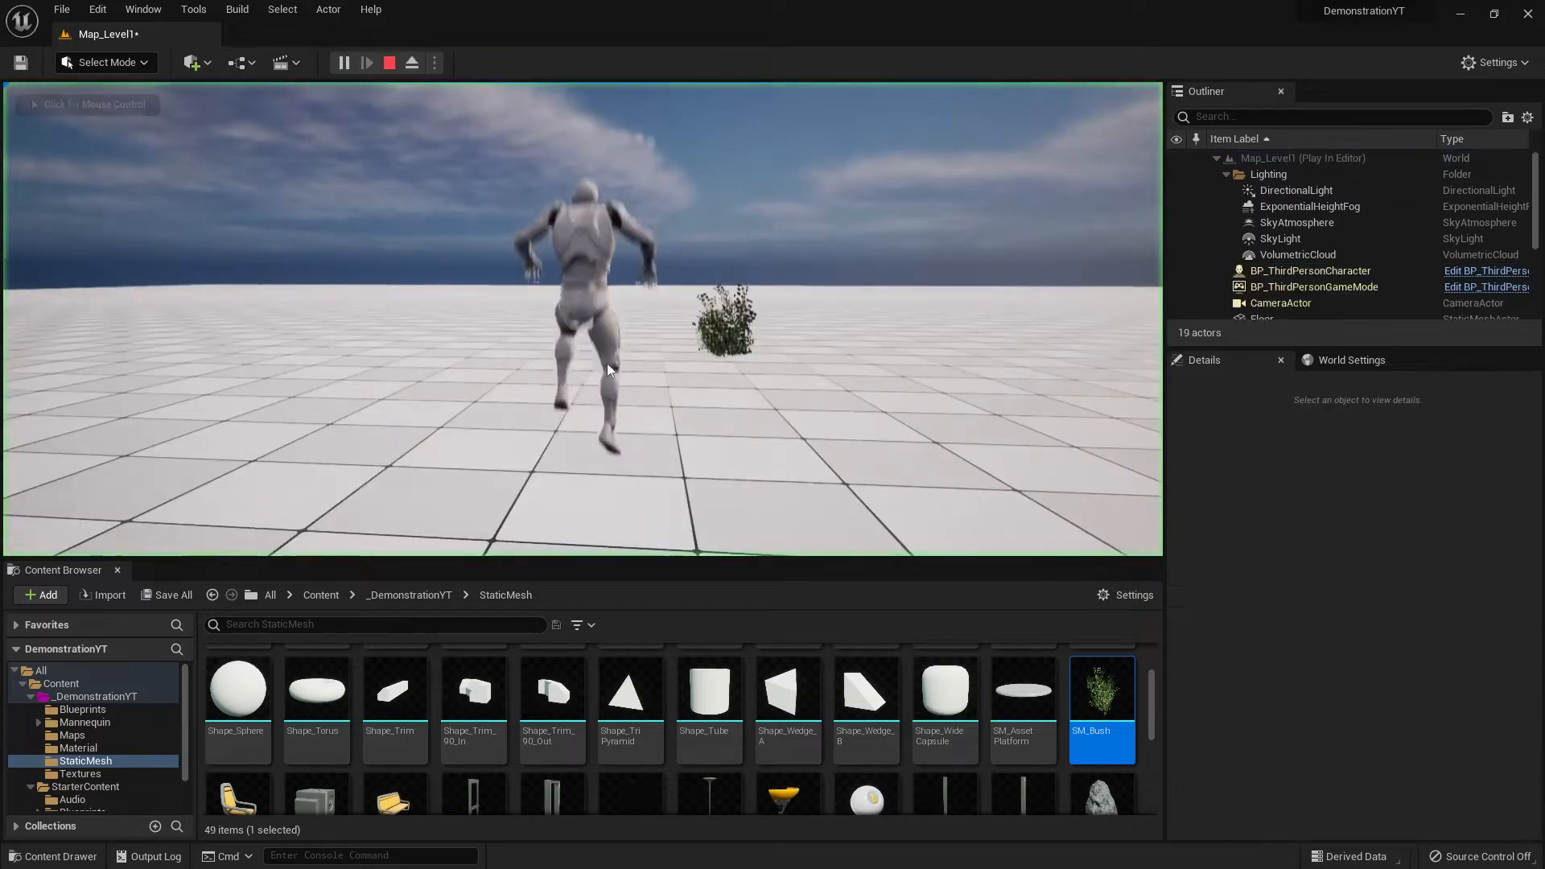
key(a)
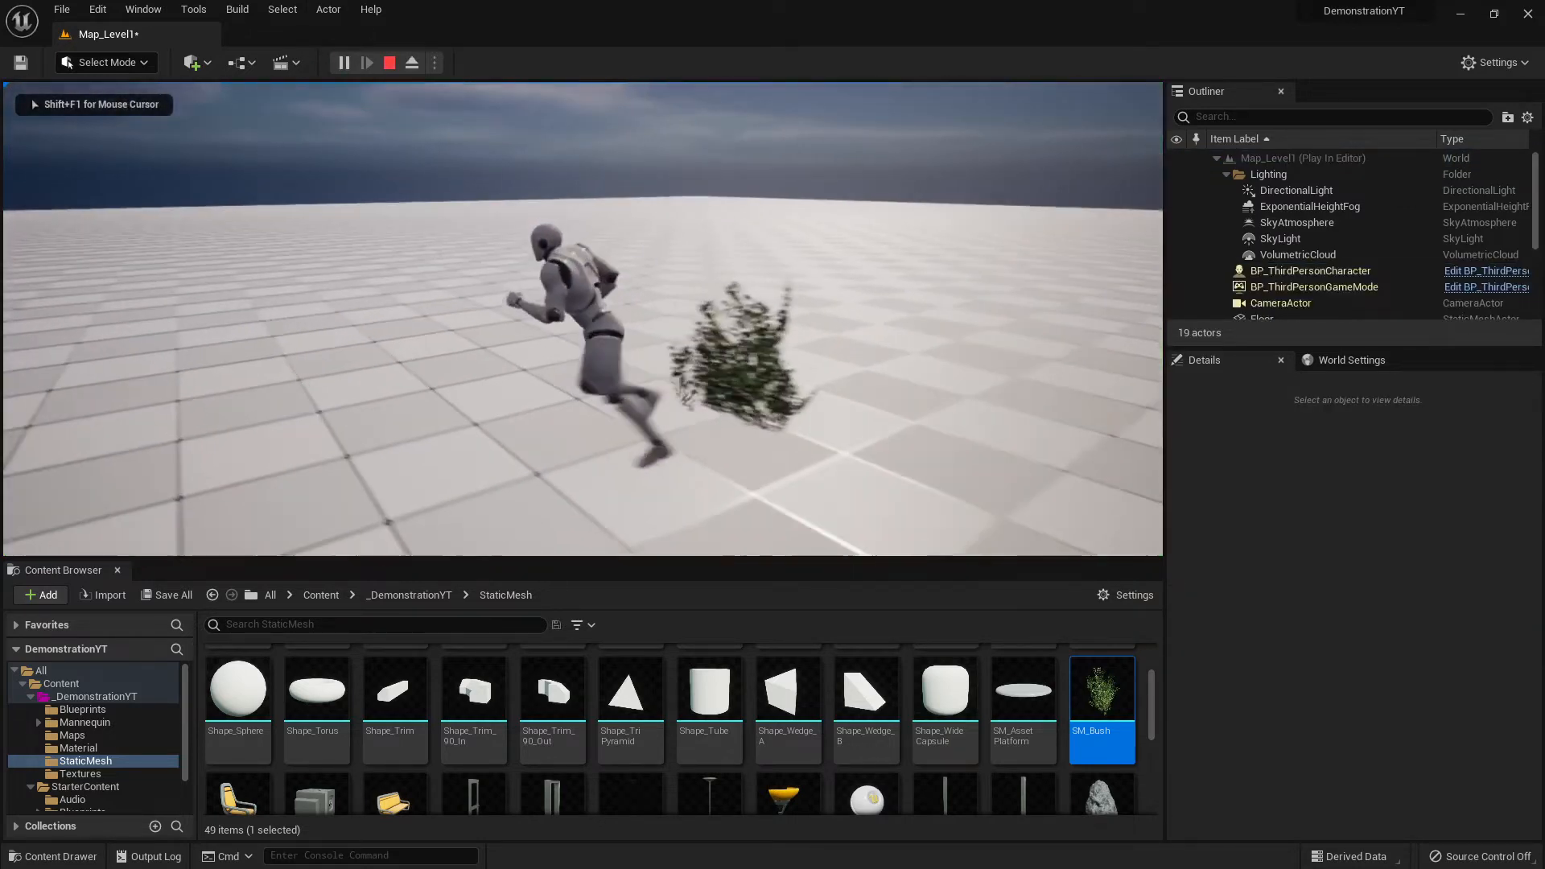
key(d)
key(a)
key(d)
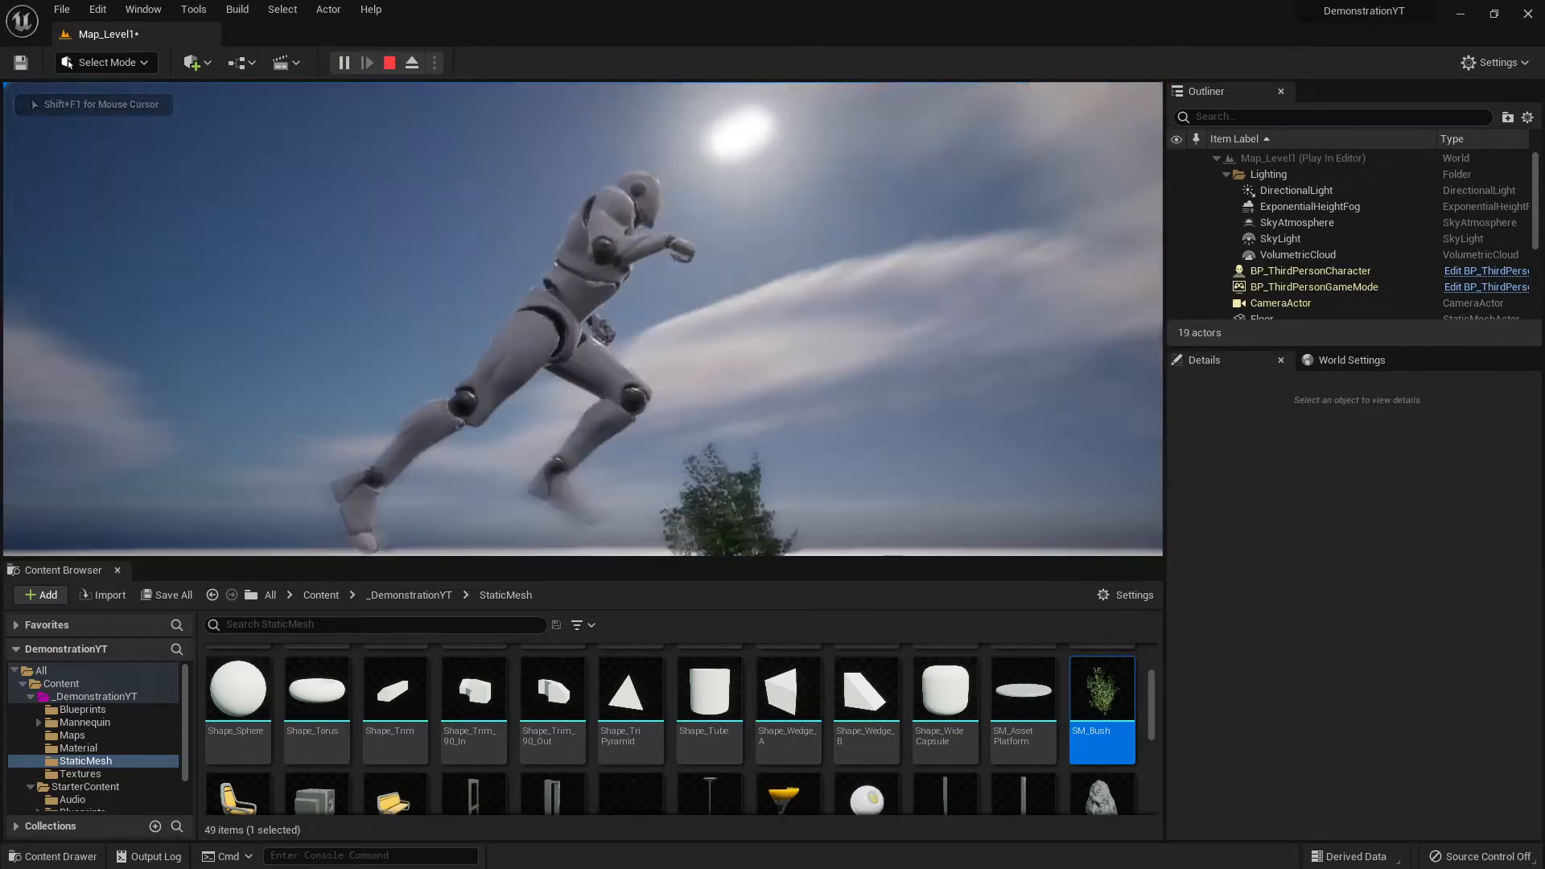
key(a)
key(w)
key(d)
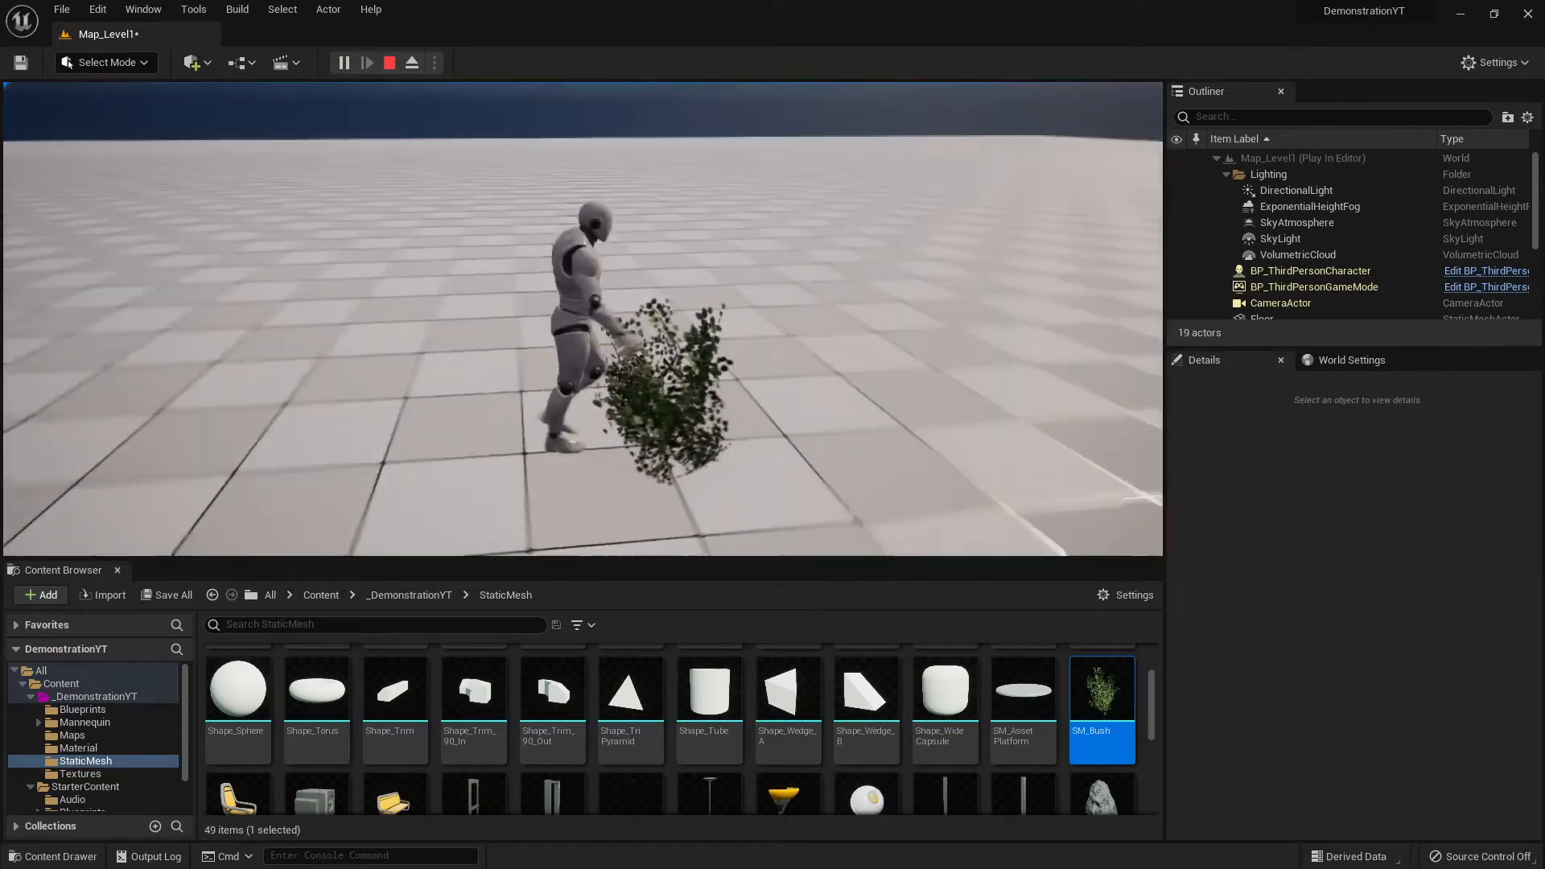
key(w)
key(a)
key(w)
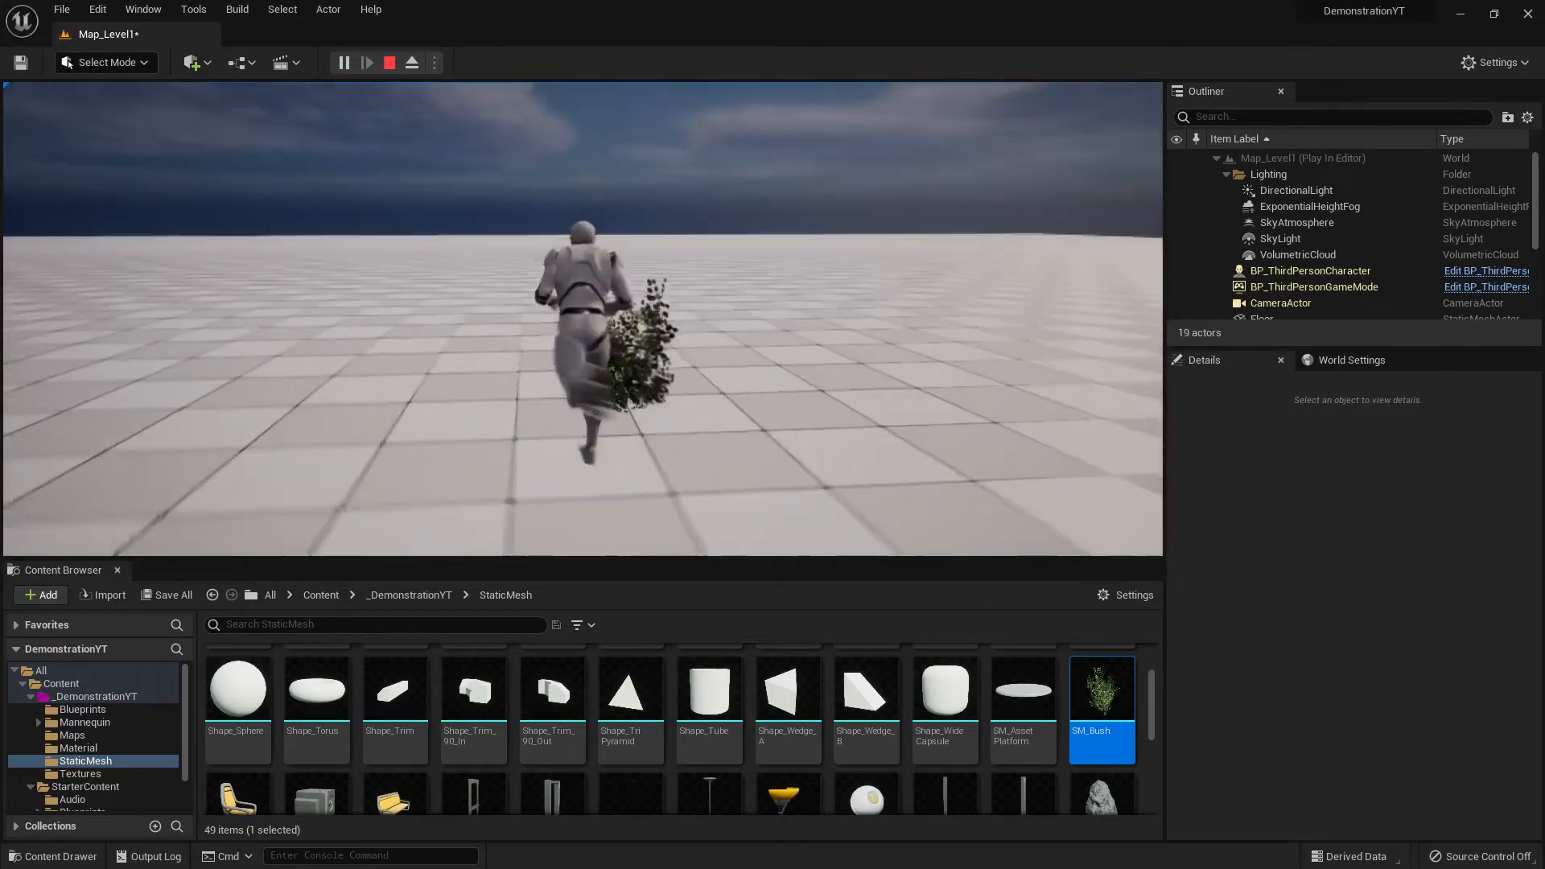
key(s)
key(d)
key(w)
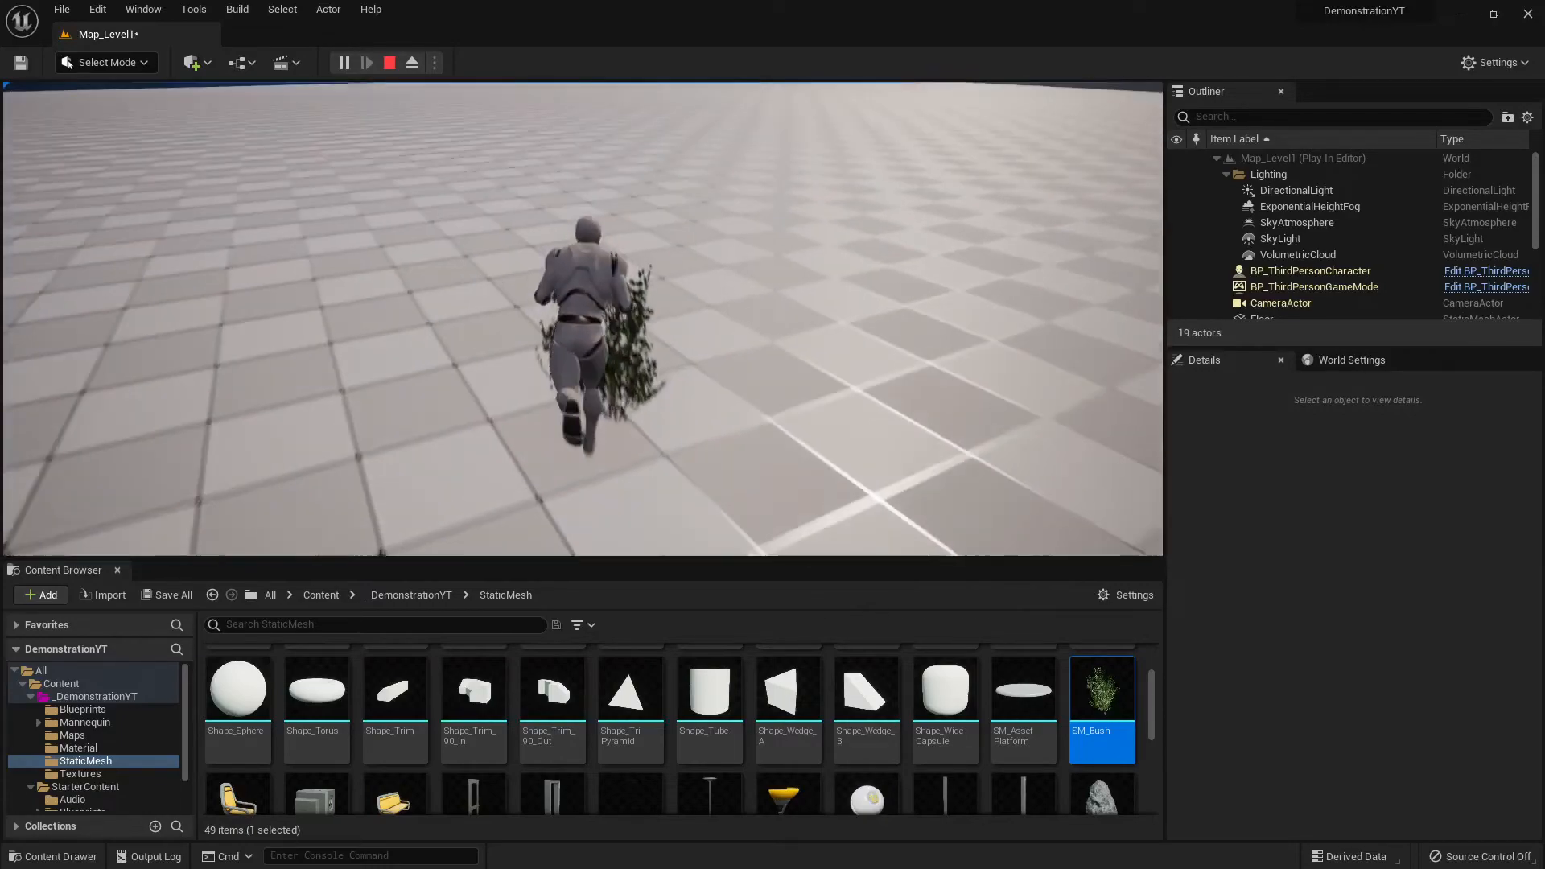
key(s)
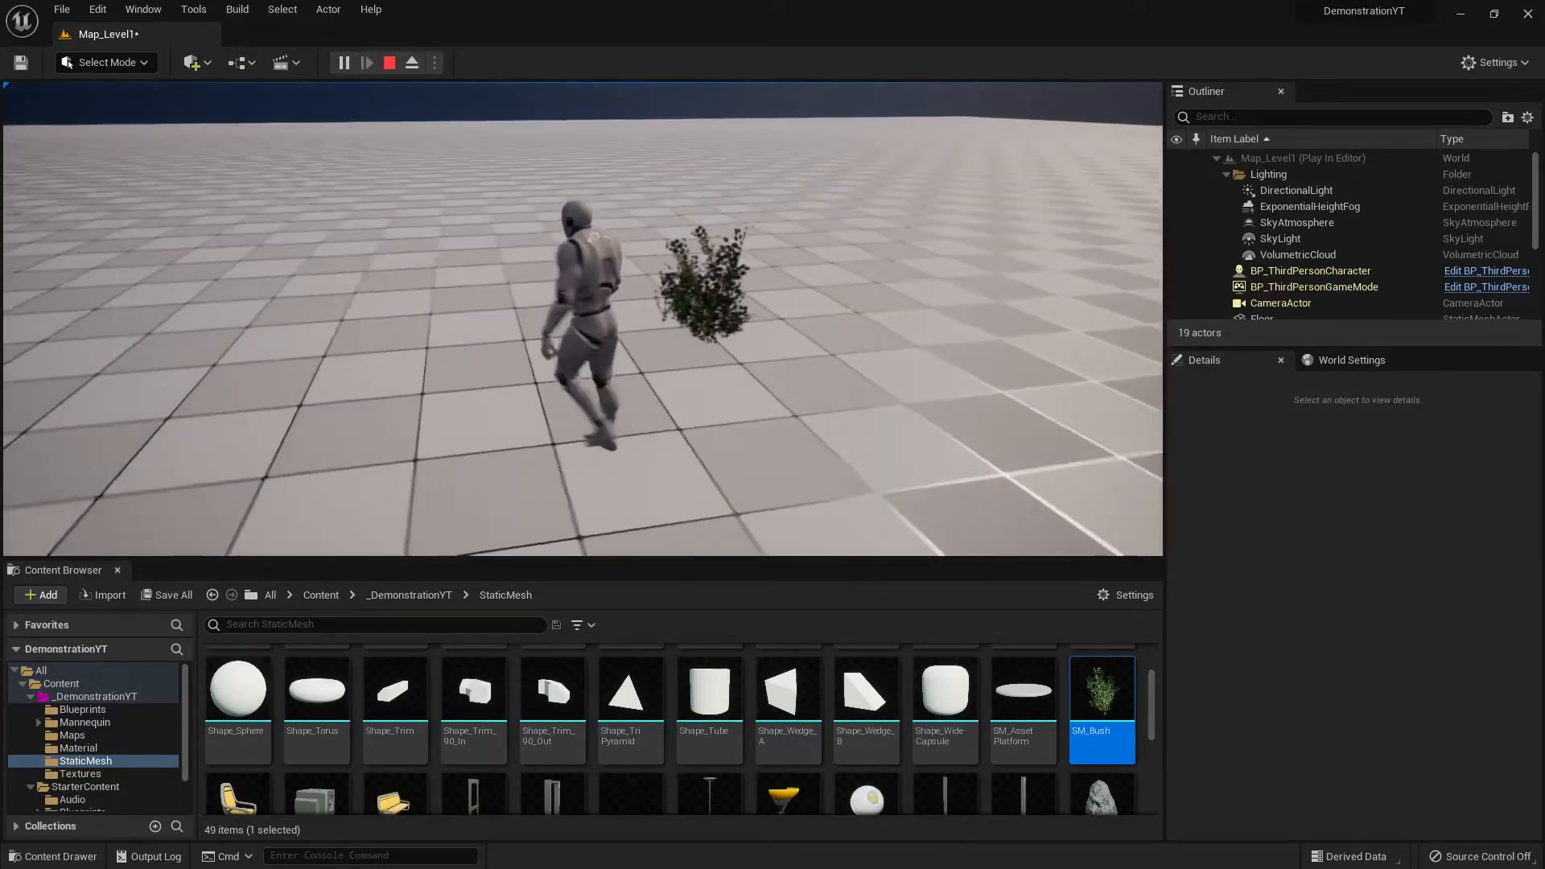
key(d)
key(w)
key(a)
key(s)
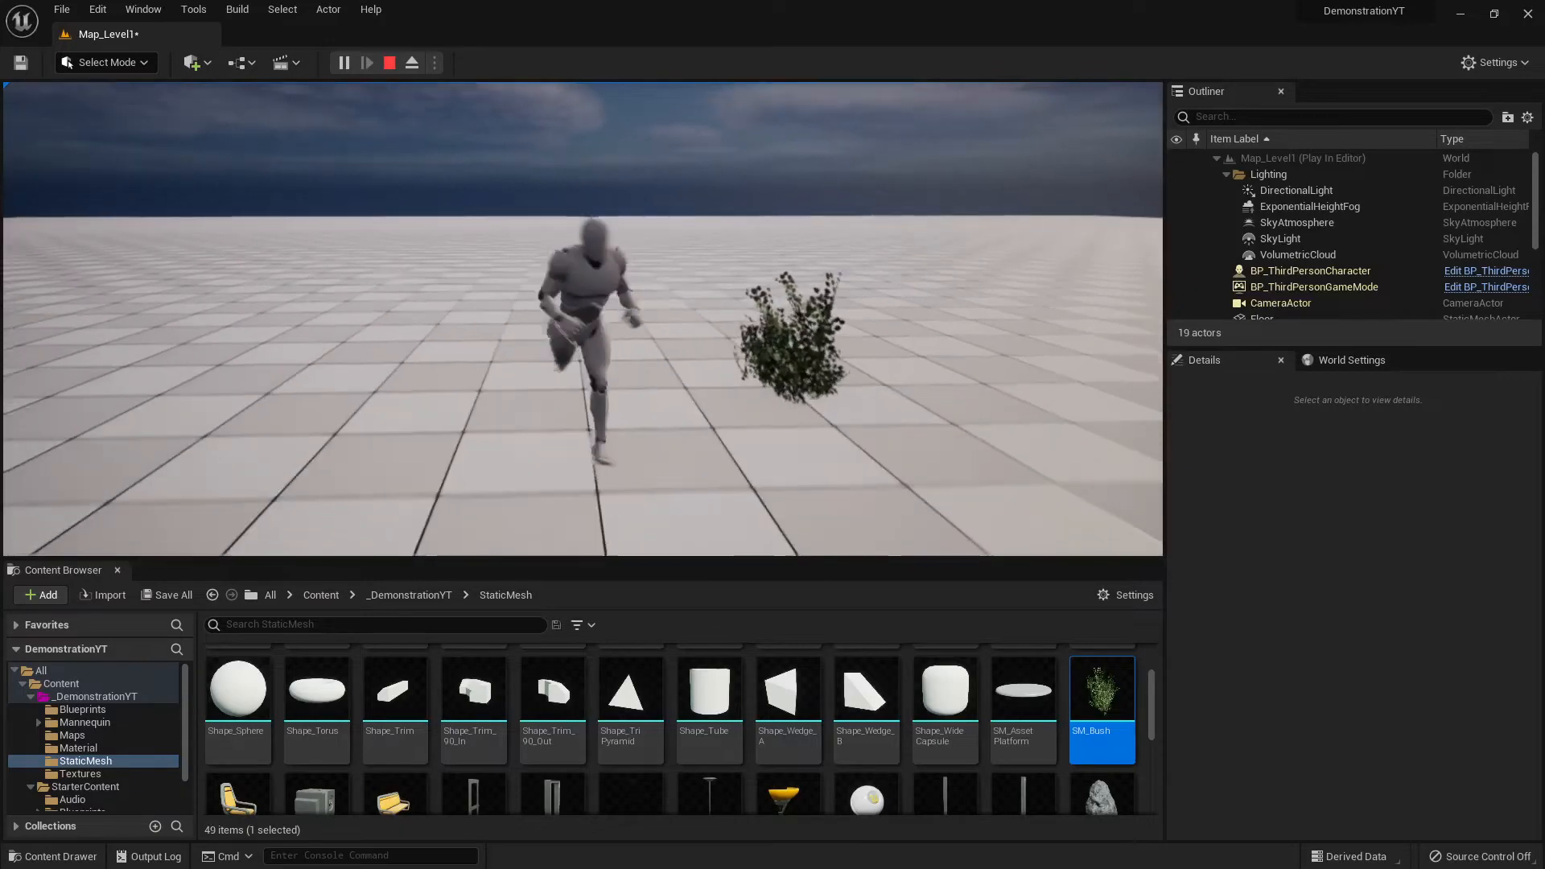
key(w)
key(d)
key(s)
key(a)
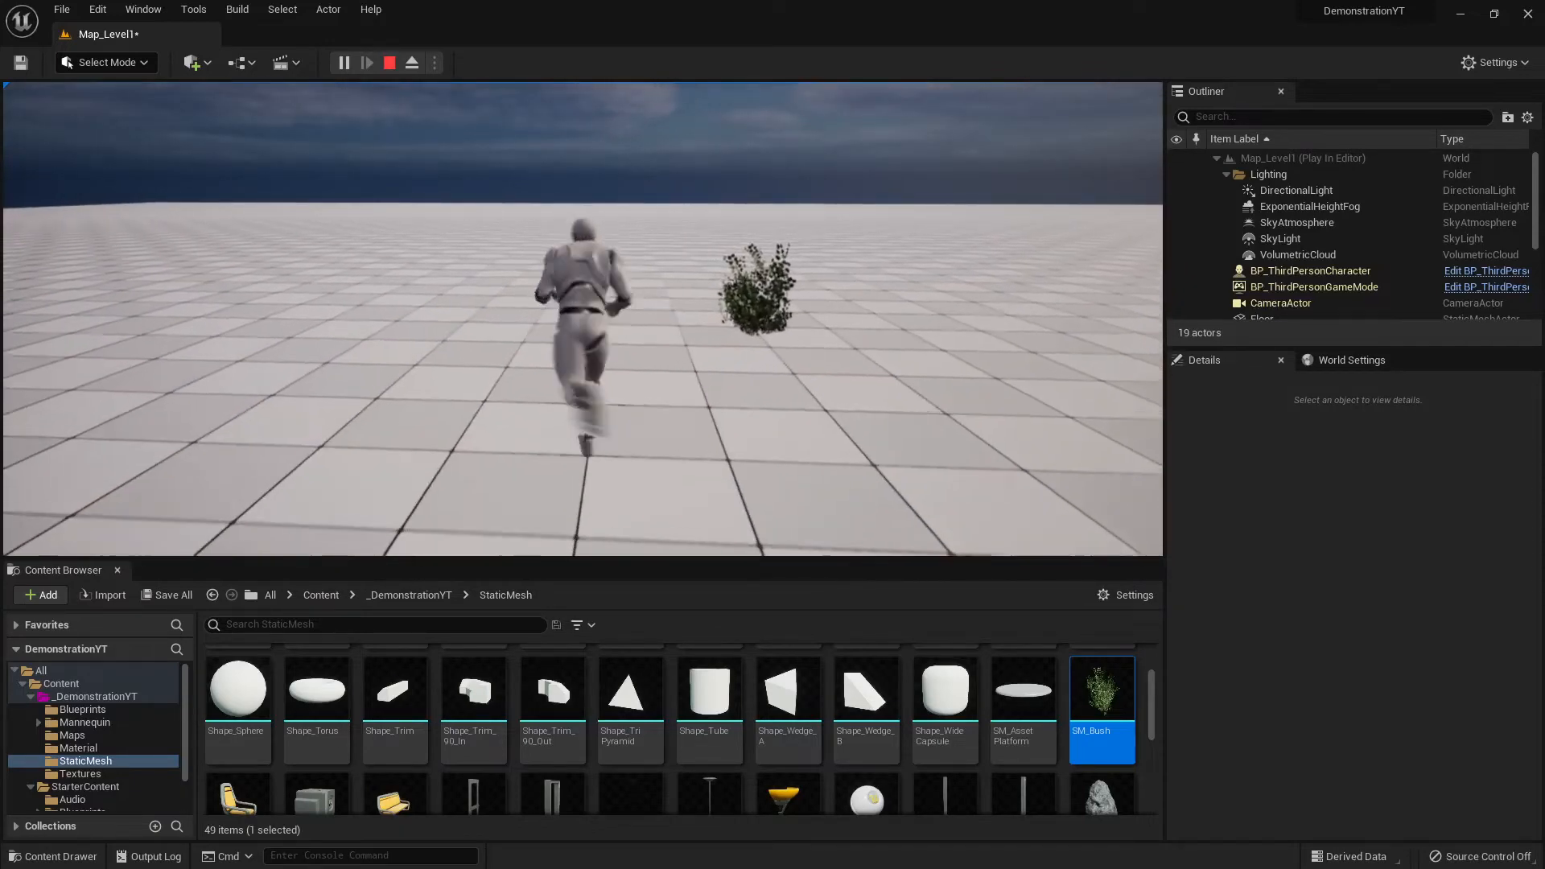
key(d)
key(w)
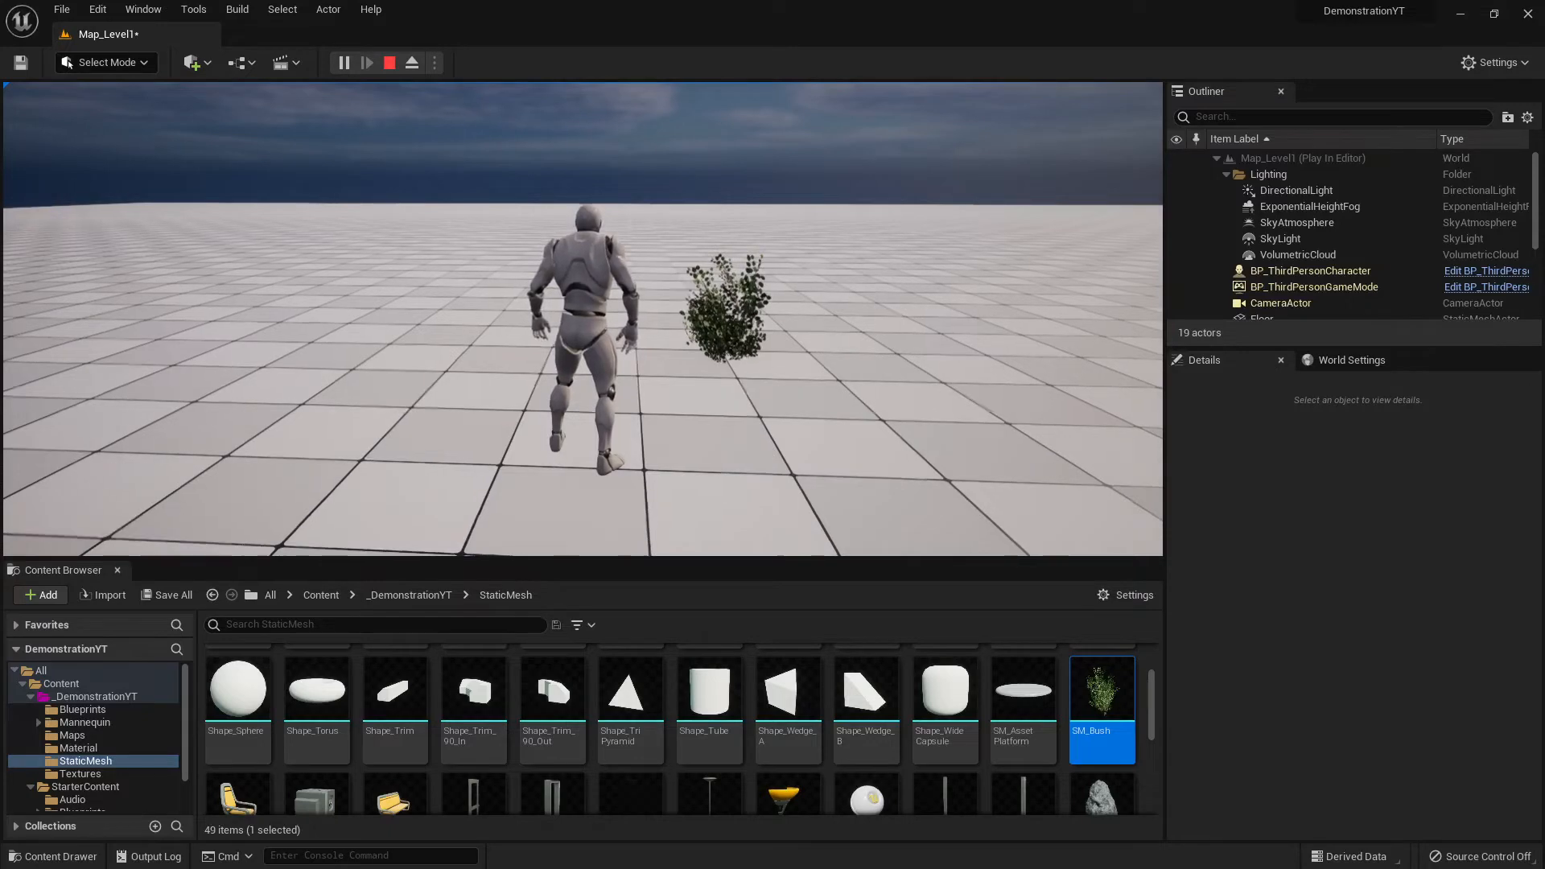
key(Escape)
Look into _DemonstrationYT's Blueprints and Material folders, finishing in the StaticMesh folder.
right_drag(787, 432, 757, 456)
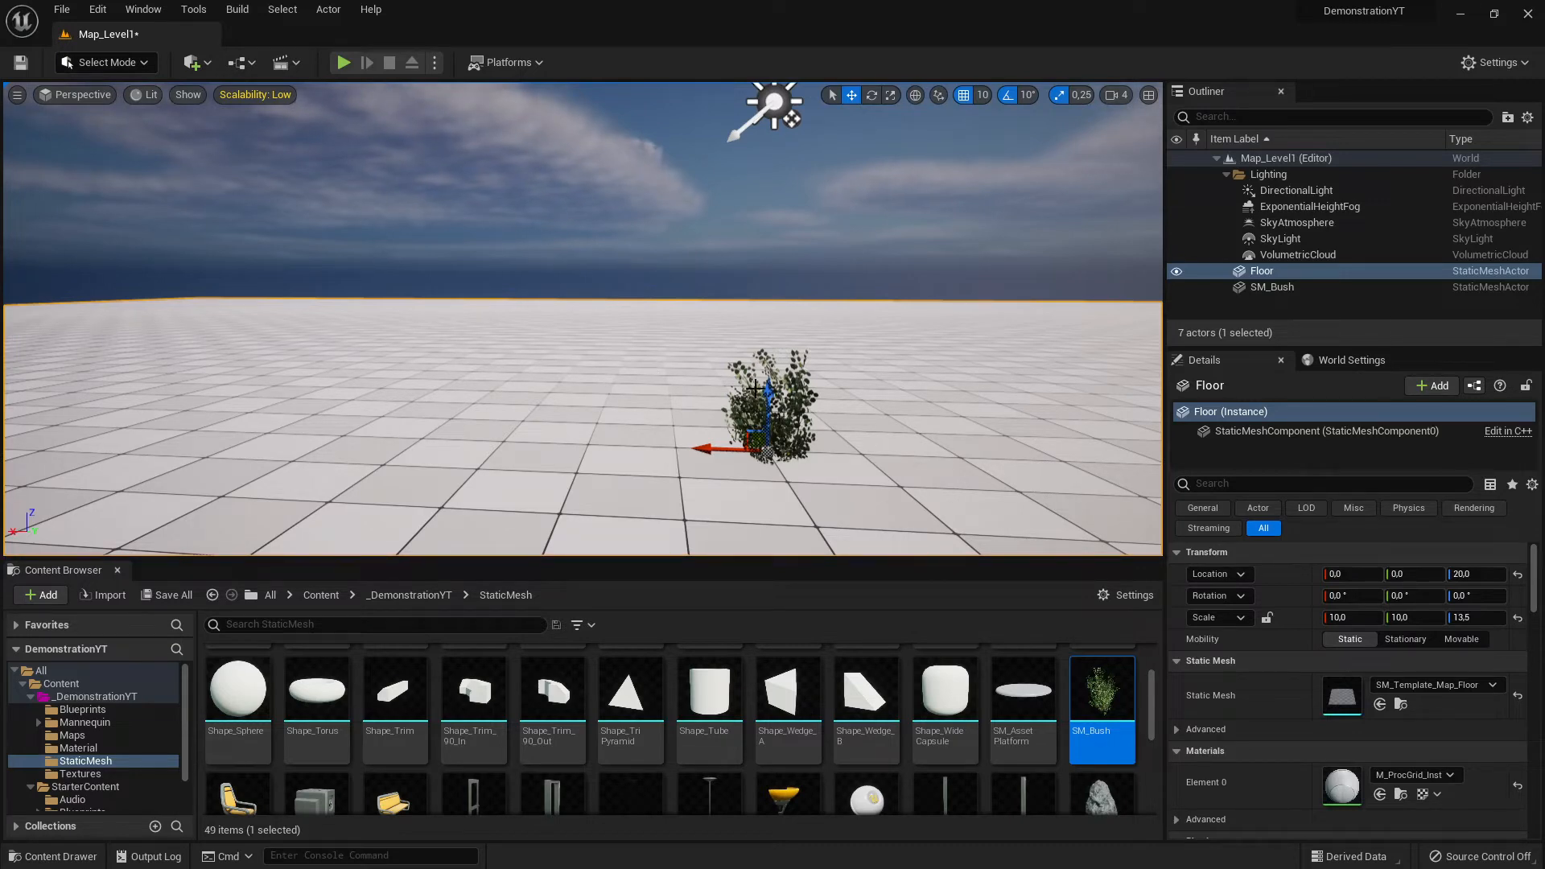
mouse_move(524, 338)
right_down()
mouse_move(611, 326)
mouse_move(531, 326)
mouse_move(527, 302)
mouse_move(644, 301)
mouse_move(635, 326)
mouse_move(595, 329)
mouse_move(644, 325)
mouse_move(525, 338)
right_up()
key(a)
key(s)
key(a)
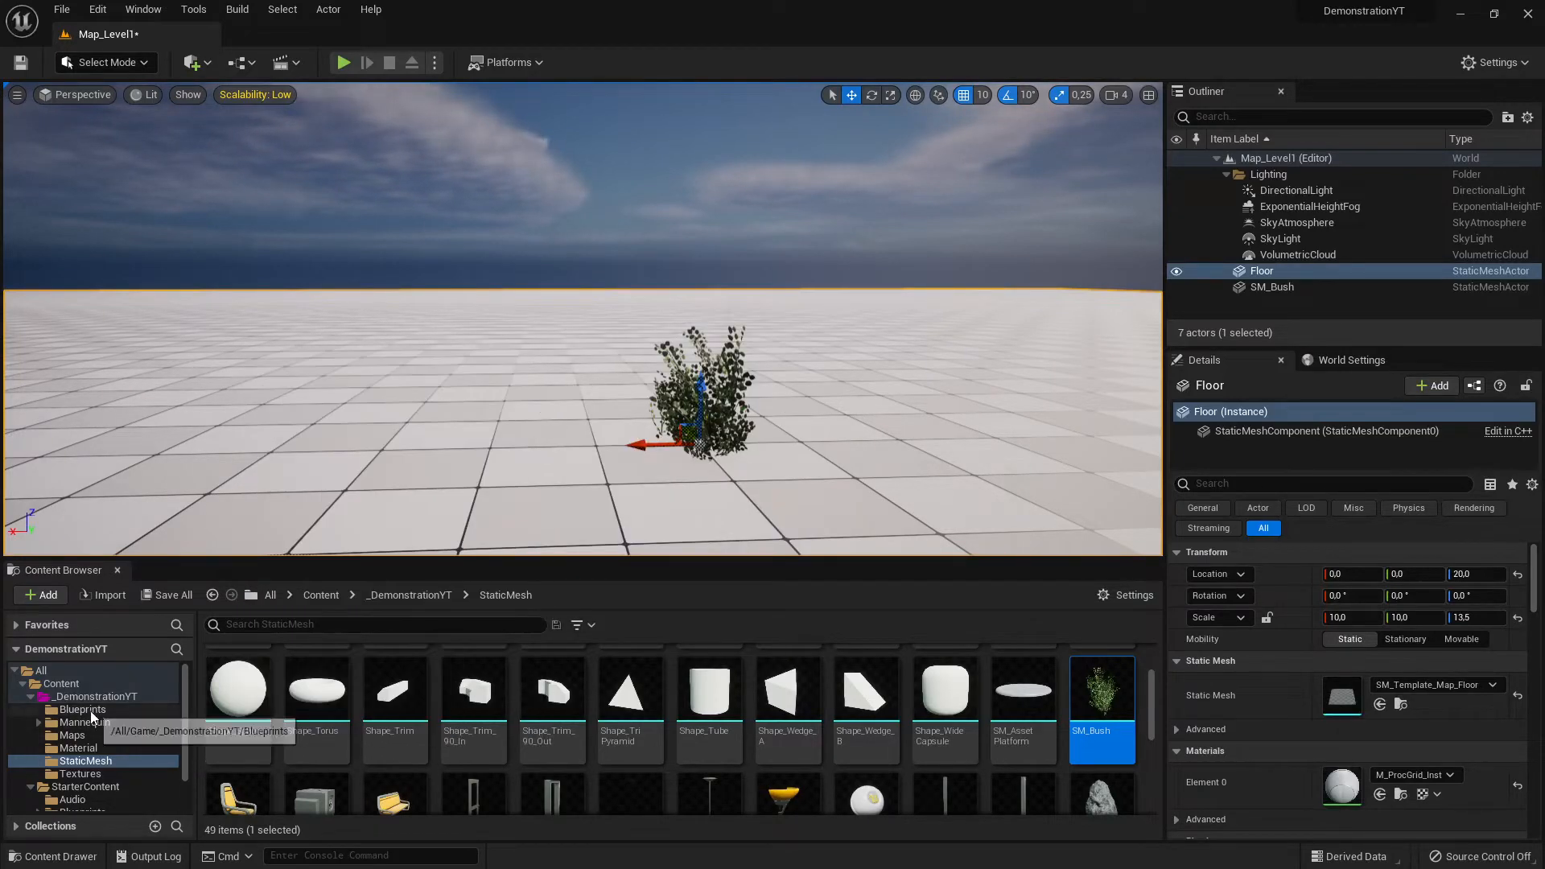
click(83, 710)
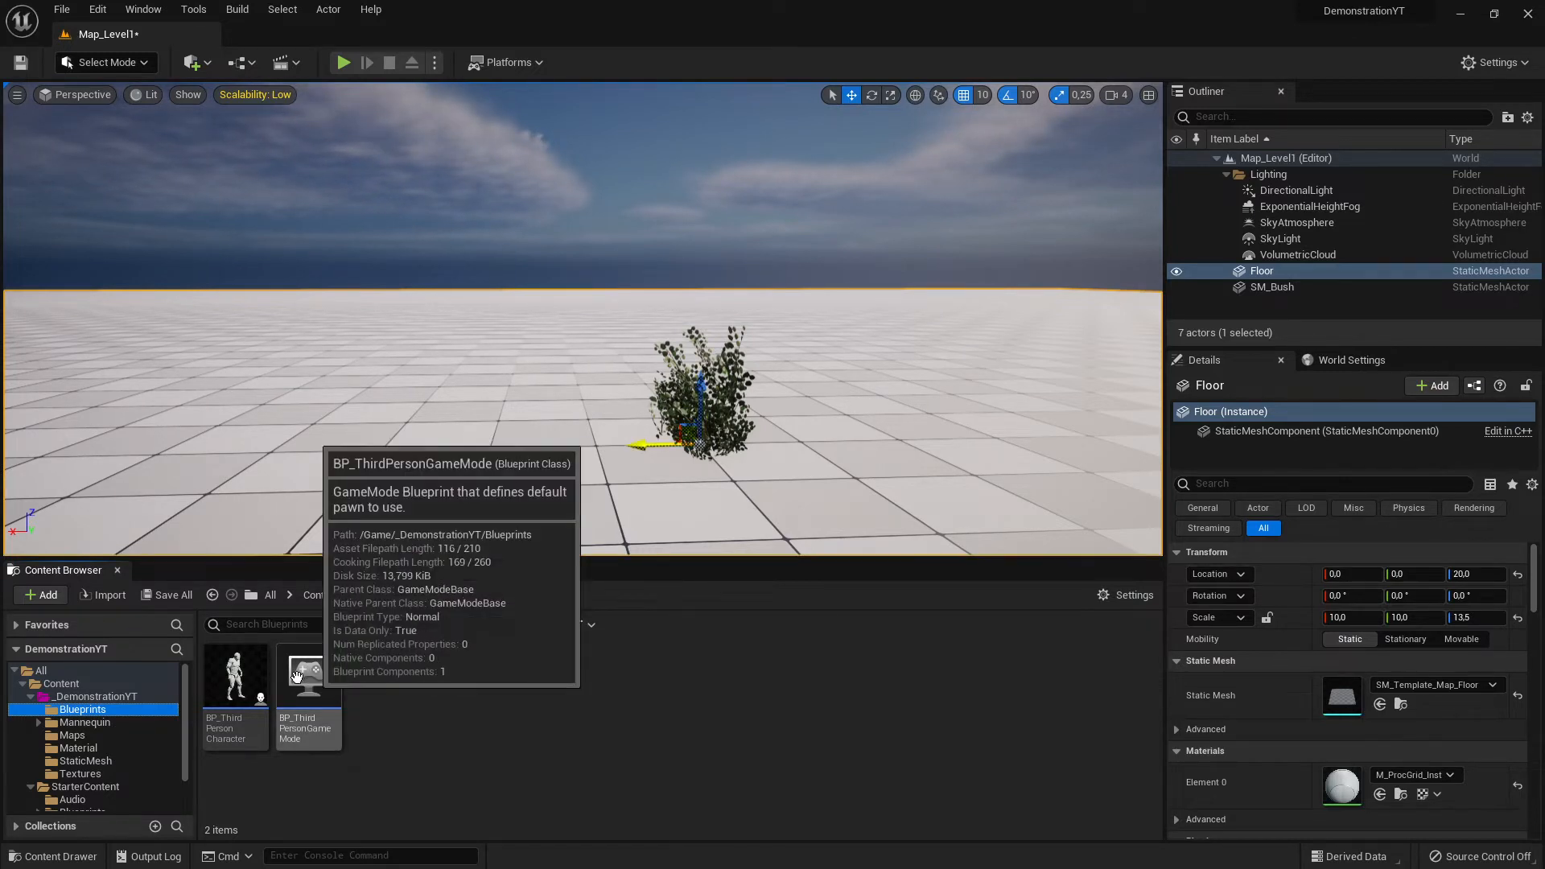
scroll(111, 775, down, 2)
click(100, 703)
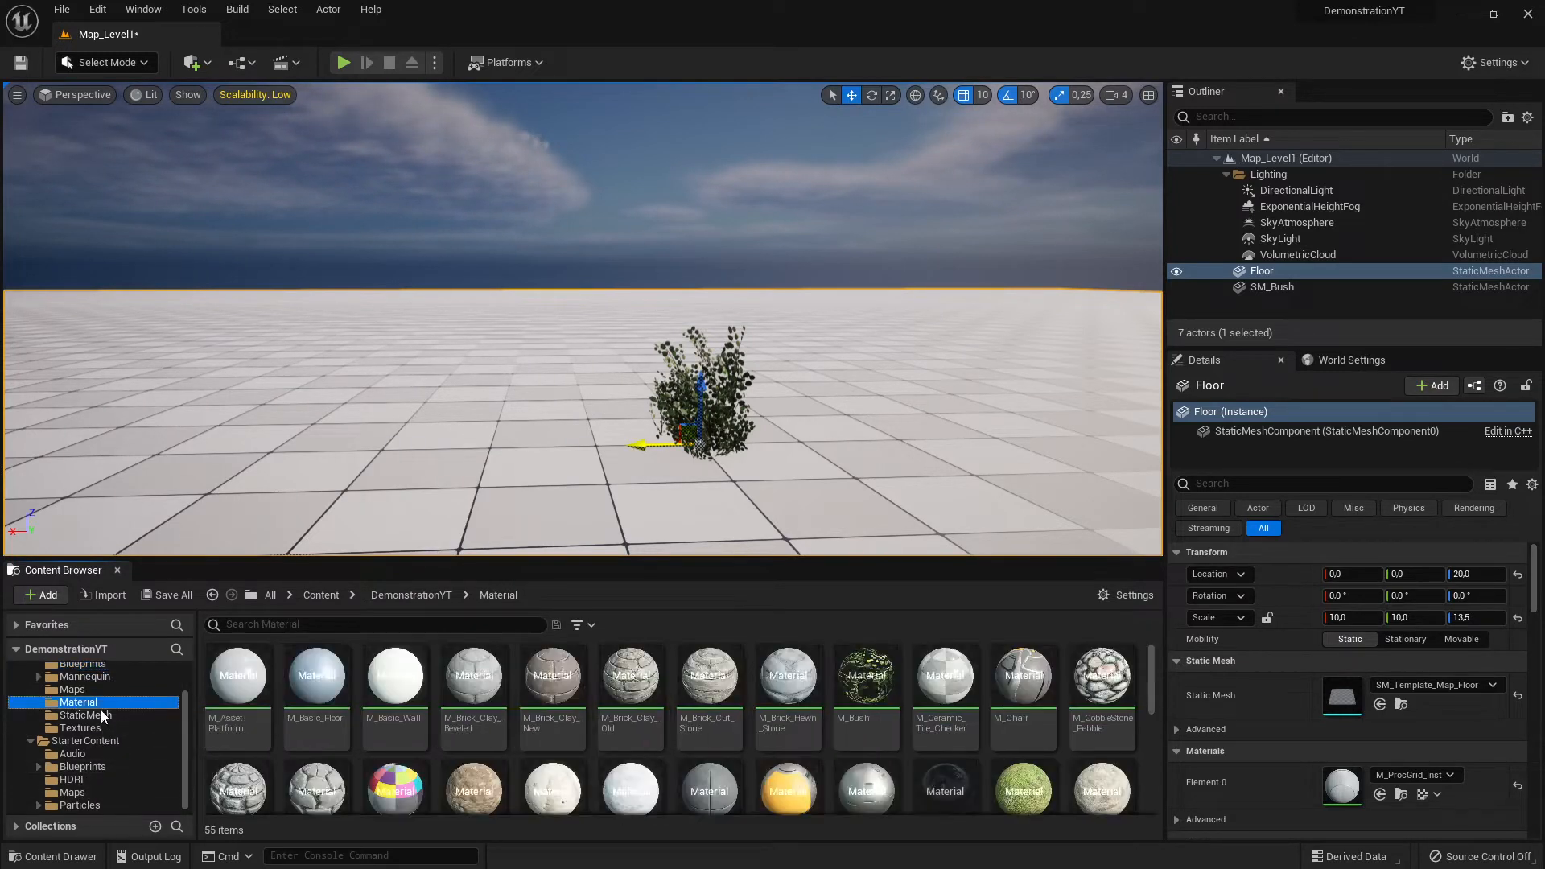
click(100, 715)
Place SM_Door in the level beside the bush and rotate it so its face is towards the camera.
scroll(788, 706, down, 2)
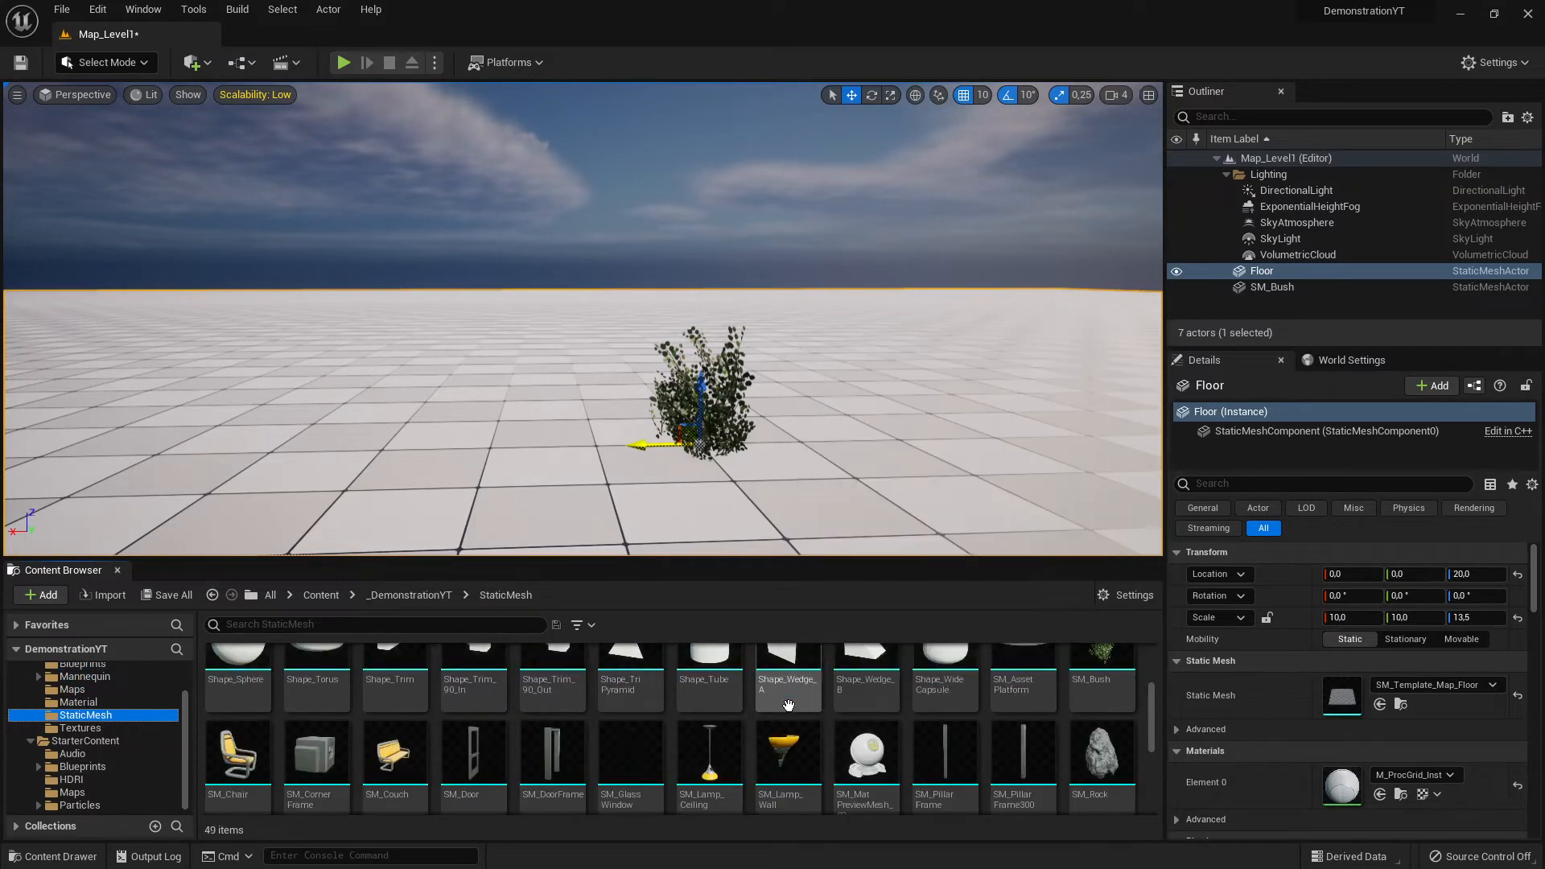
scroll(788, 706, down, 1)
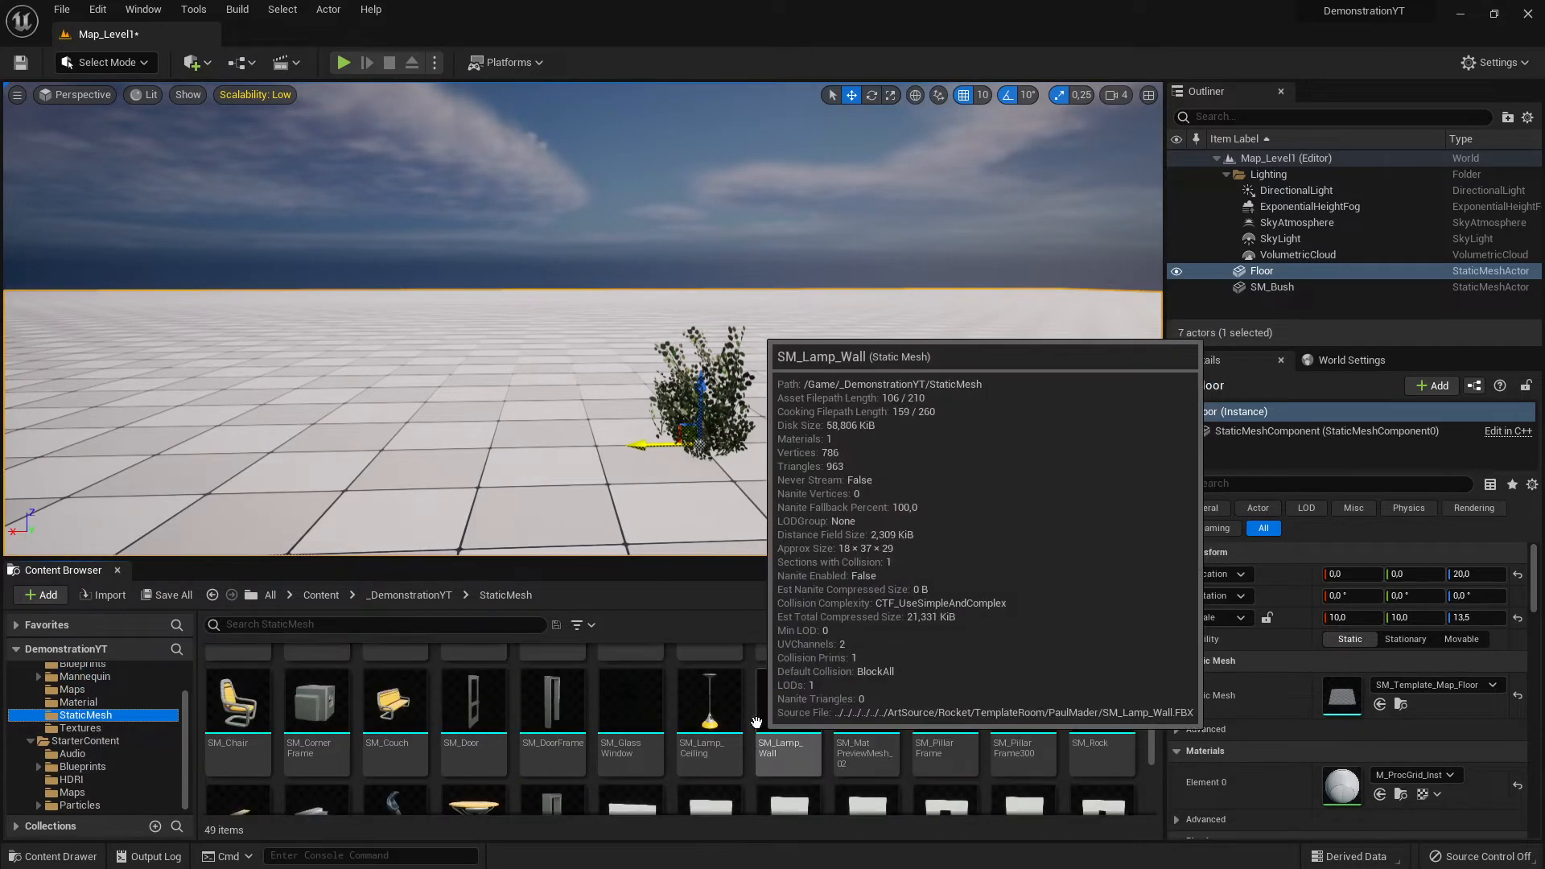
scroll(788, 706, up, 1)
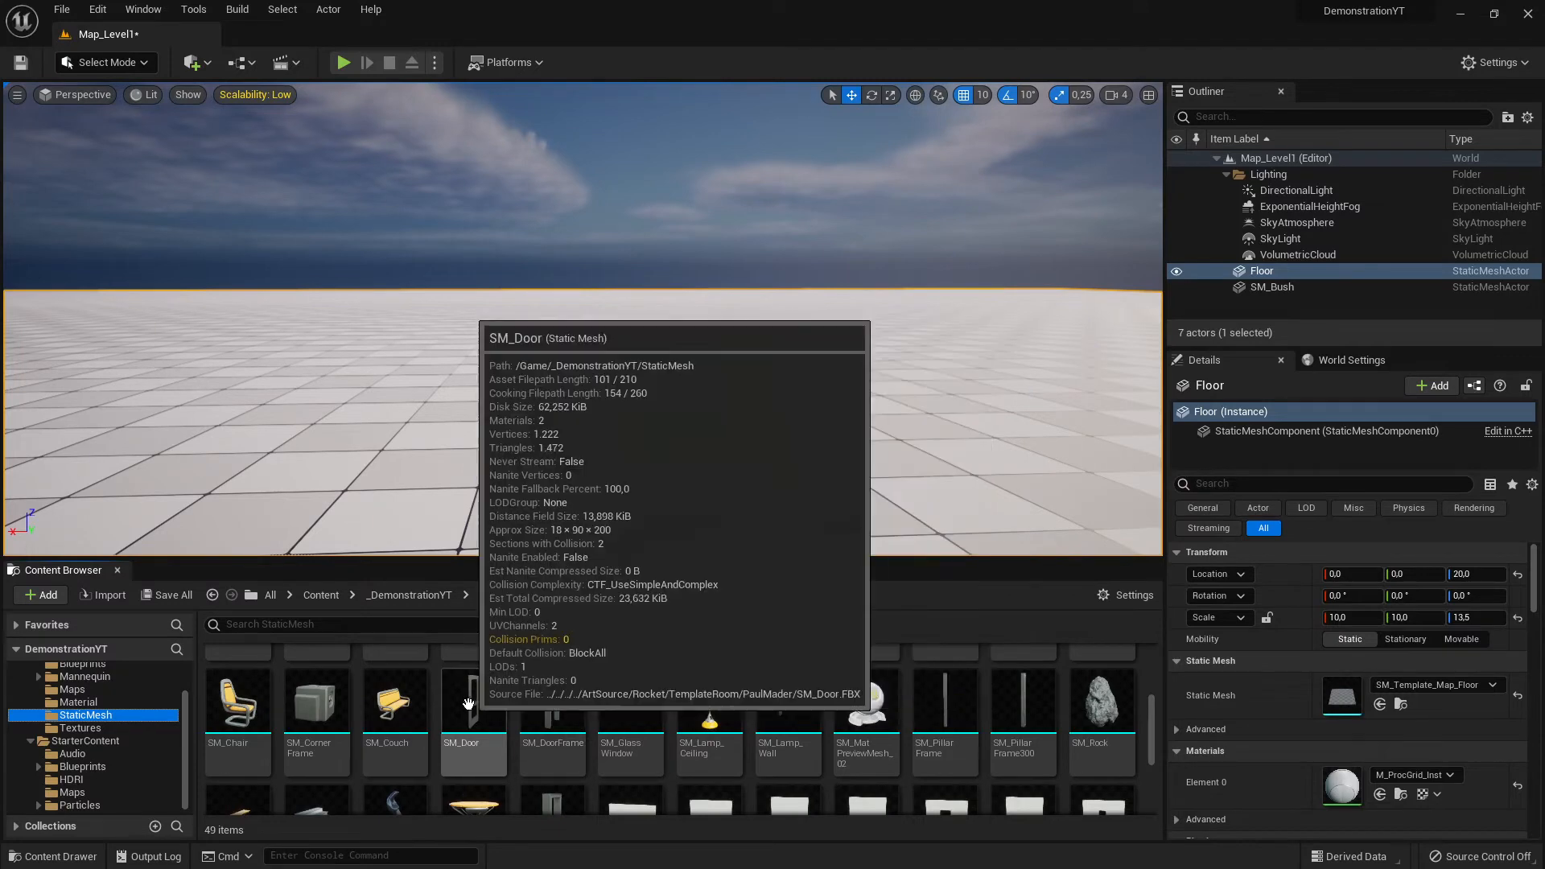
drag(473, 702, 438, 441)
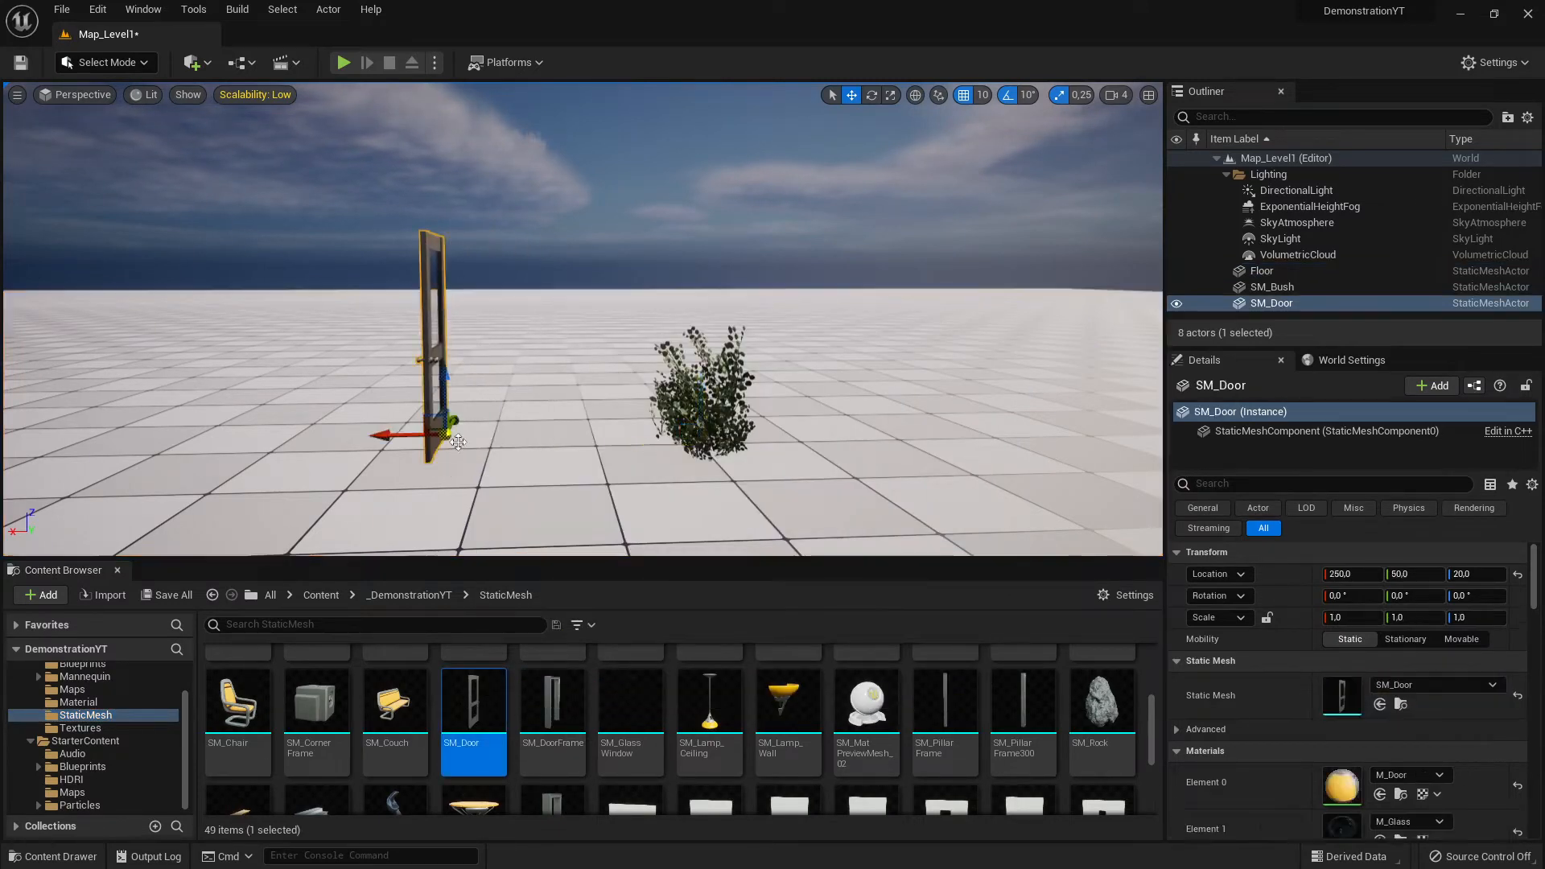
mouse_move(616, 464)
right_down()
mouse_move(555, 475)
mouse_move(616, 451)
right_up()
key(e)
drag(616, 463, 690, 446)
right_drag(660, 491, 637, 523)
key(w)
key(s)
key(d)
key(s)
click(787, 435)
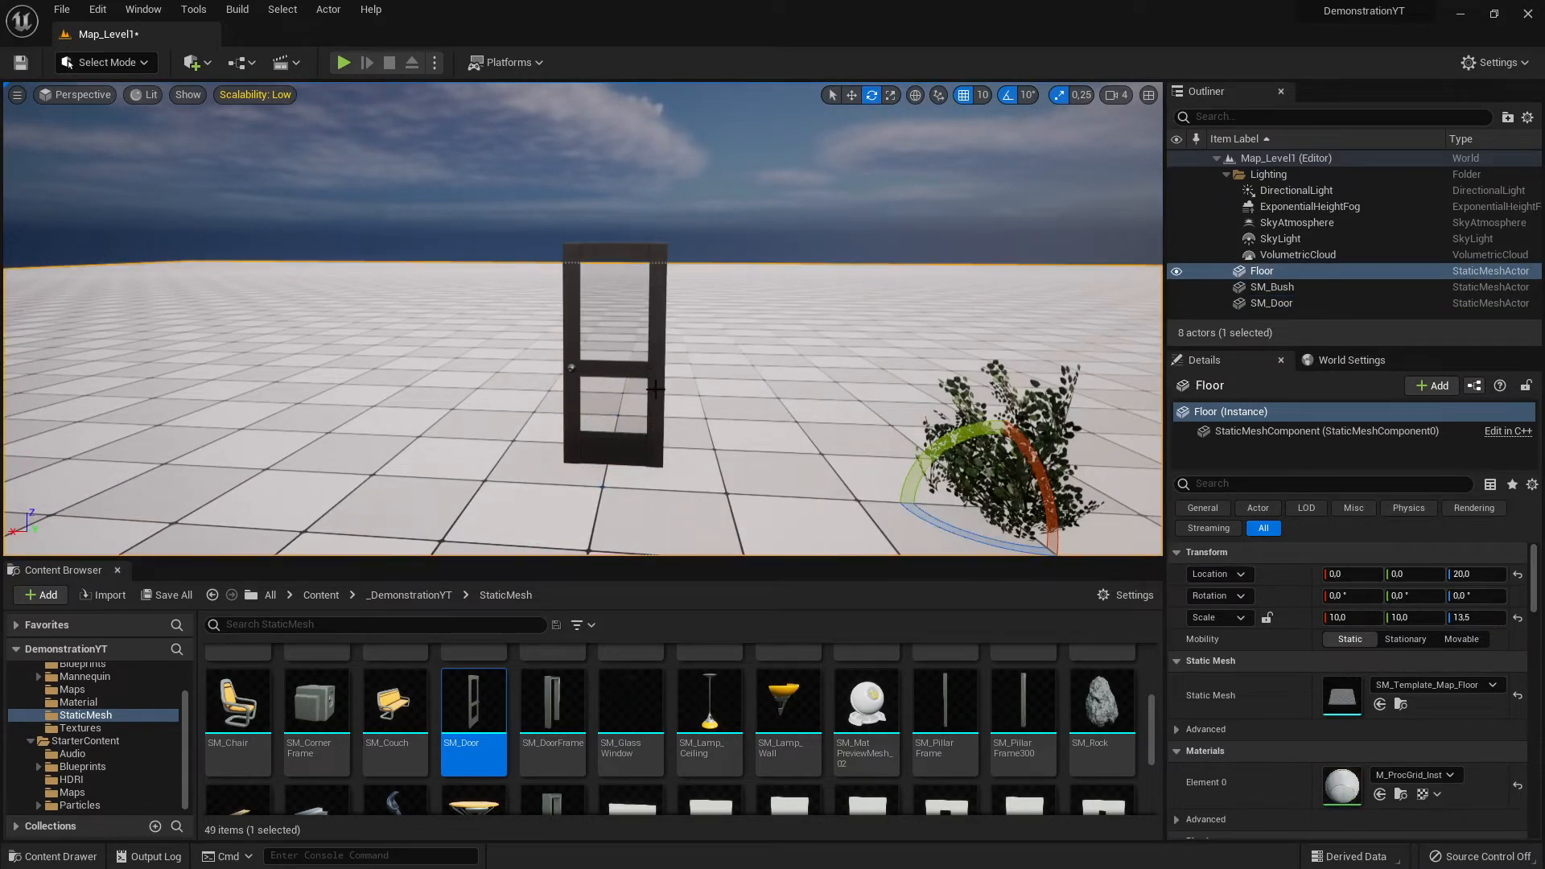
Examine the placed door and its glass up close and from a distance.
key(w)
mouse_move(625, 465)
right_down()
mouse_move(626, 486)
mouse_move(627, 452)
right_up()
key(s)
key(w)
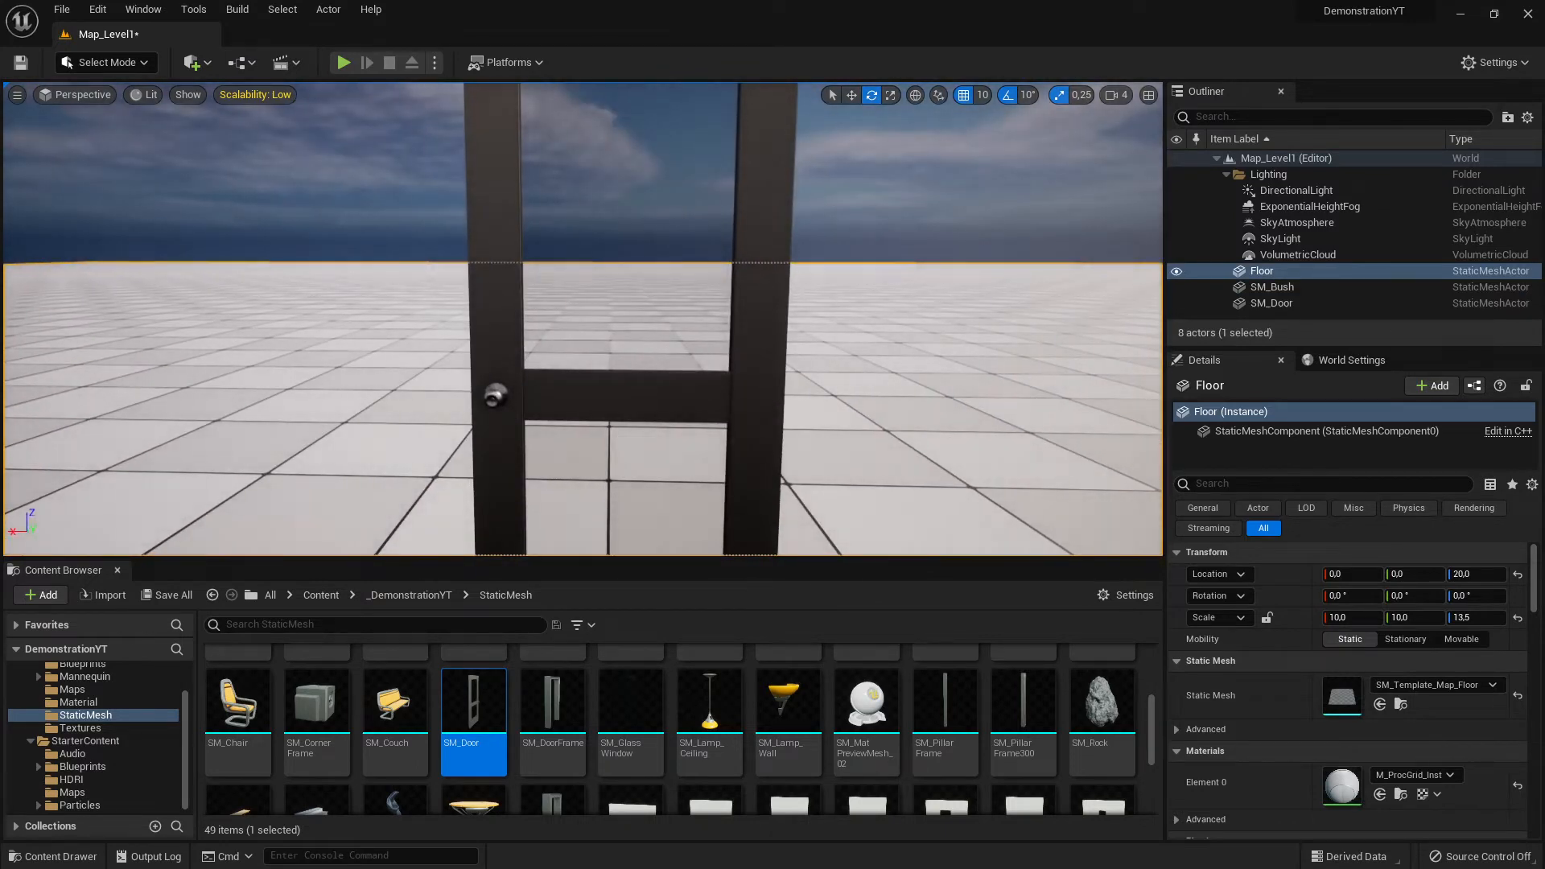
key(s)
mouse_move(773, 306)
right_down()
mouse_move(797, 362)
mouse_move(773, 305)
right_up()
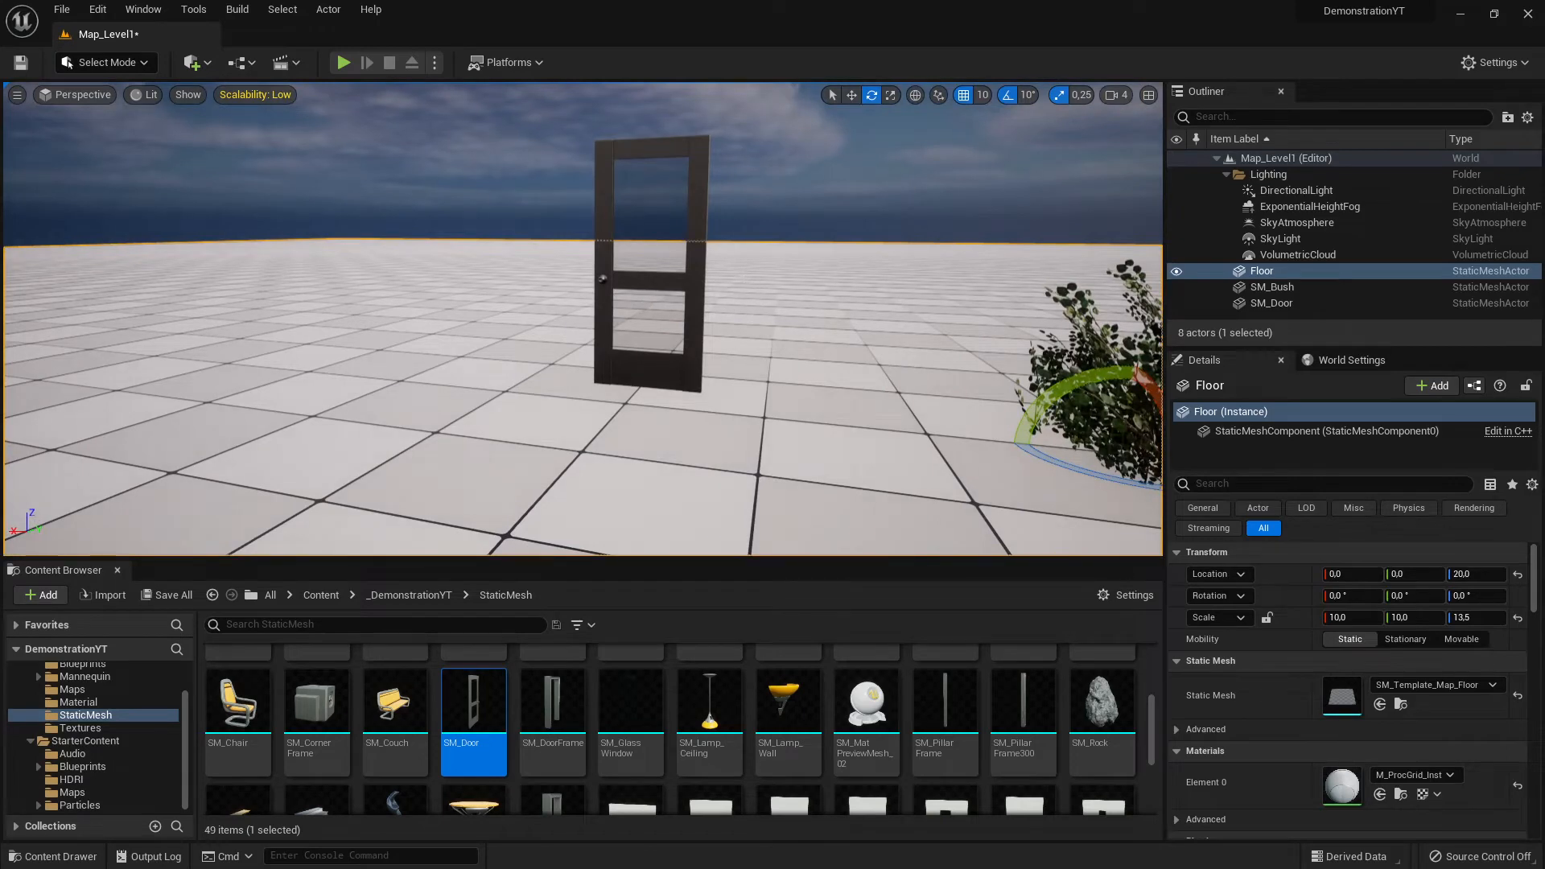
key(w)
mouse_move(706, 280)
right_down()
mouse_move(708, 248)
mouse_move(709, 296)
mouse_move(706, 280)
right_up()
key(s)
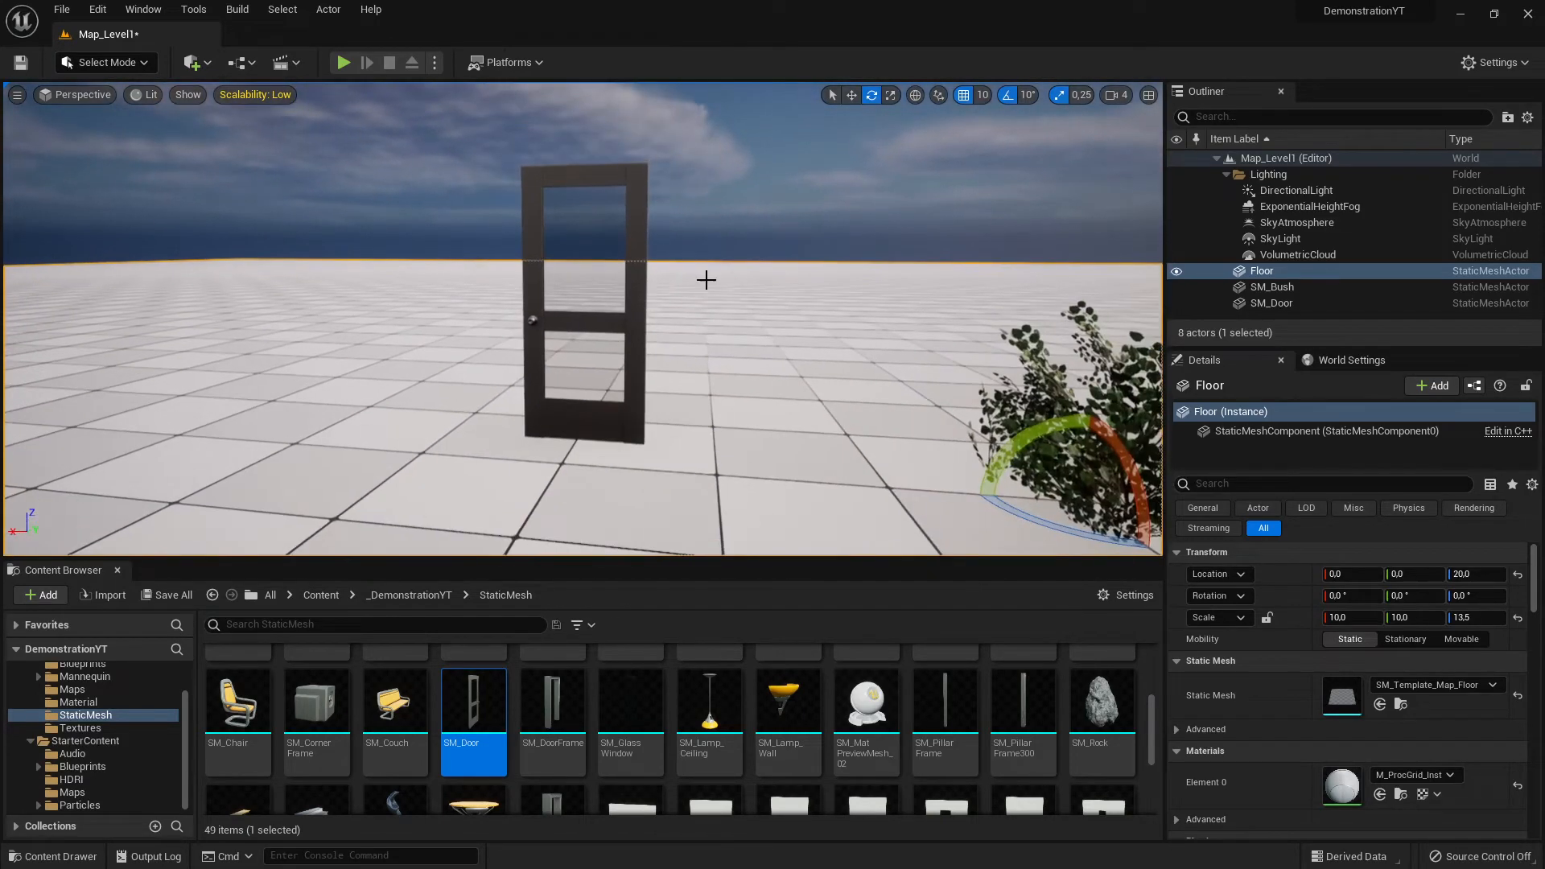
Playtest the level, running the character against the door from several sides to check its collision, and end the playtest.
click(343, 61)
key(w)
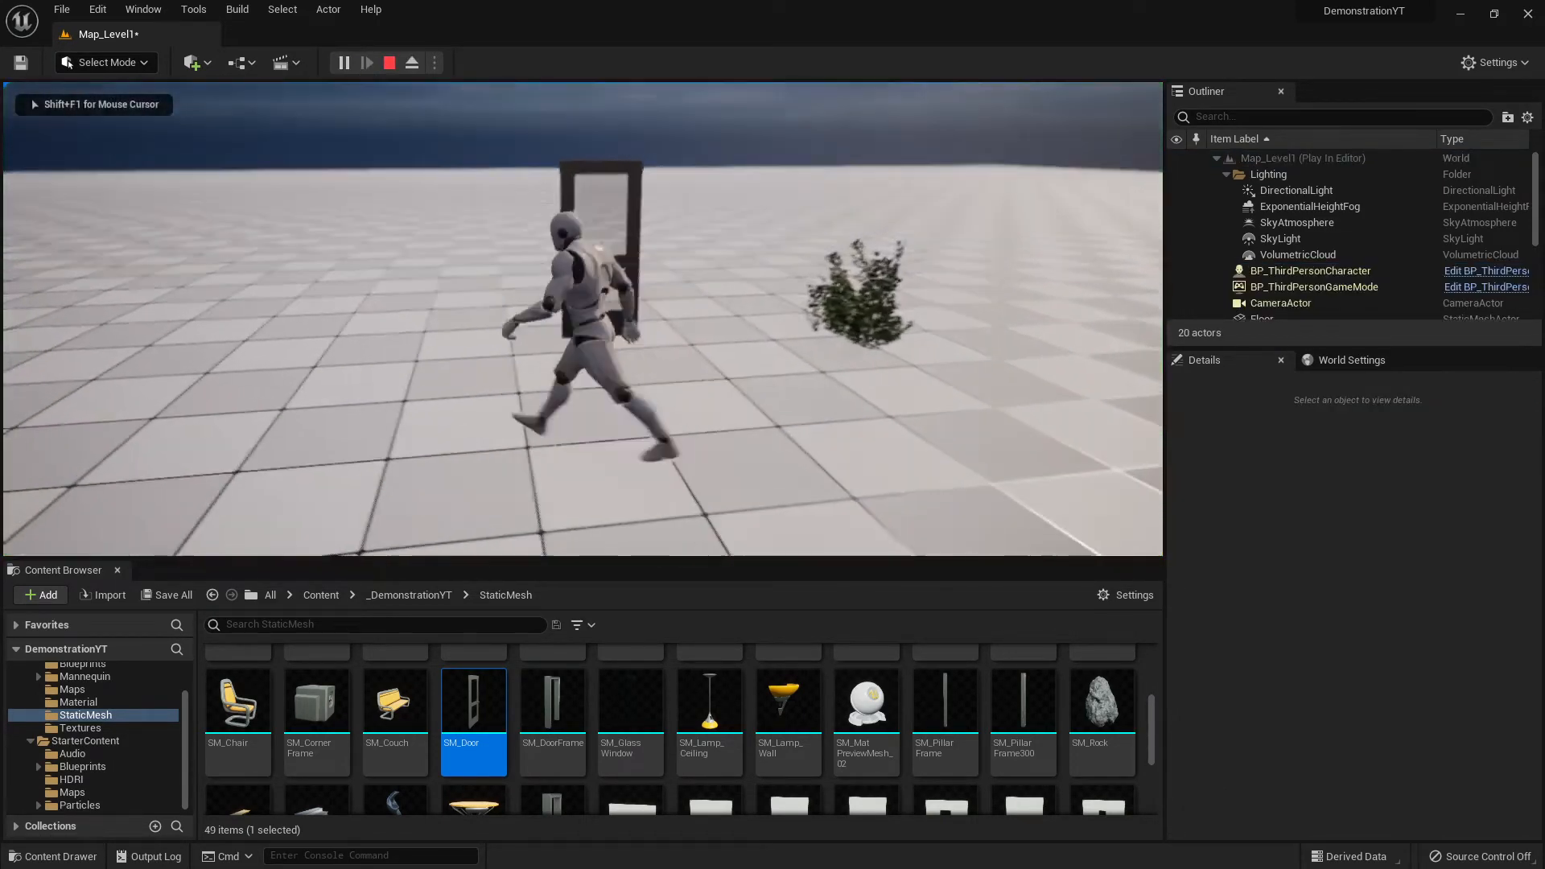
key(w)
key(w)
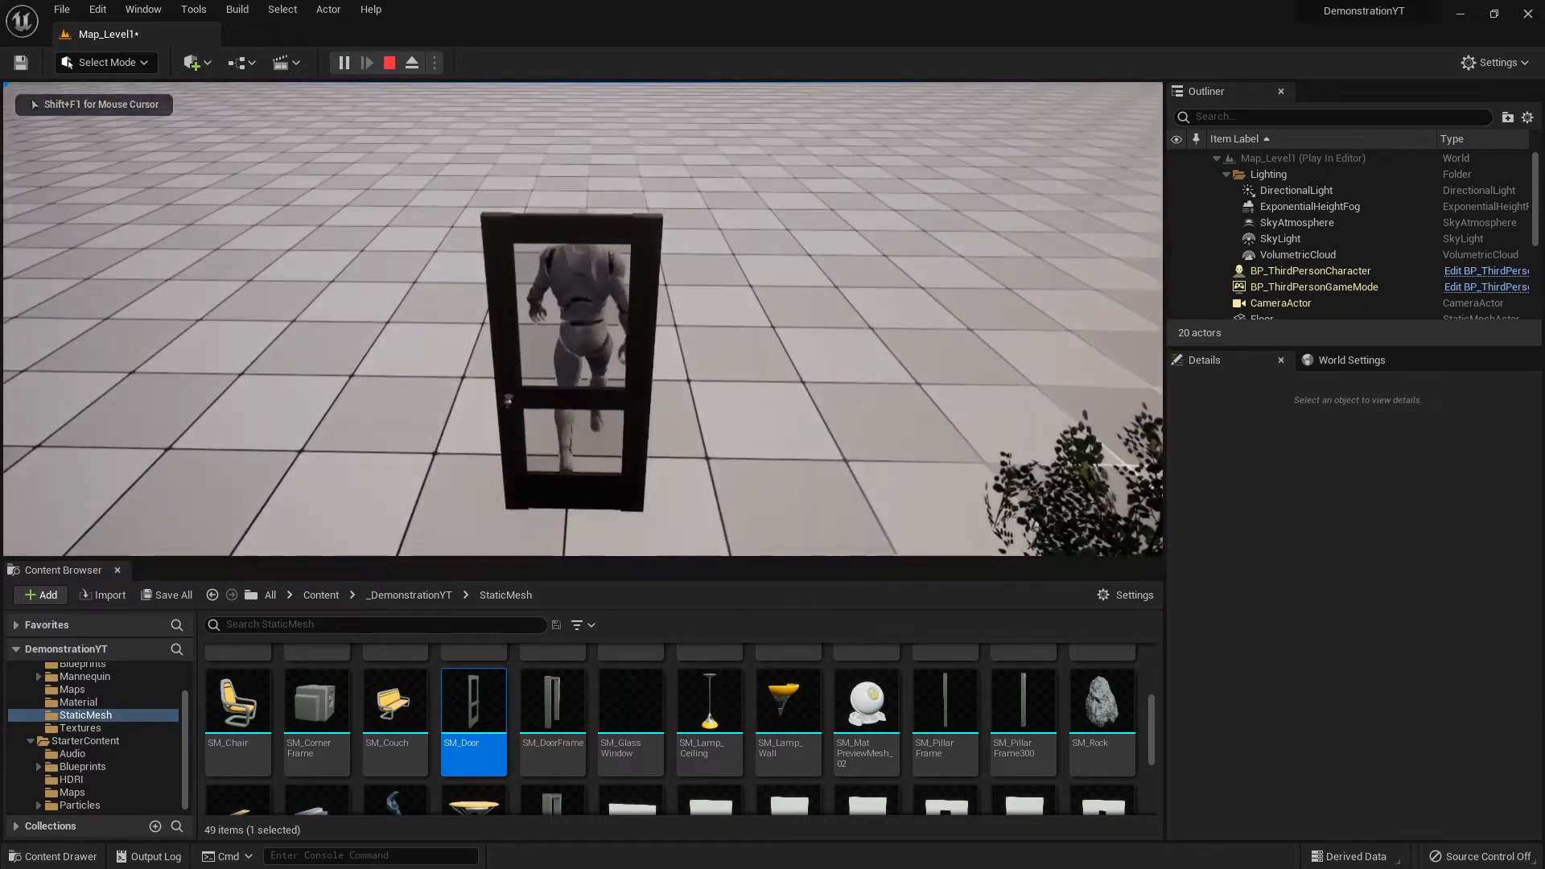
key(s)
key(a)
key(d)
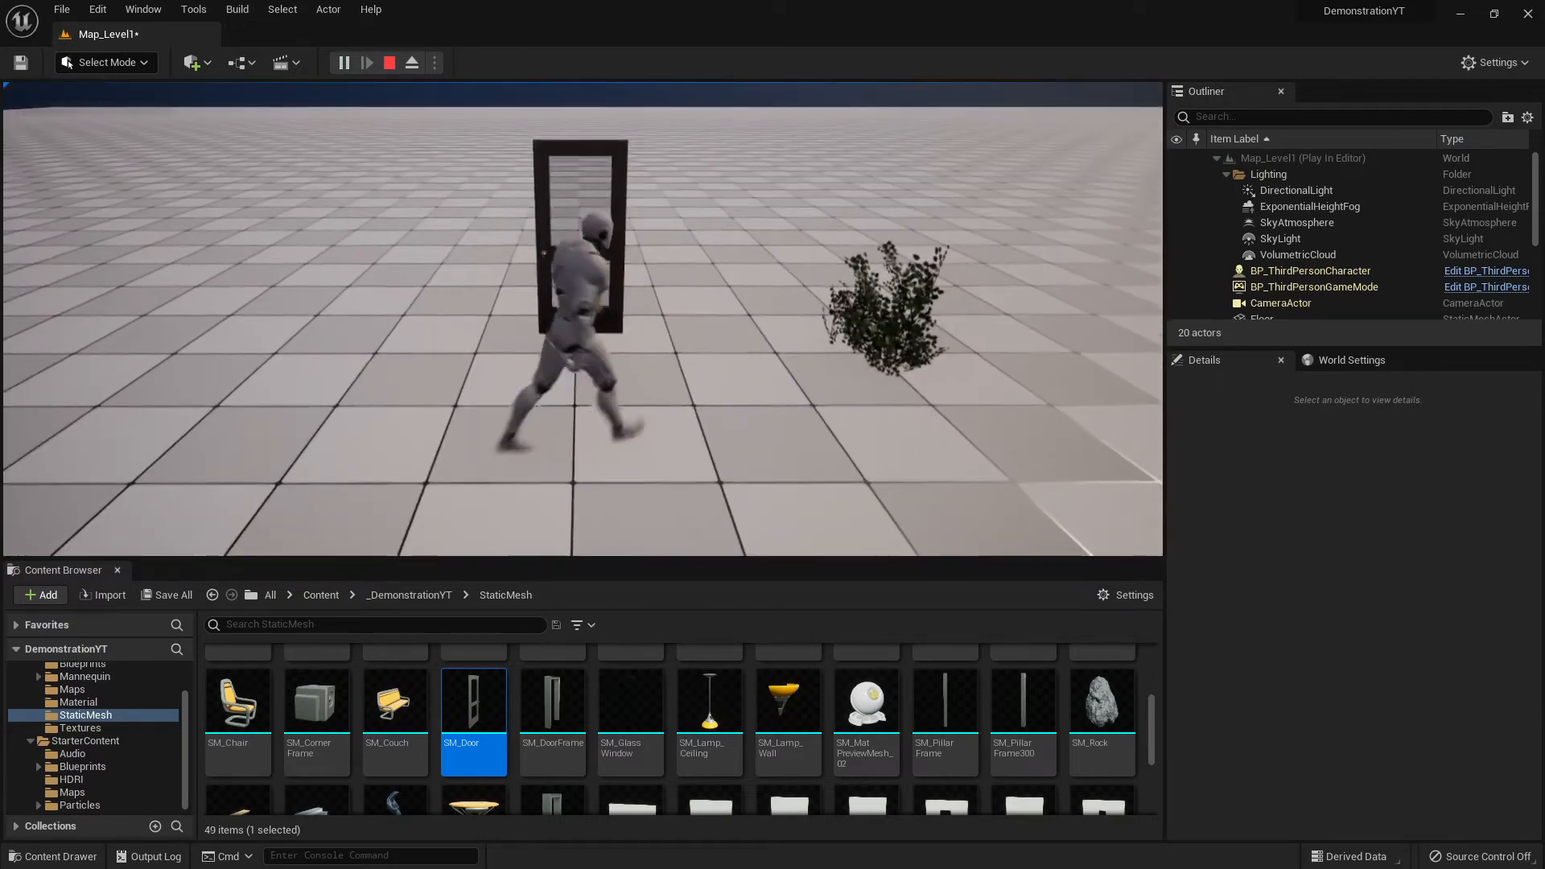
key(w)
key(s)
key(a)
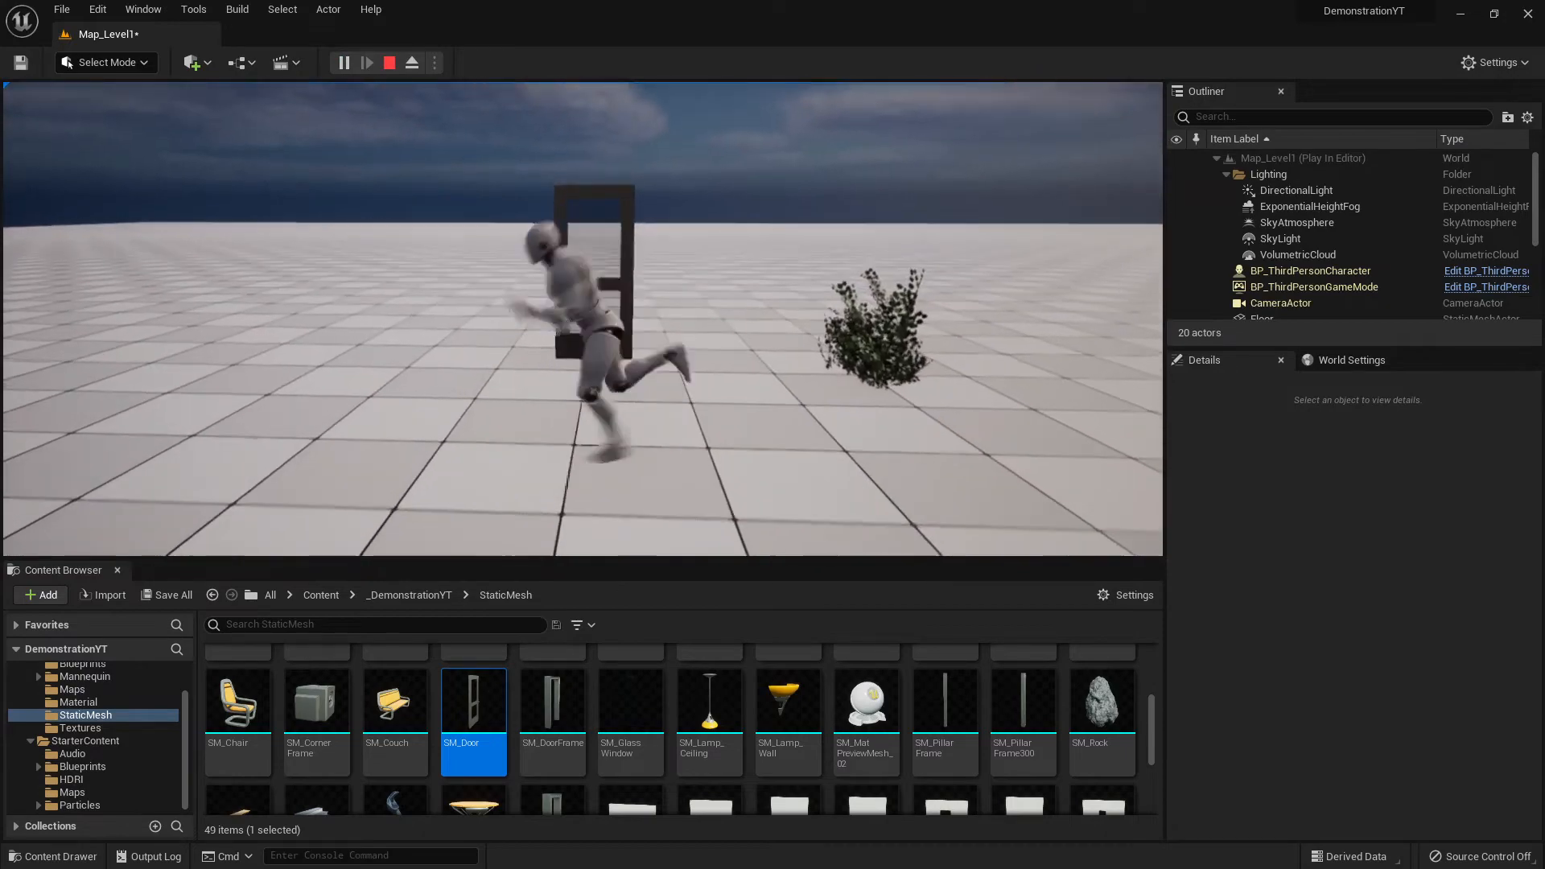
key(w)
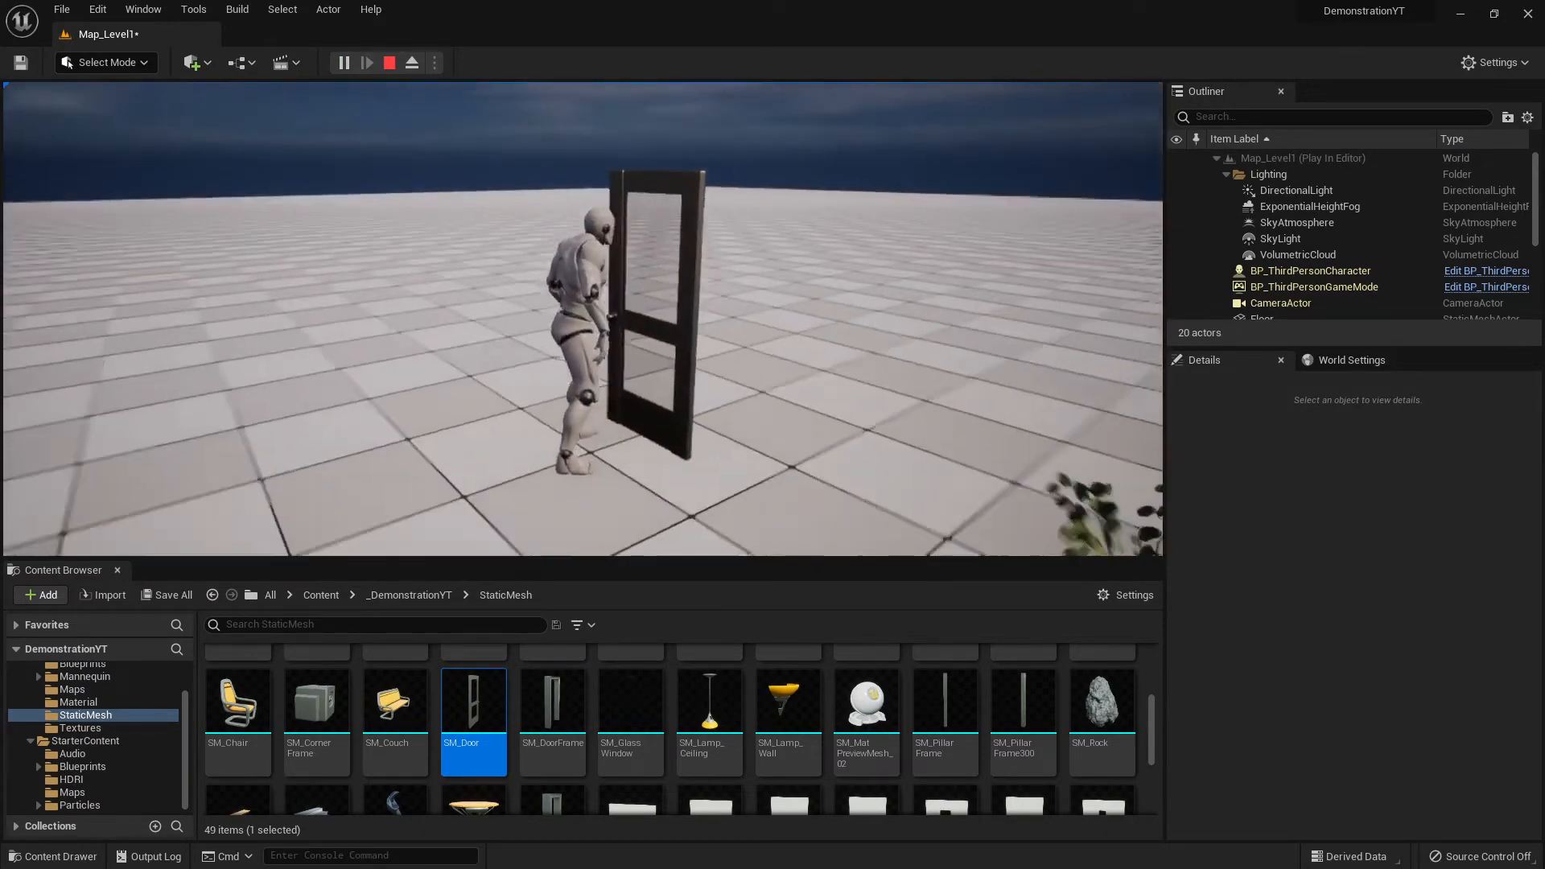
key(w)
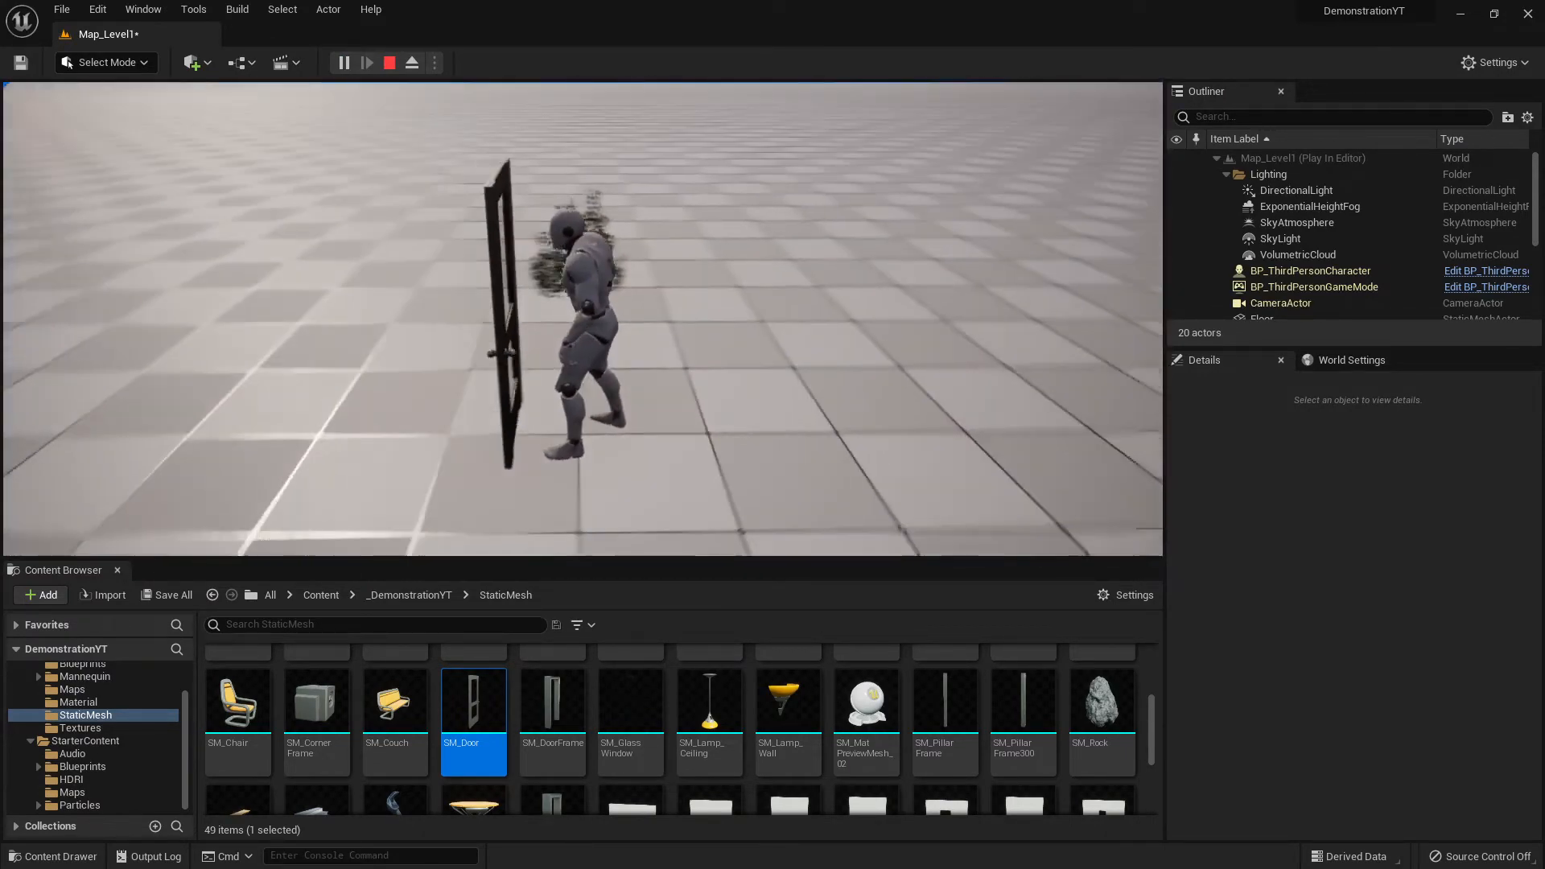
key(a)
key(s)
key(d)
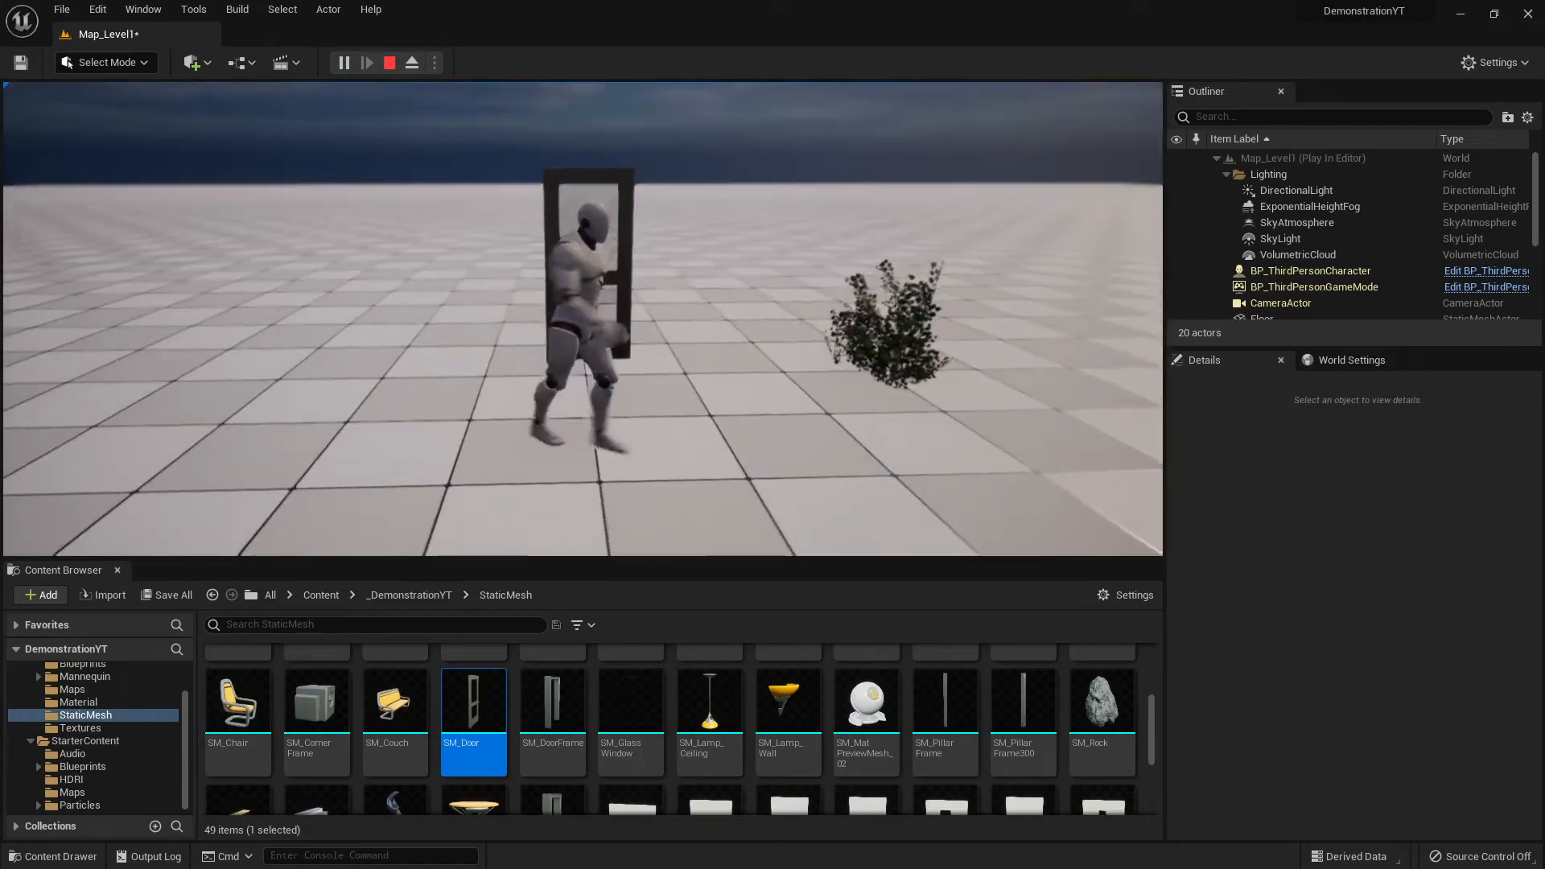
key(w)
key(a)
key(w)
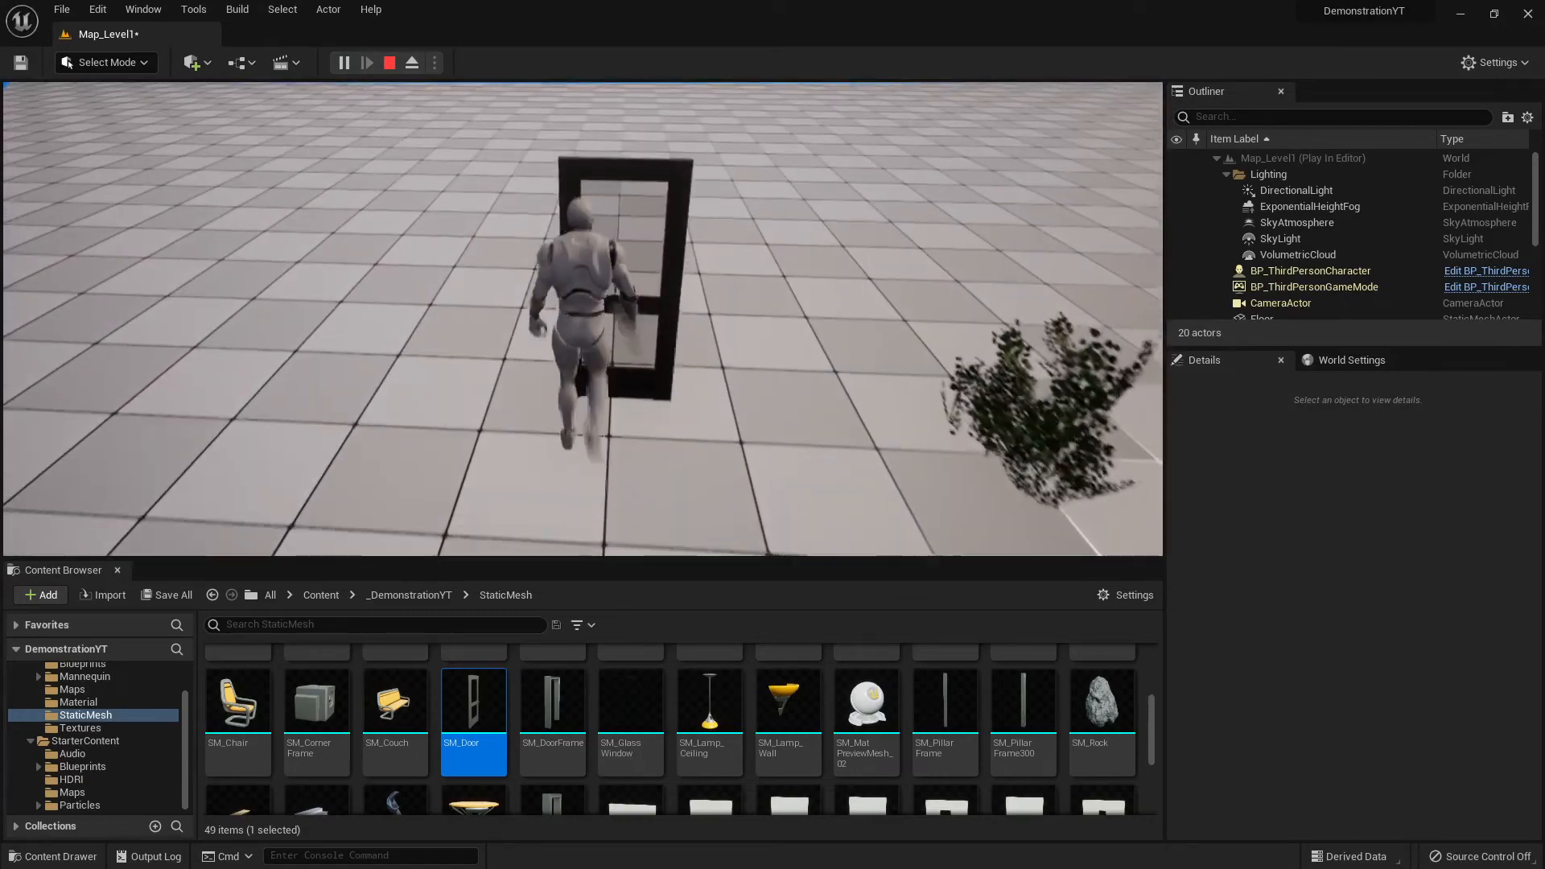
key(s)
key(a)
key(s)
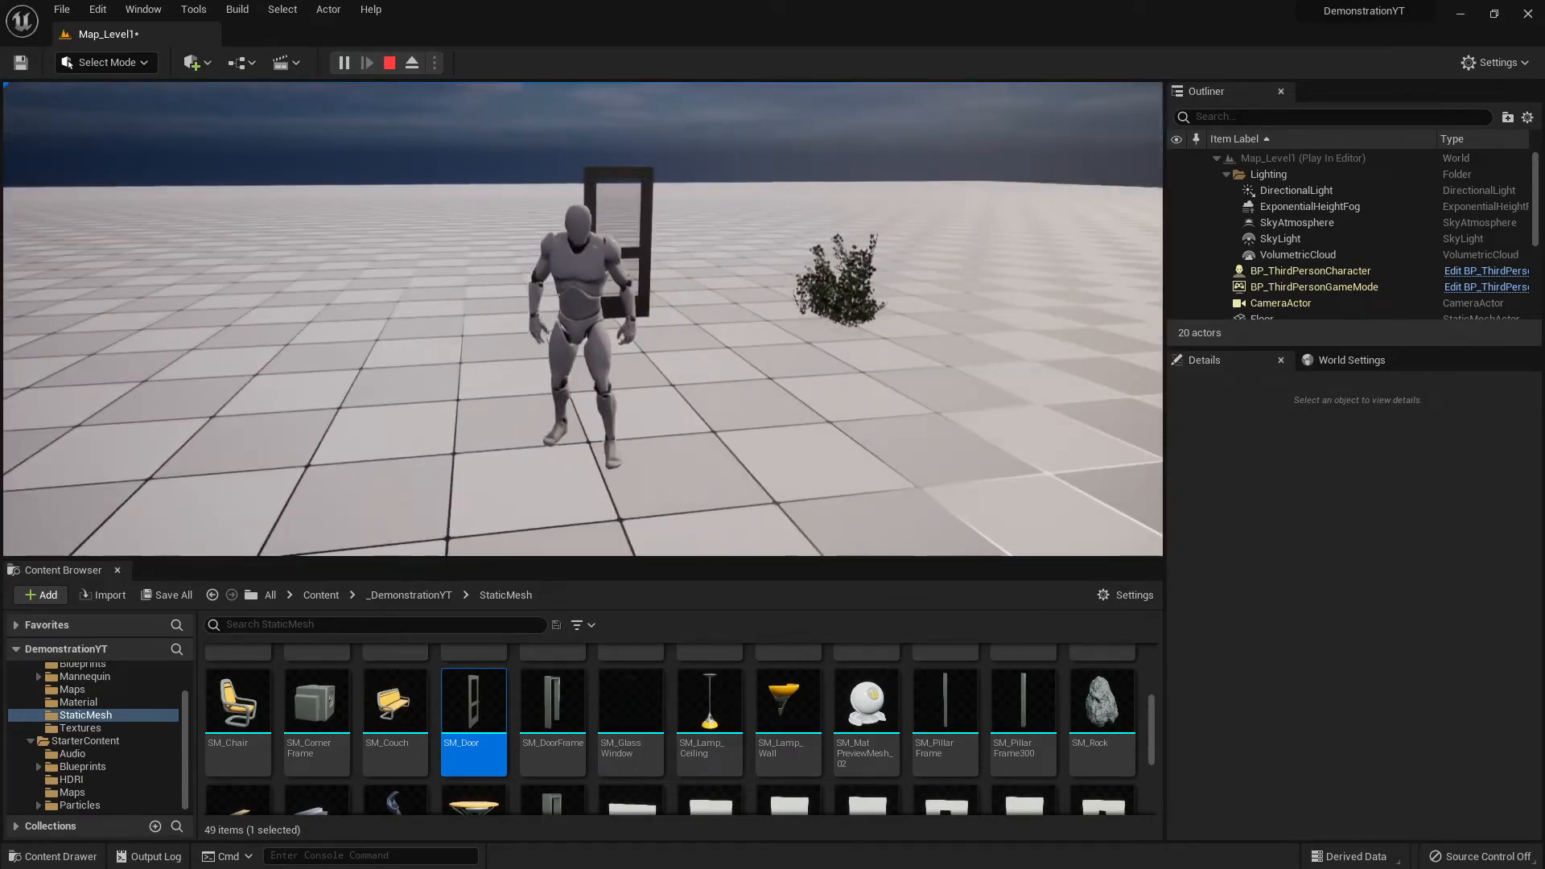
key(Escape)
Select the door in the level and open _DemonstrationYT's Blueprints folder.
right_drag(606, 177, 636, 121)
key(w)
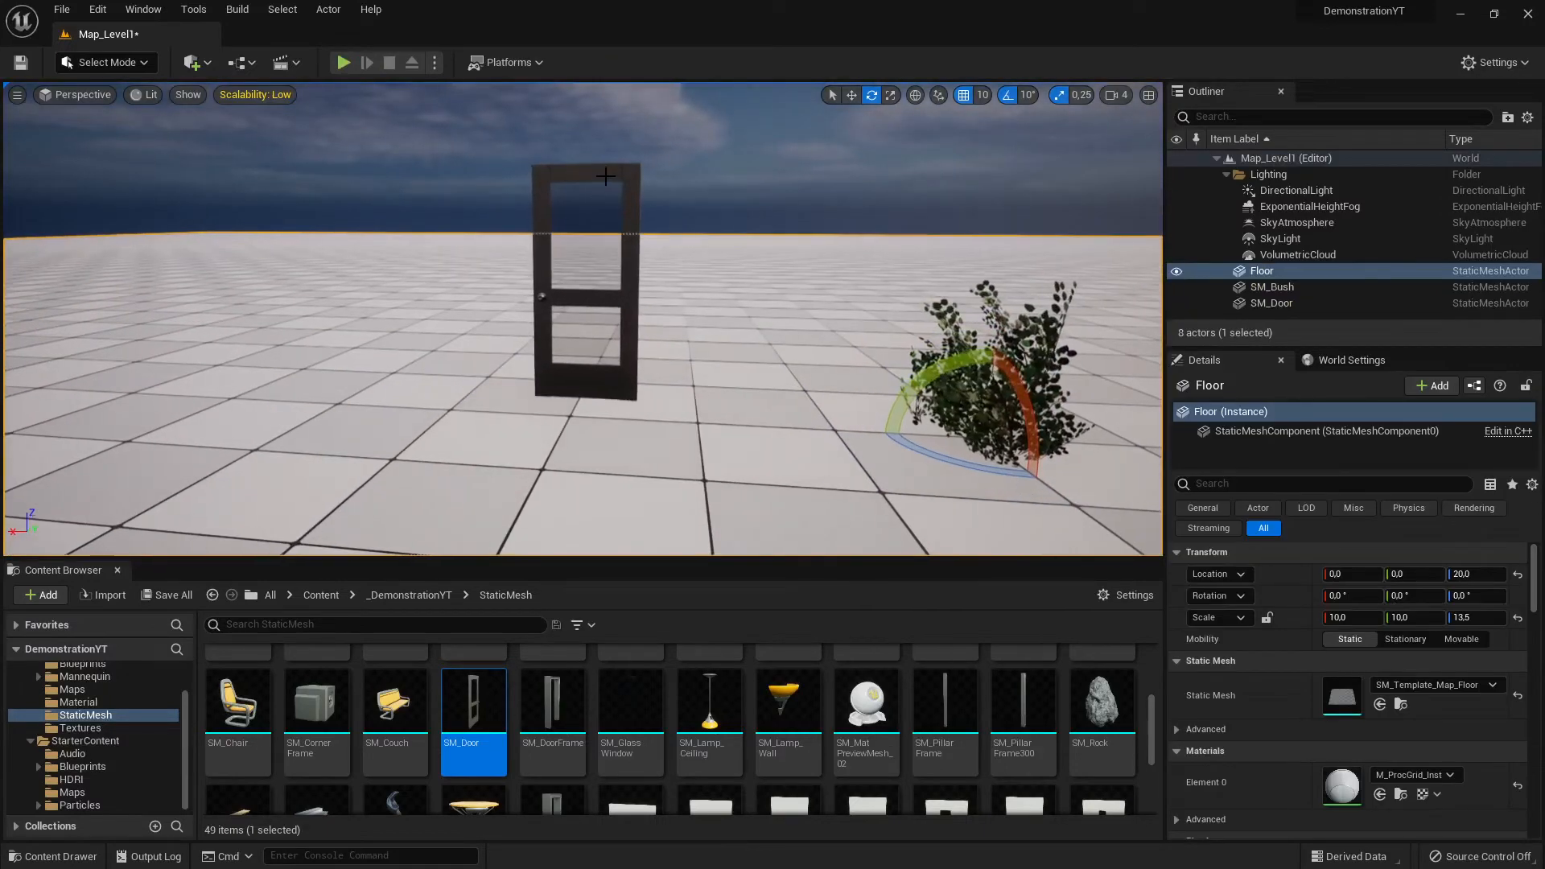
click(606, 176)
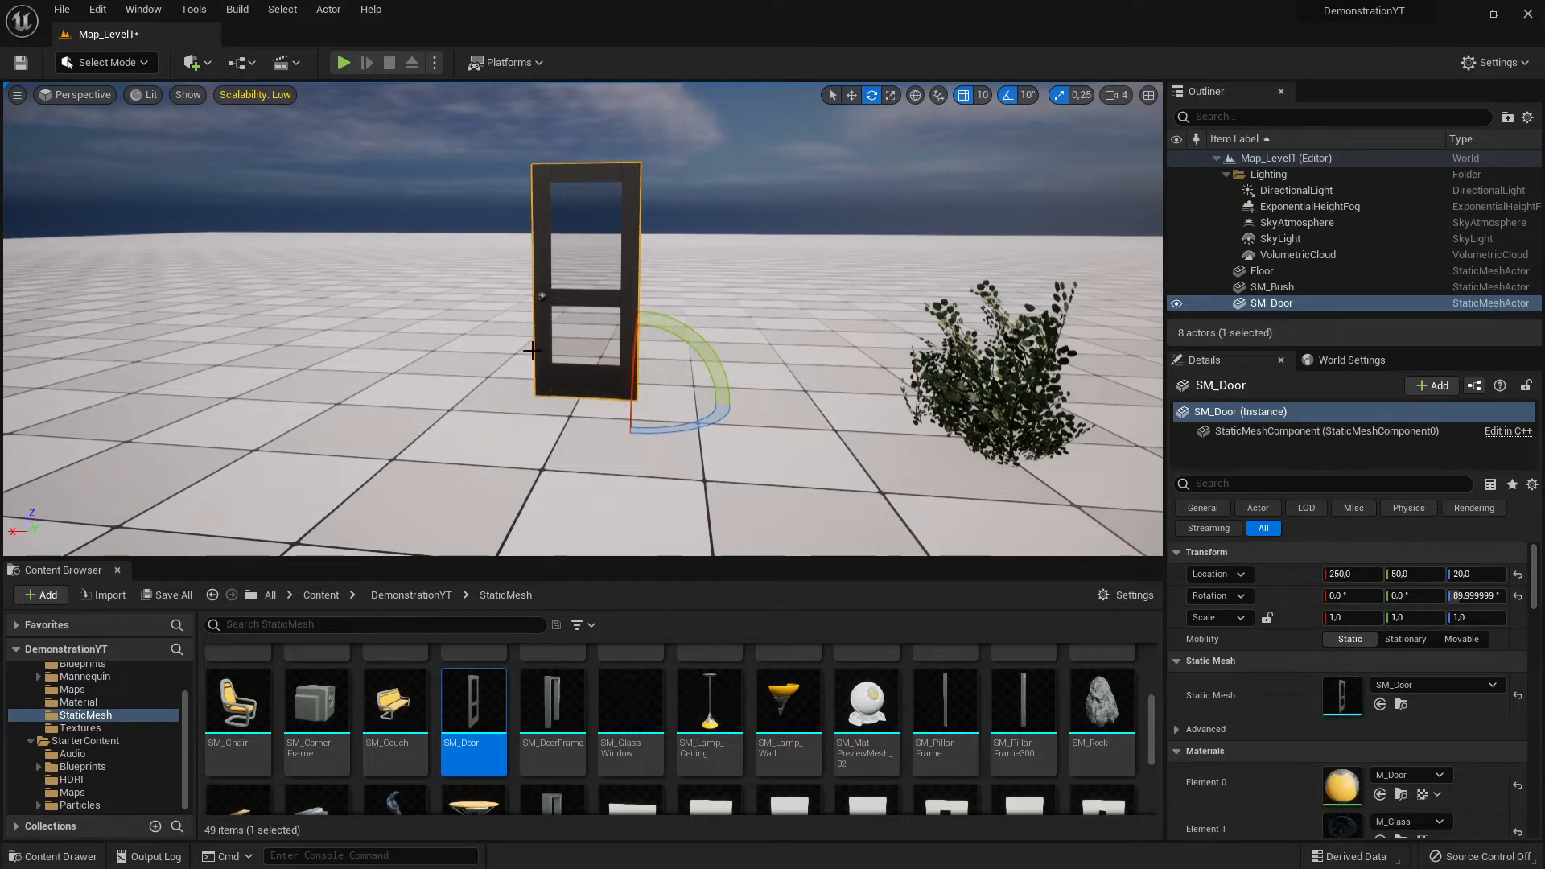
scroll(109, 707, up, 3)
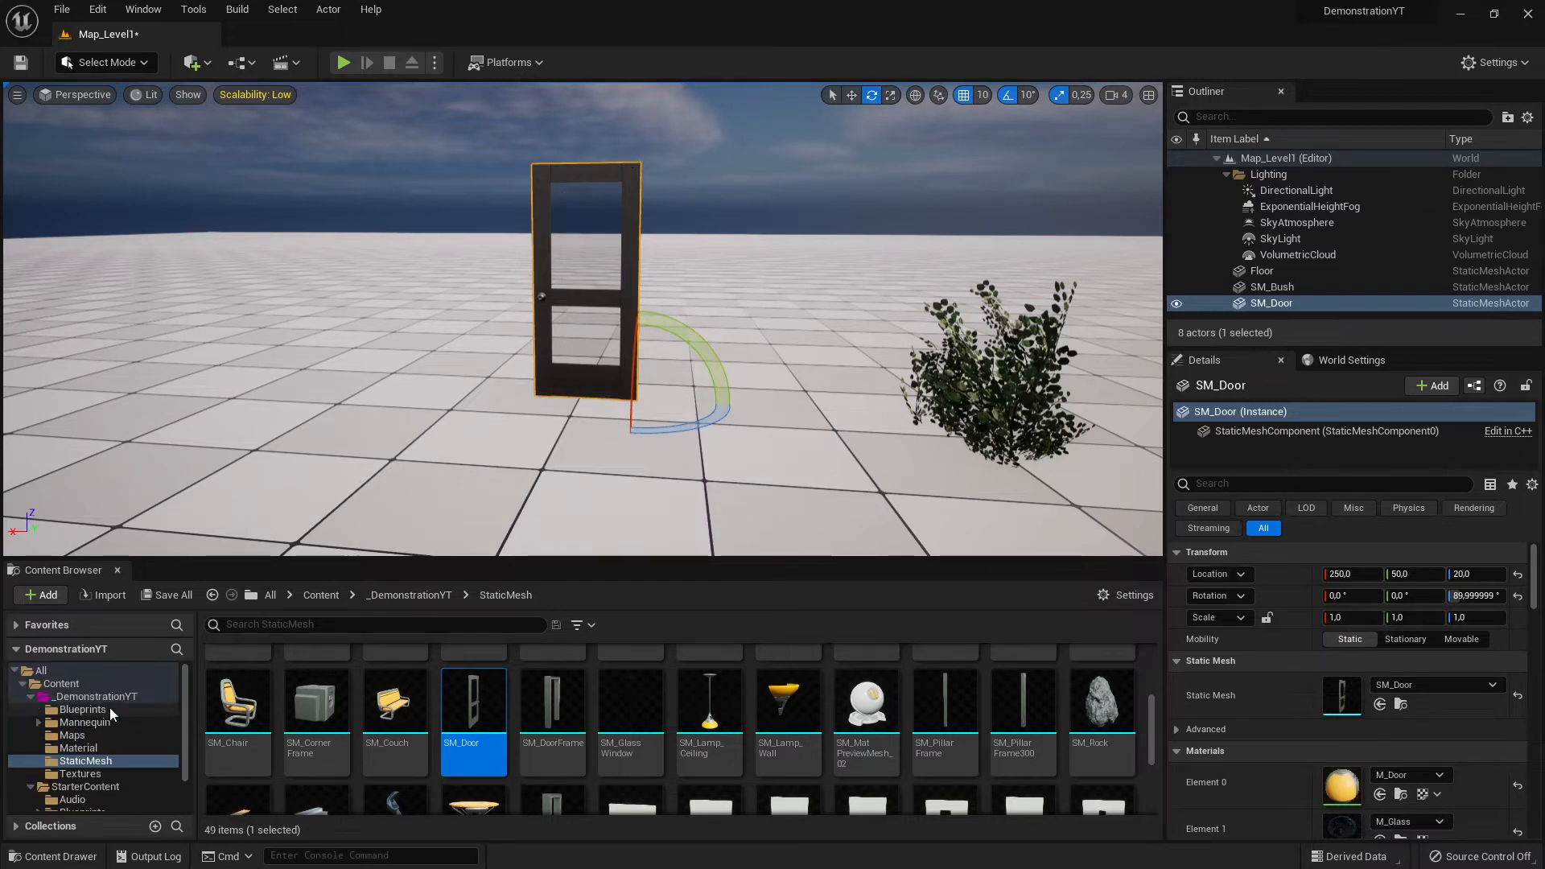
click(87, 709)
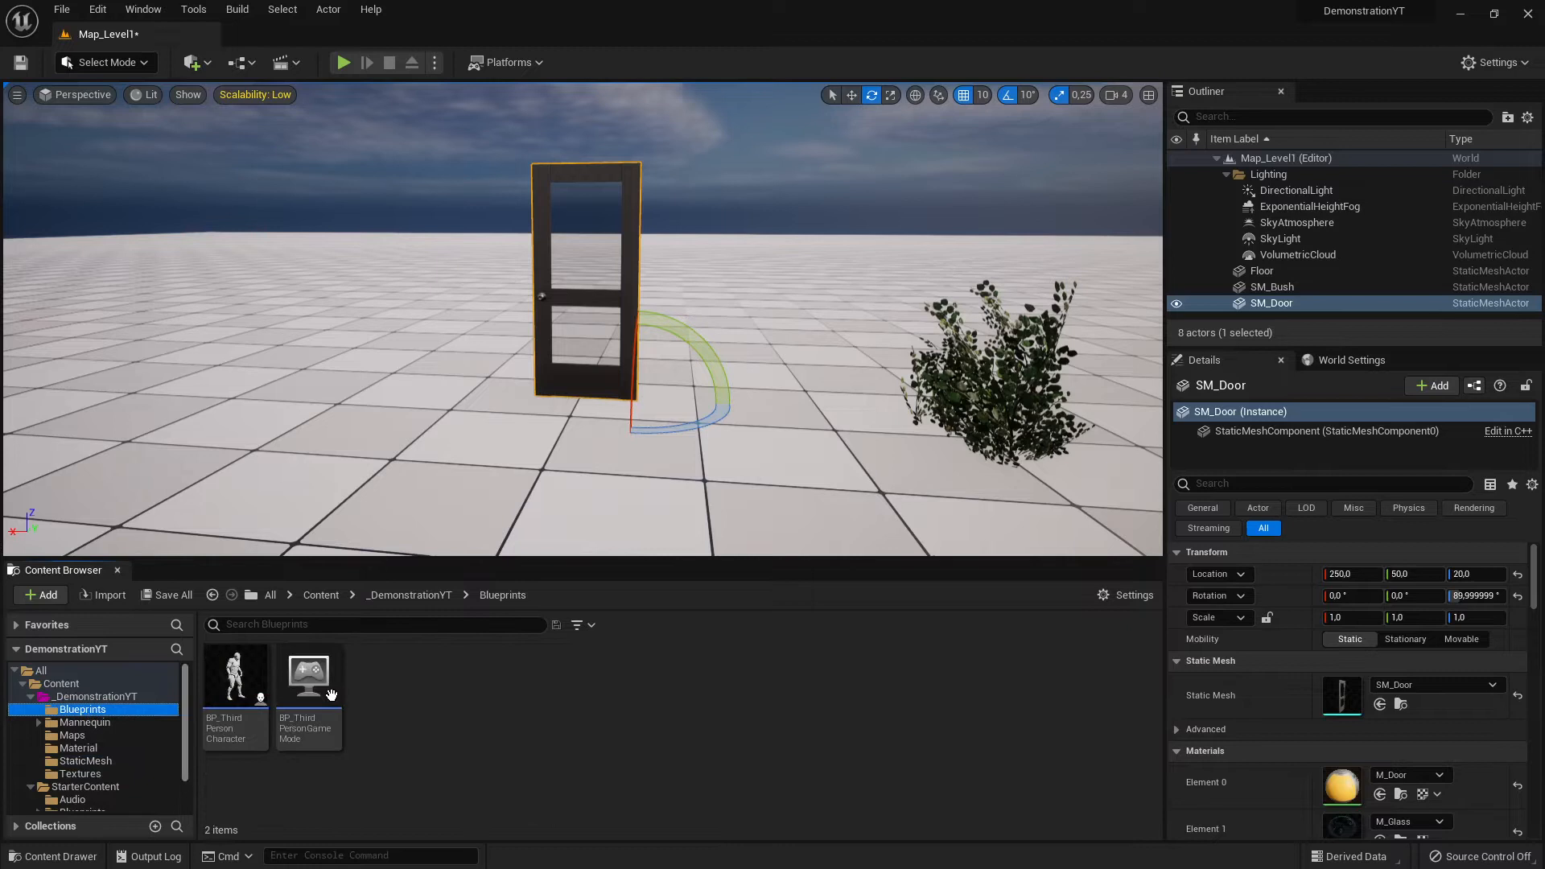
Start creating a Blueprint Class in the Blueprints folder and move the parent class picker clear of the door.
click(38, 596)
click(404, 692)
right_click(404, 692)
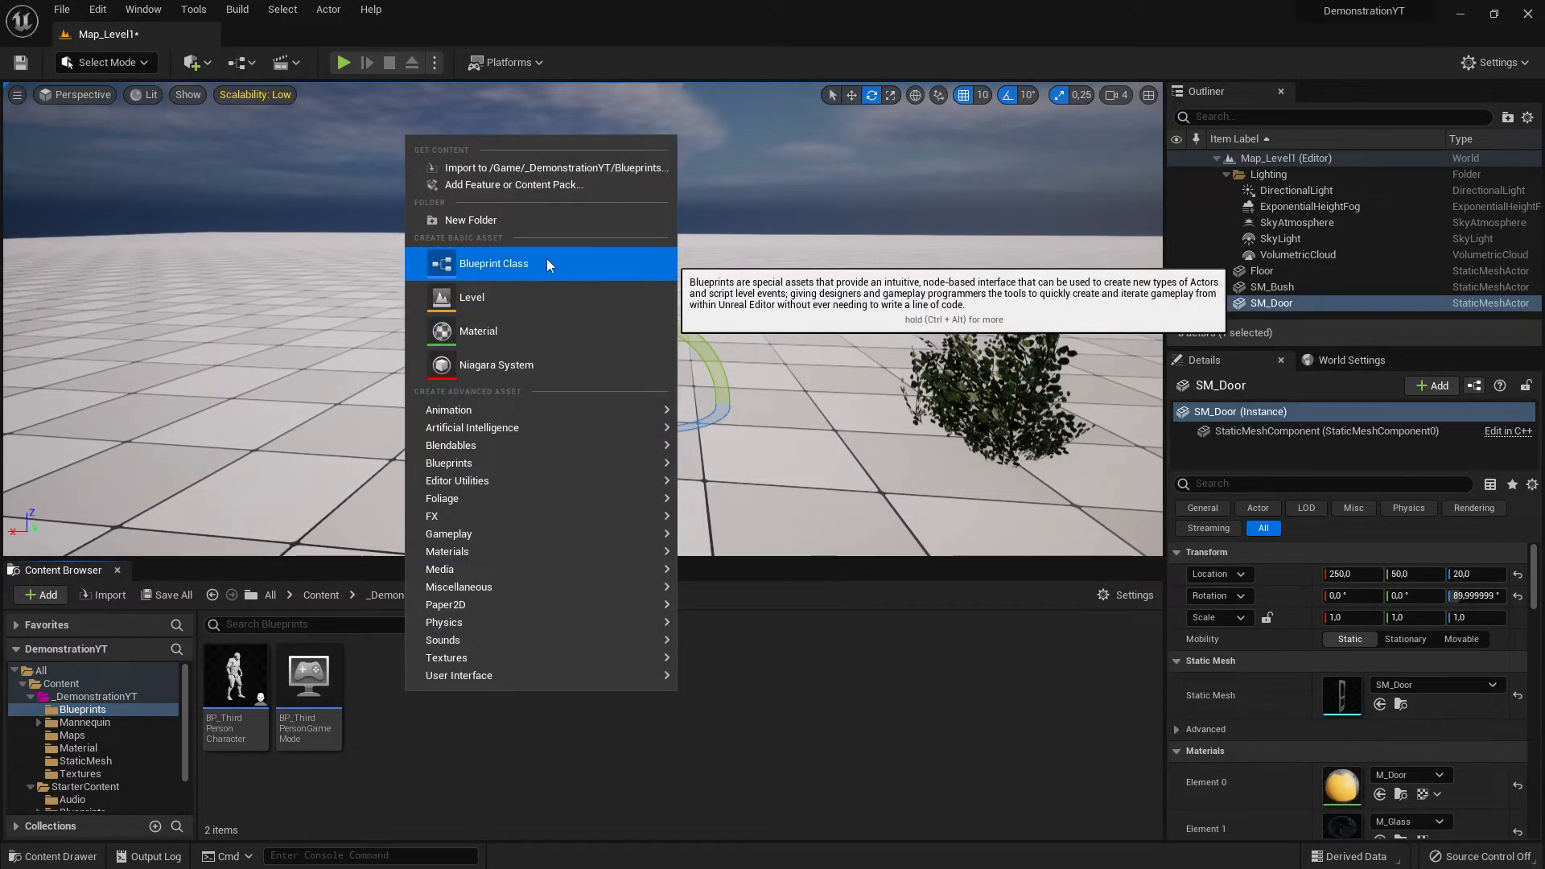
click(508, 264)
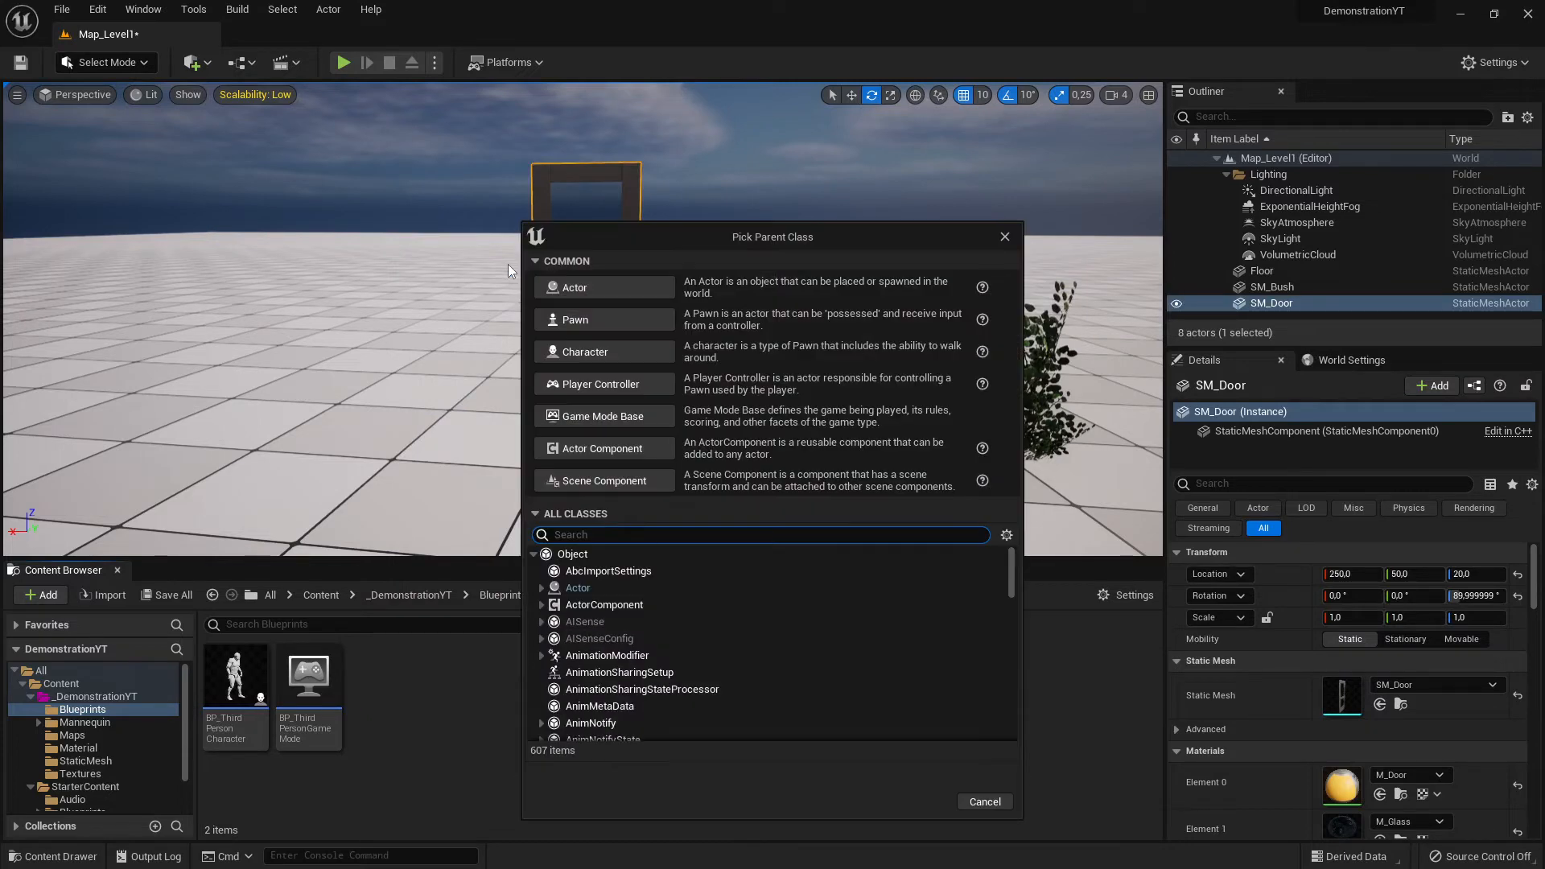
drag(688, 230, 930, 255)
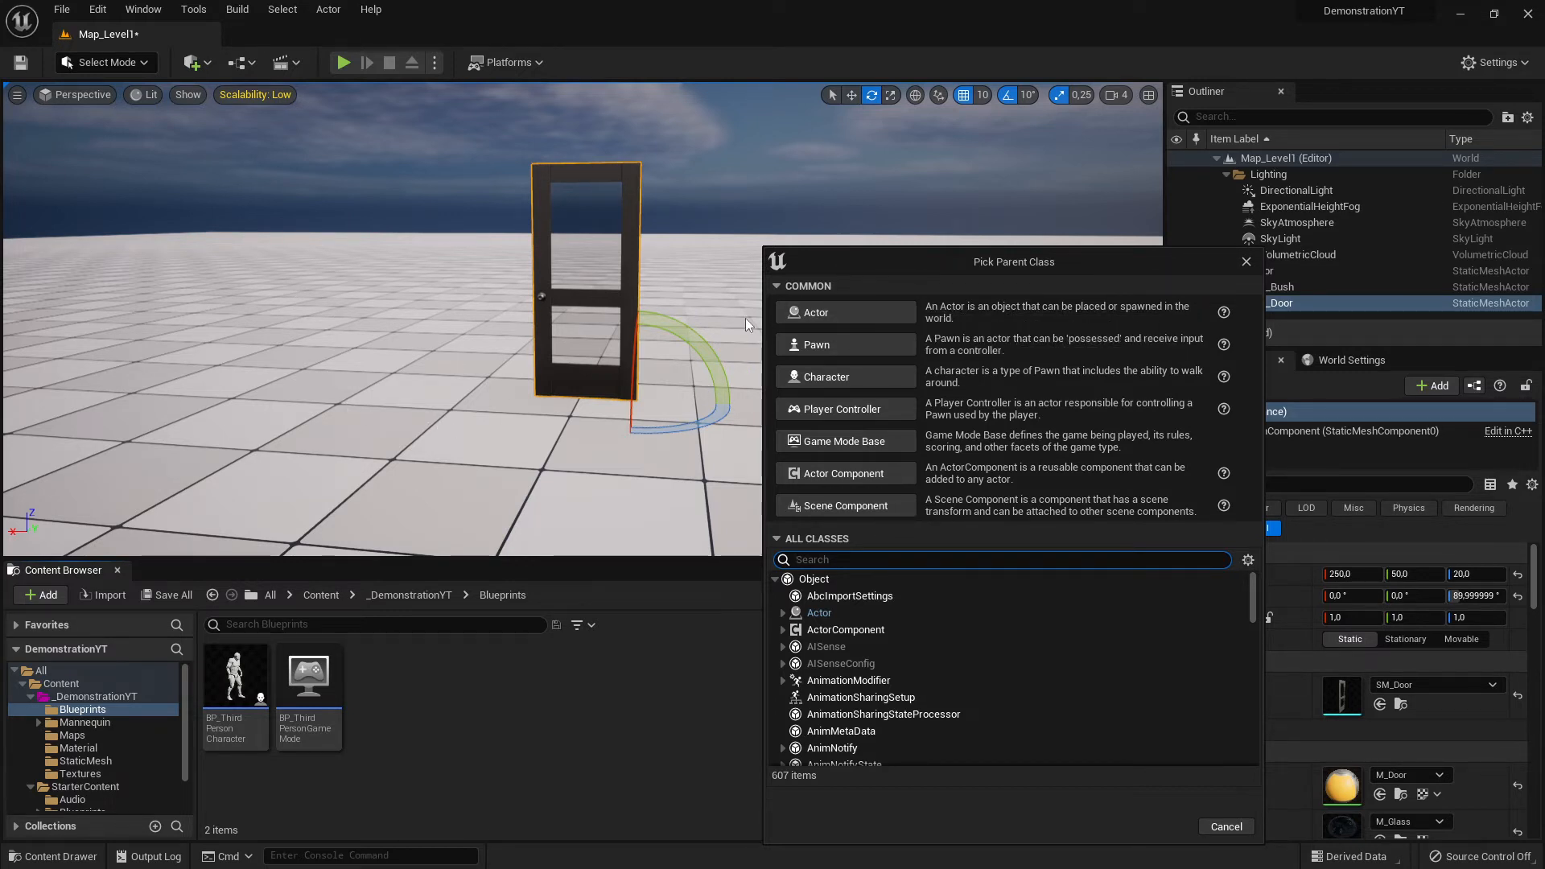
drag(881, 256, 725, 525)
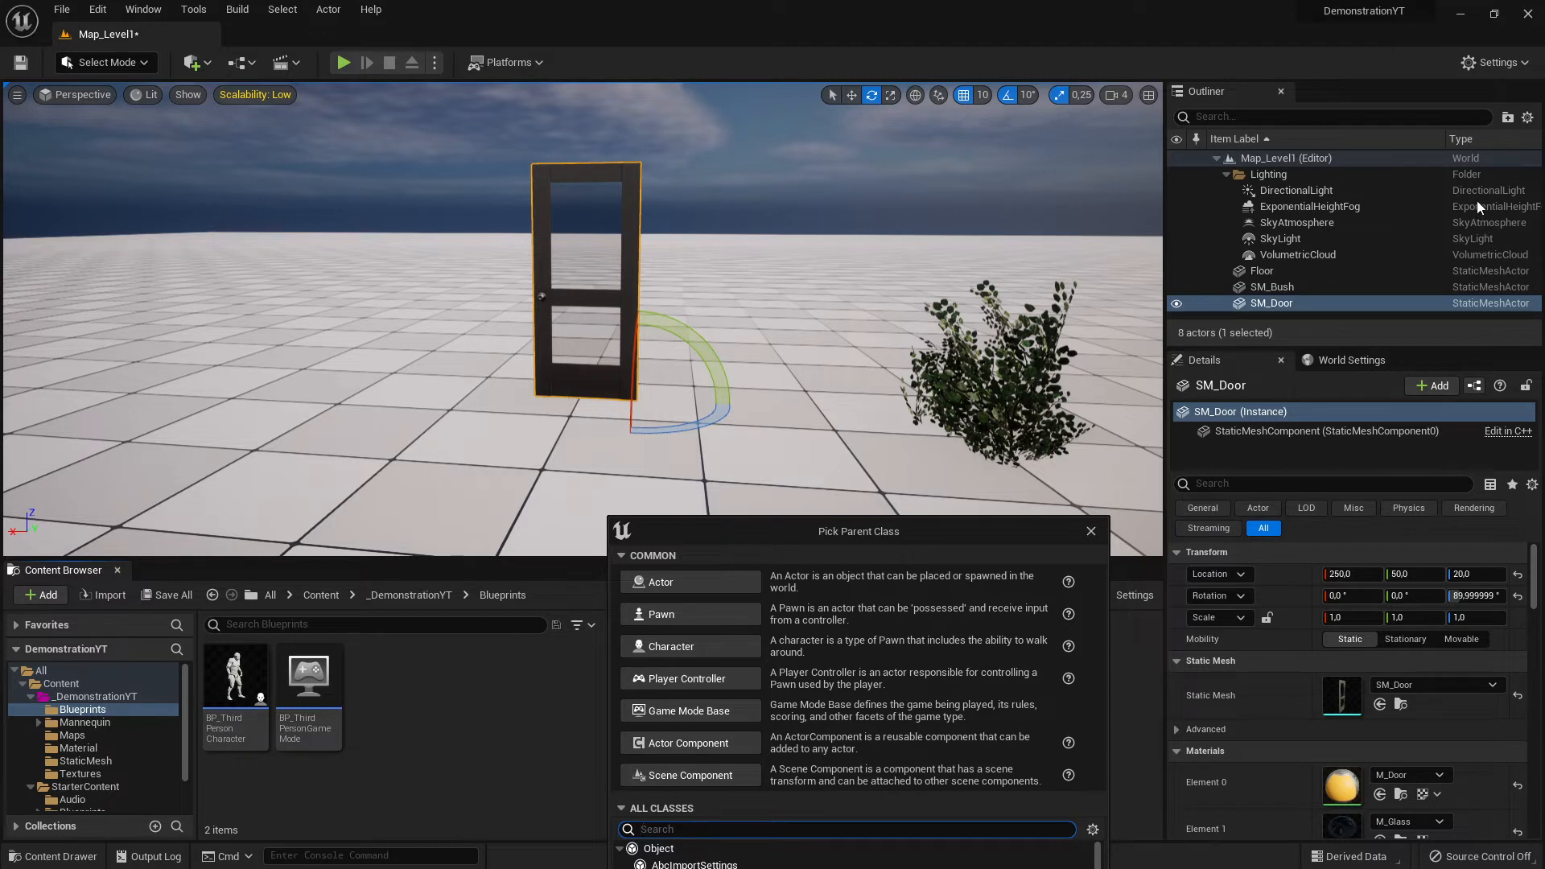
click(1344, 193)
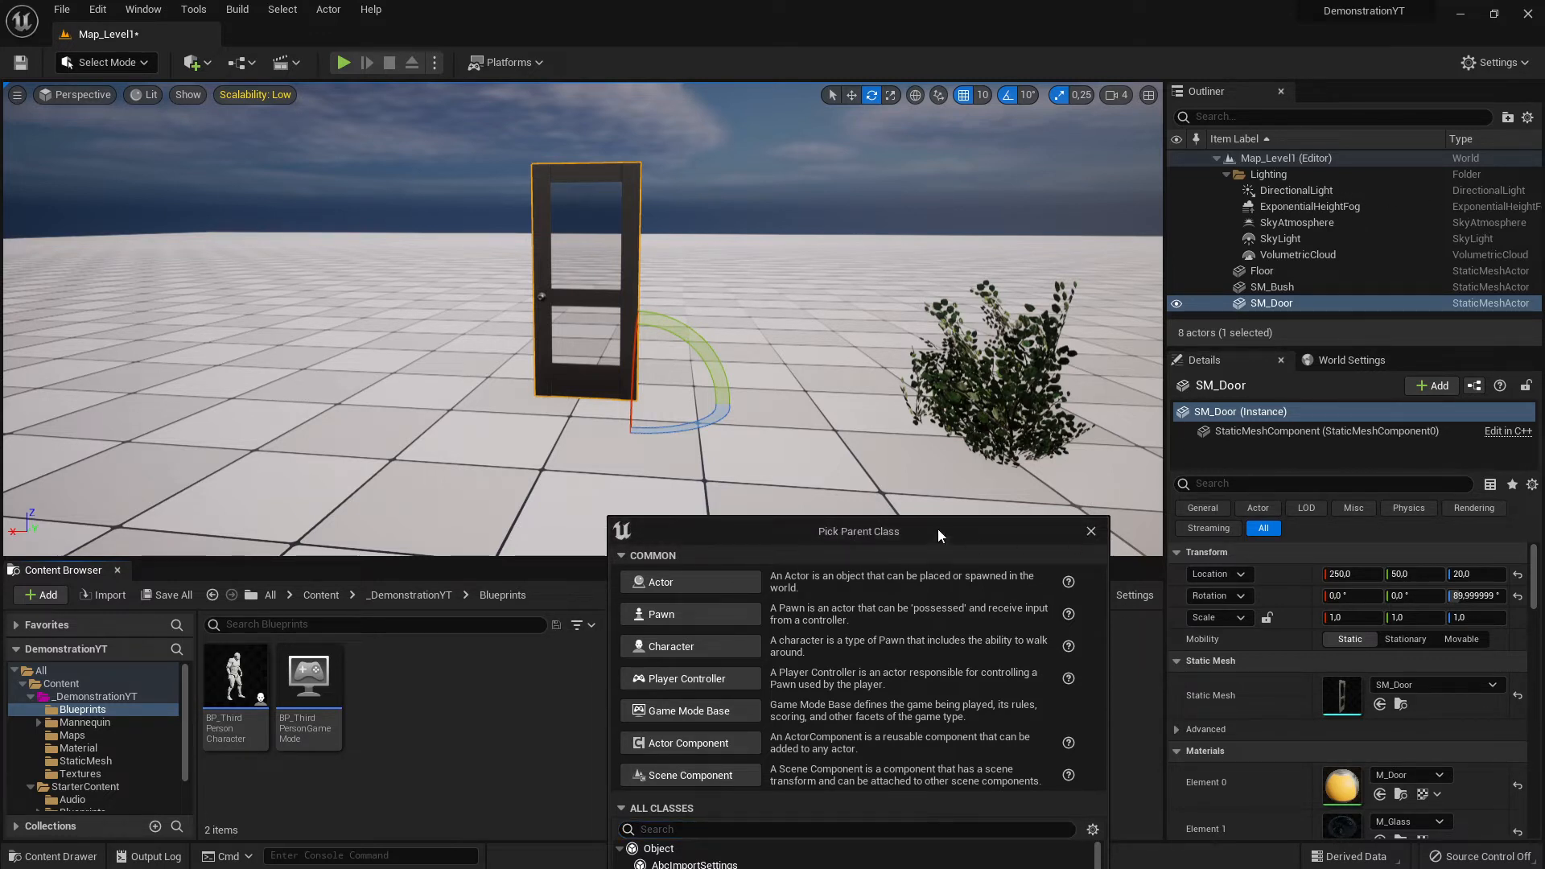
drag(938, 529, 962, 422)
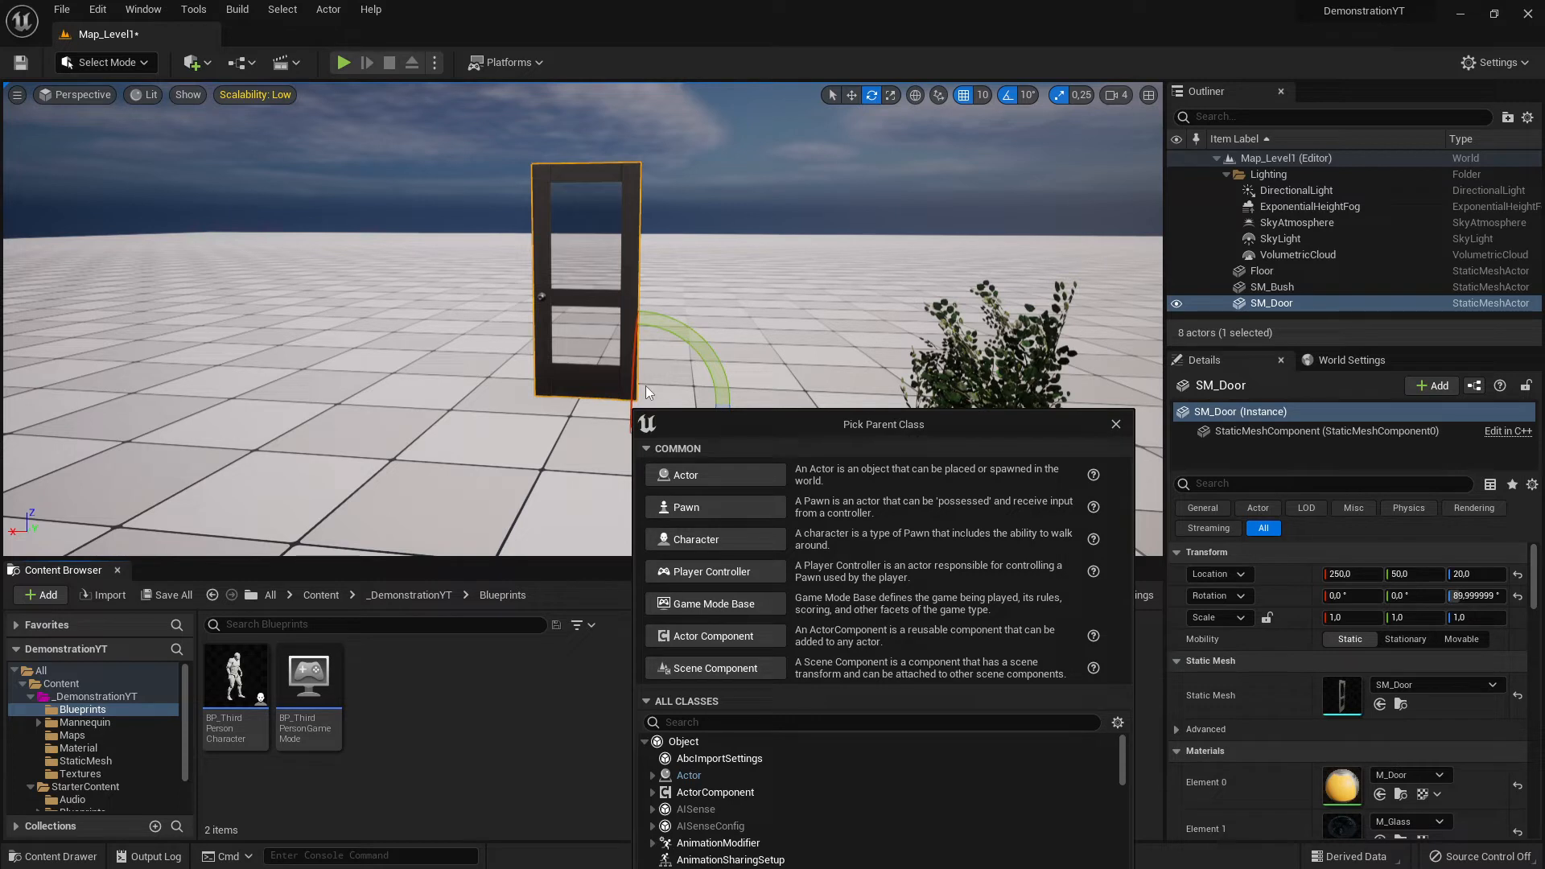
drag(797, 431, 792, 330)
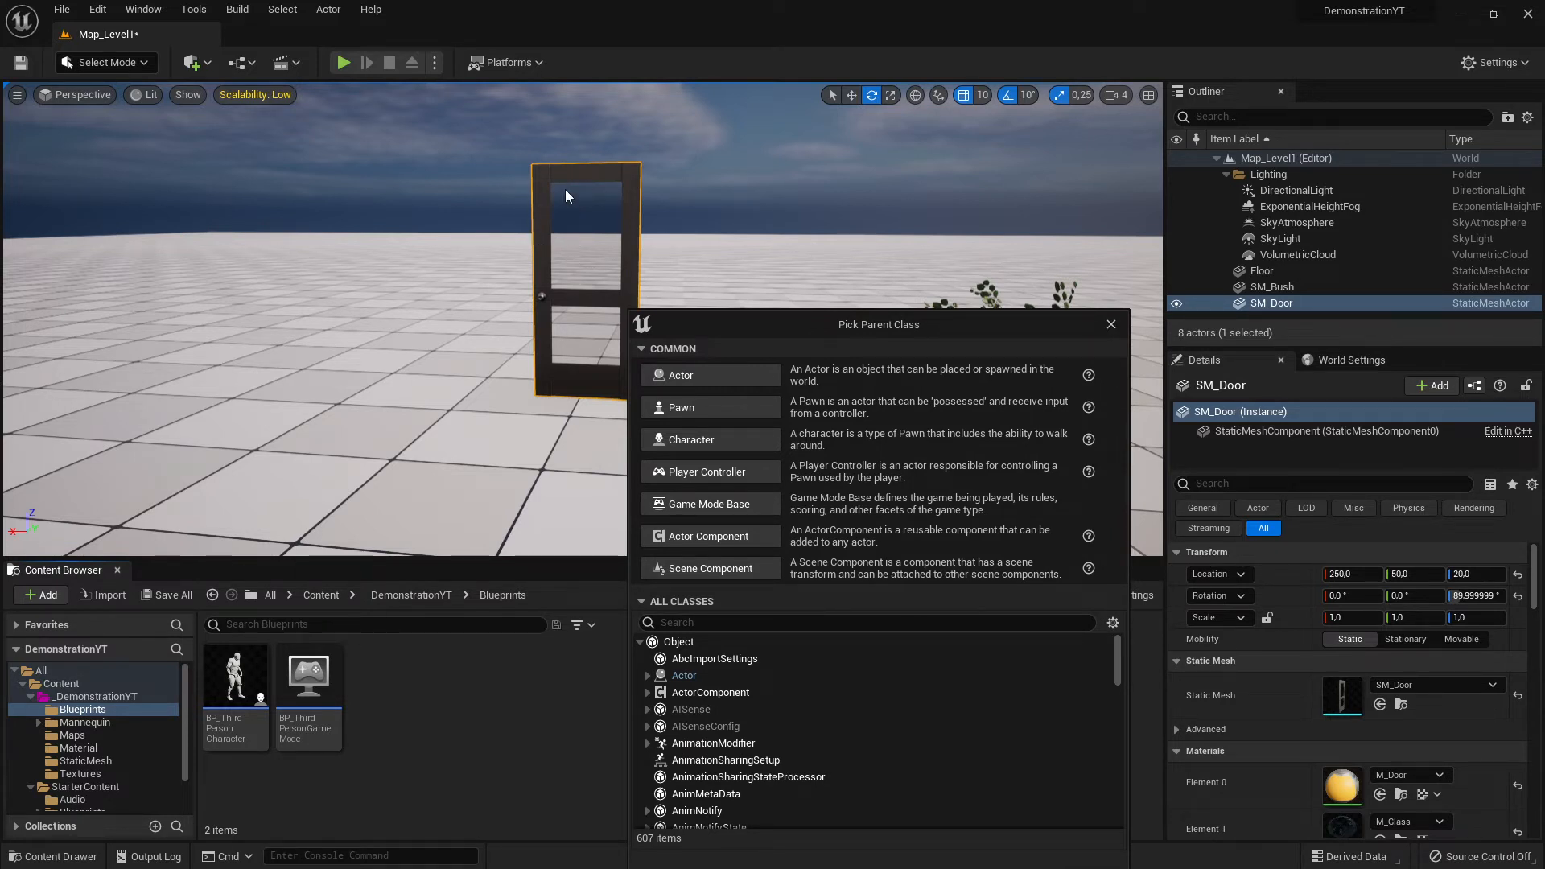
drag(758, 321, 813, 205)
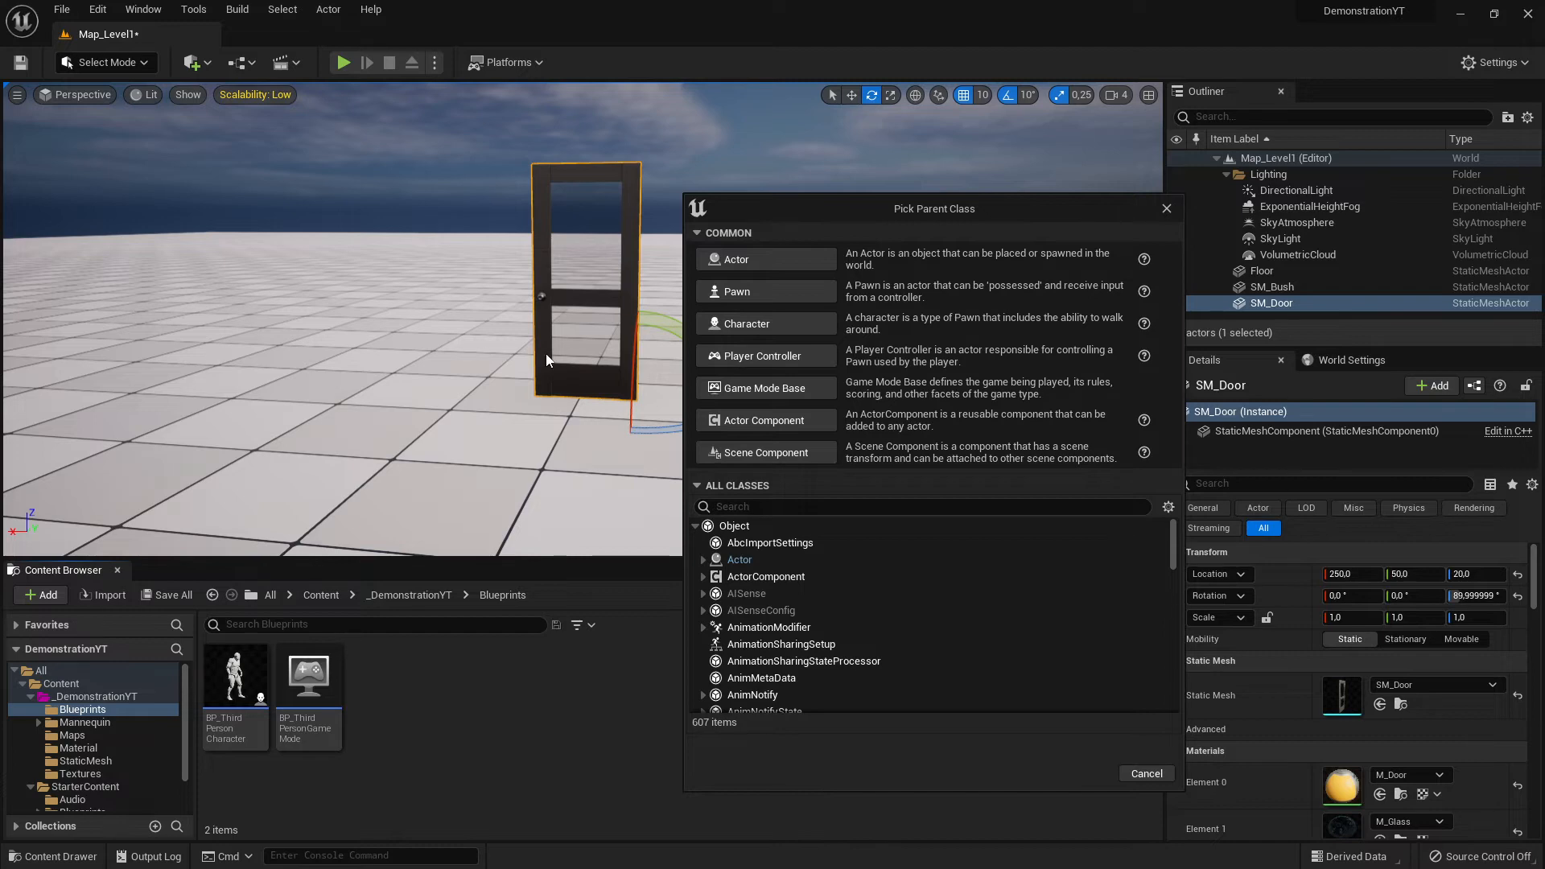
Choose Actor as the parent class and name the new blueprint BP_Door.
click(756, 261)
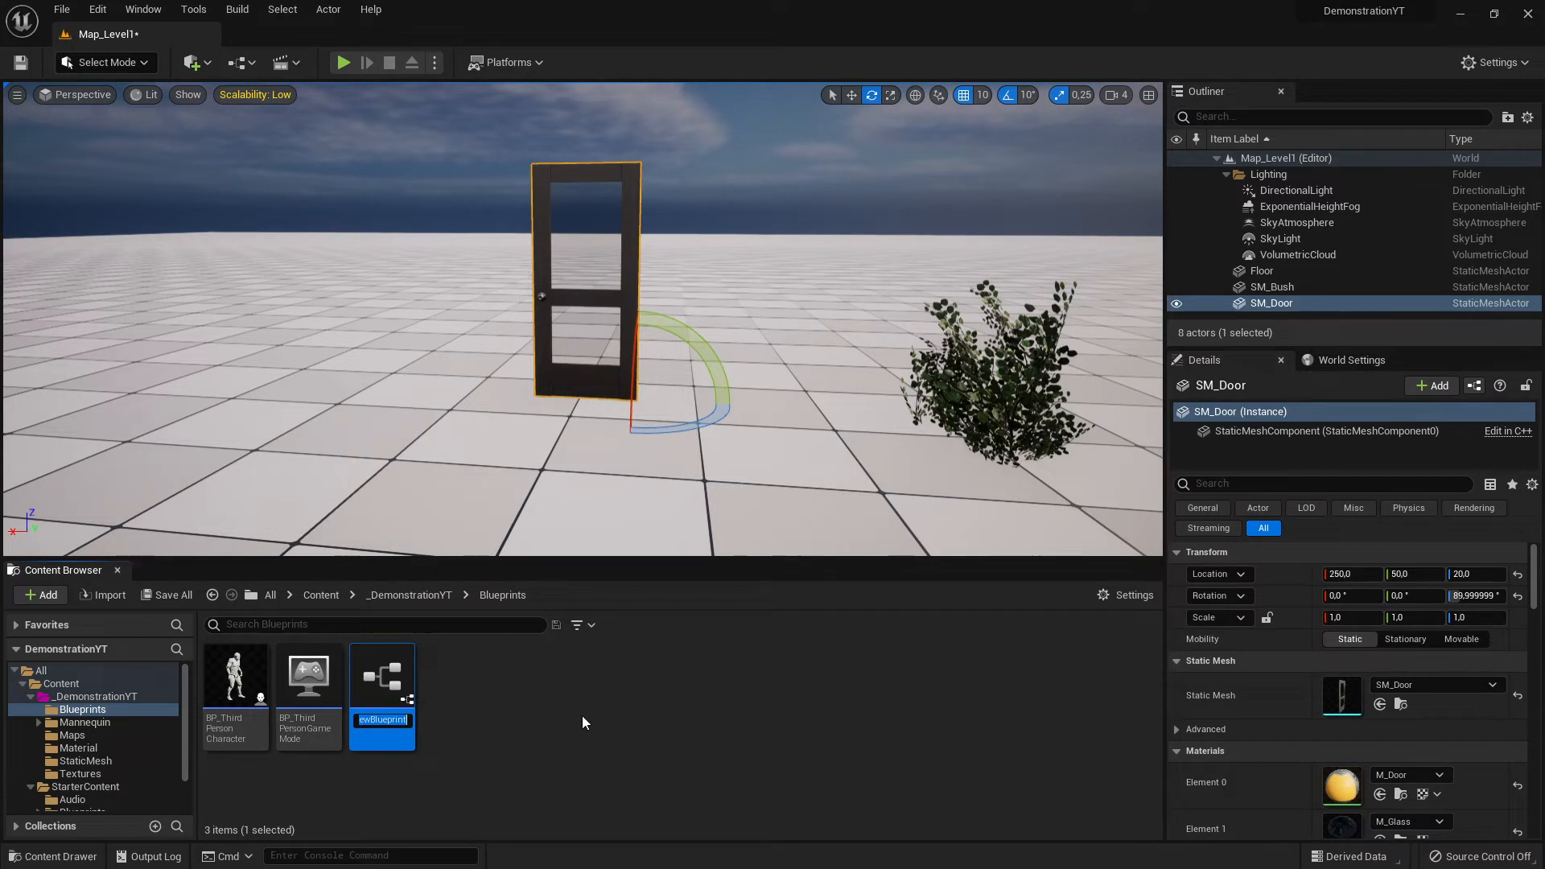
text(BP_)
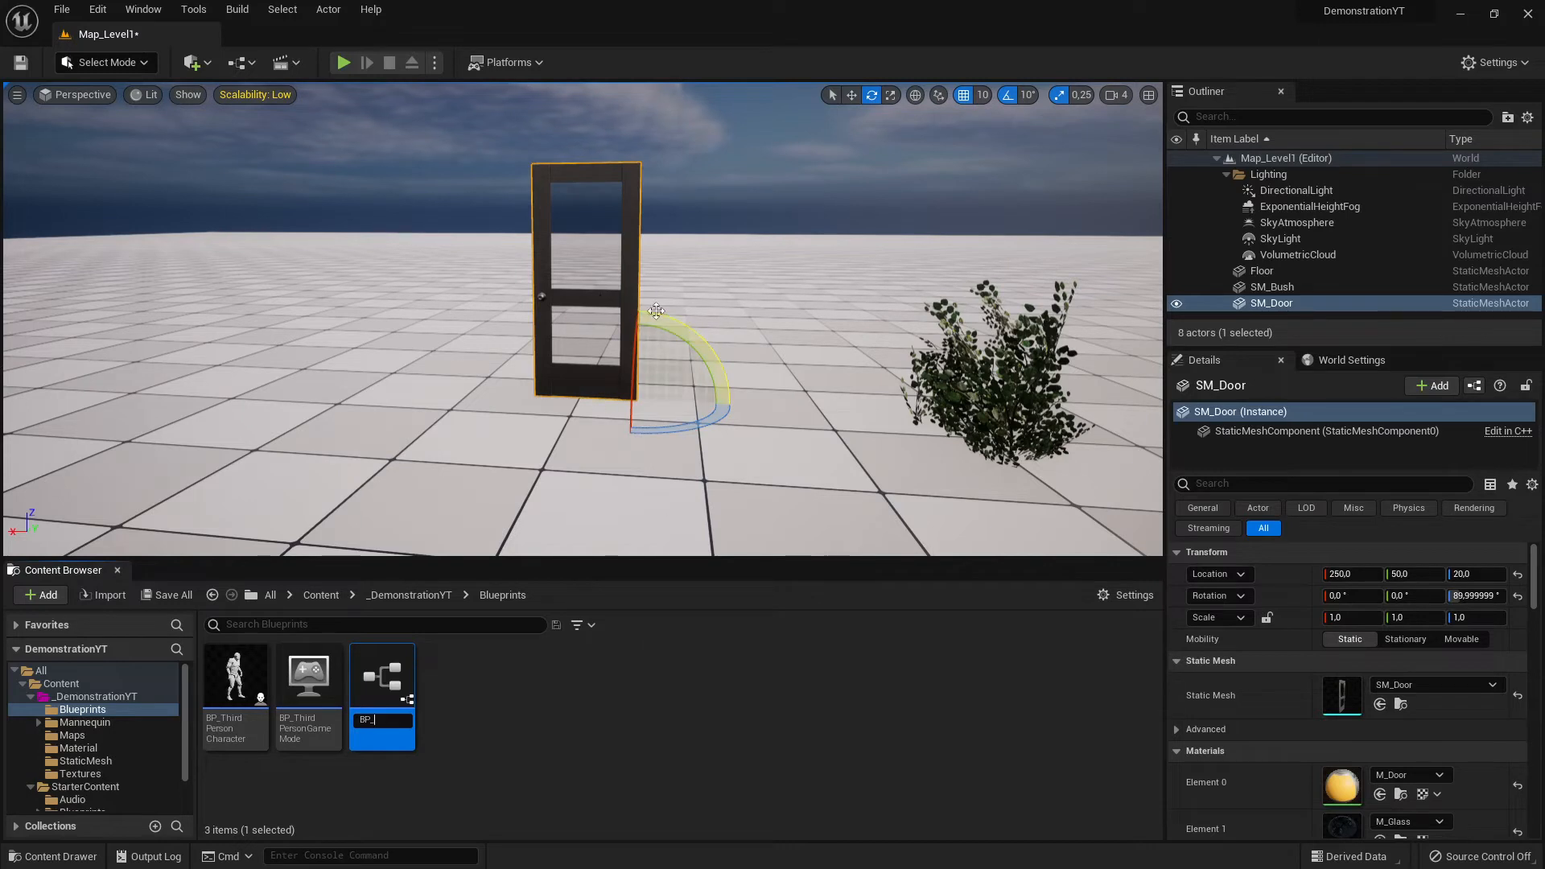
text(Door)
key(Return)
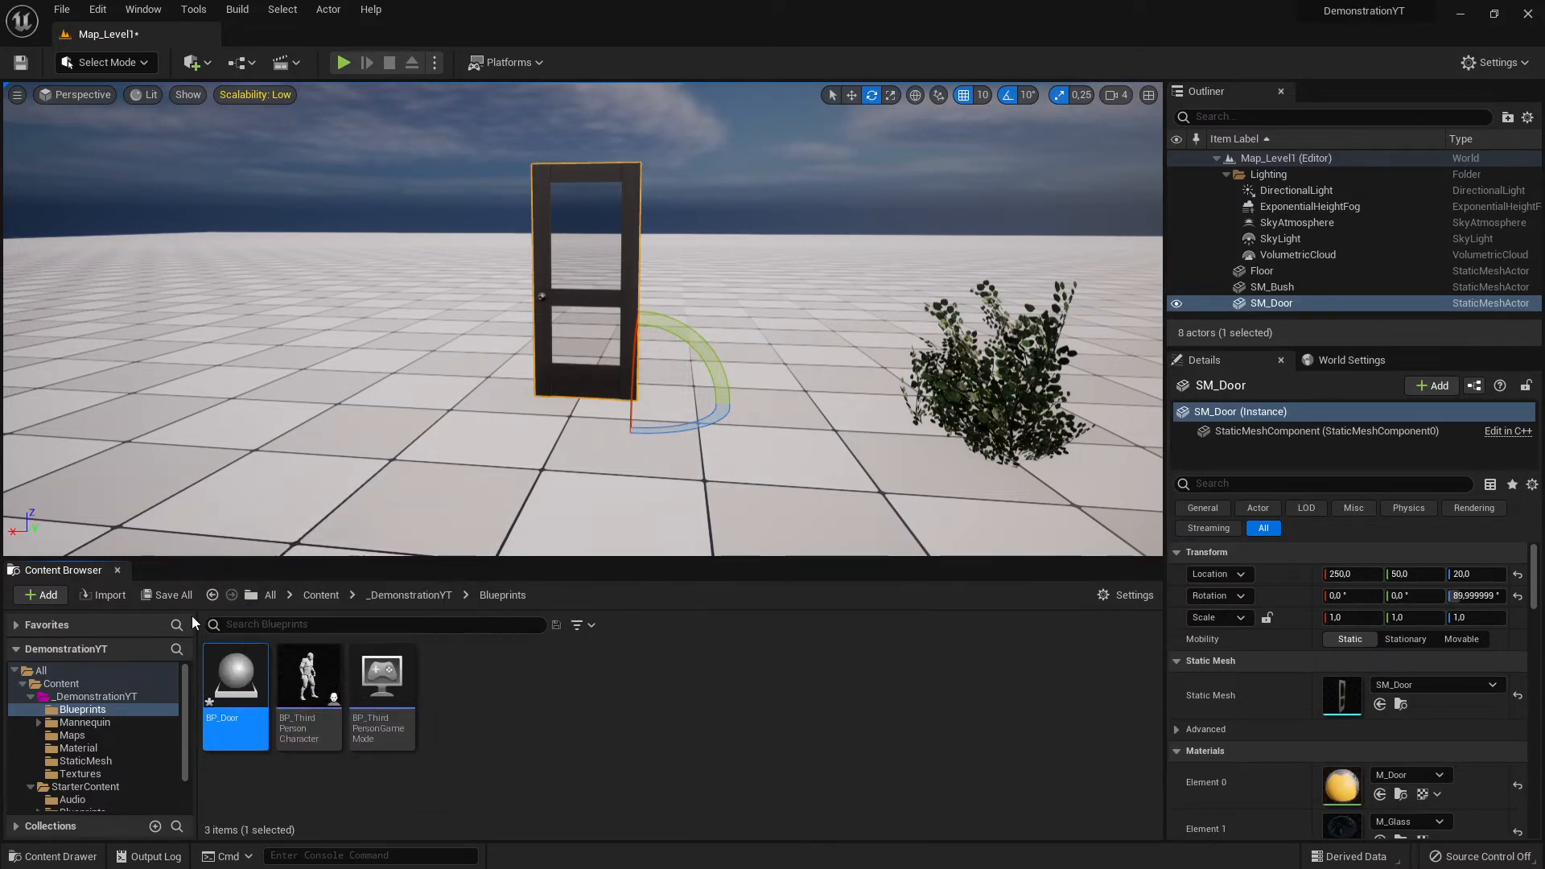
Save all unsaved content, including the level and BP_Door, and view the door from slightly farther away.
click(169, 596)
click(894, 624)
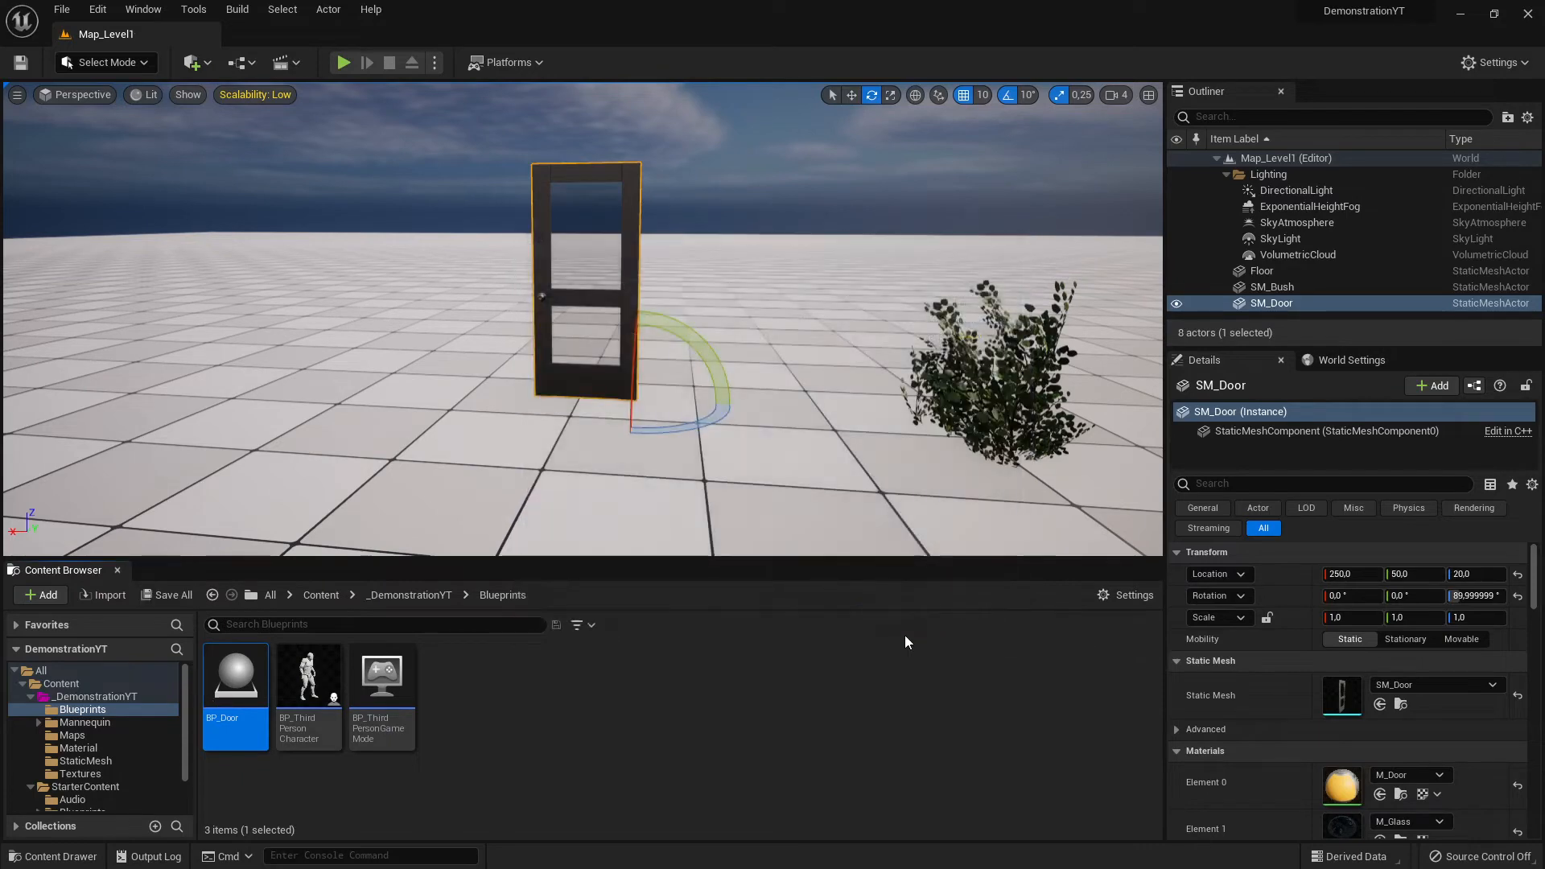
mouse_move(655, 411)
right_down()
mouse_move(797, 412)
mouse_move(655, 422)
mouse_move(663, 405)
right_up()
key(s)
key(w)
key(s)
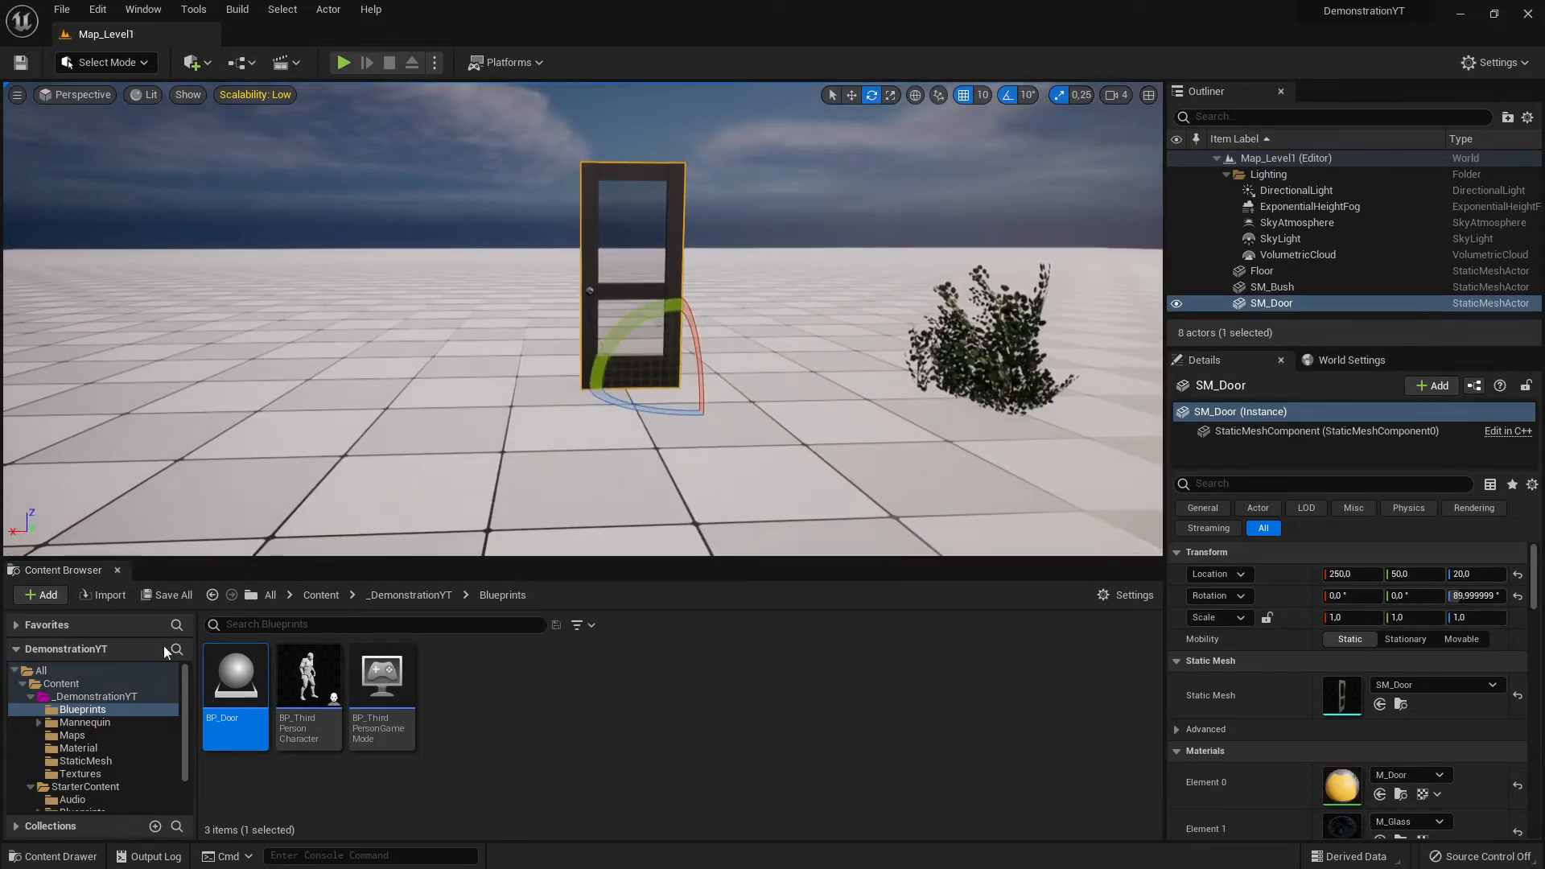
Open BP_Door in the blueprint editor and switch to Map_Level1 and back.
double_click(230, 685)
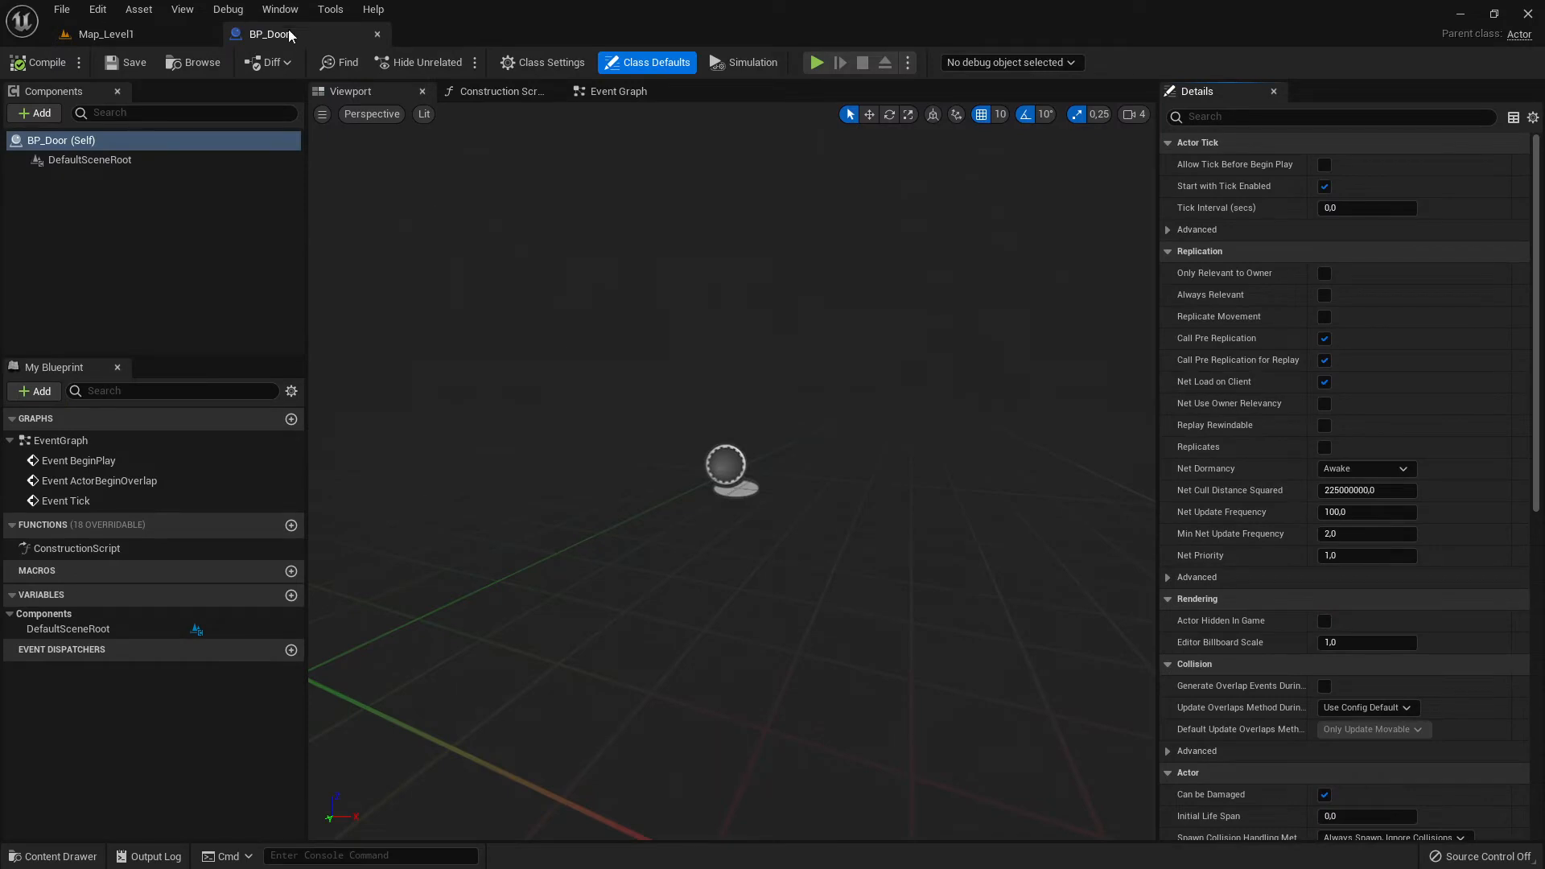
drag(290, 36, 254, 36)
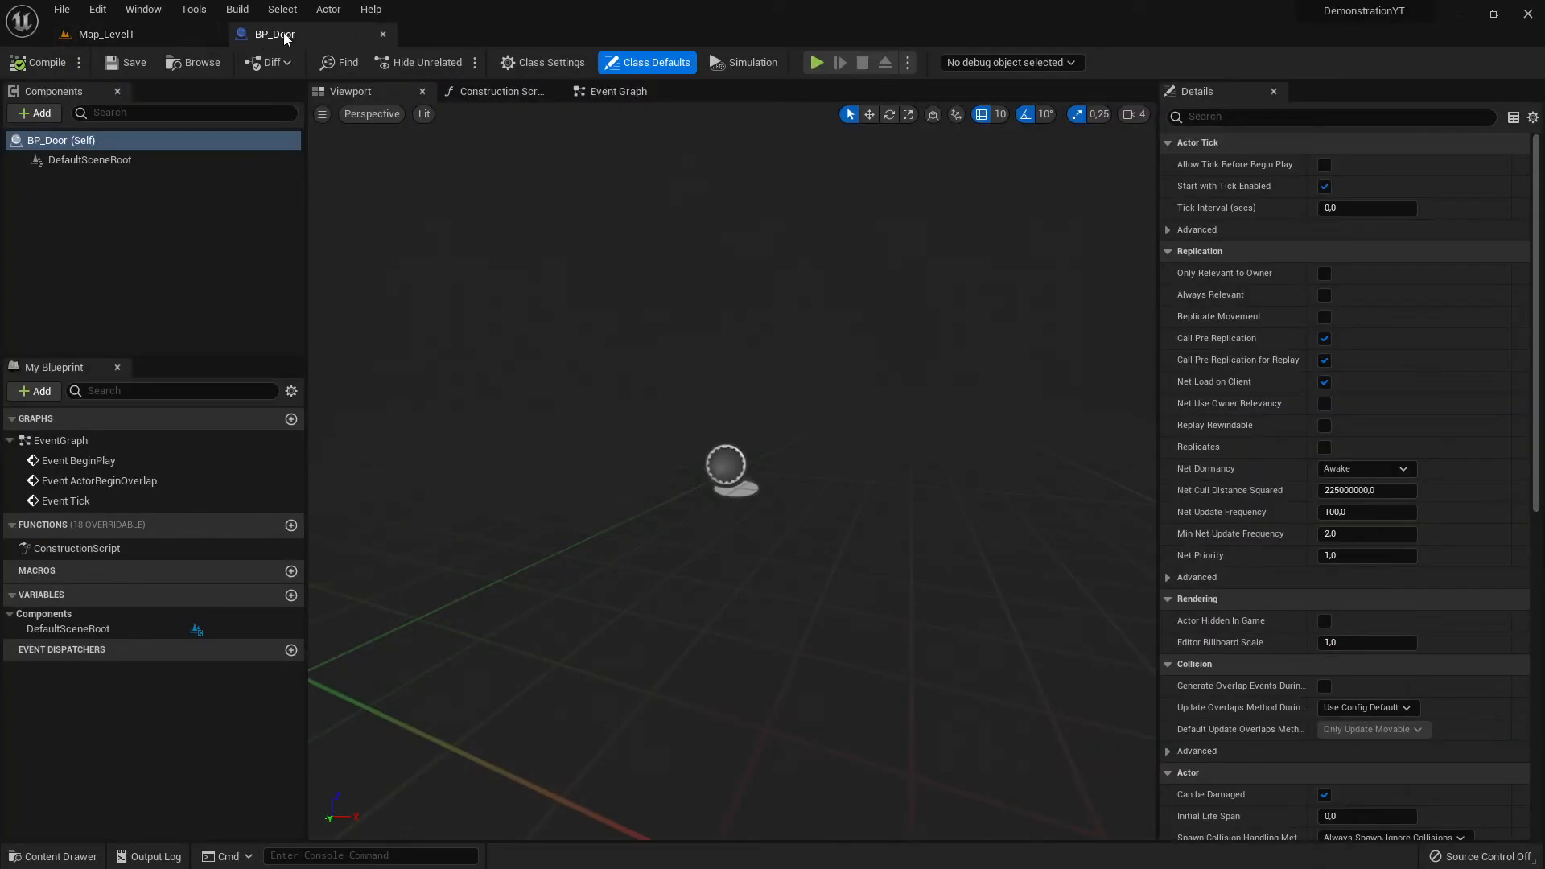
click(127, 37)
click(261, 39)
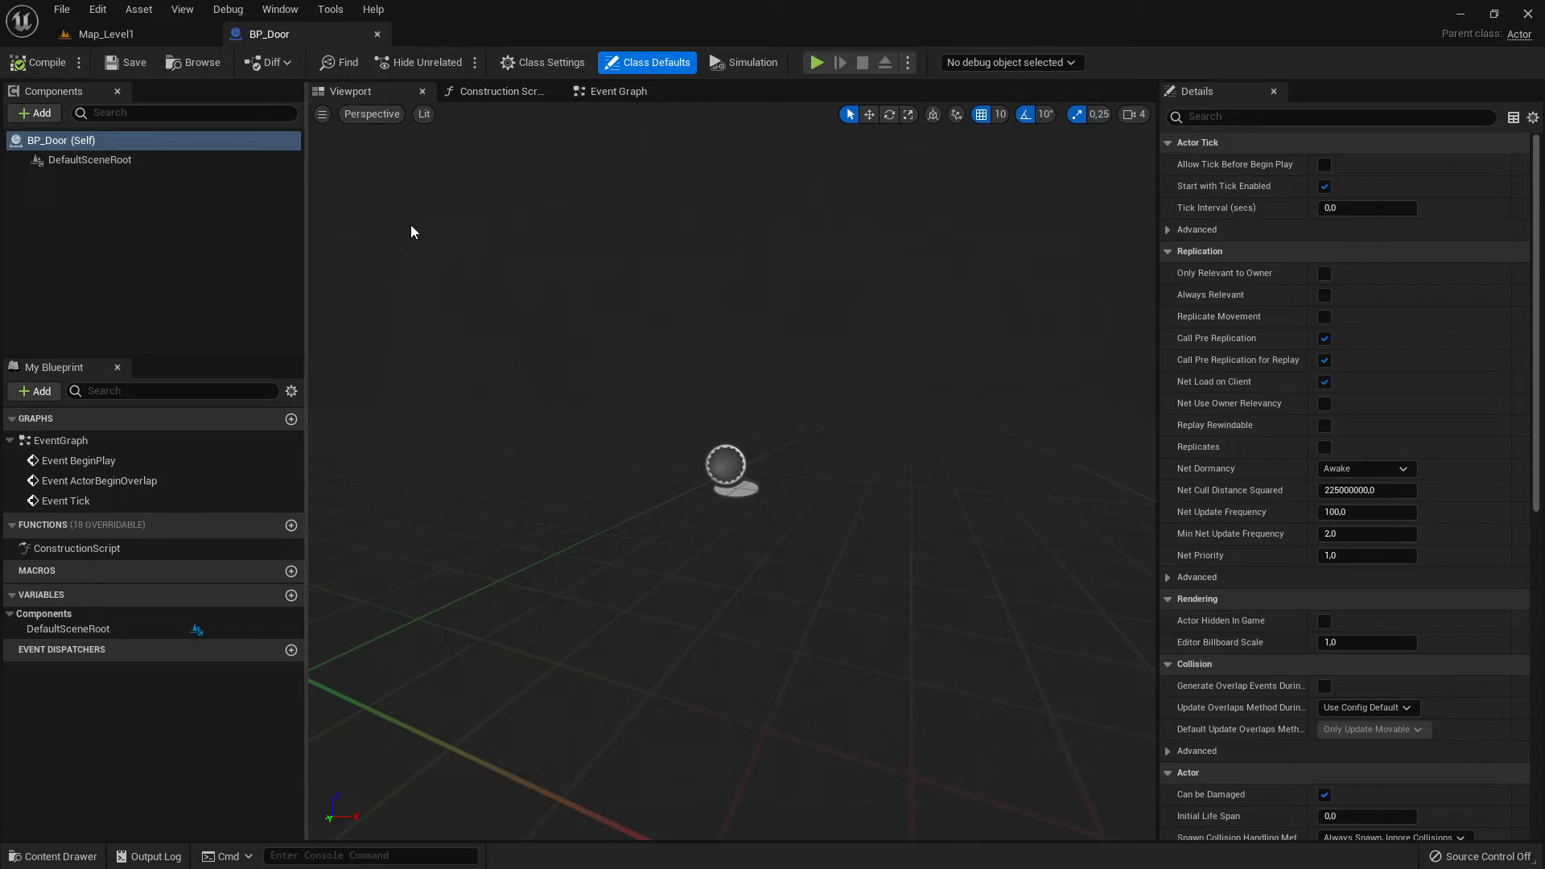
Look through BP_Door's Construction Script, Viewport and Event Graph, and return to Map_Level1.
click(507, 91)
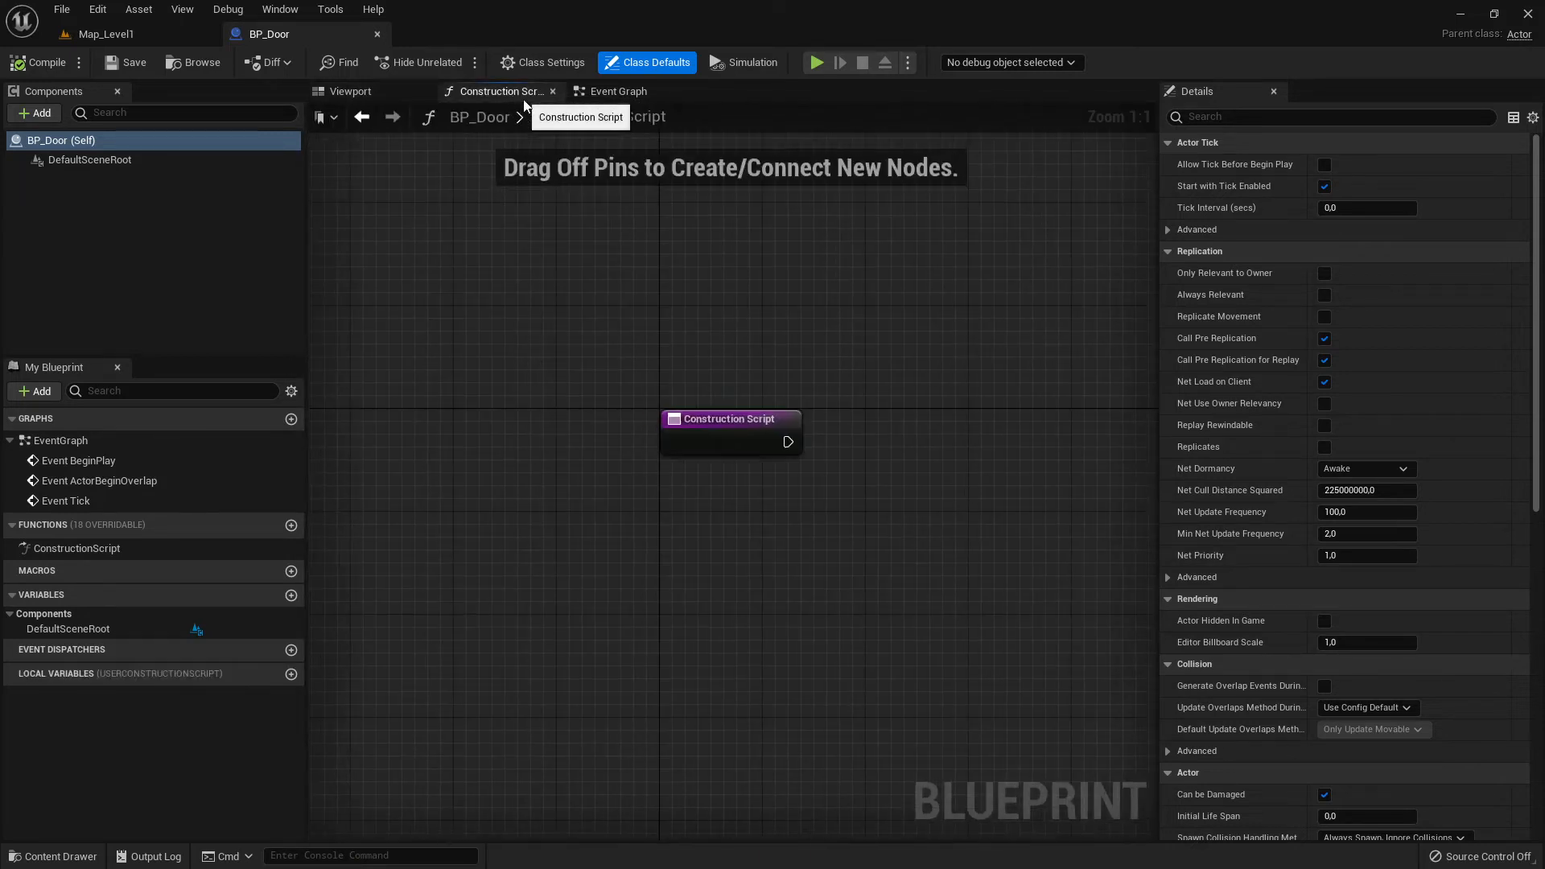
click(379, 91)
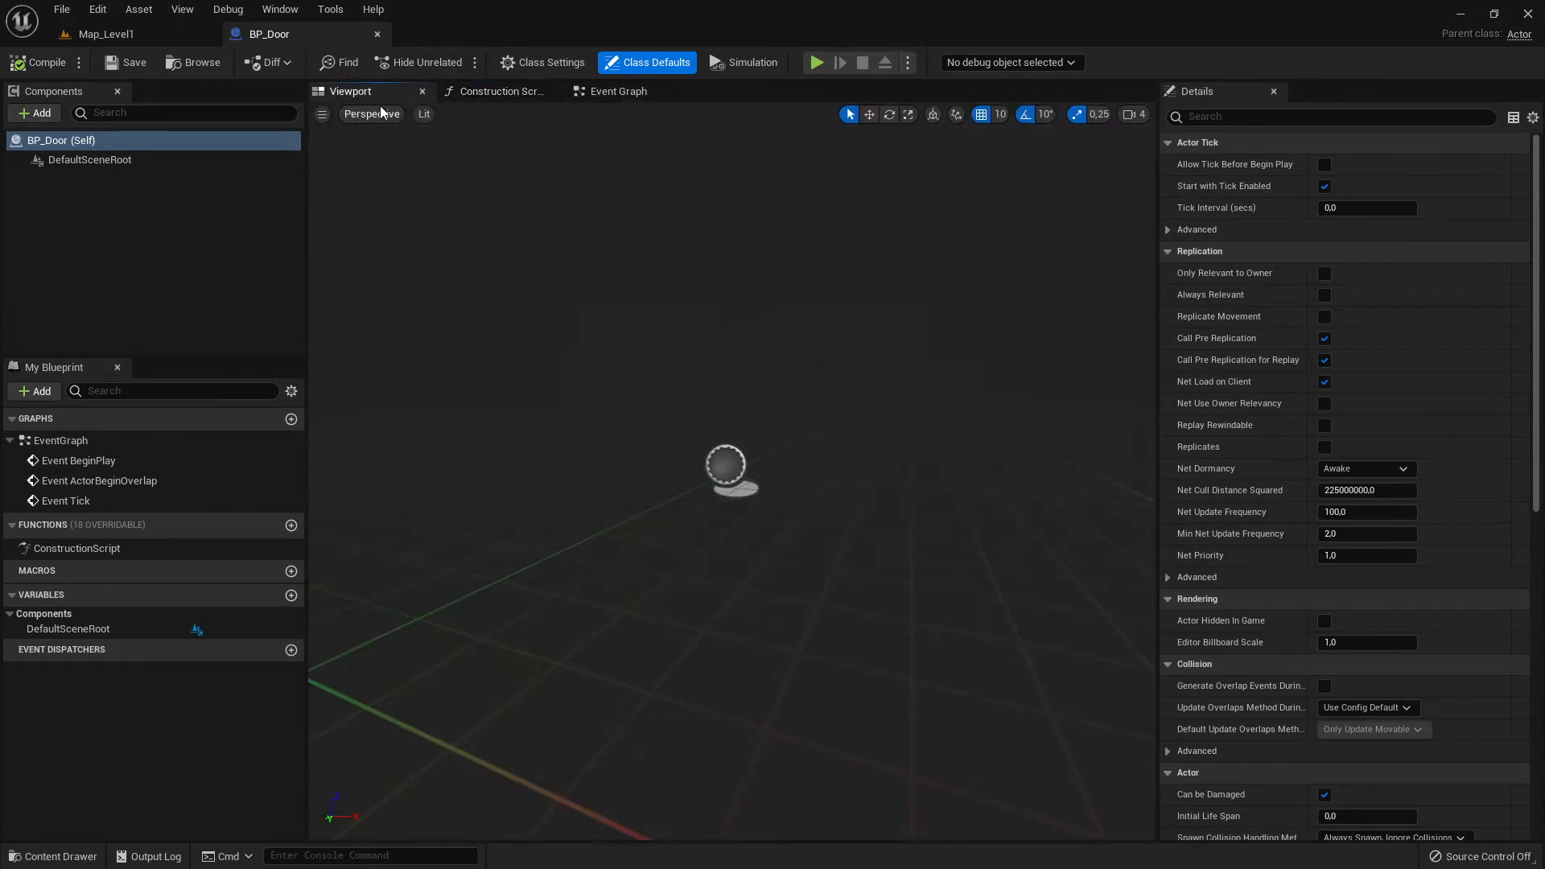
click(618, 91)
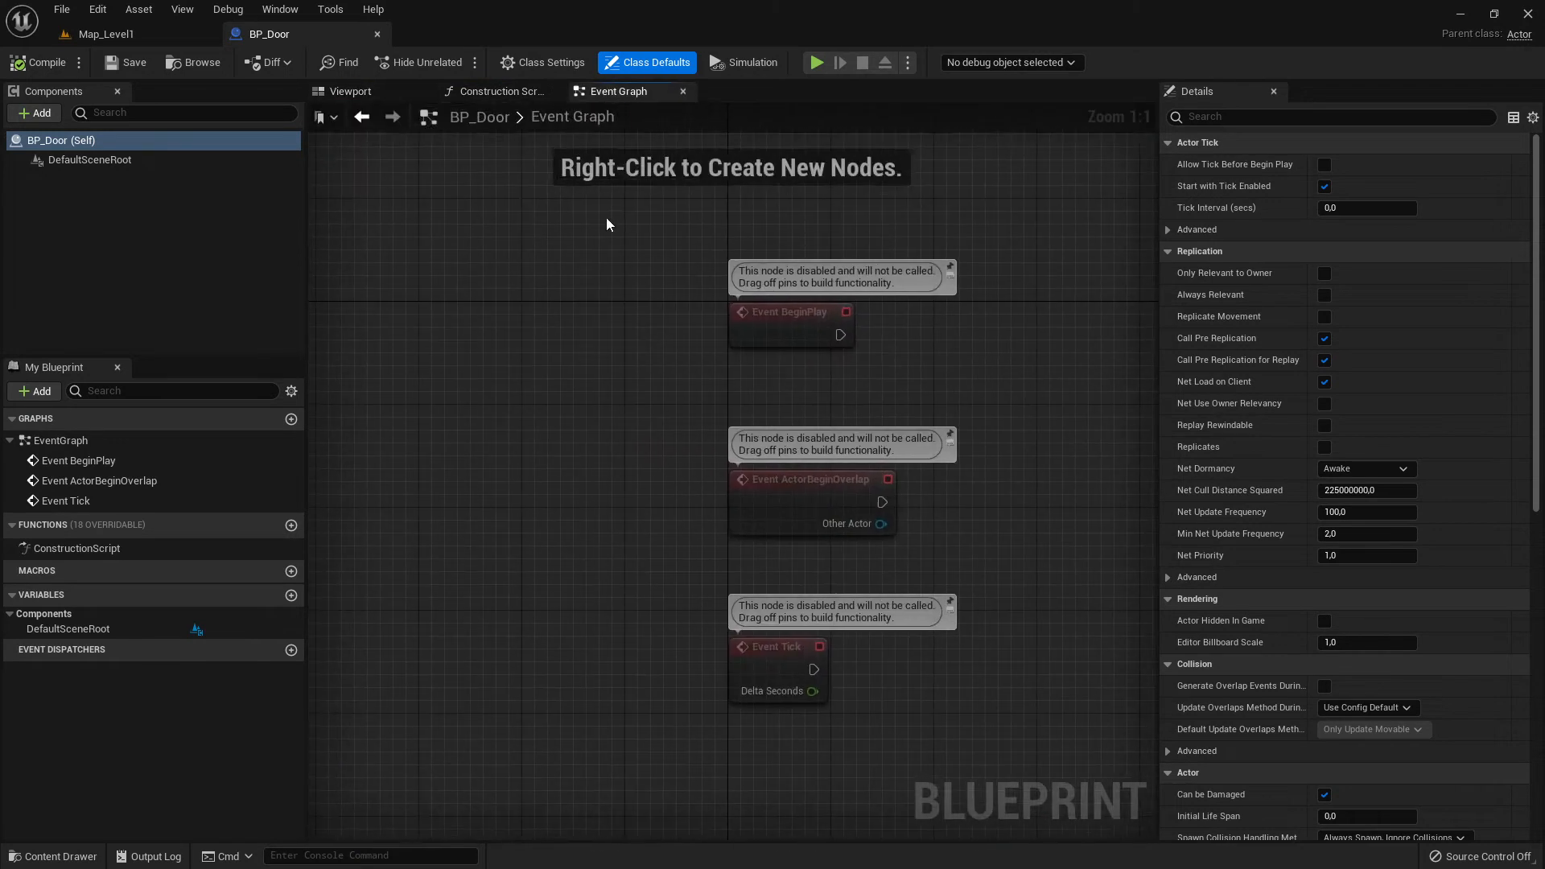
click(376, 91)
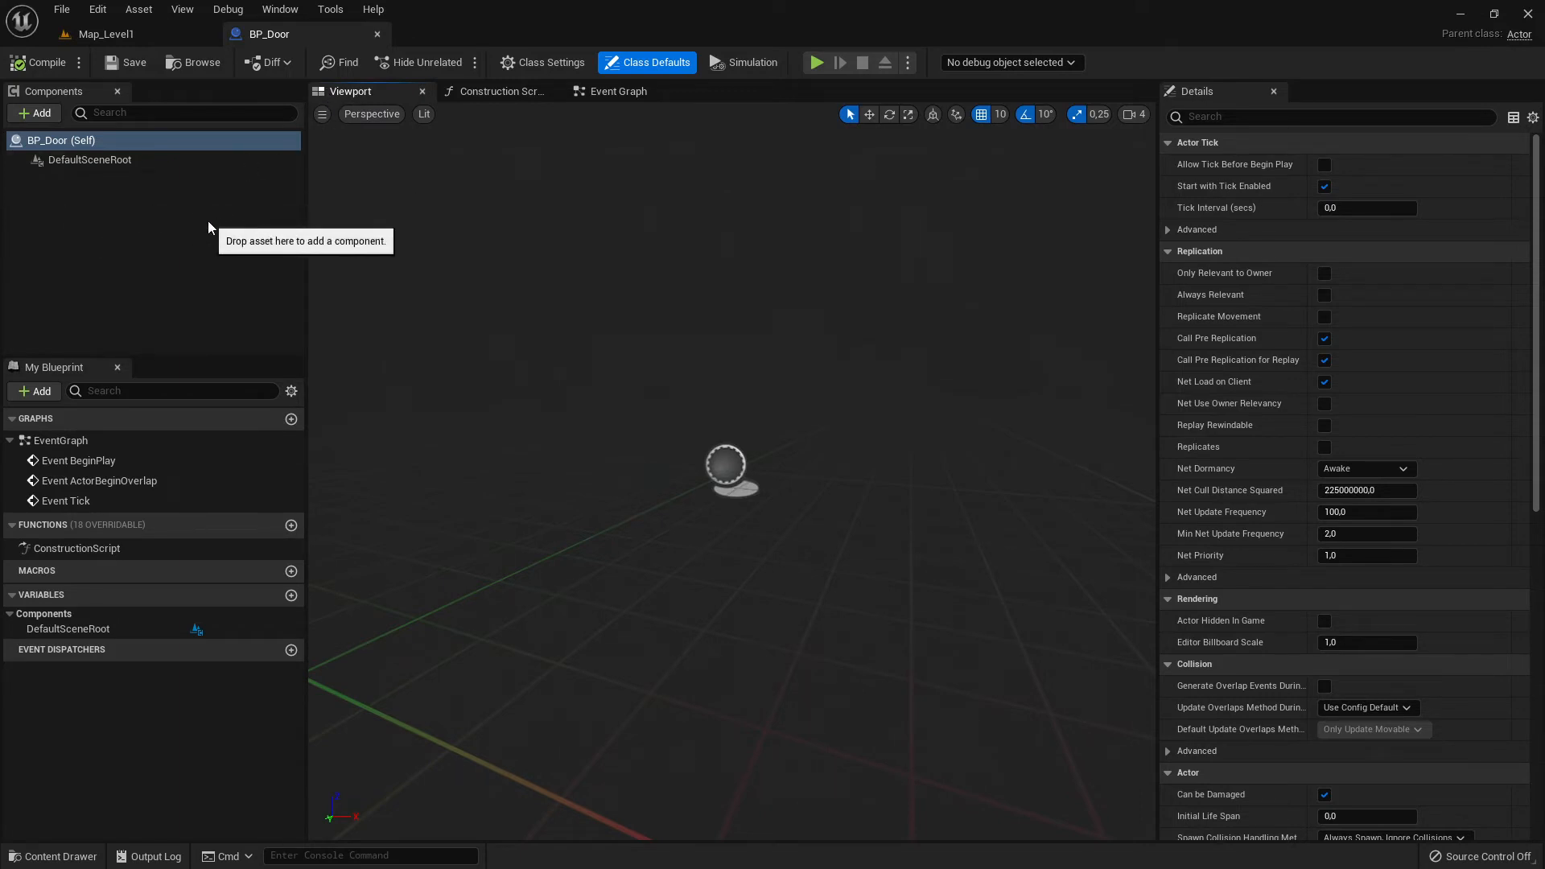
click(170, 235)
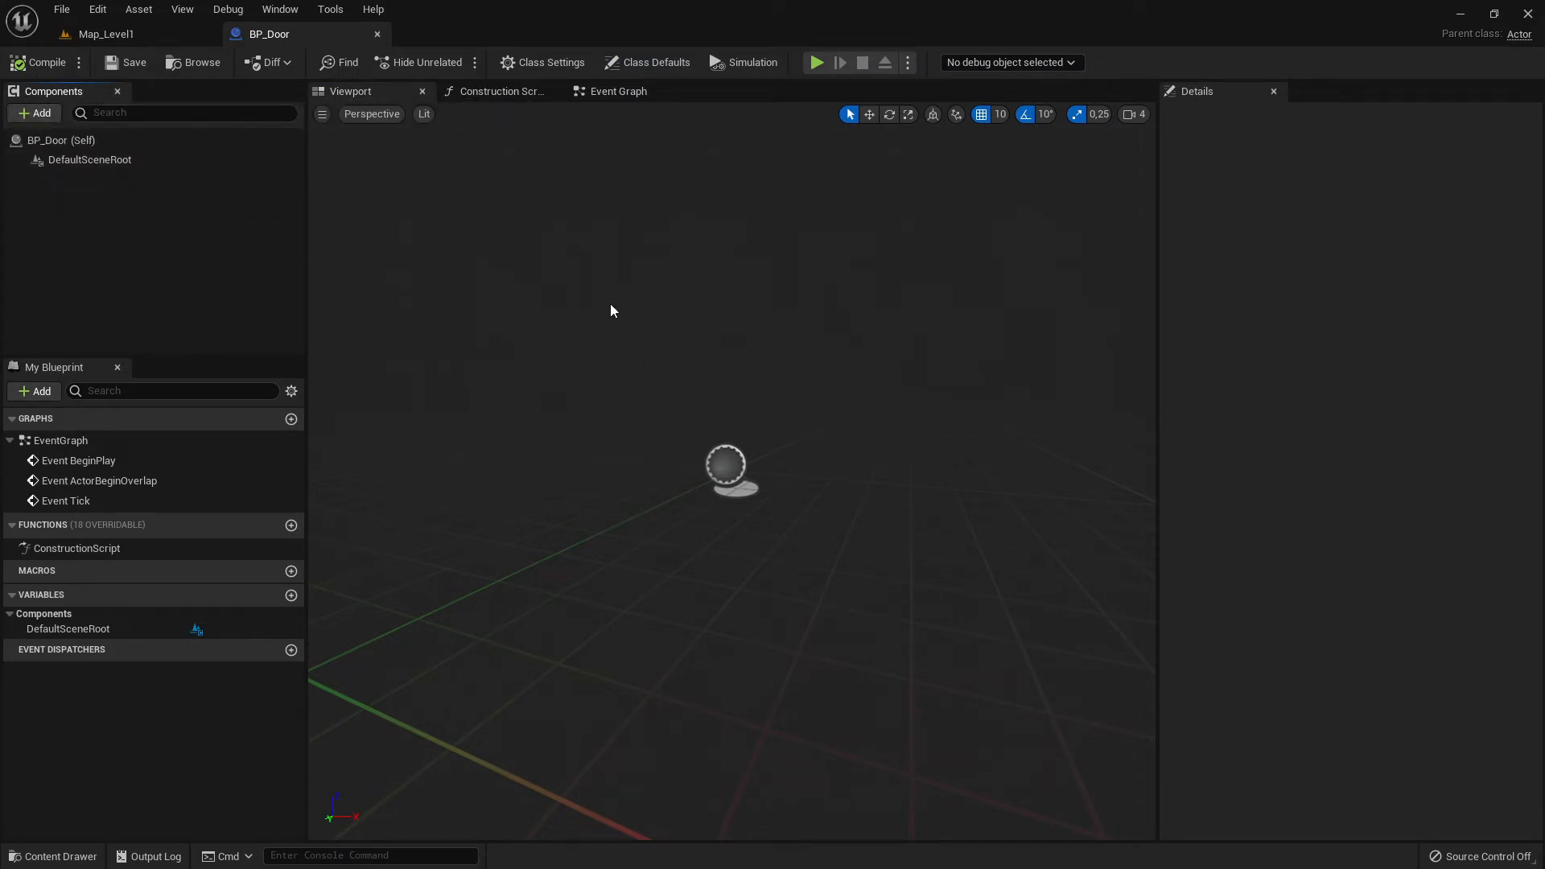
click(138, 36)
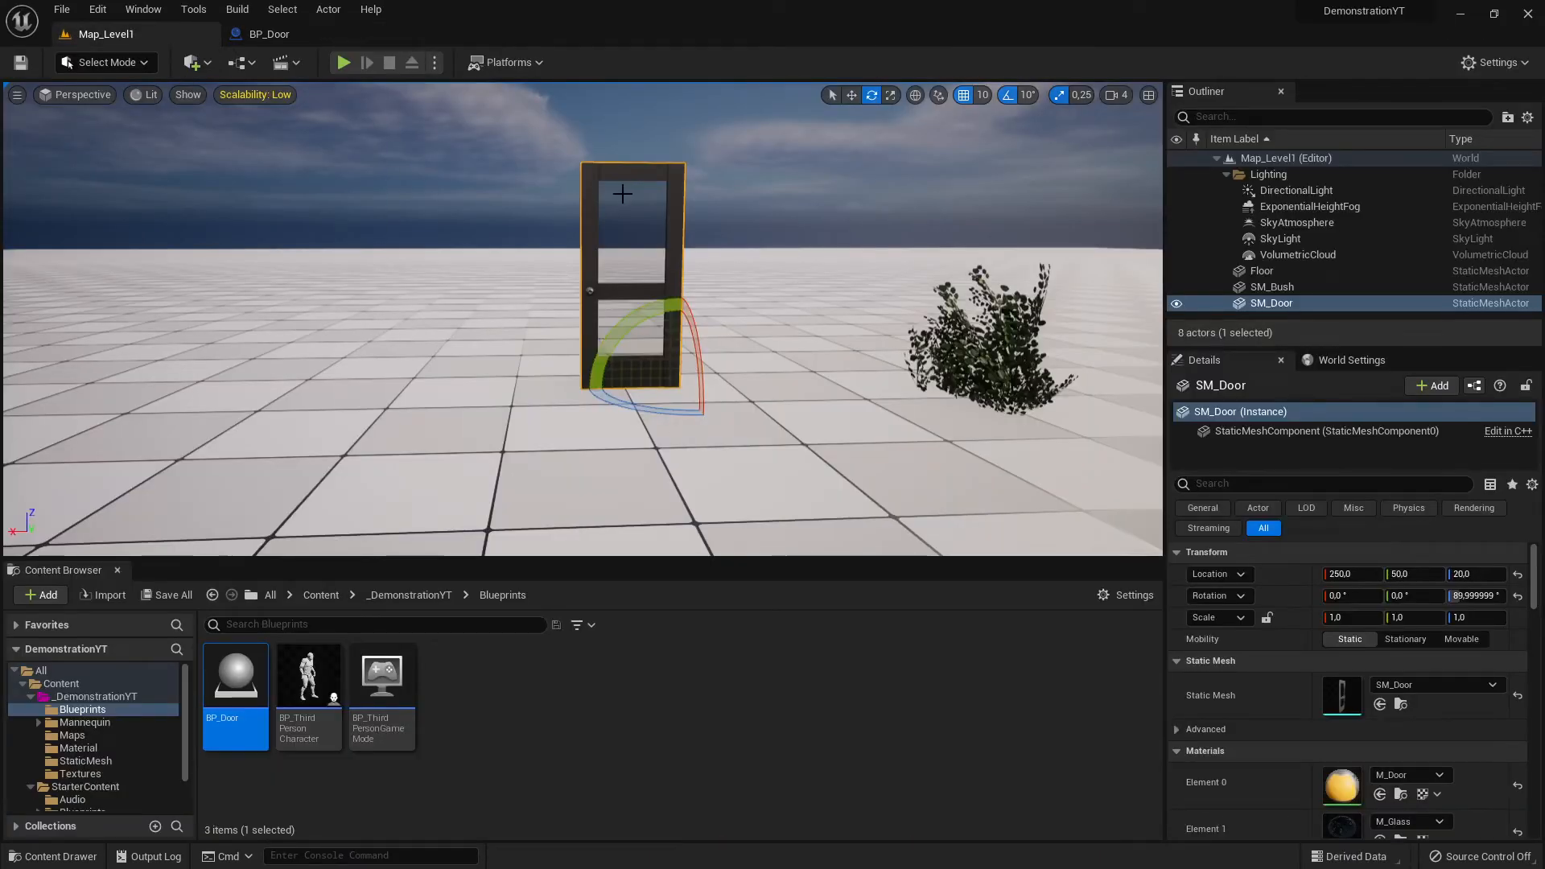
Add a Static Mesh component to BP_Door with its default name and select it.
click(261, 34)
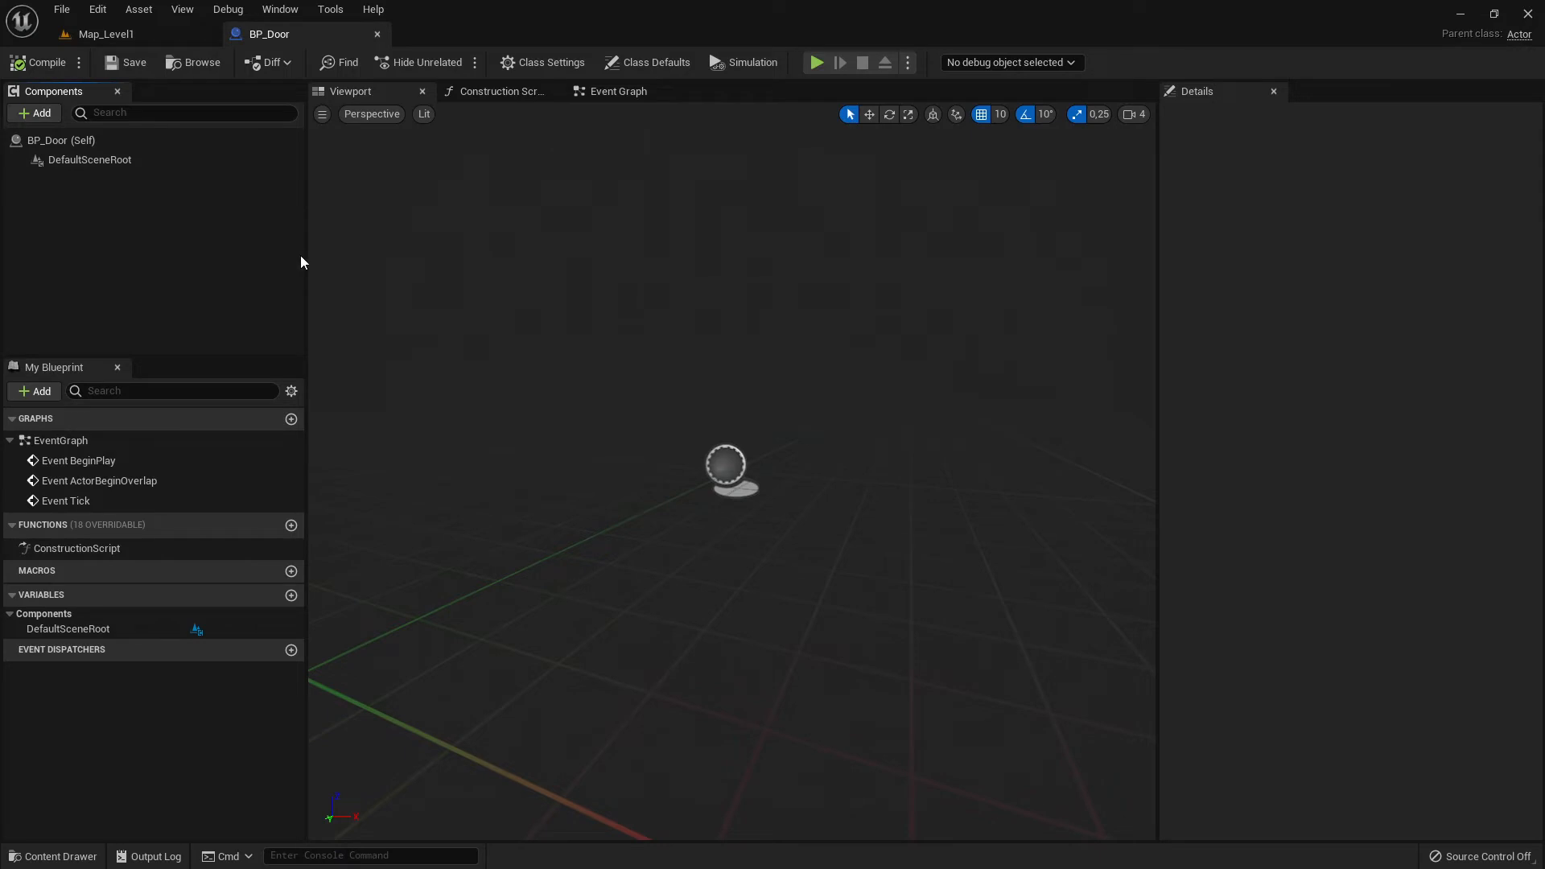
click(41, 111)
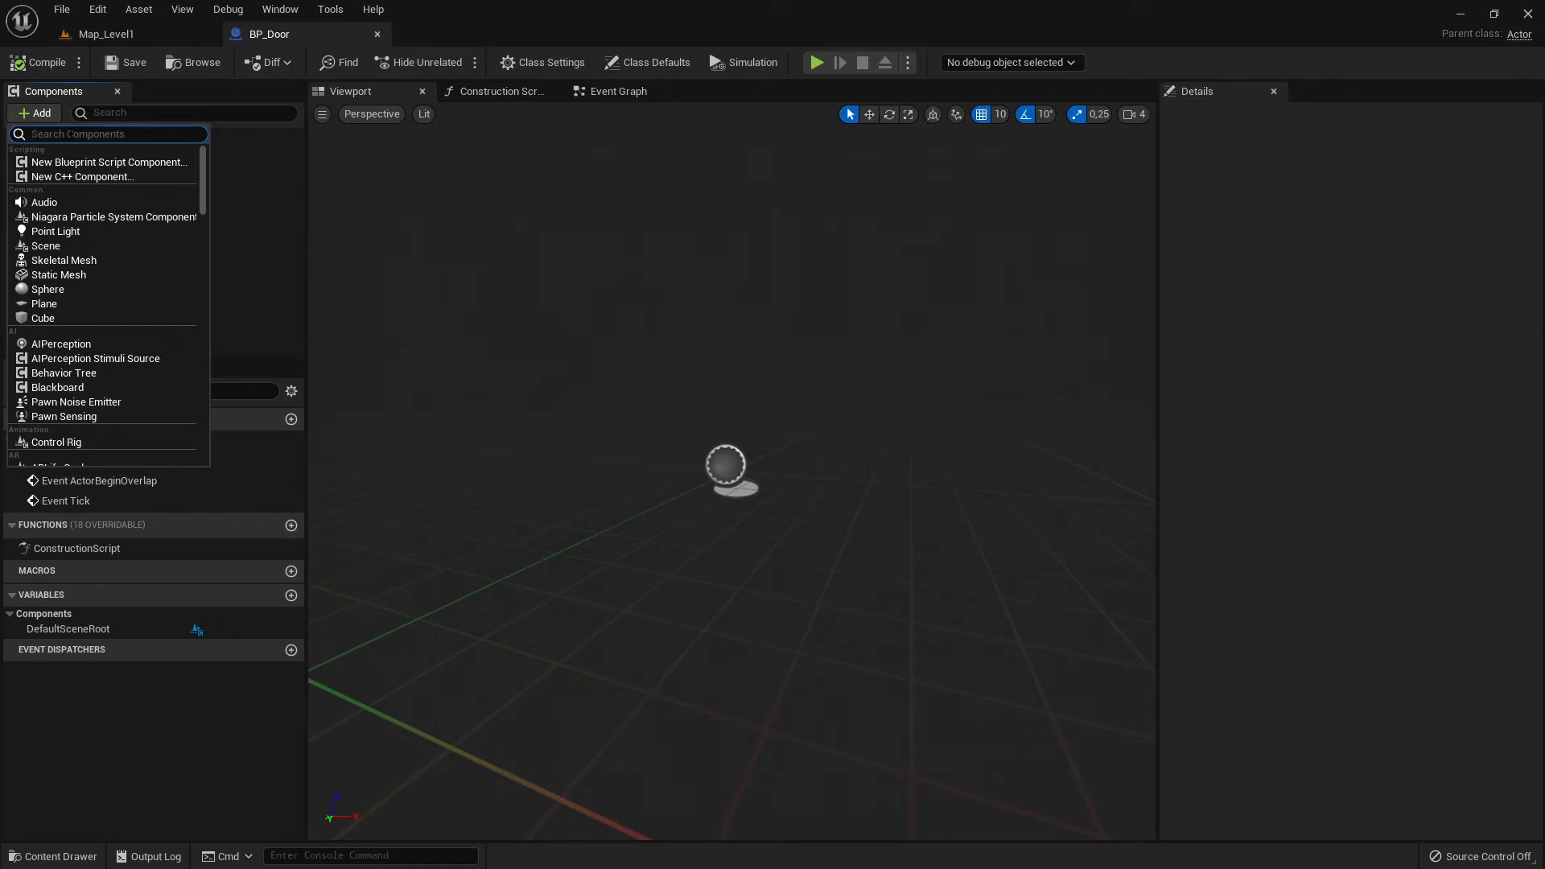
text(staticm)
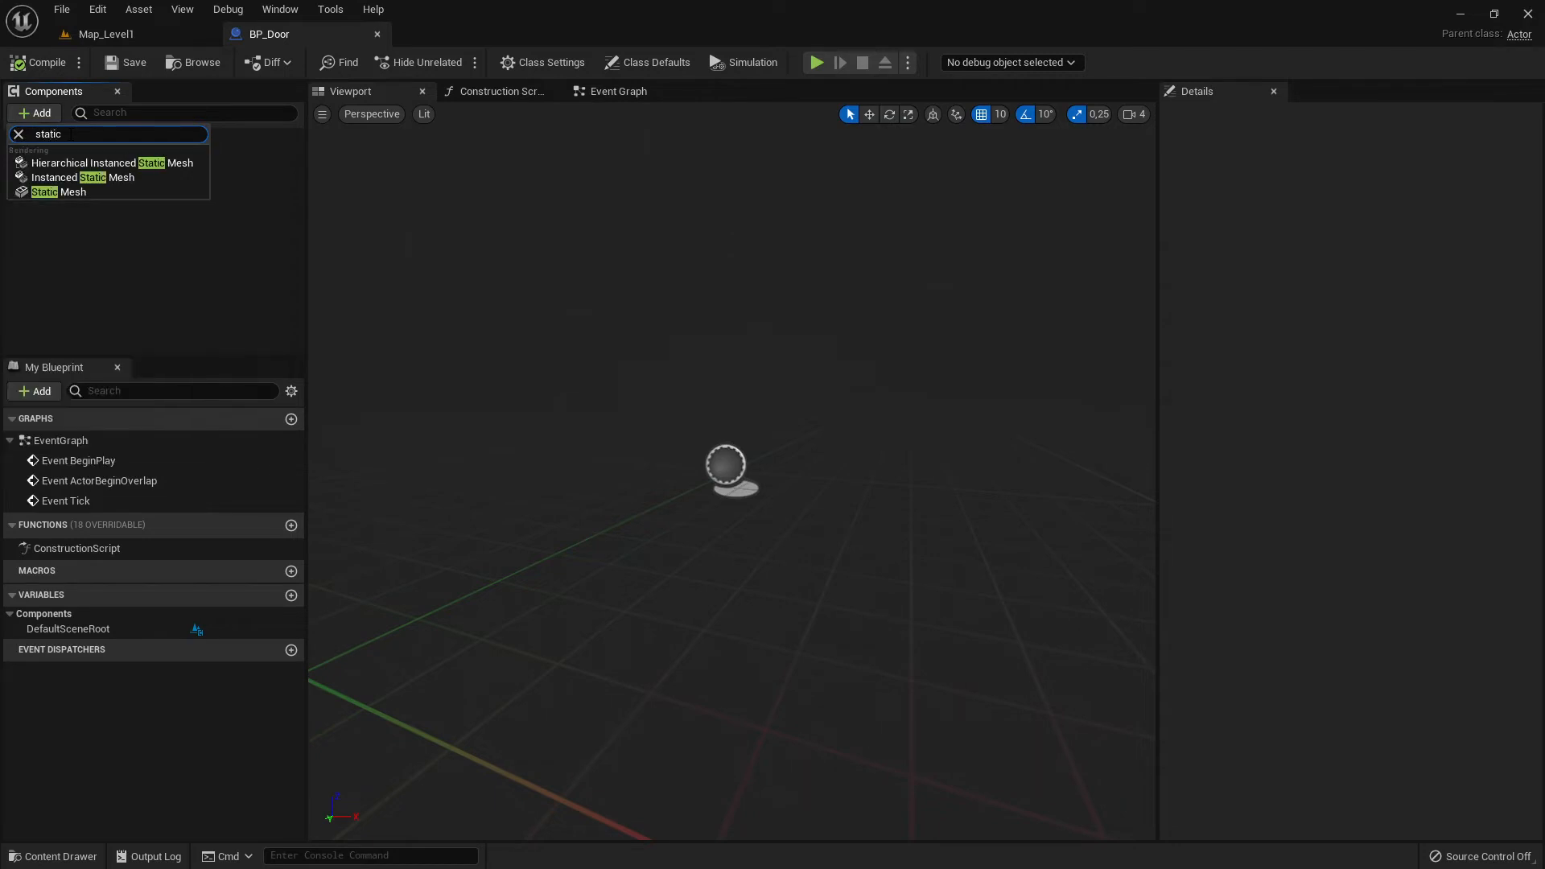
key(BackSpace)
key(BackSpace)
click(65, 193)
click(161, 291)
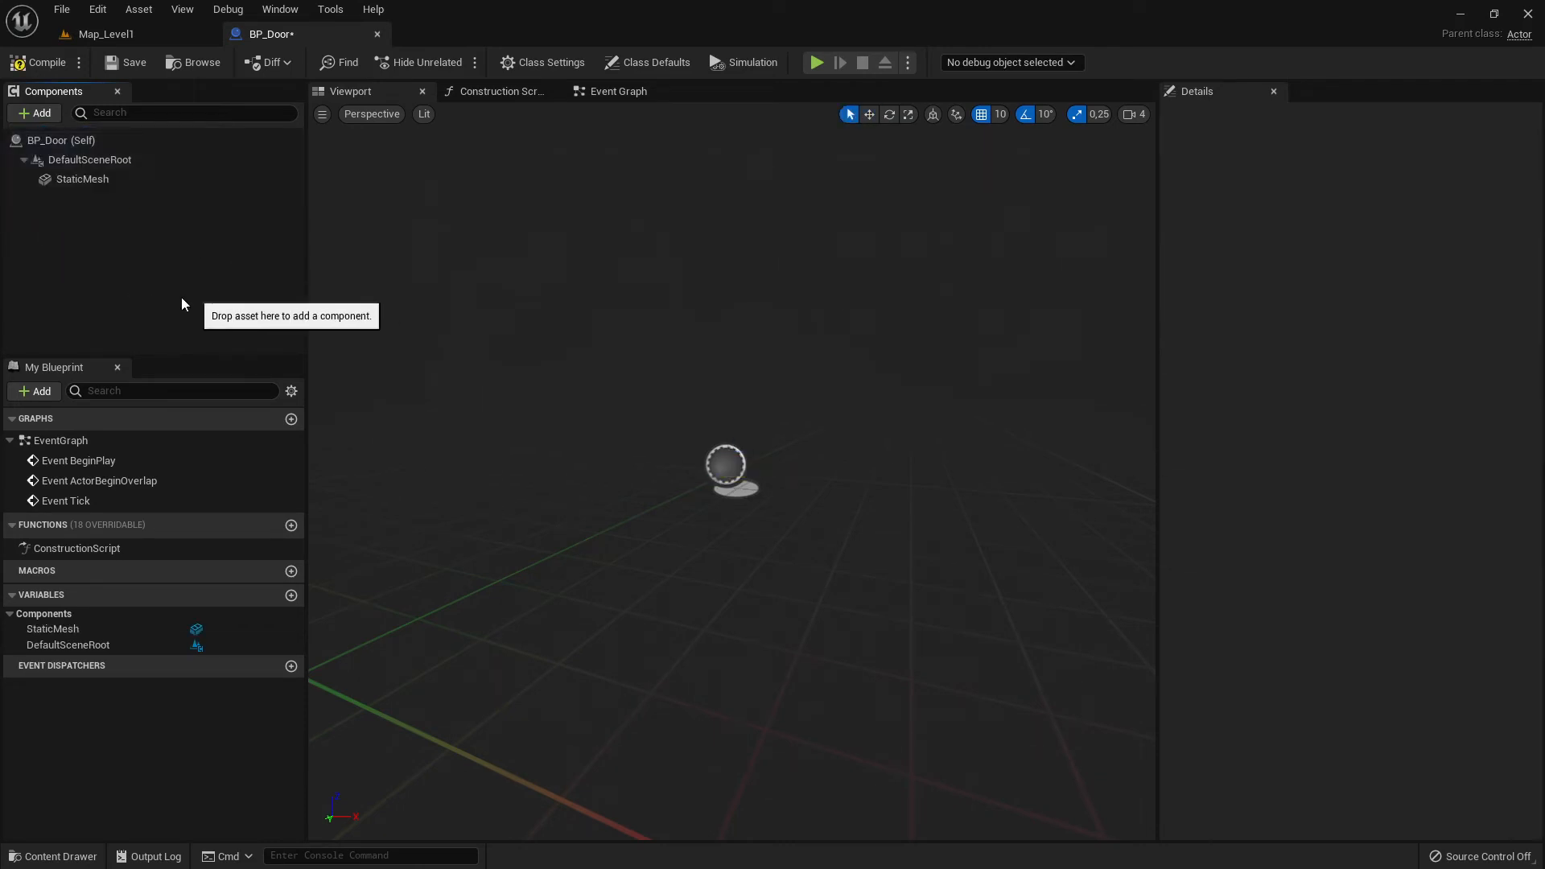
click(78, 180)
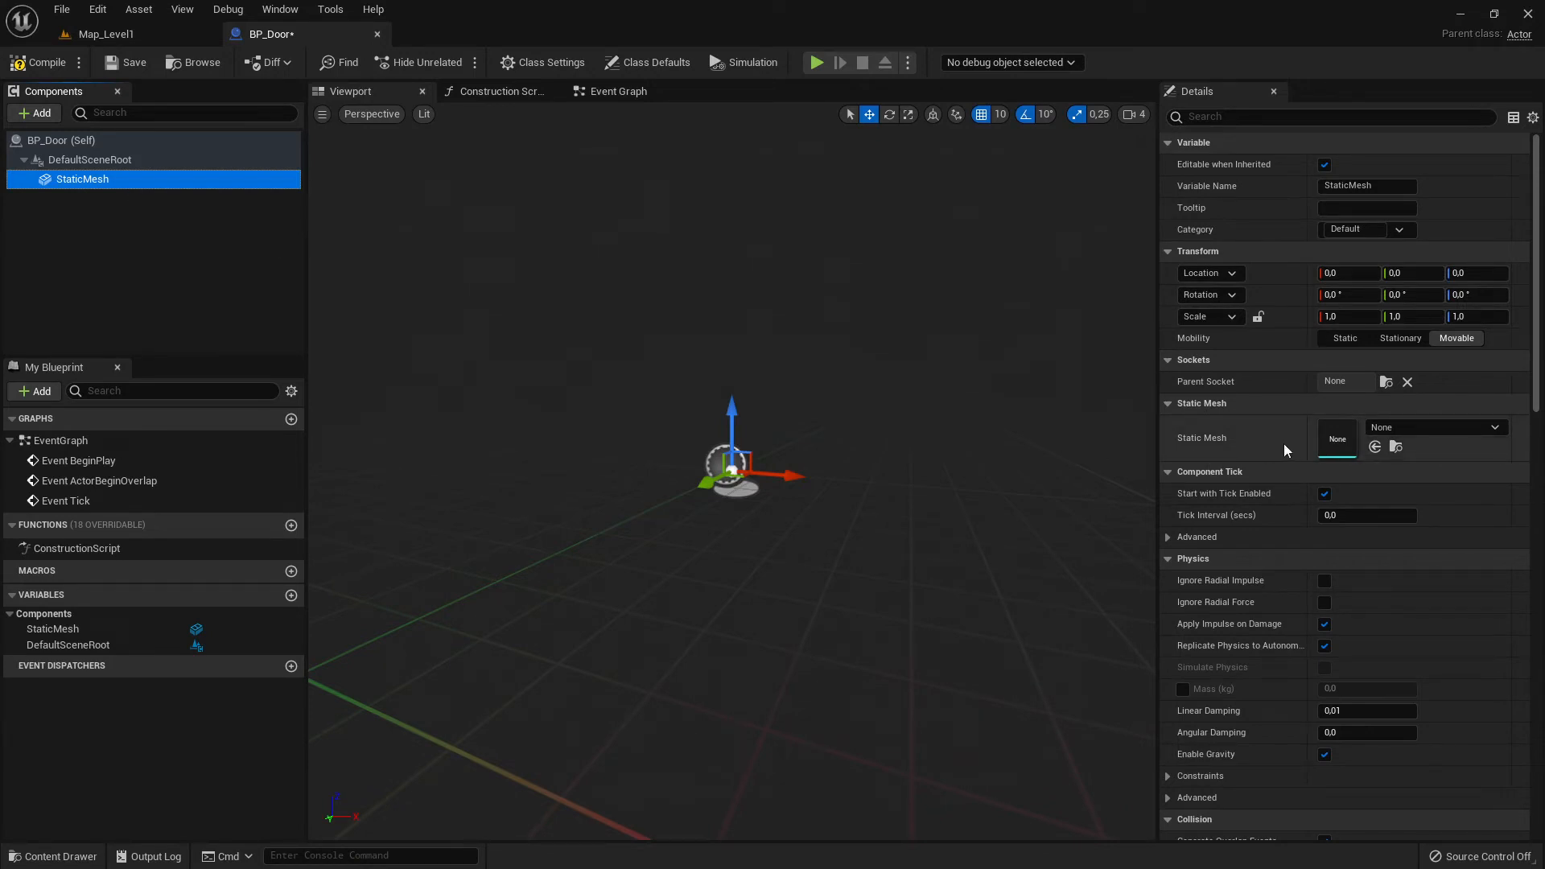
Assign SM_Door to the StaticMesh component by searching the available meshes for SM_Doo, and reset the mesh to None.
click(147, 34)
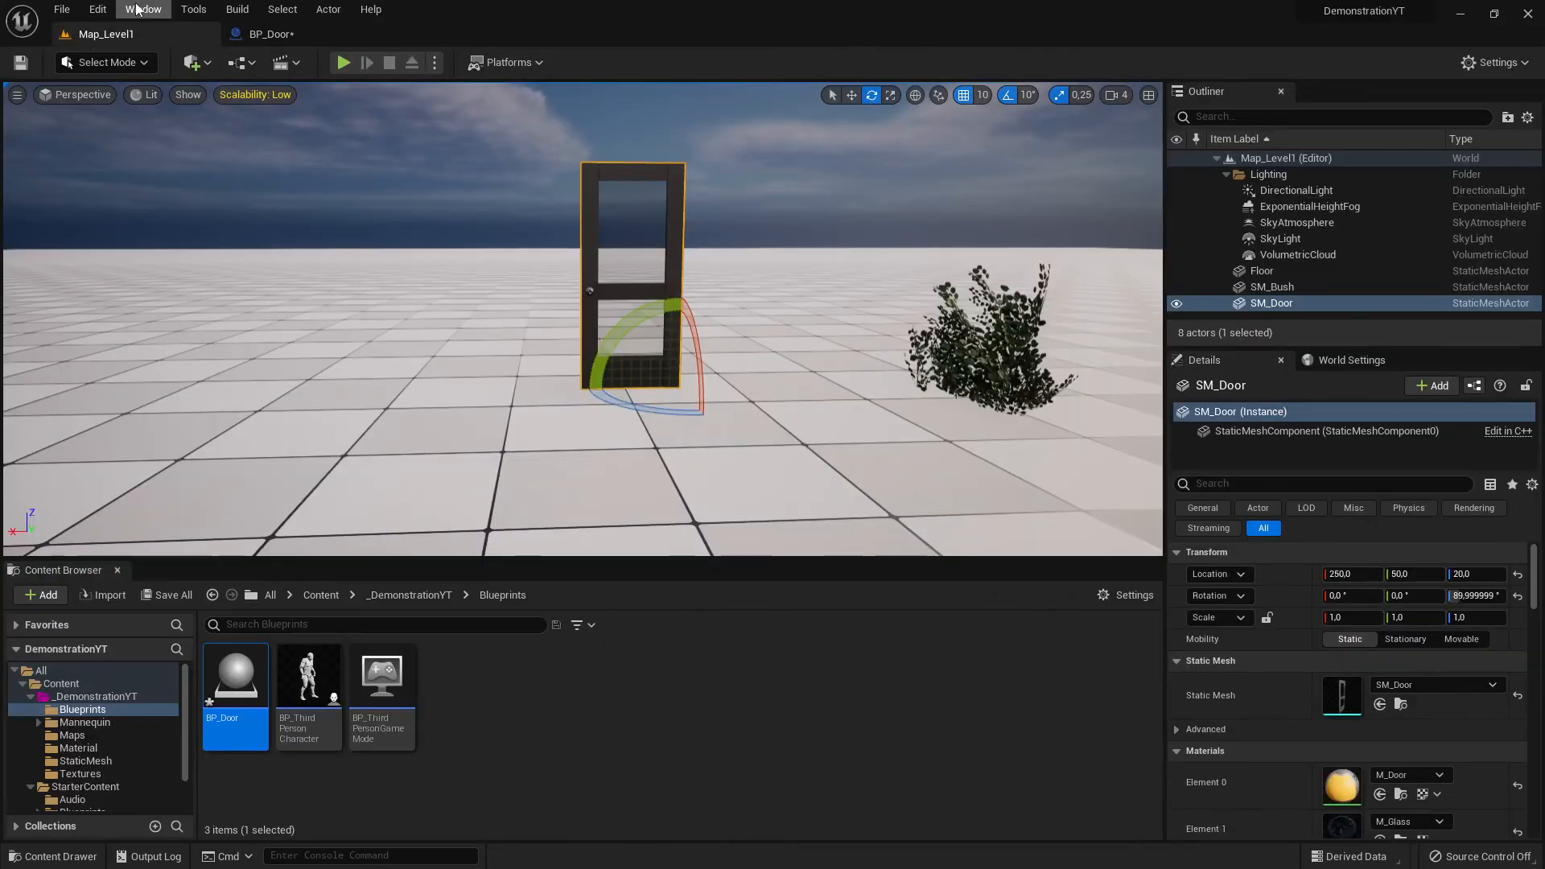
click(259, 33)
click(149, 34)
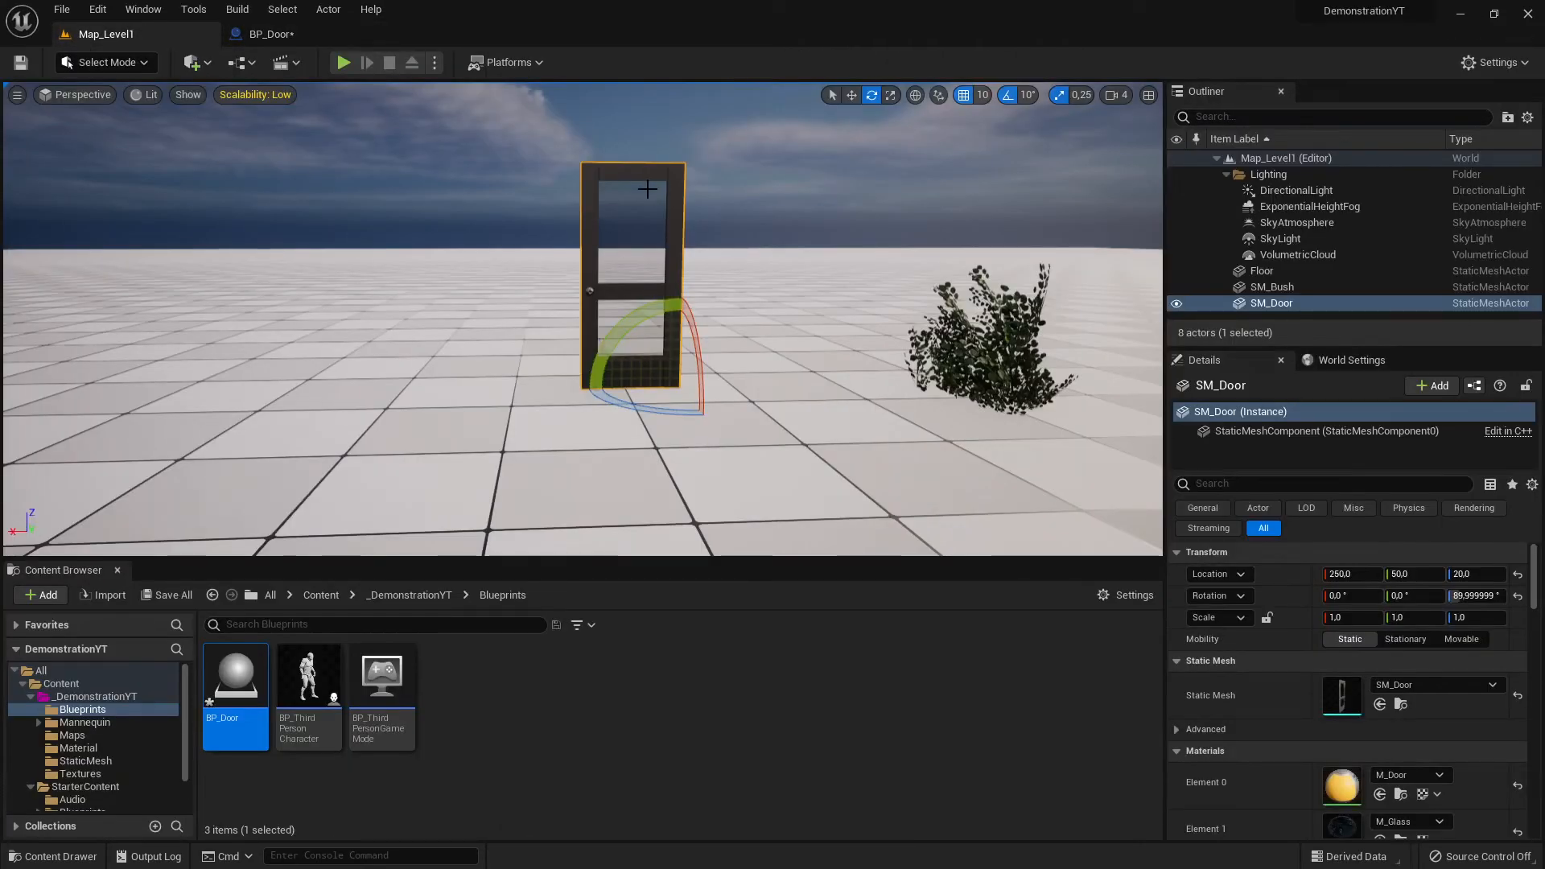
click(276, 39)
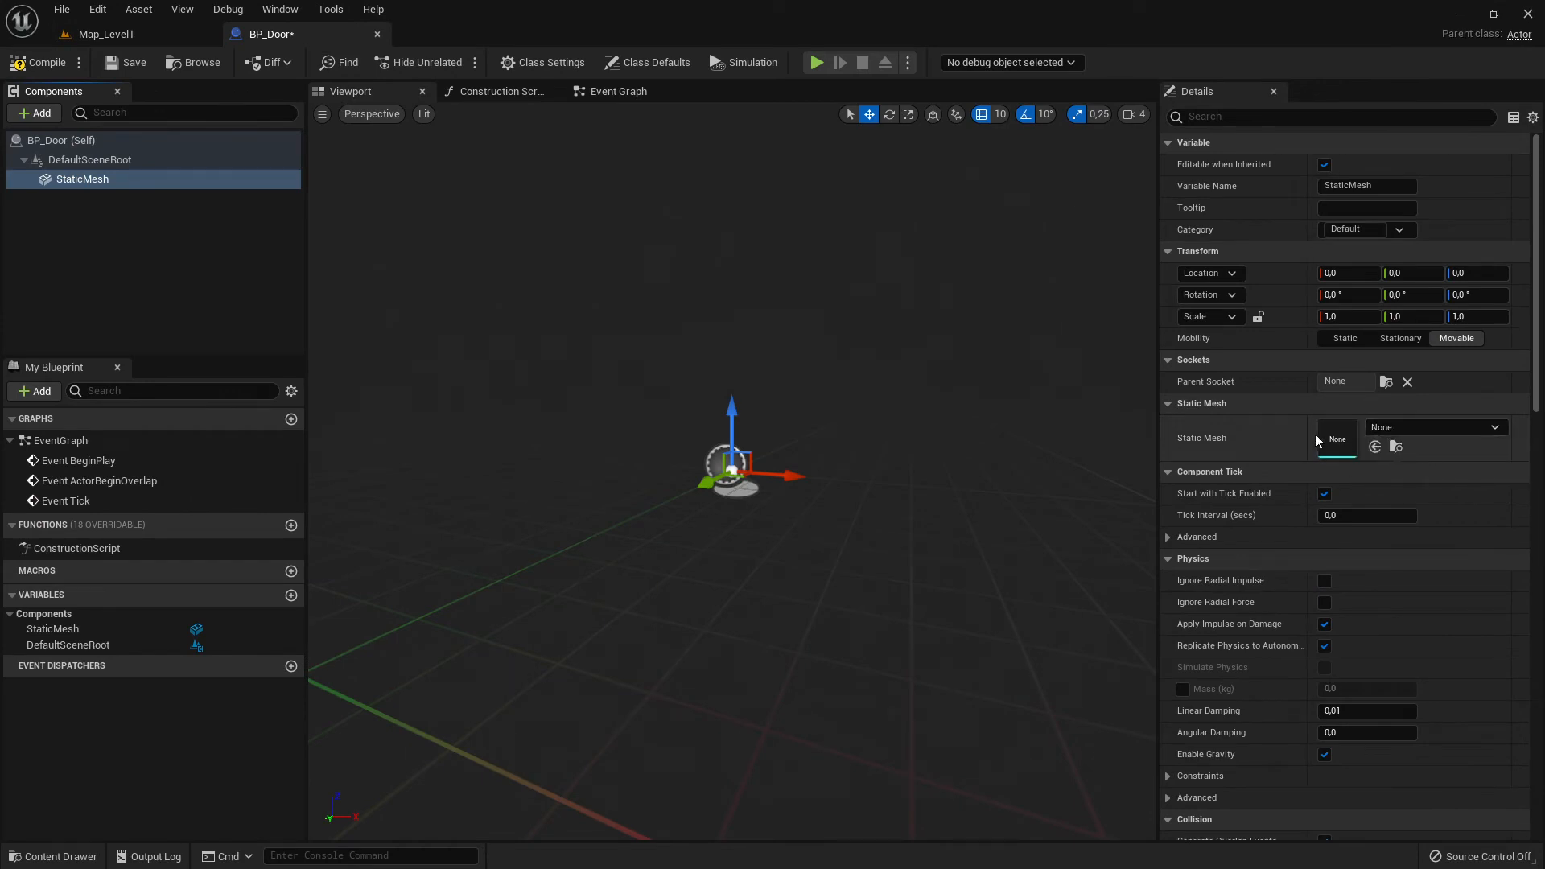
click(1460, 429)
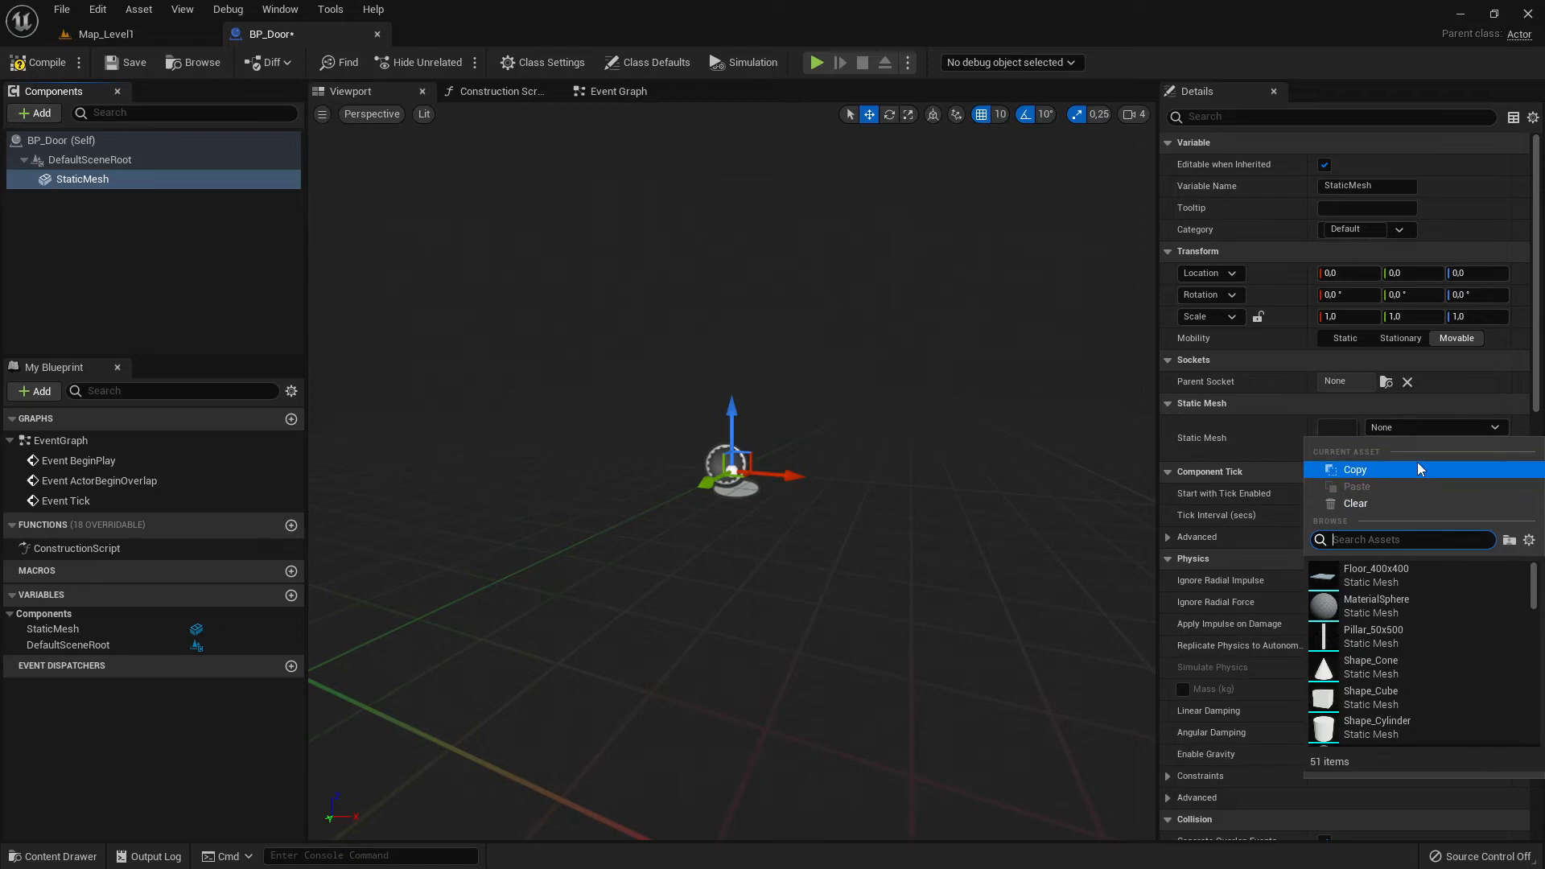
text(SM_Doo)
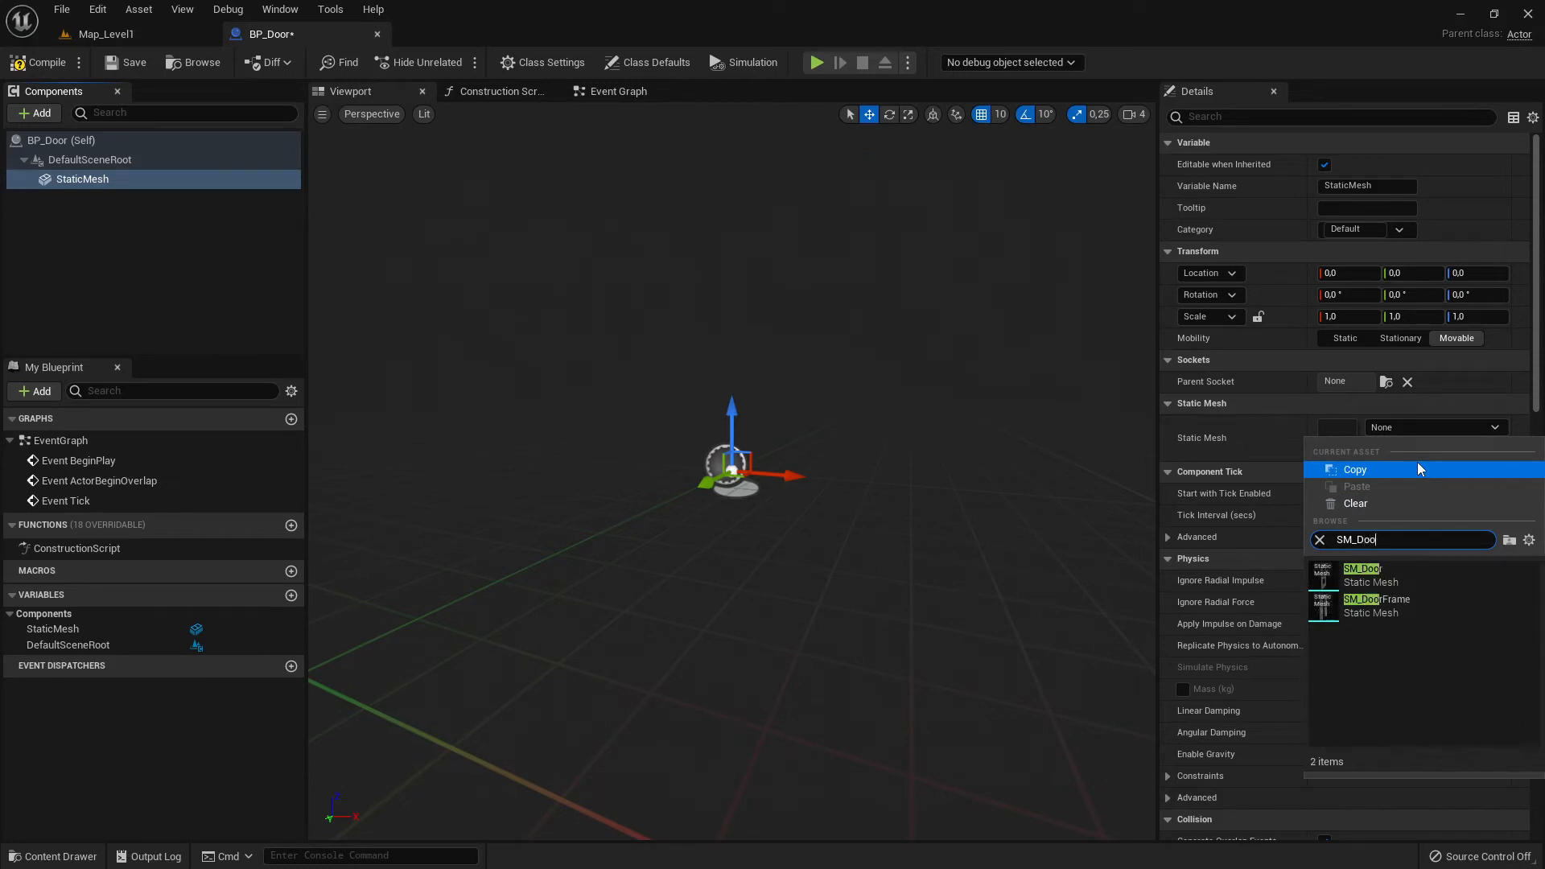
click(1368, 574)
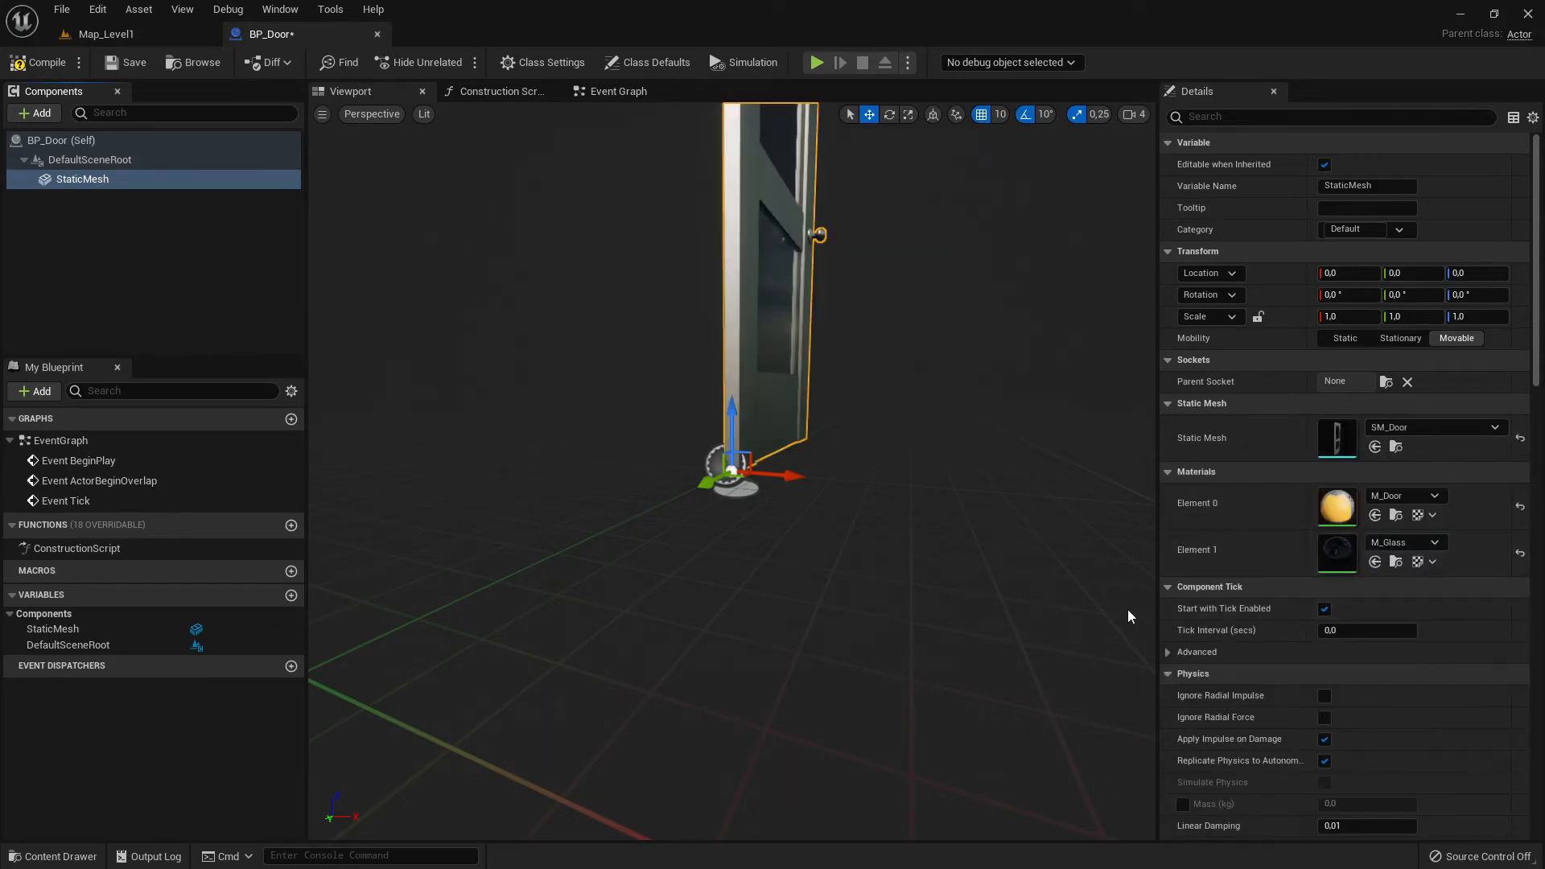
right_drag(856, 339, 871, 242)
right_drag(732, 471, 883, 329)
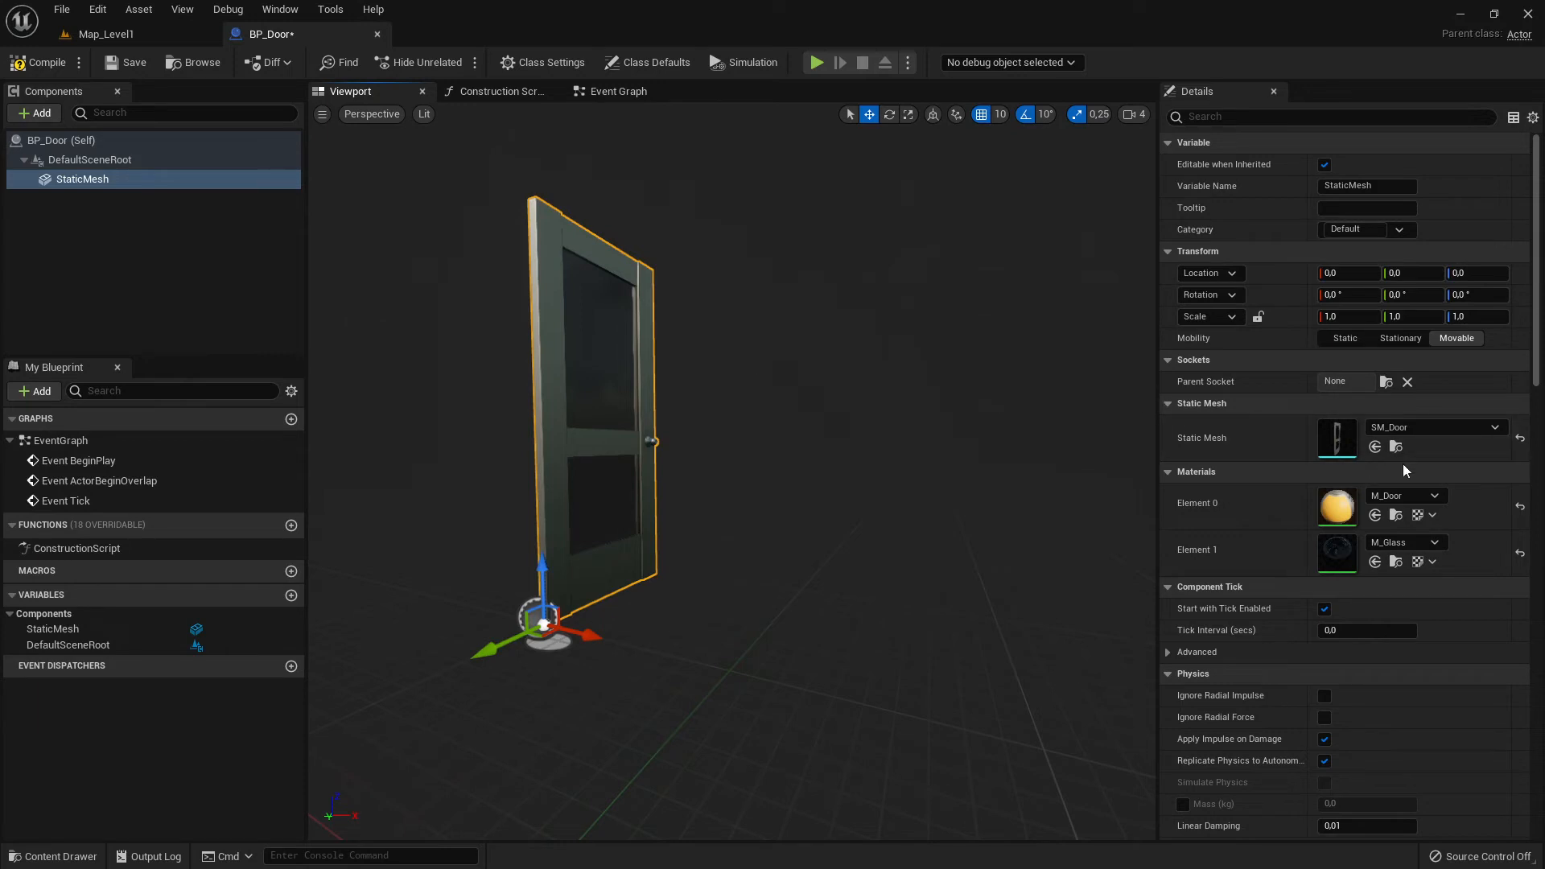
click(1521, 440)
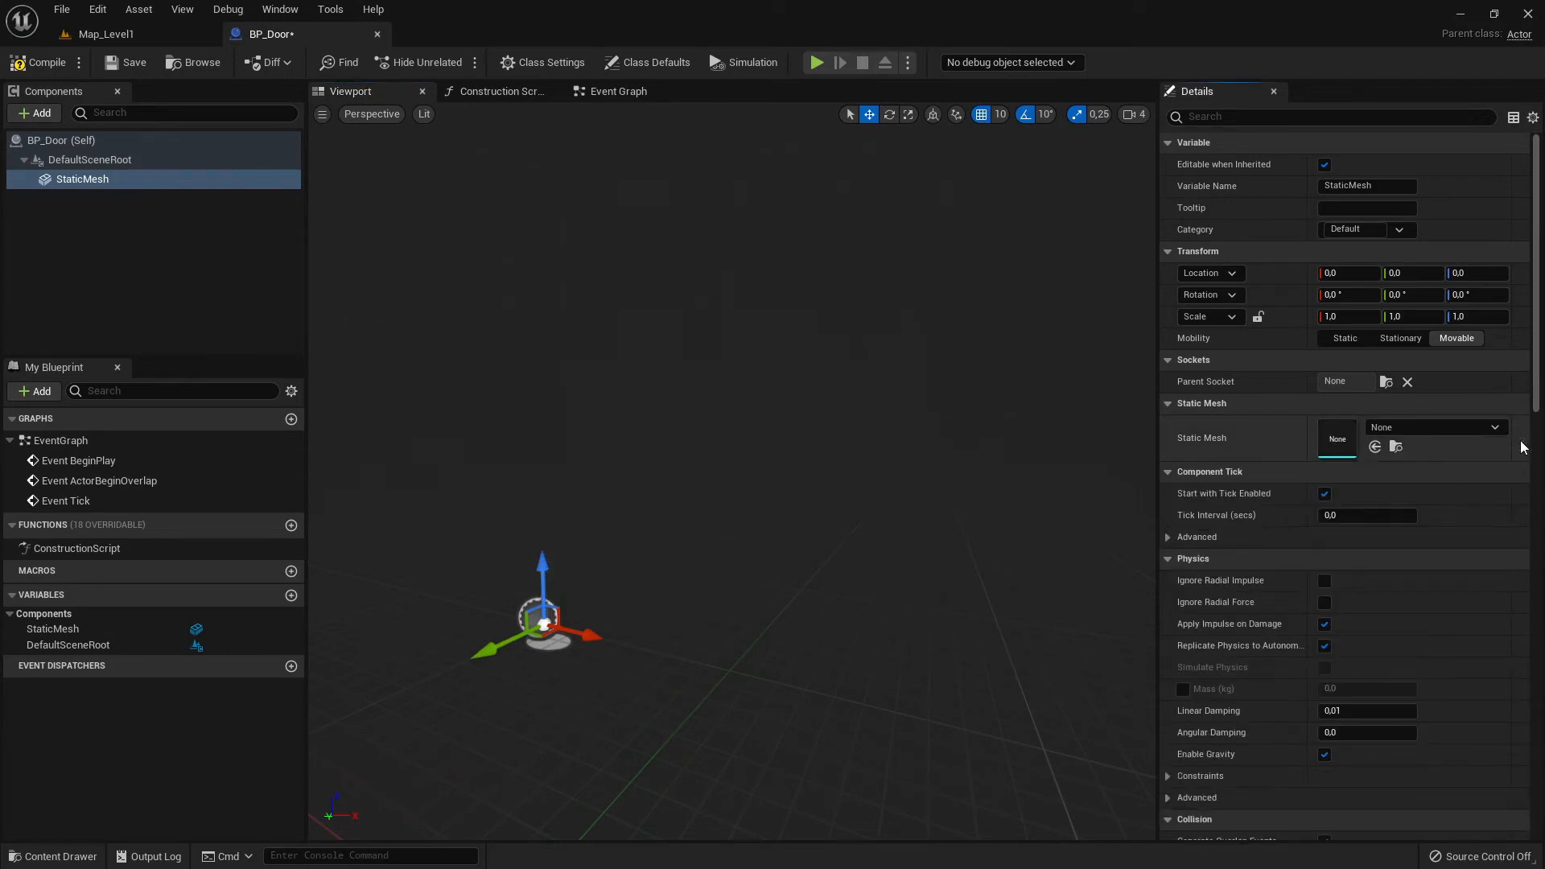
right_drag(724, 552, 756, 551)
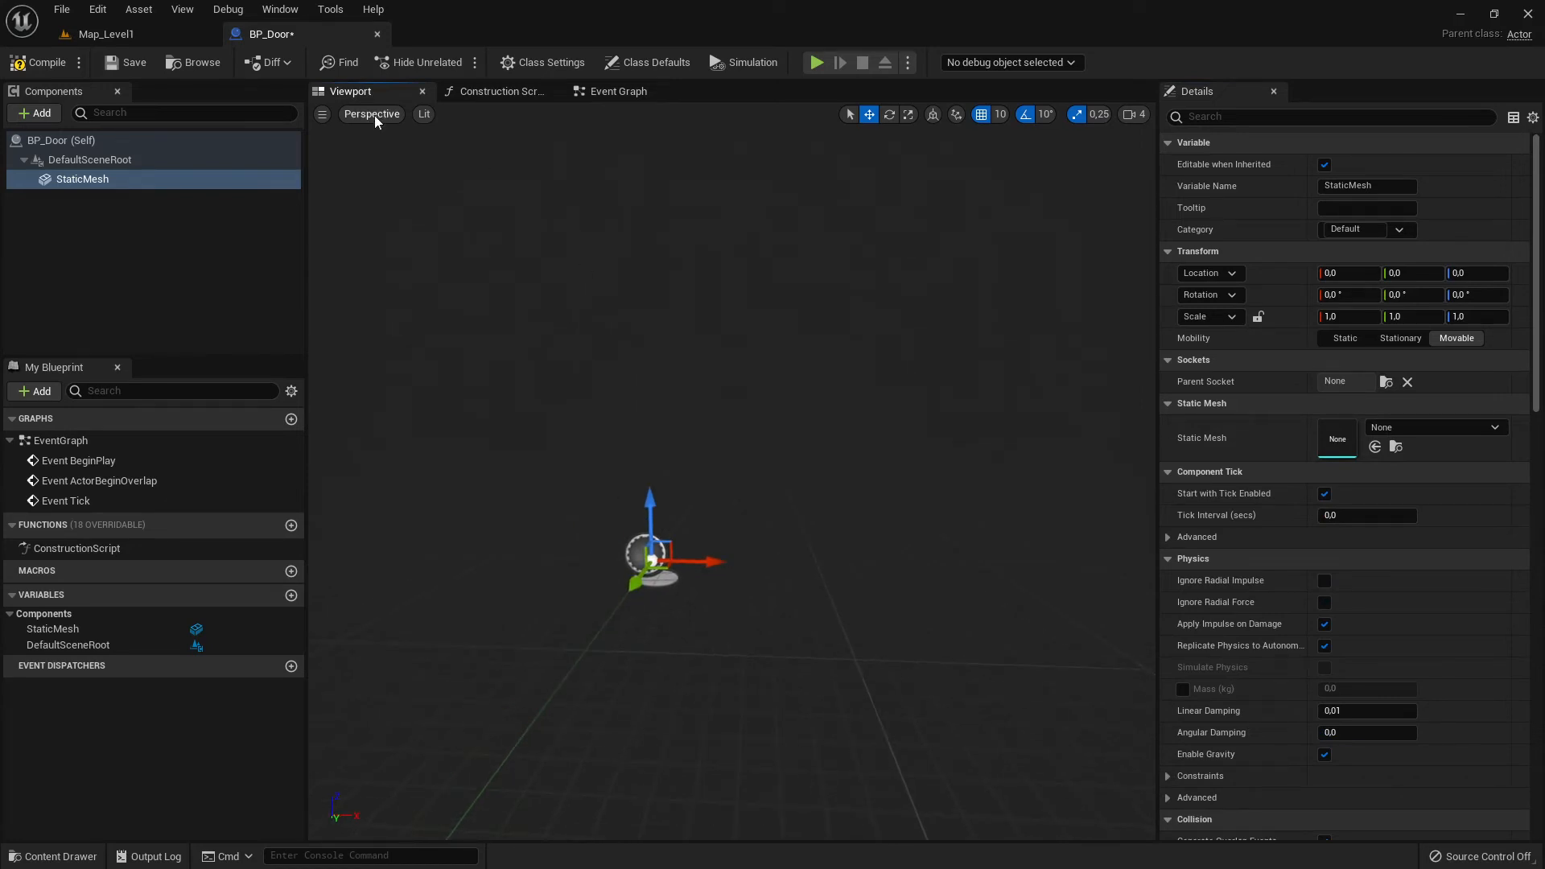
Select the SM_Door mesh in the _DemonstrationYT StaticMesh folder from Map_Level1.
click(113, 34)
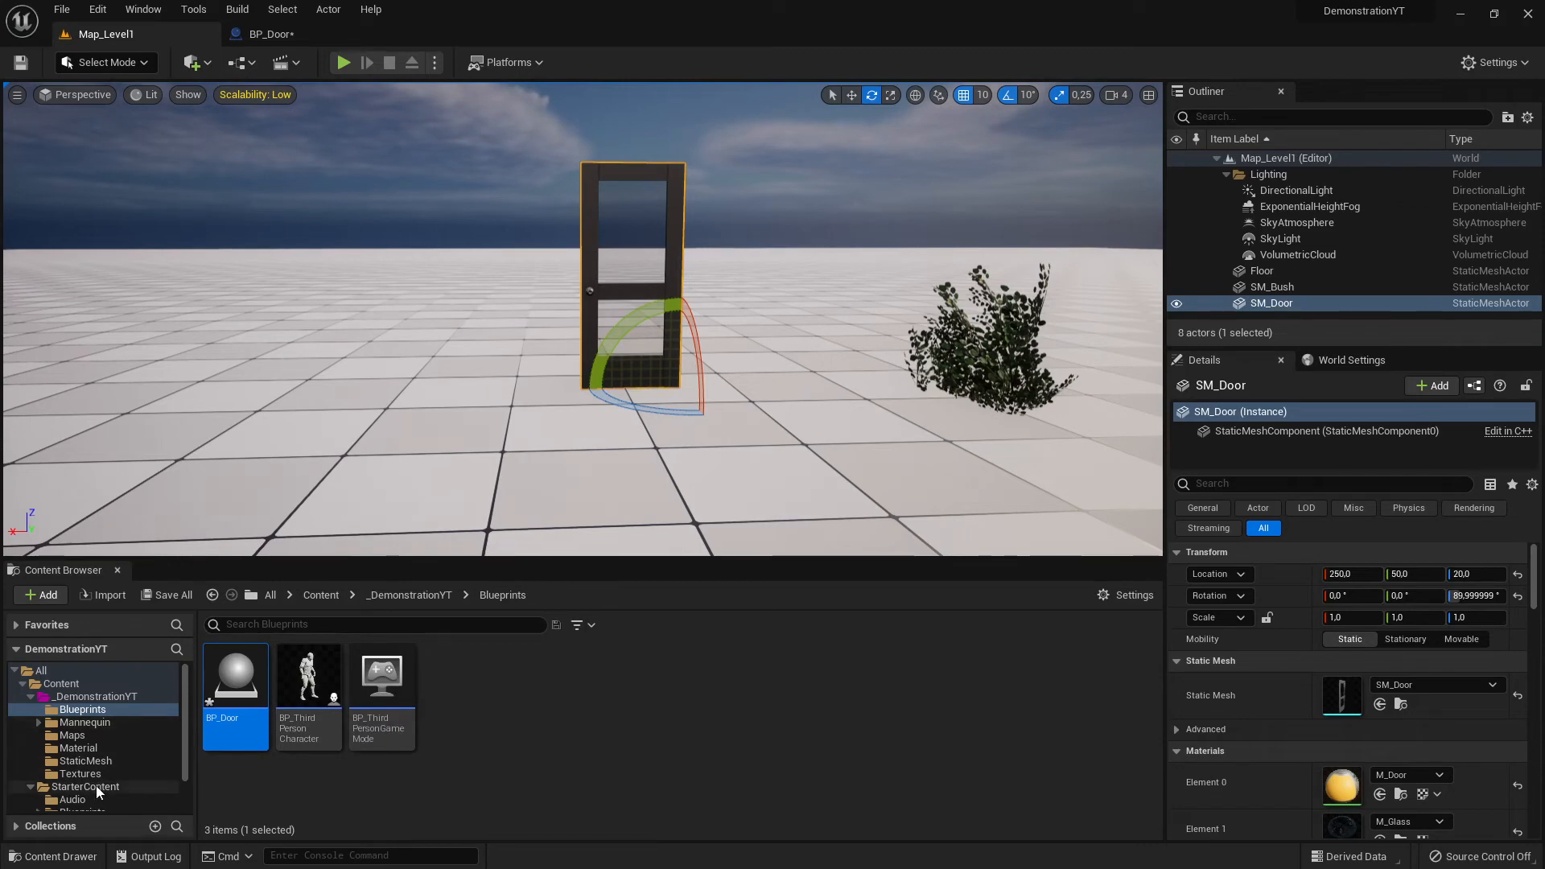
click(88, 761)
scroll(536, 733, down, 5)
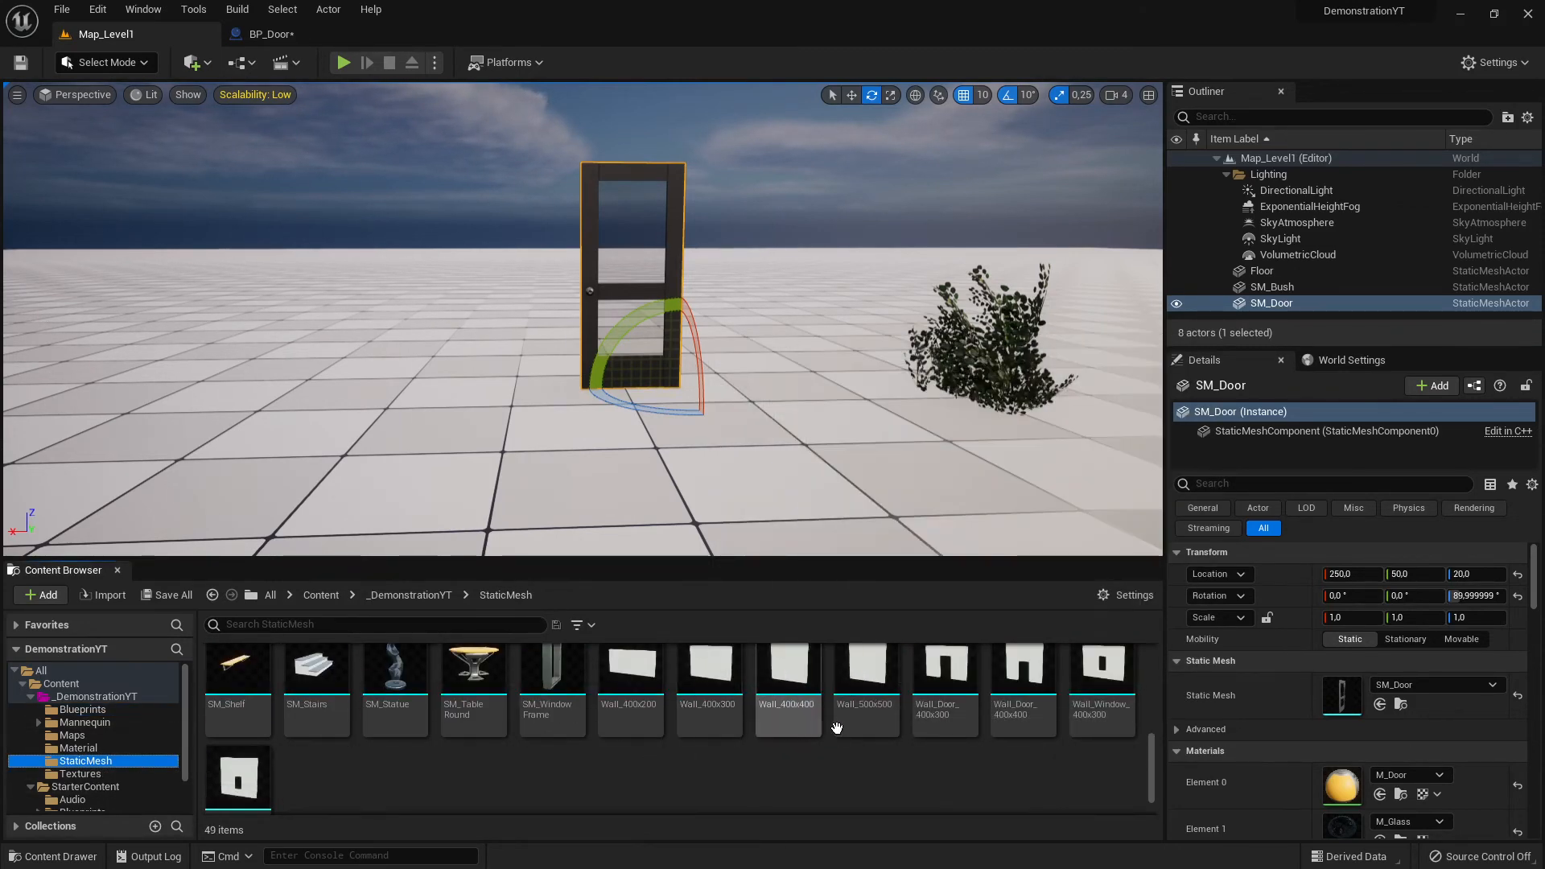
scroll(837, 724, up, 5)
scroll(805, 720, down, 5)
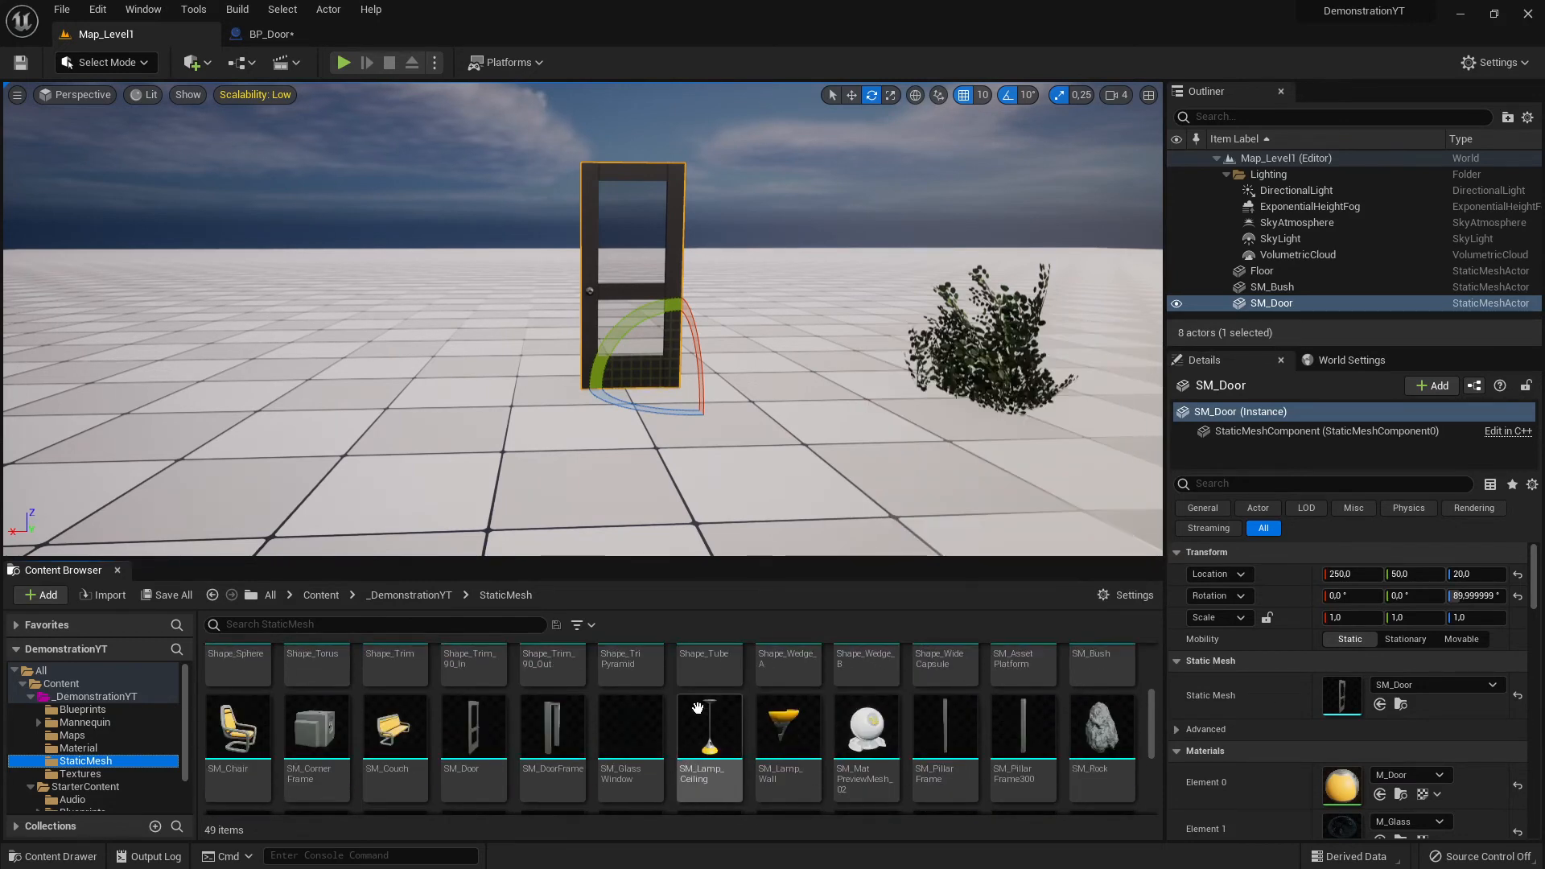
scroll(759, 731, up, 1)
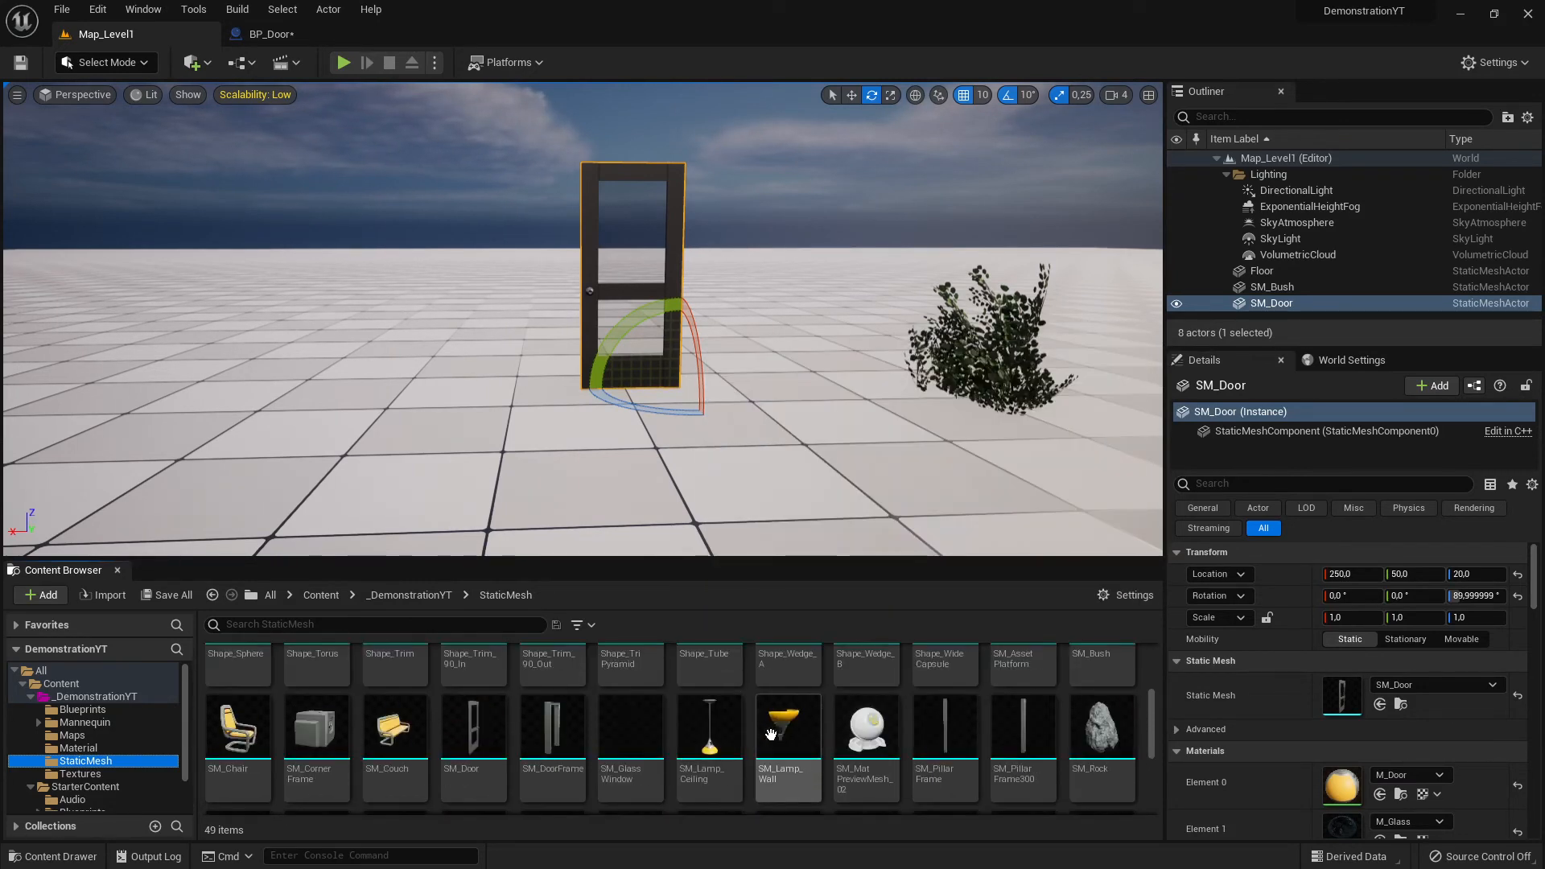
scroll(757, 740, down, 3)
scroll(721, 747, up, 3)
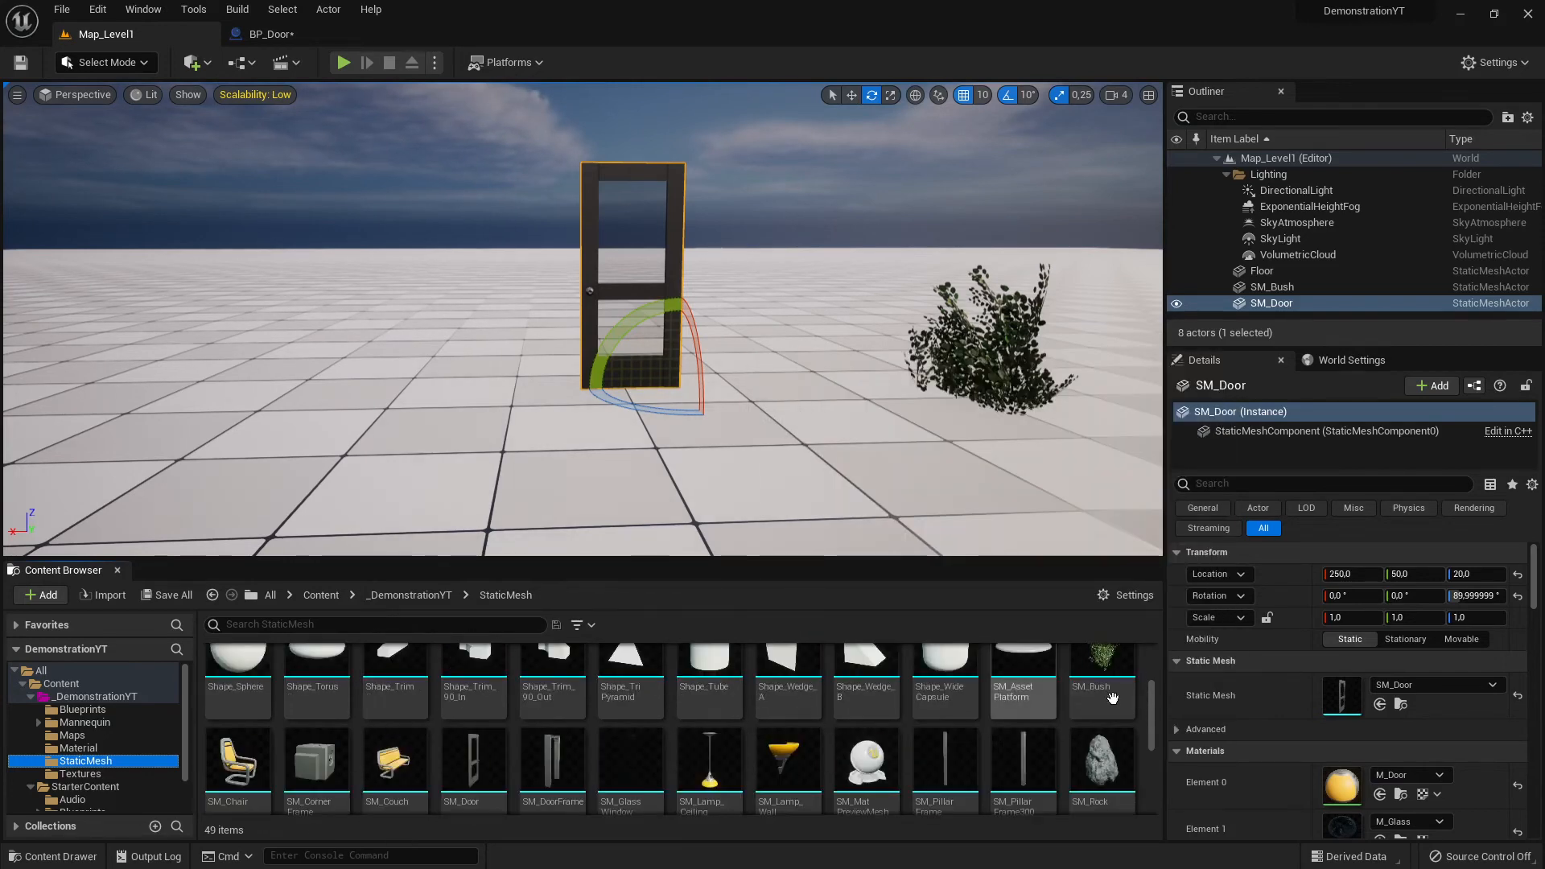
scroll(764, 757, up, 2)
scroll(763, 744, down, 1)
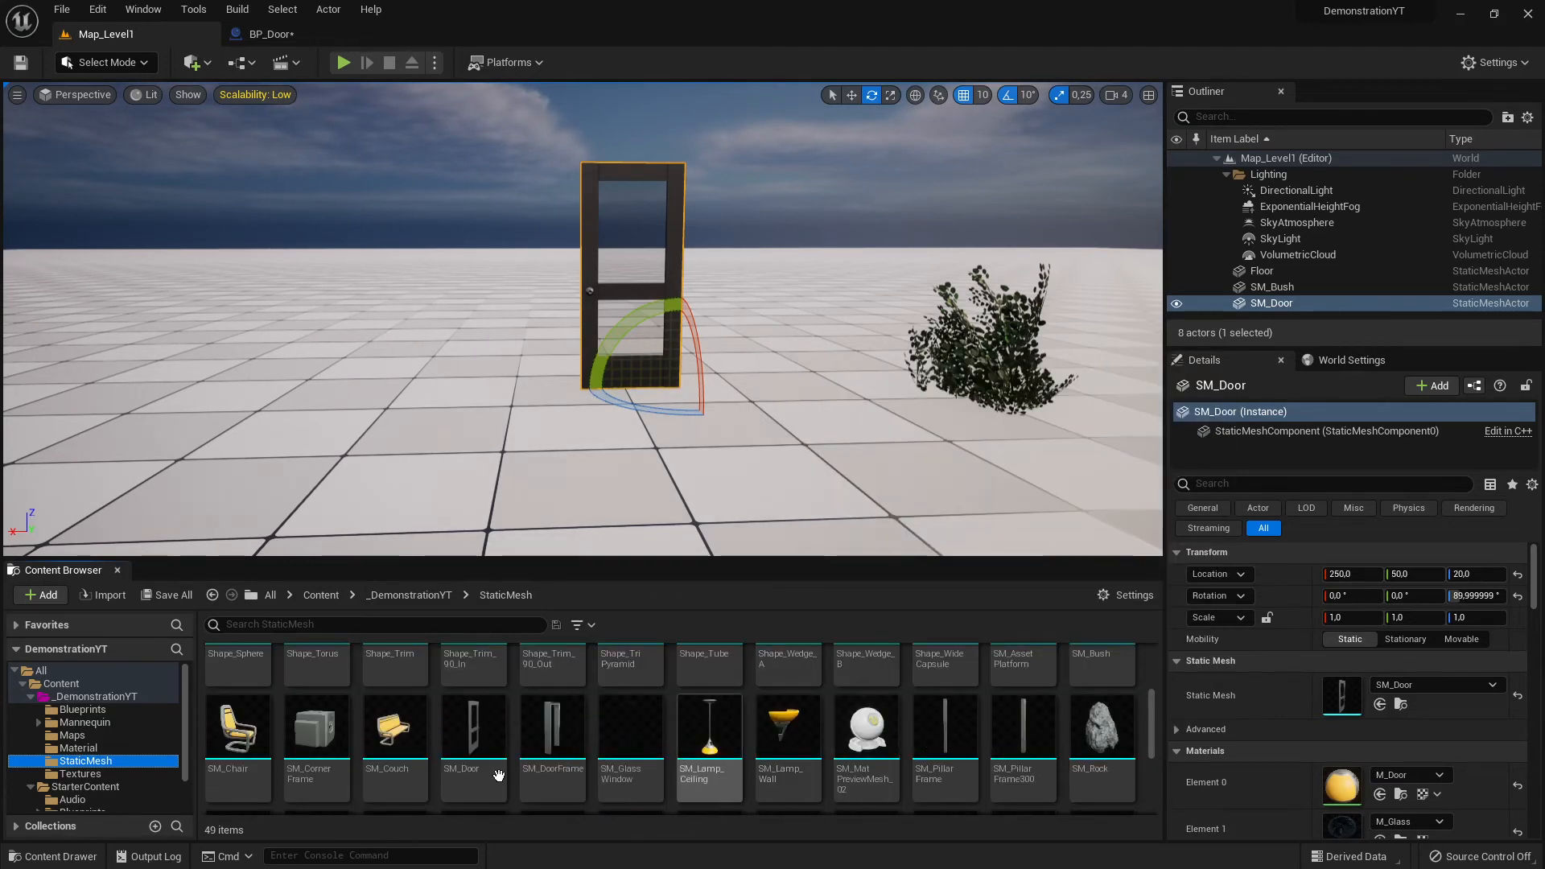
click(465, 780)
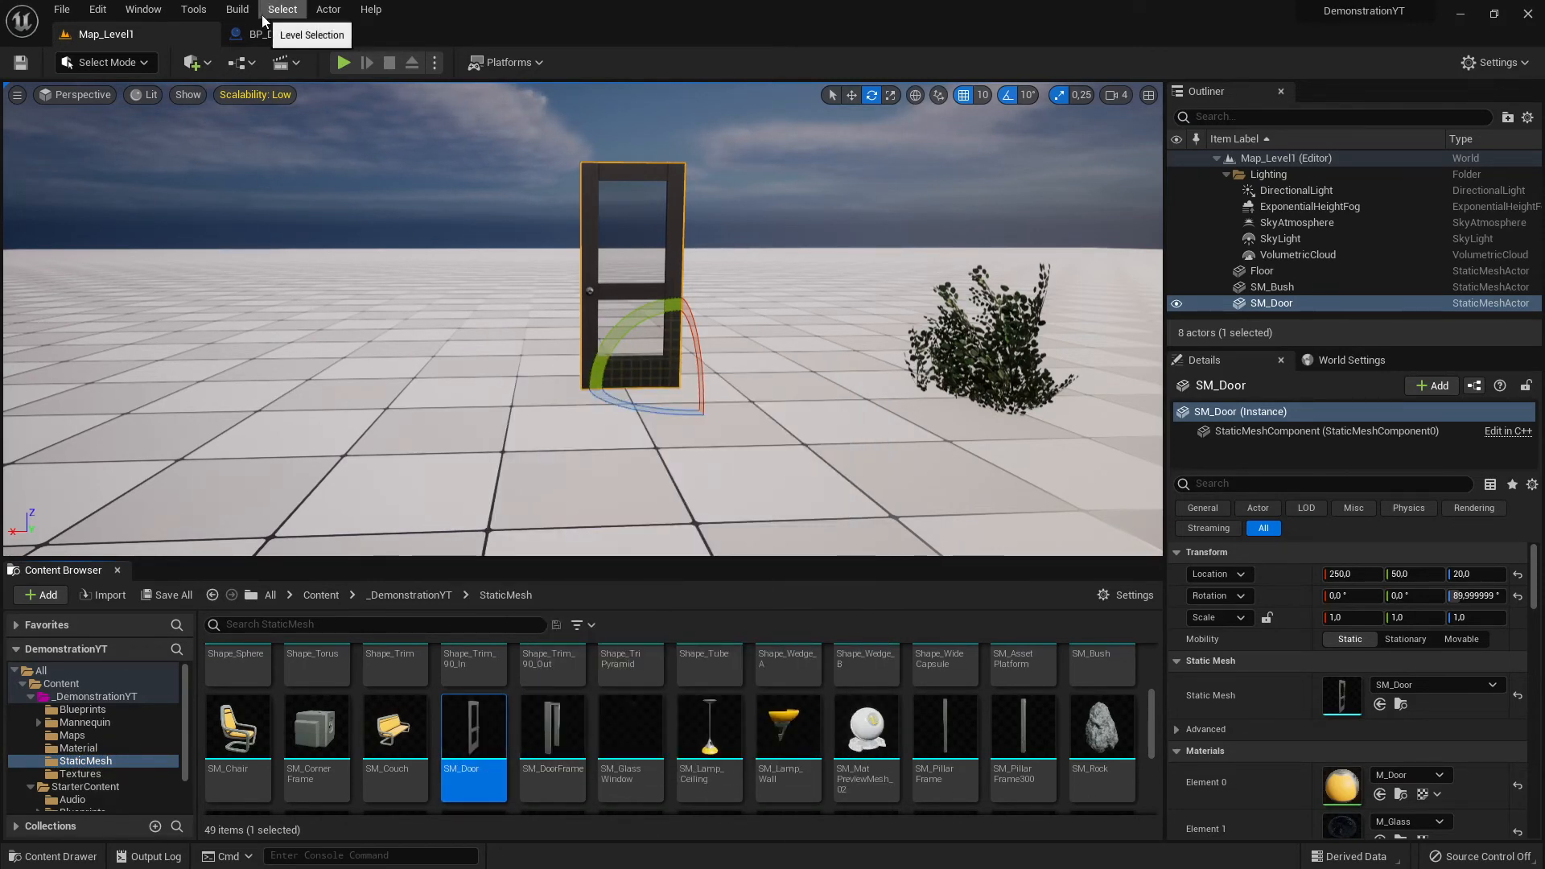
Assign the asset selected in the Content Browser, SM_Door, to BP_Door's StaticMesh component.
click(270, 34)
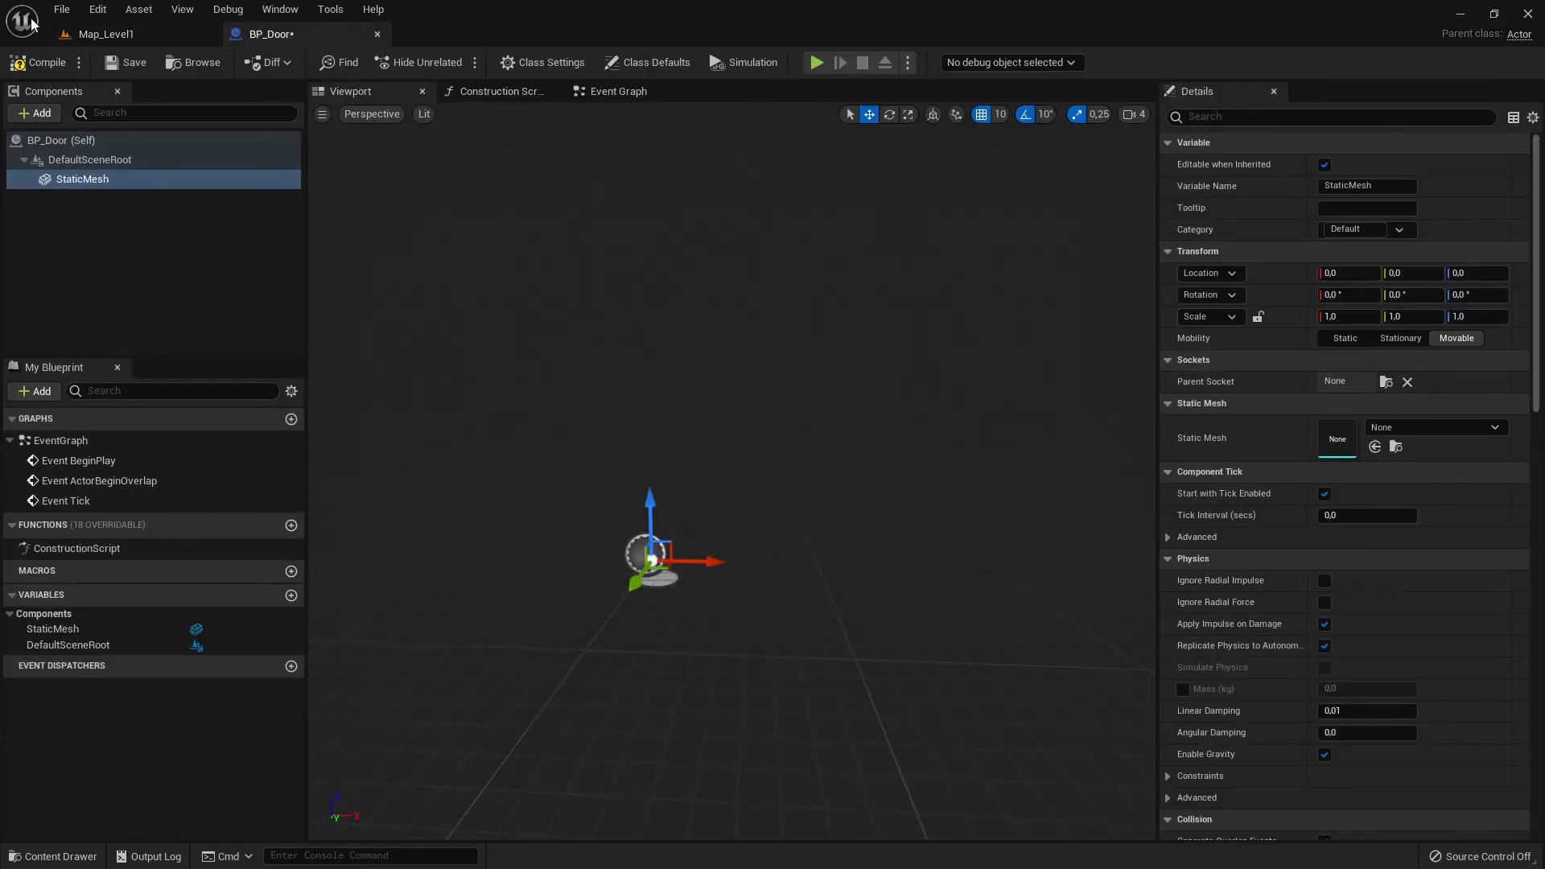
click(106, 34)
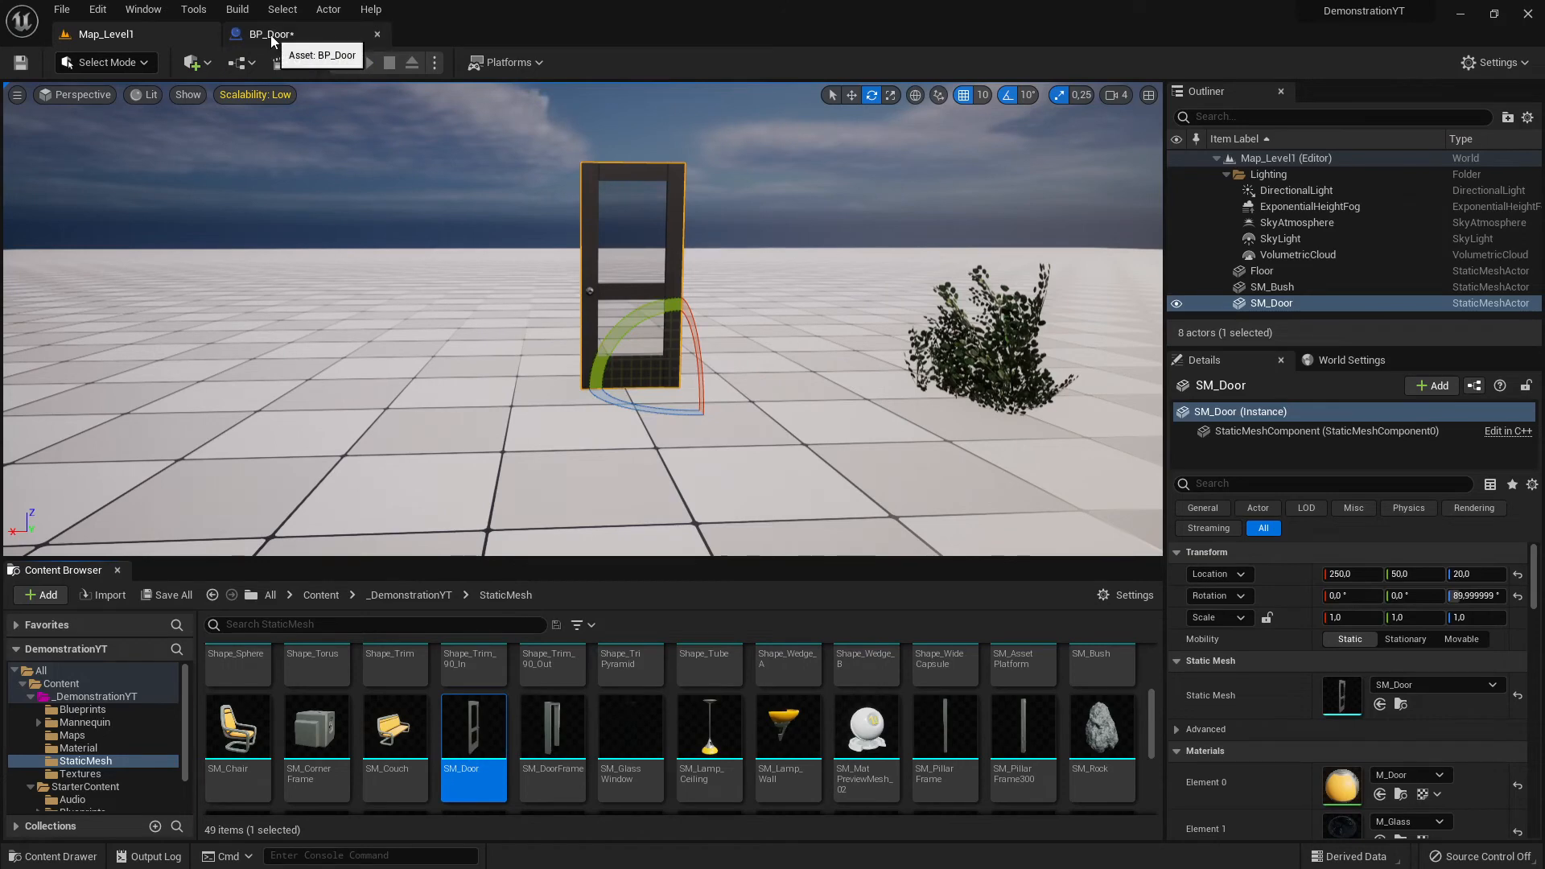
click(271, 35)
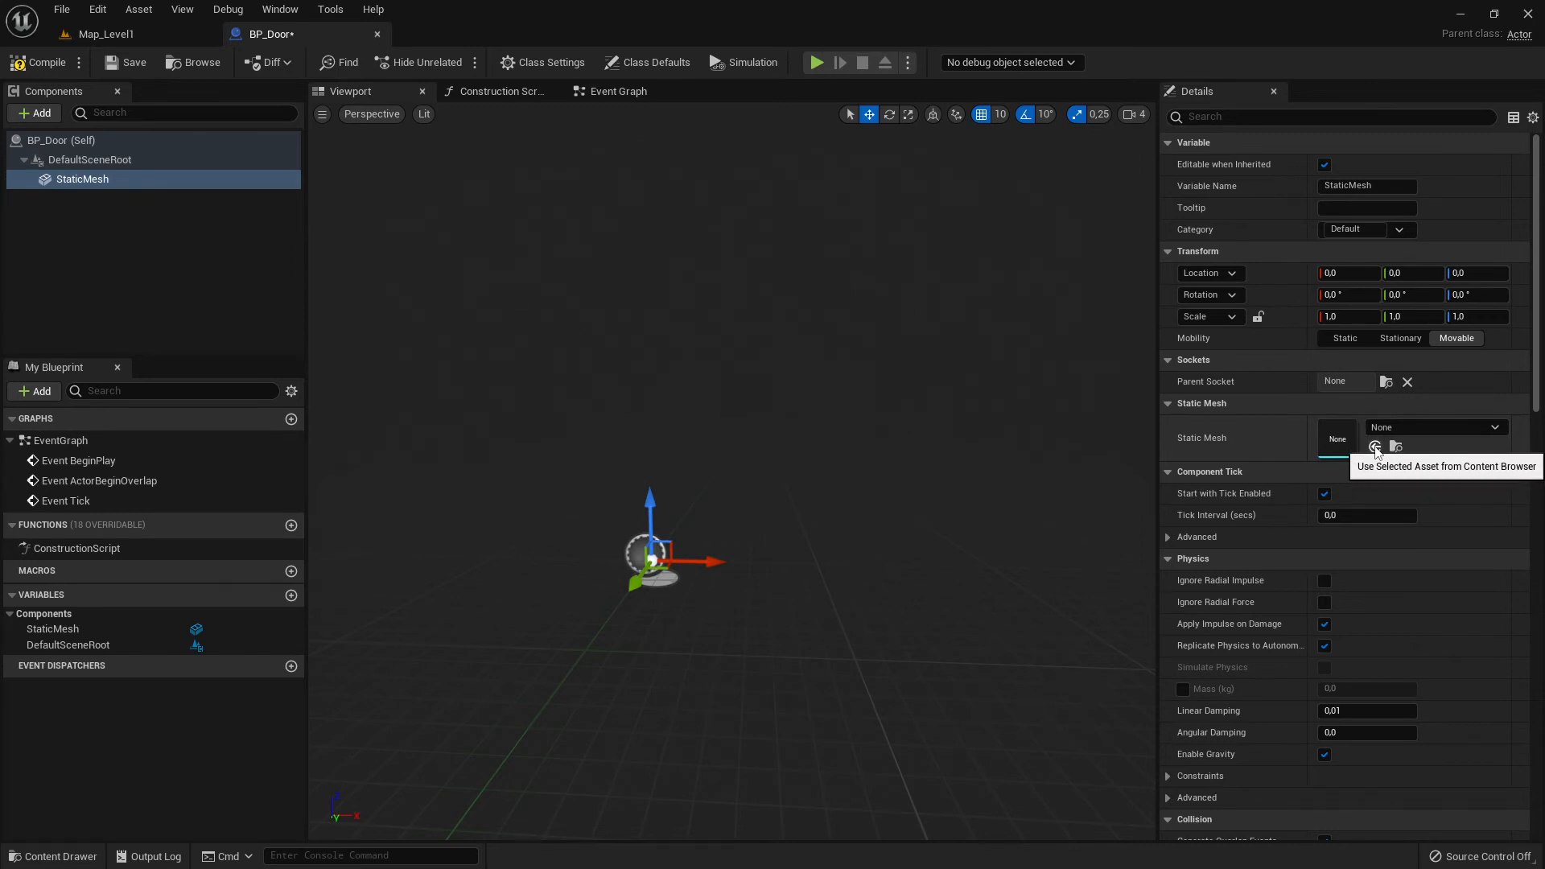
click(133, 32)
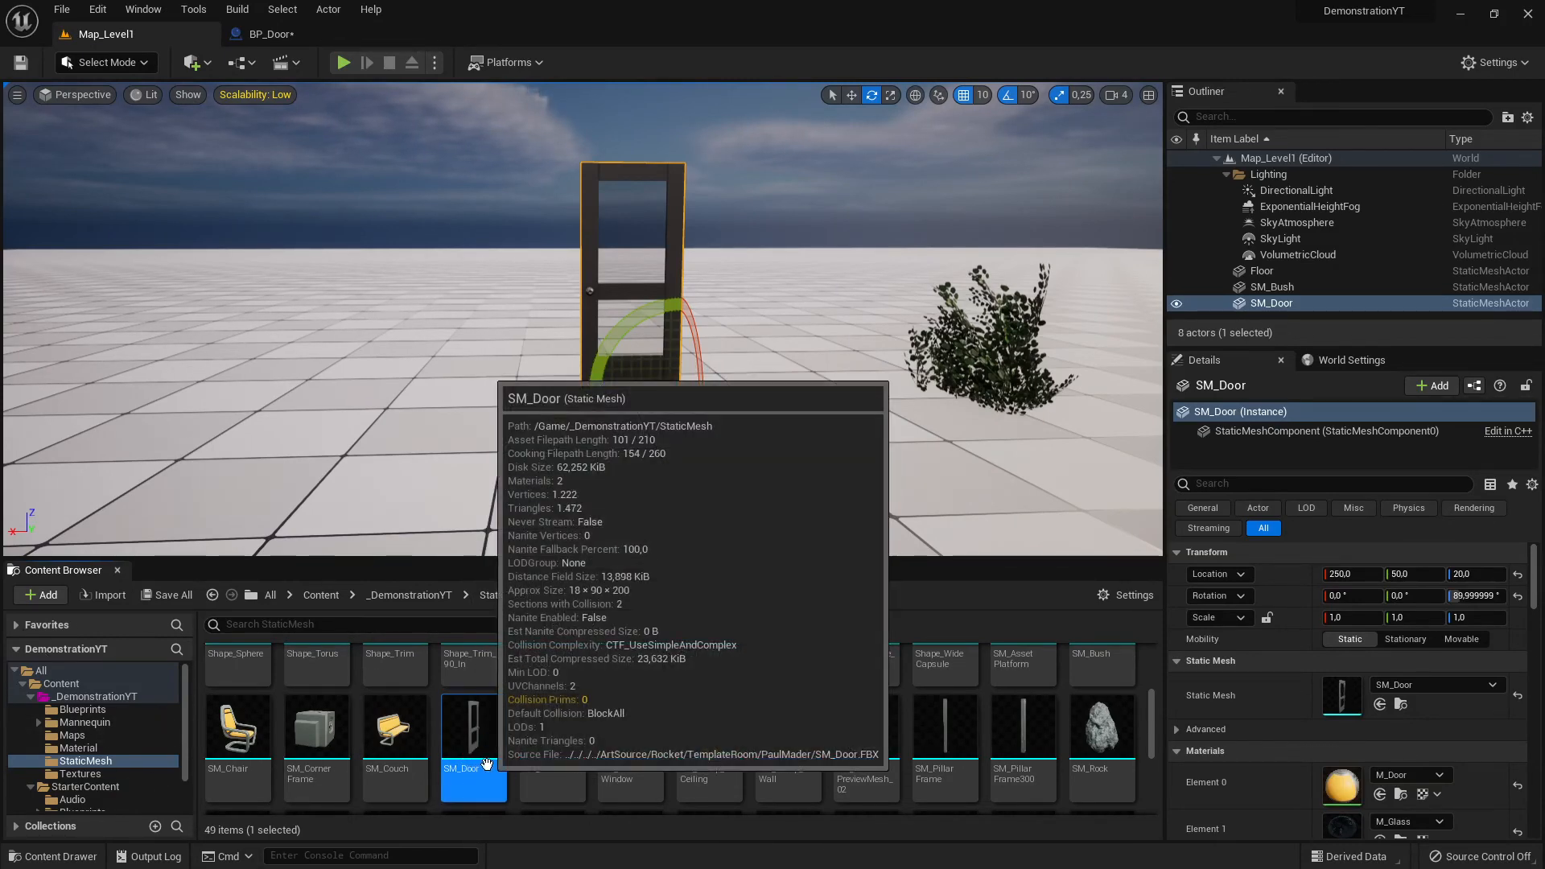
click(266, 34)
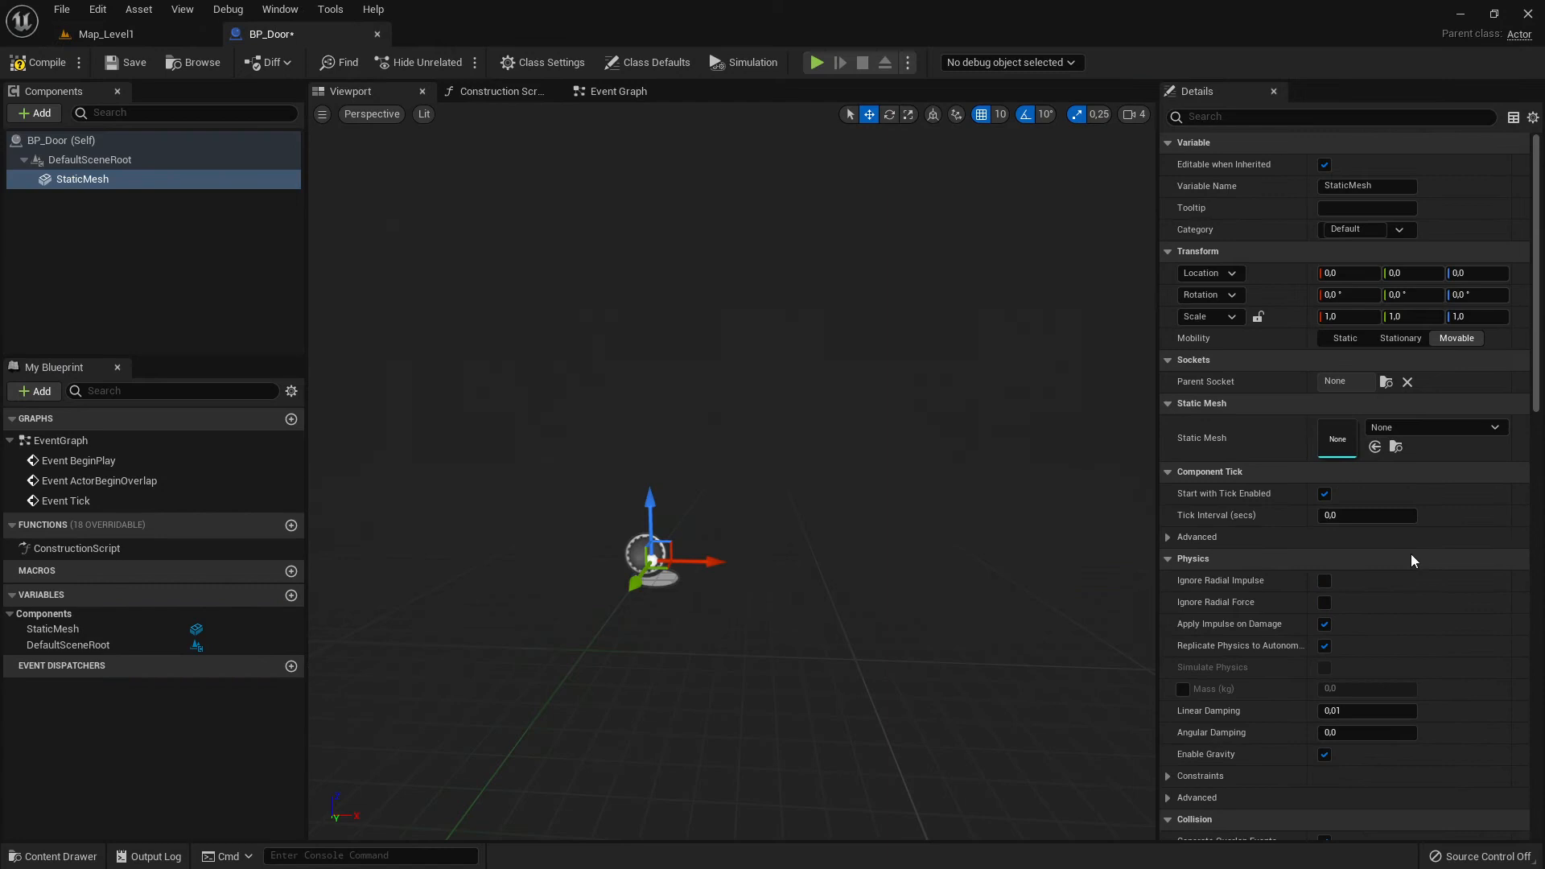
click(1375, 448)
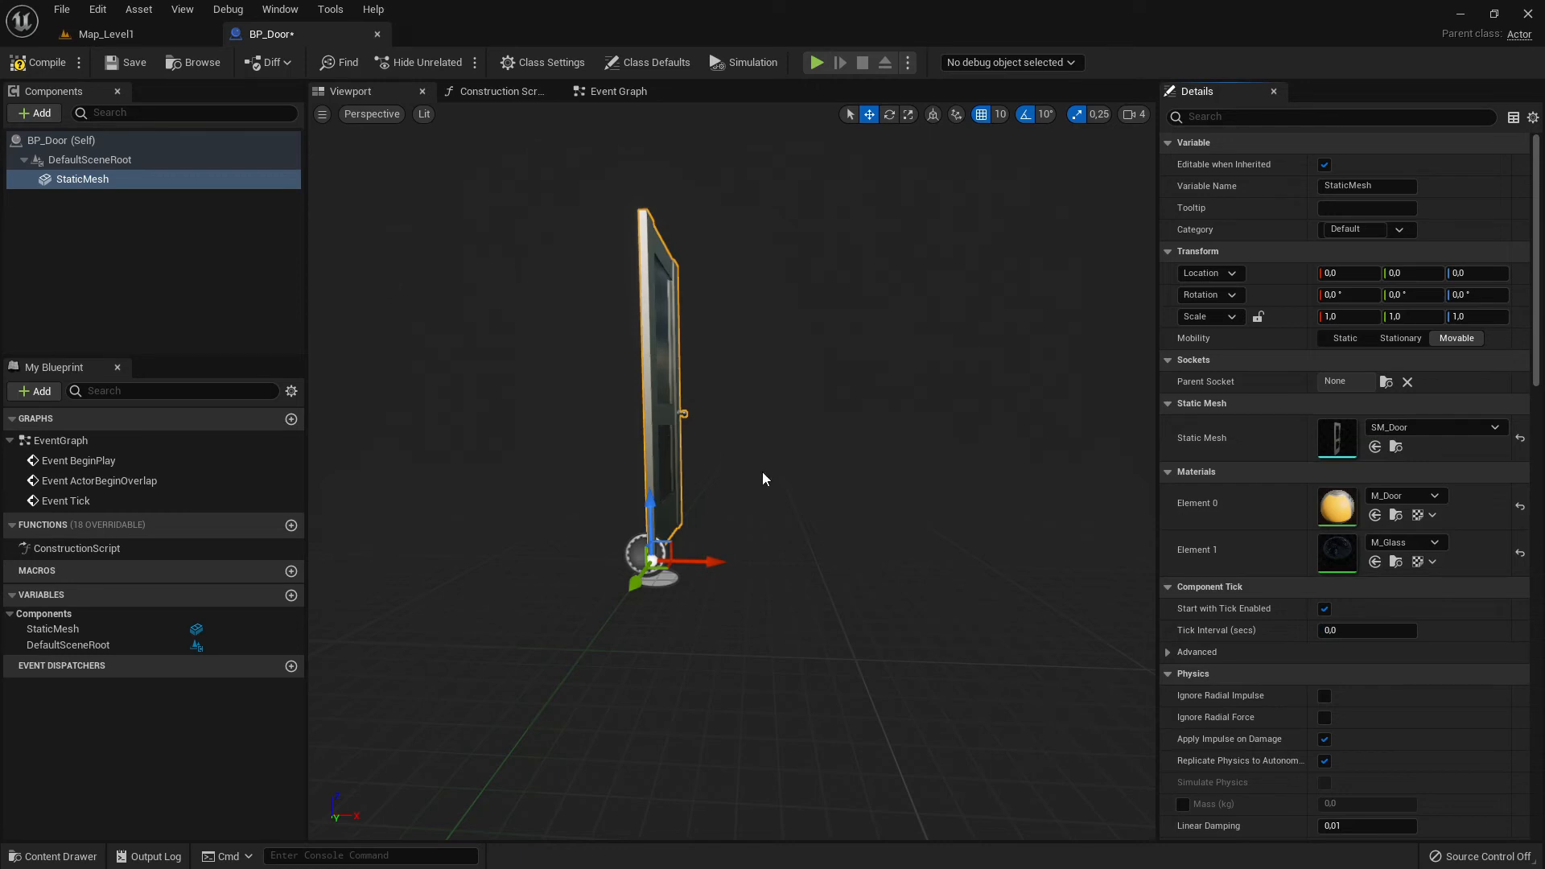
right_drag(764, 480, 627, 470)
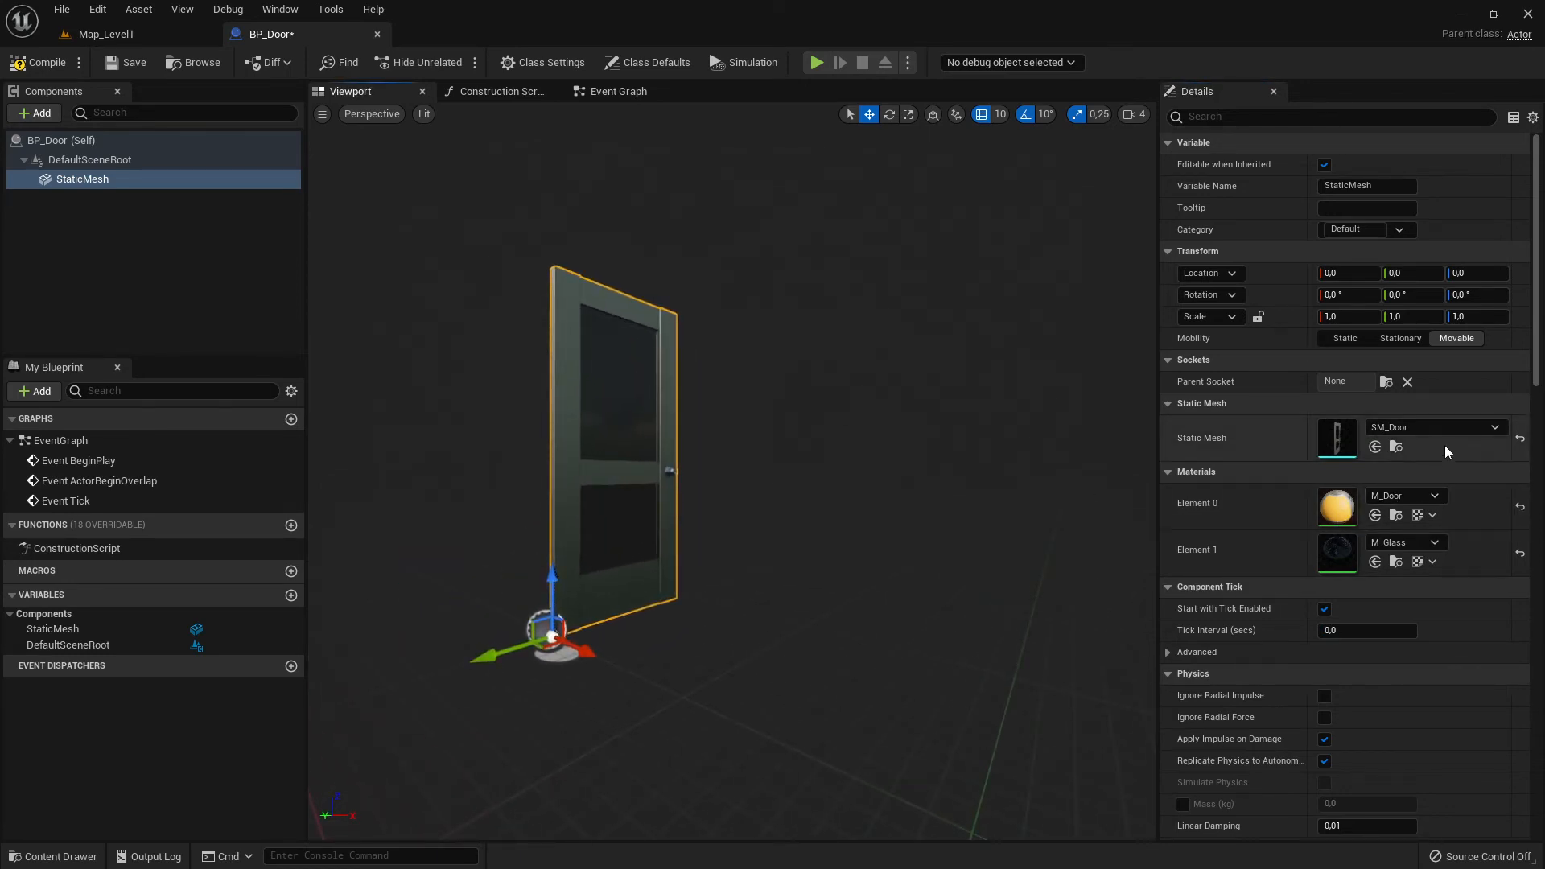
Examine the component's available mesh choices and the StaticMesh folder, and view the door in BP_Door face-on.
click(1466, 433)
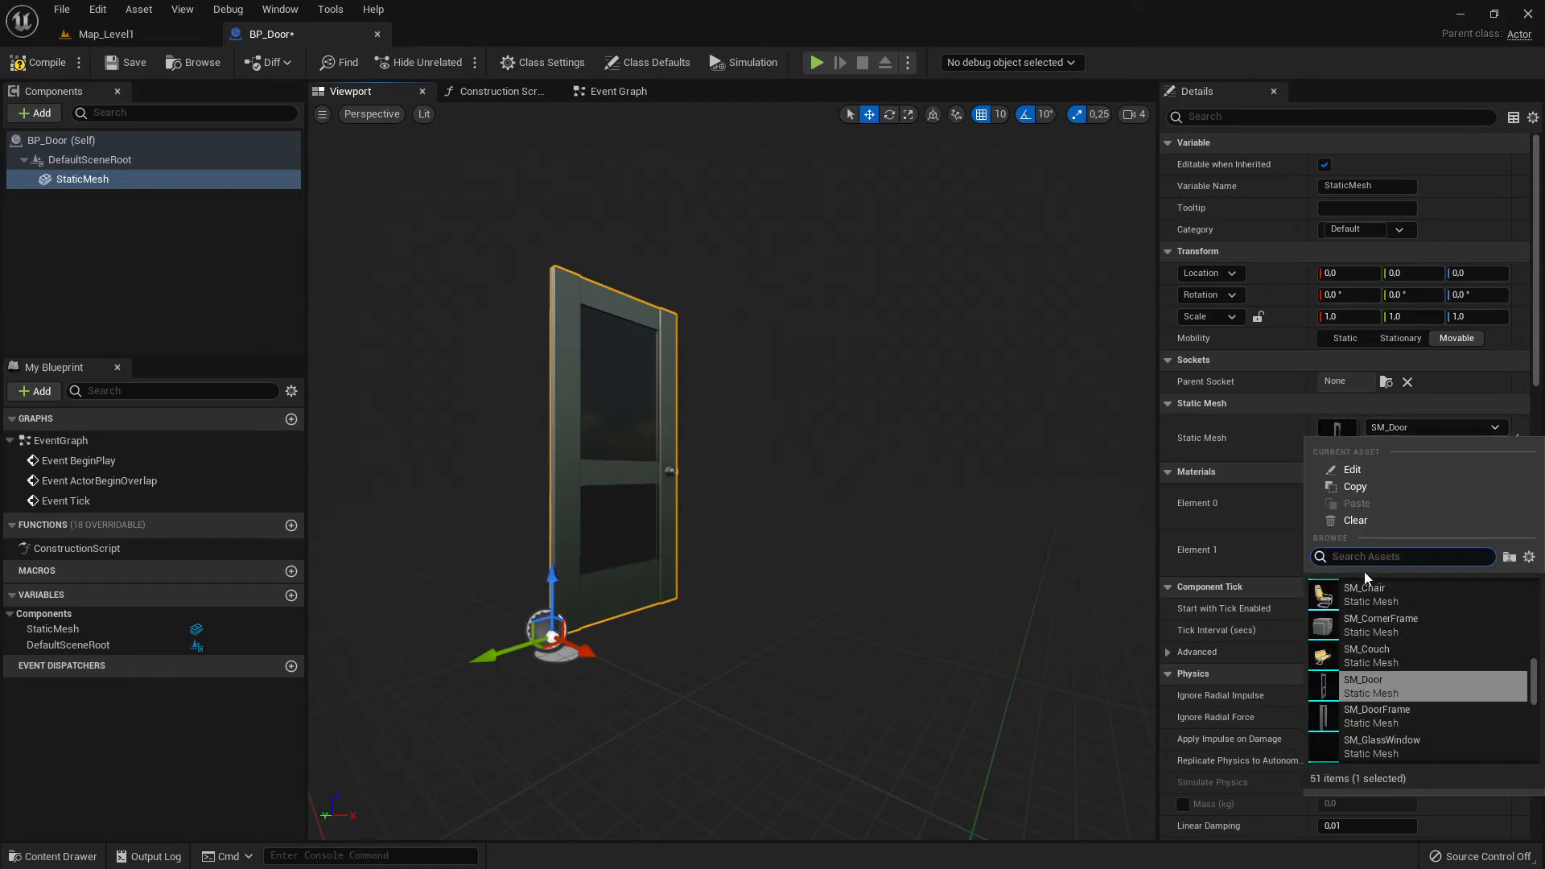
click(655, 308)
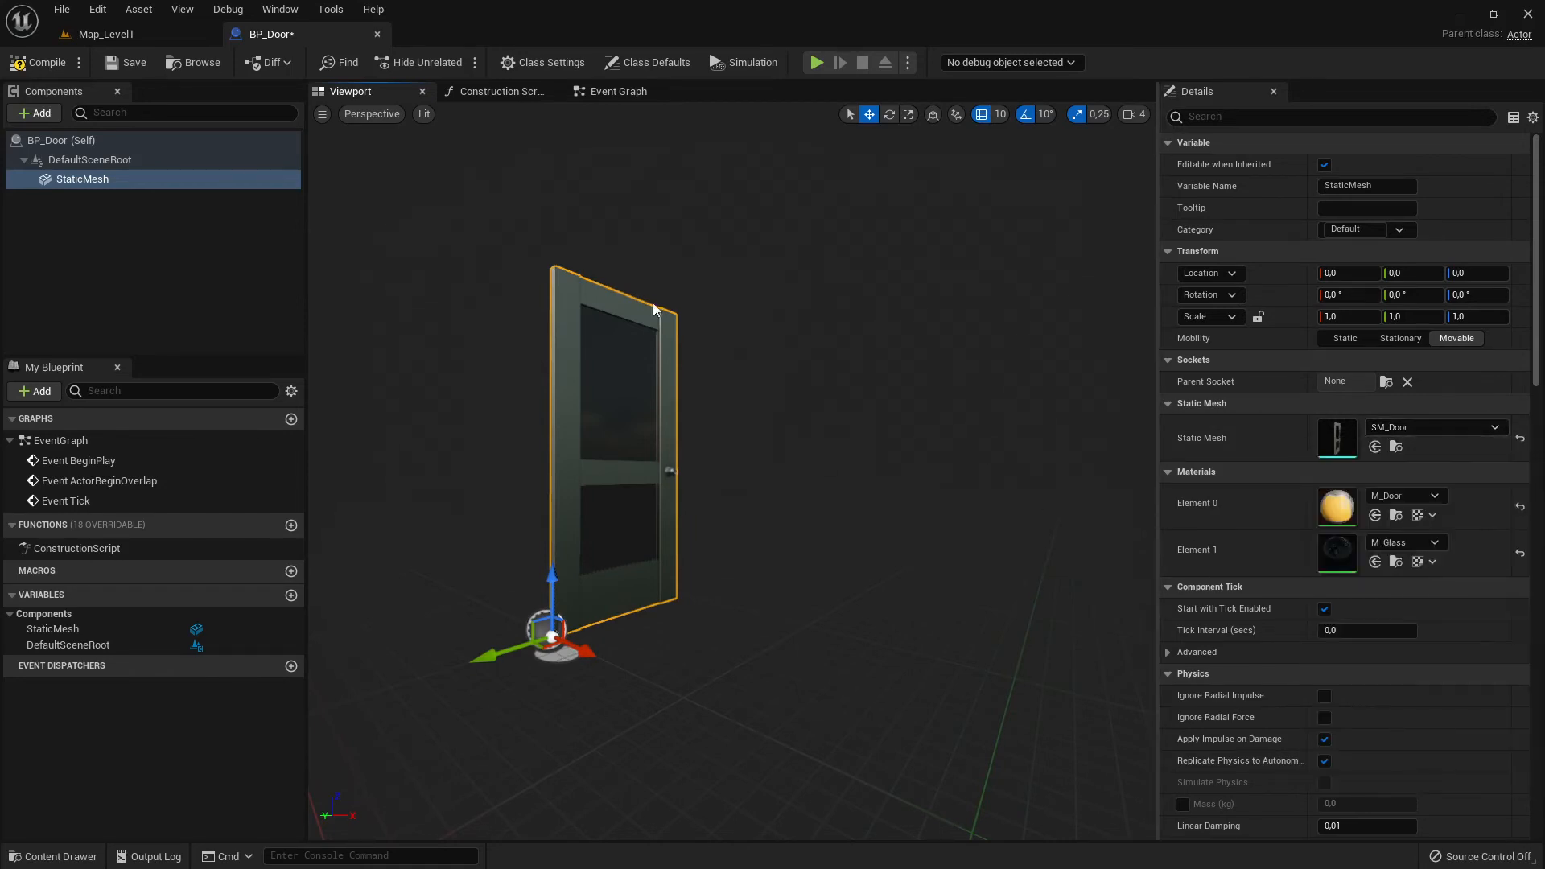
click(102, 34)
scroll(626, 762, down, 1)
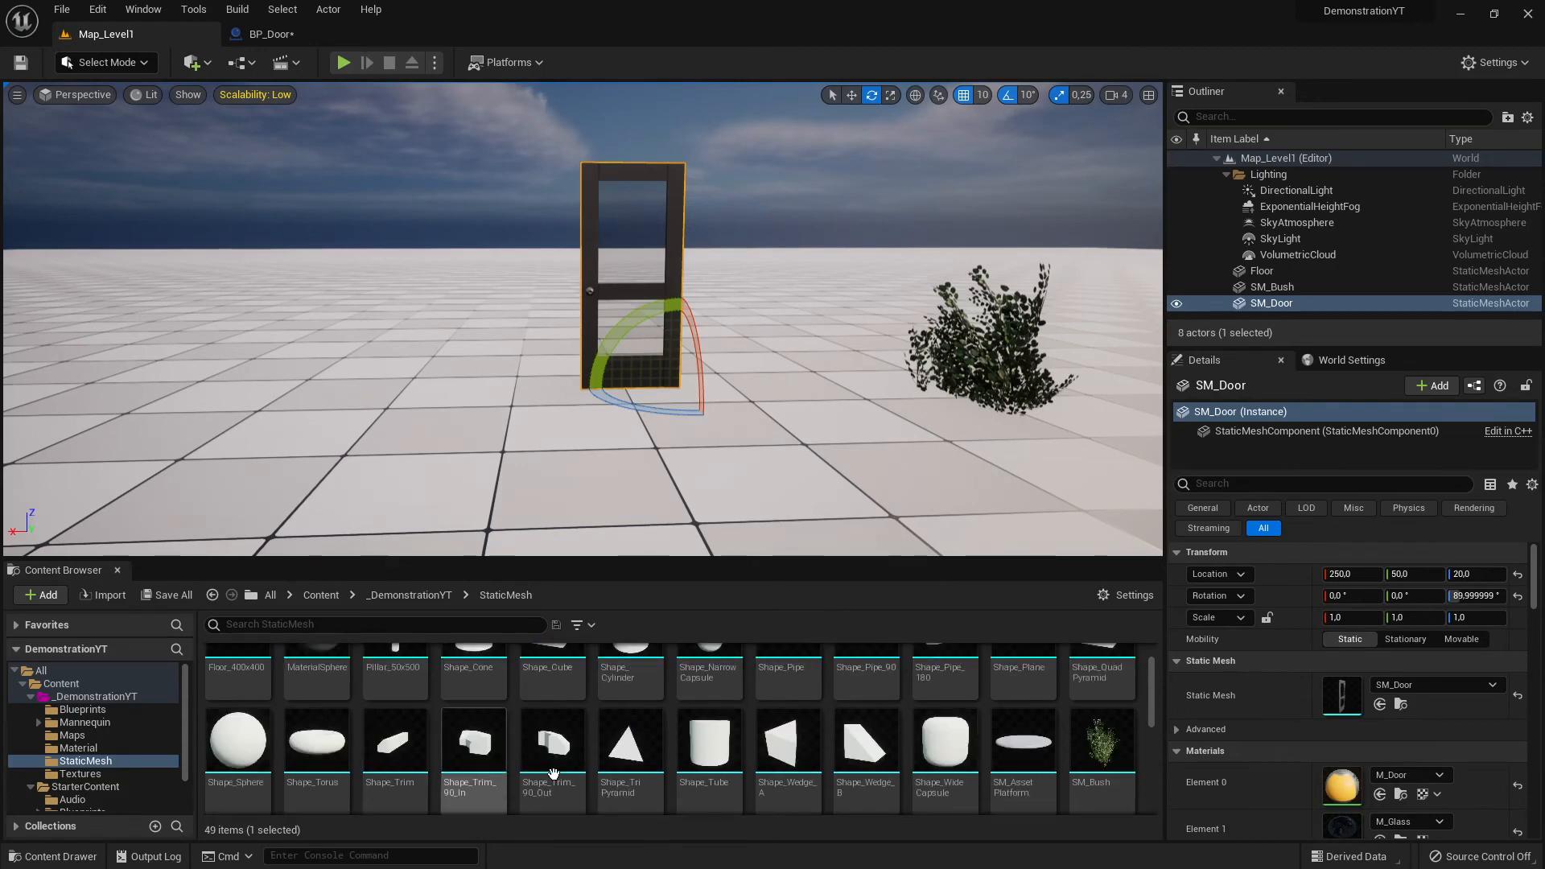
click(269, 35)
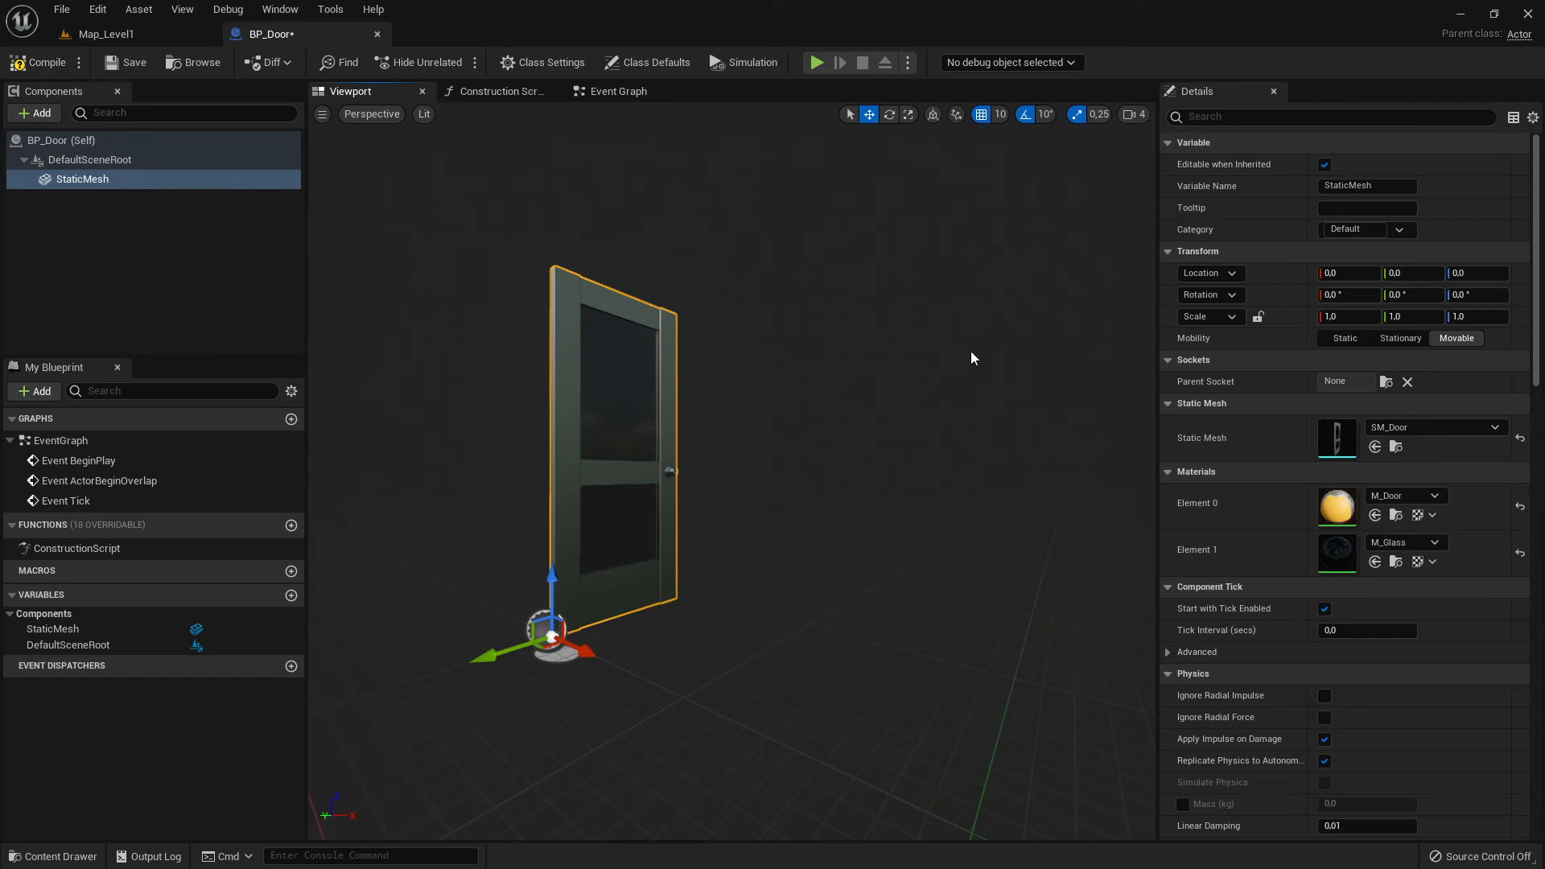
click(1418, 431)
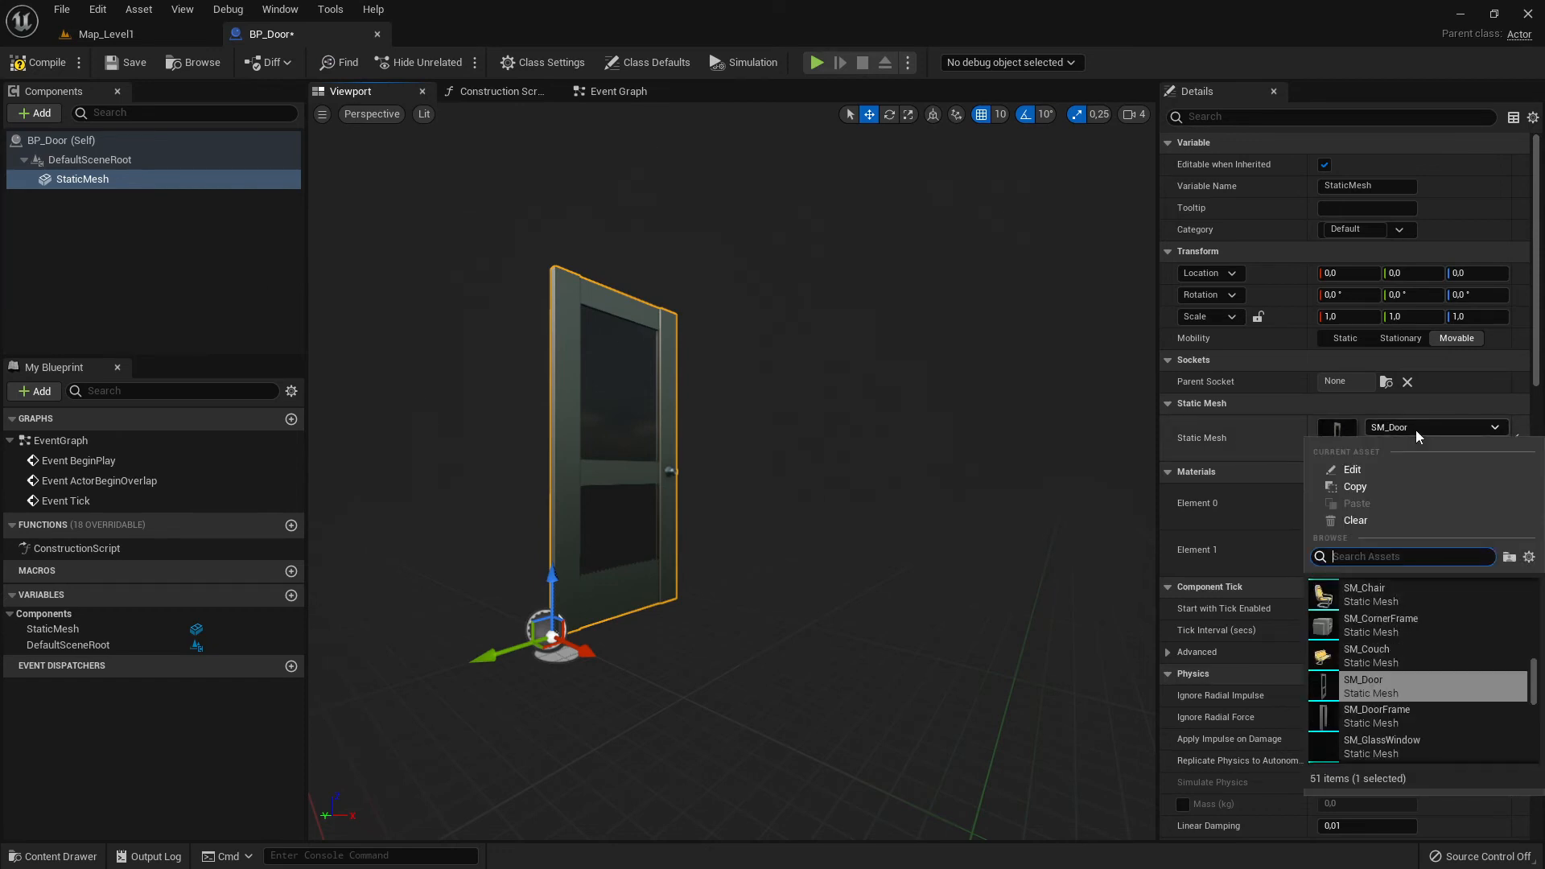
click(1417, 430)
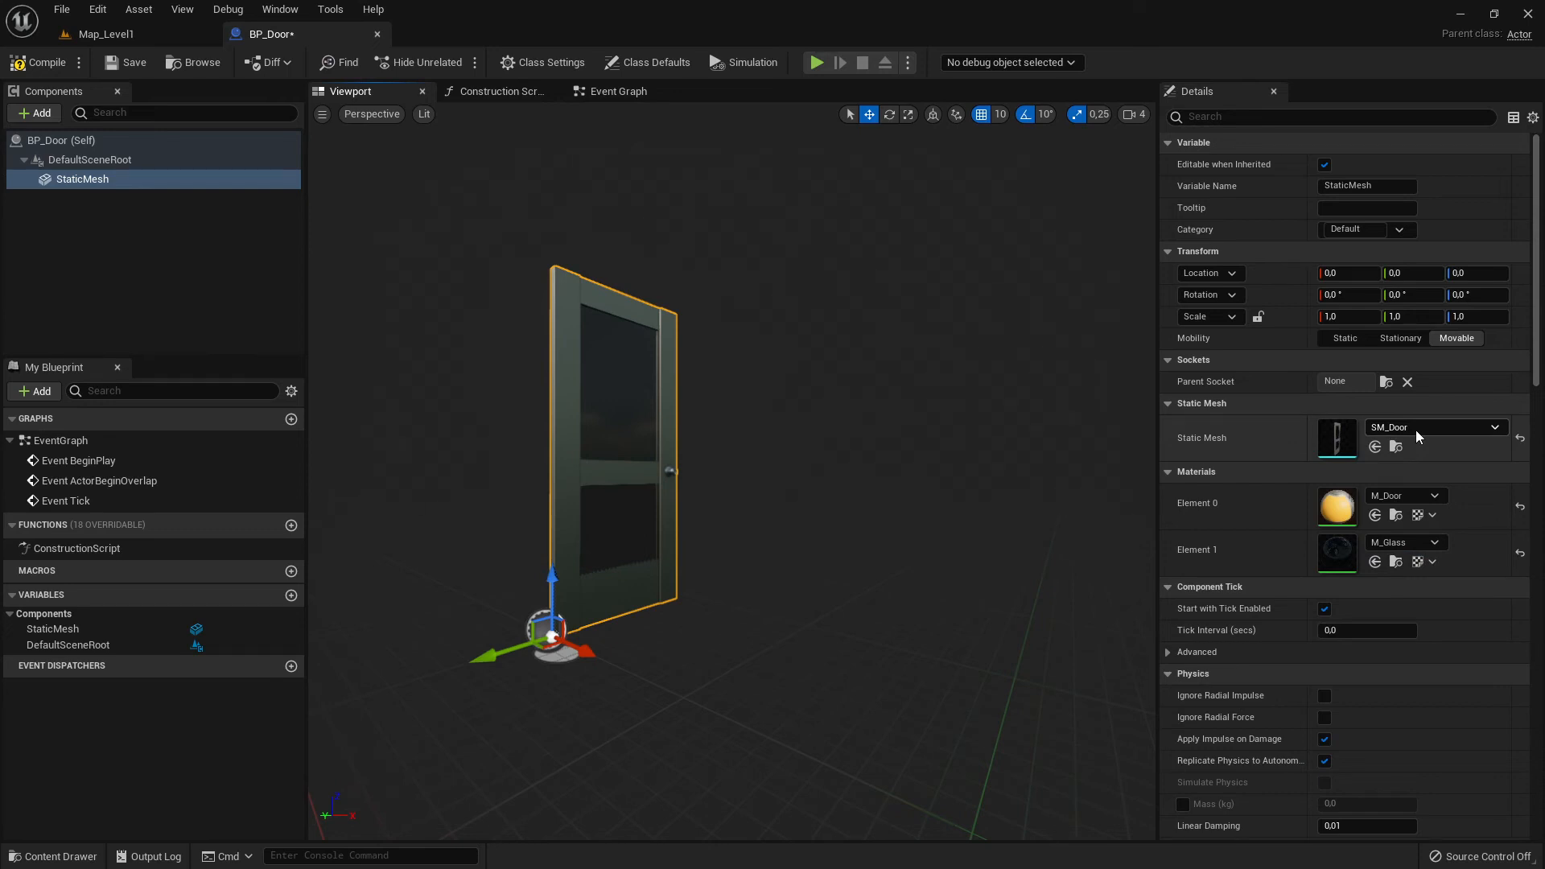
right_drag(757, 461, 672, 515)
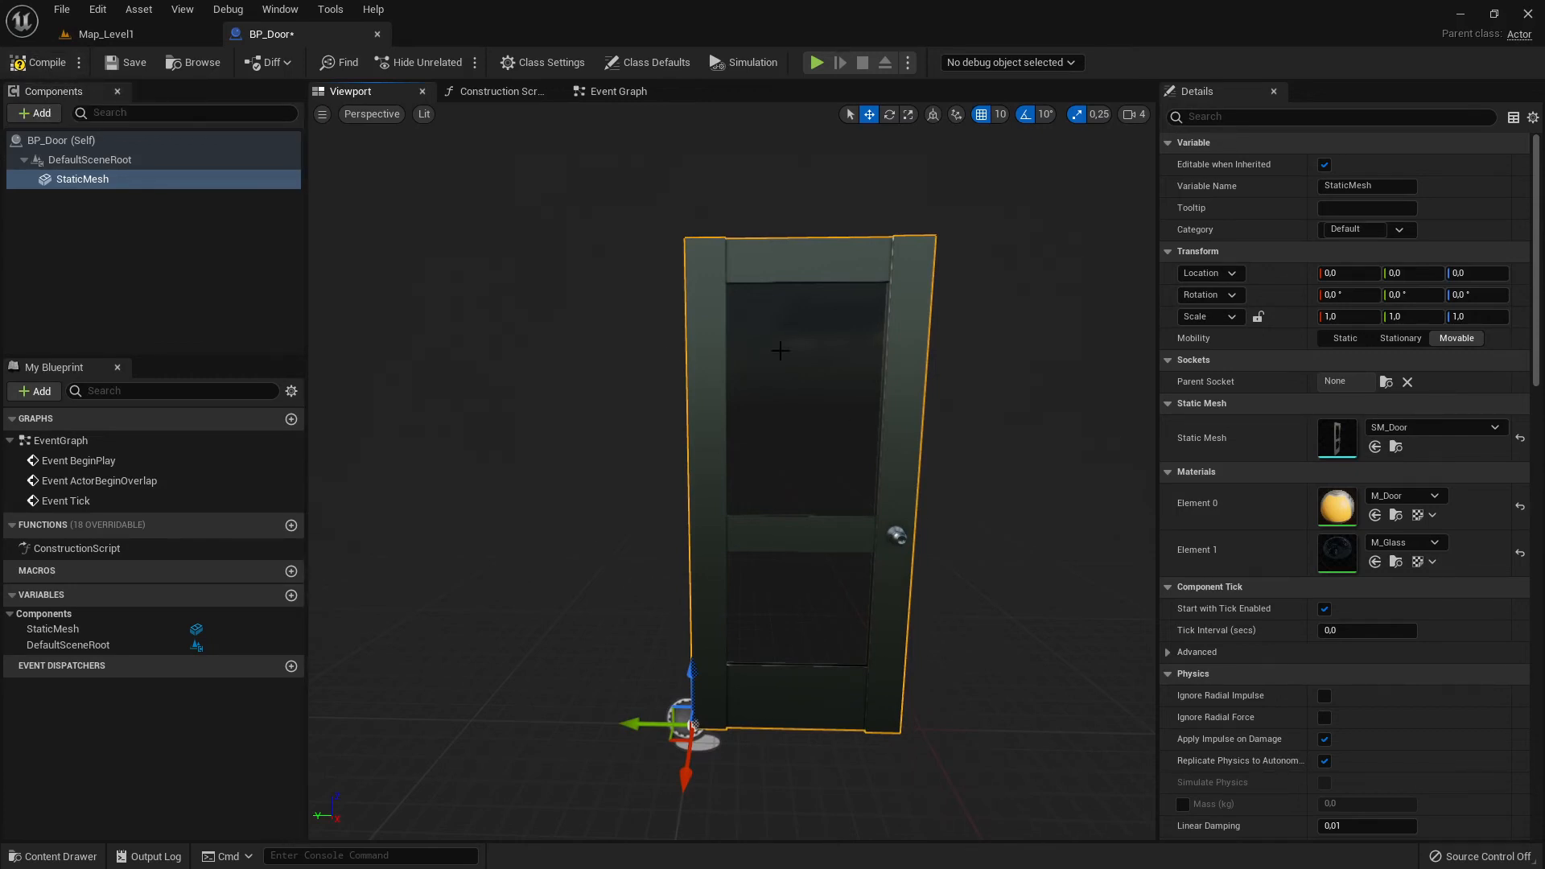
Compile and save the BP_Door blueprint.
click(36, 64)
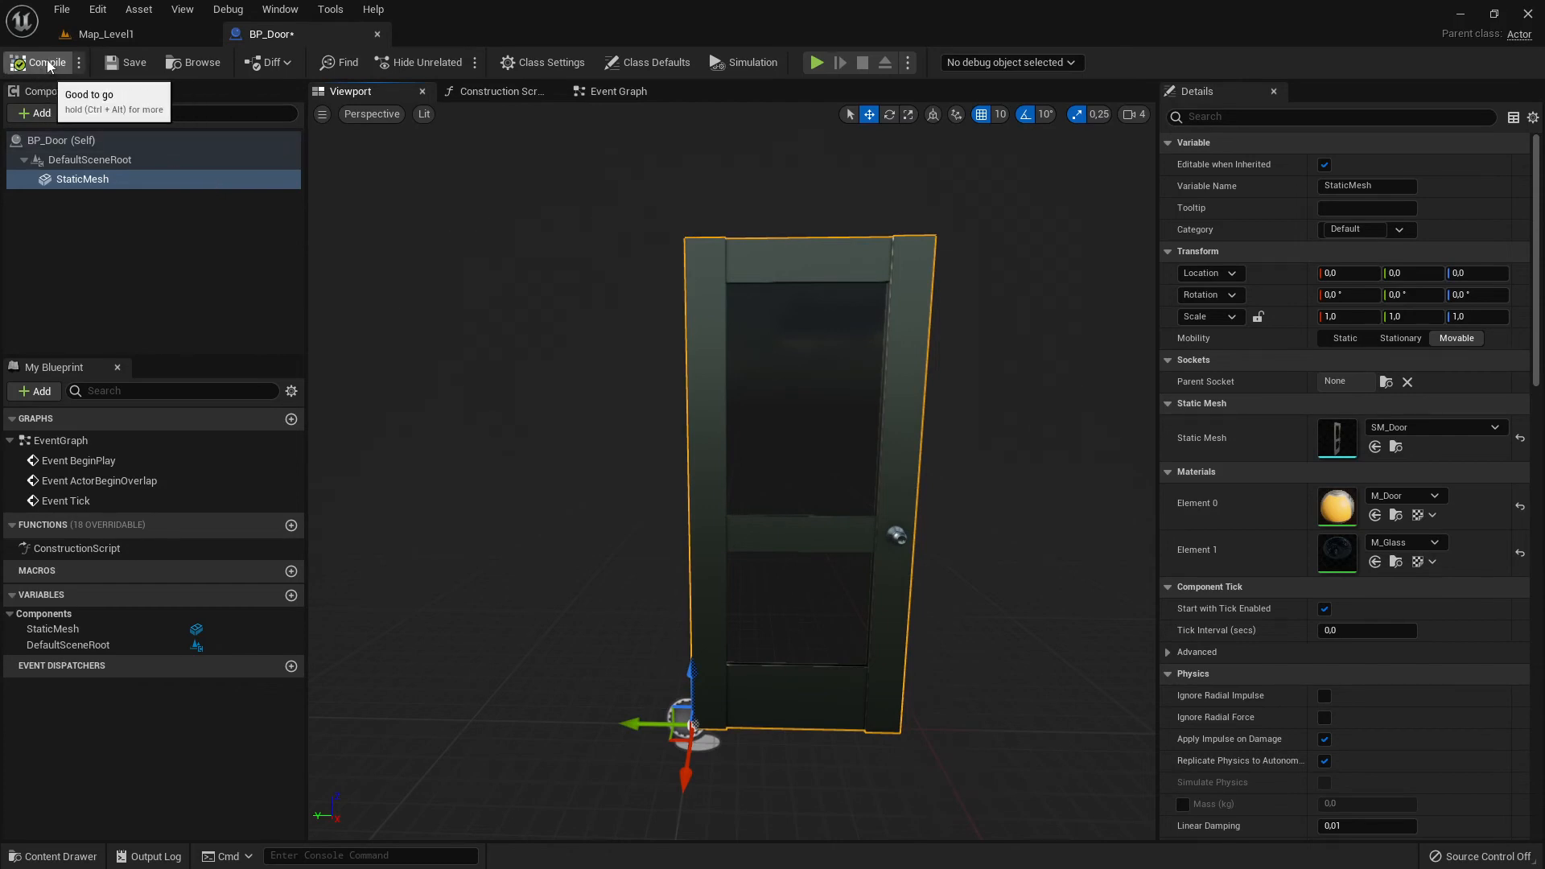
click(131, 64)
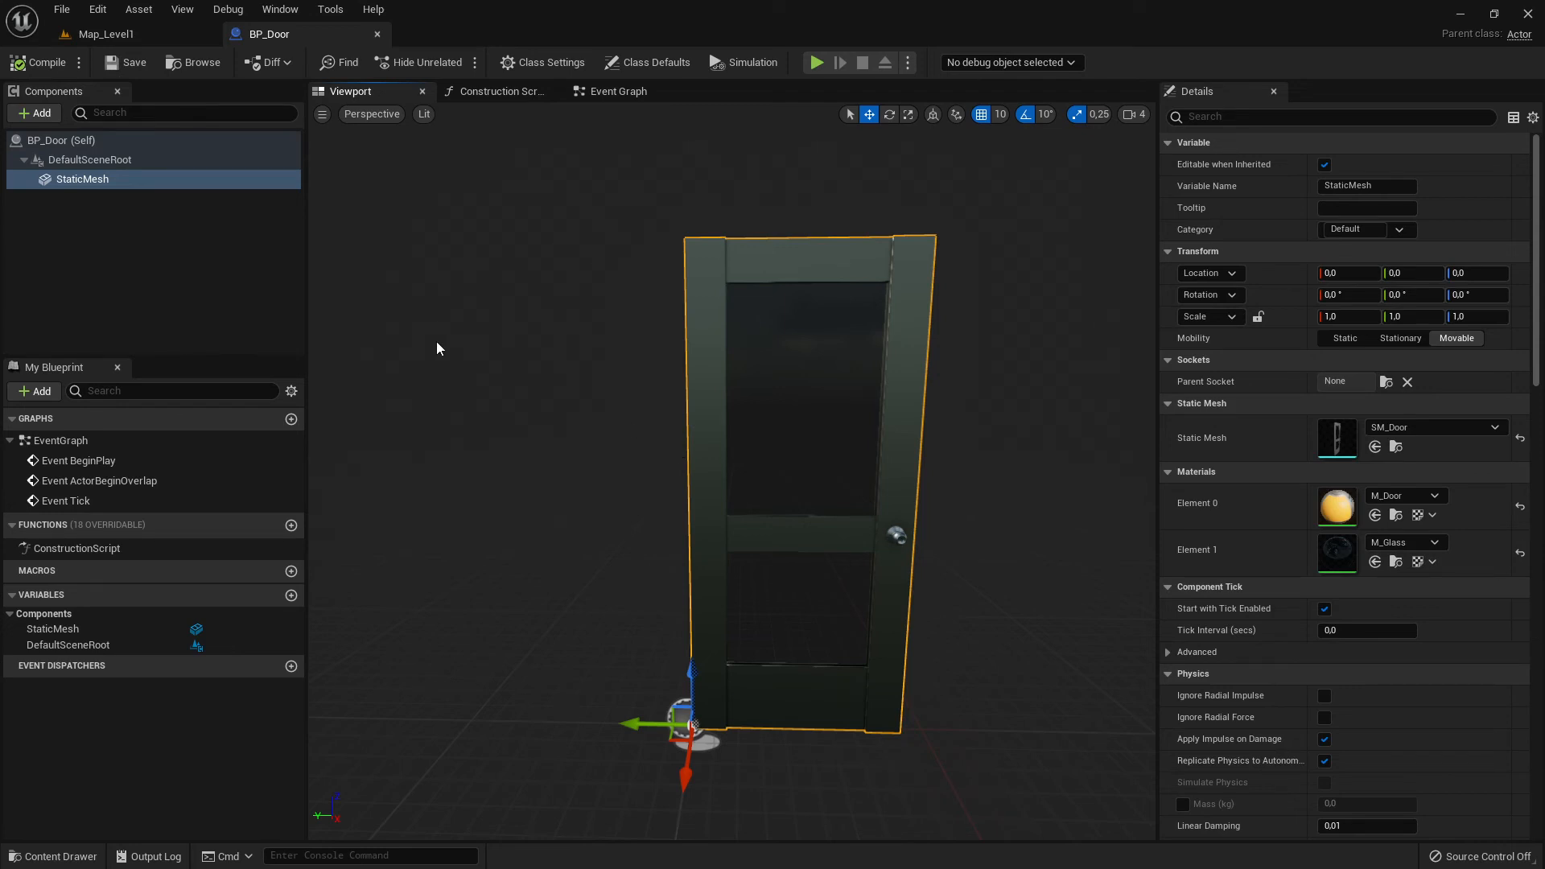
click(108, 36)
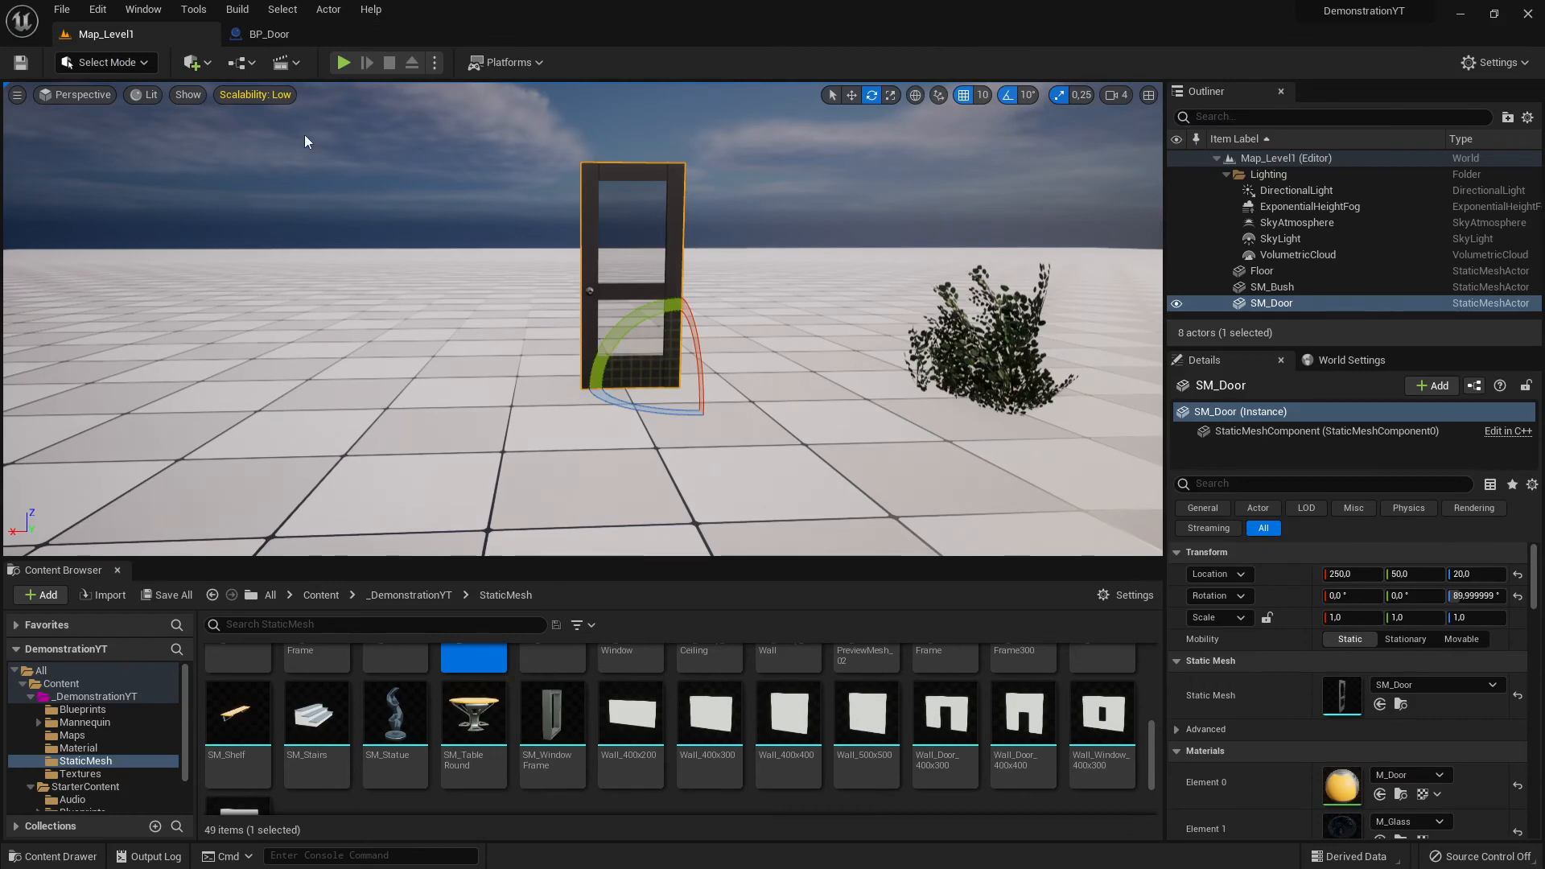
click(269, 34)
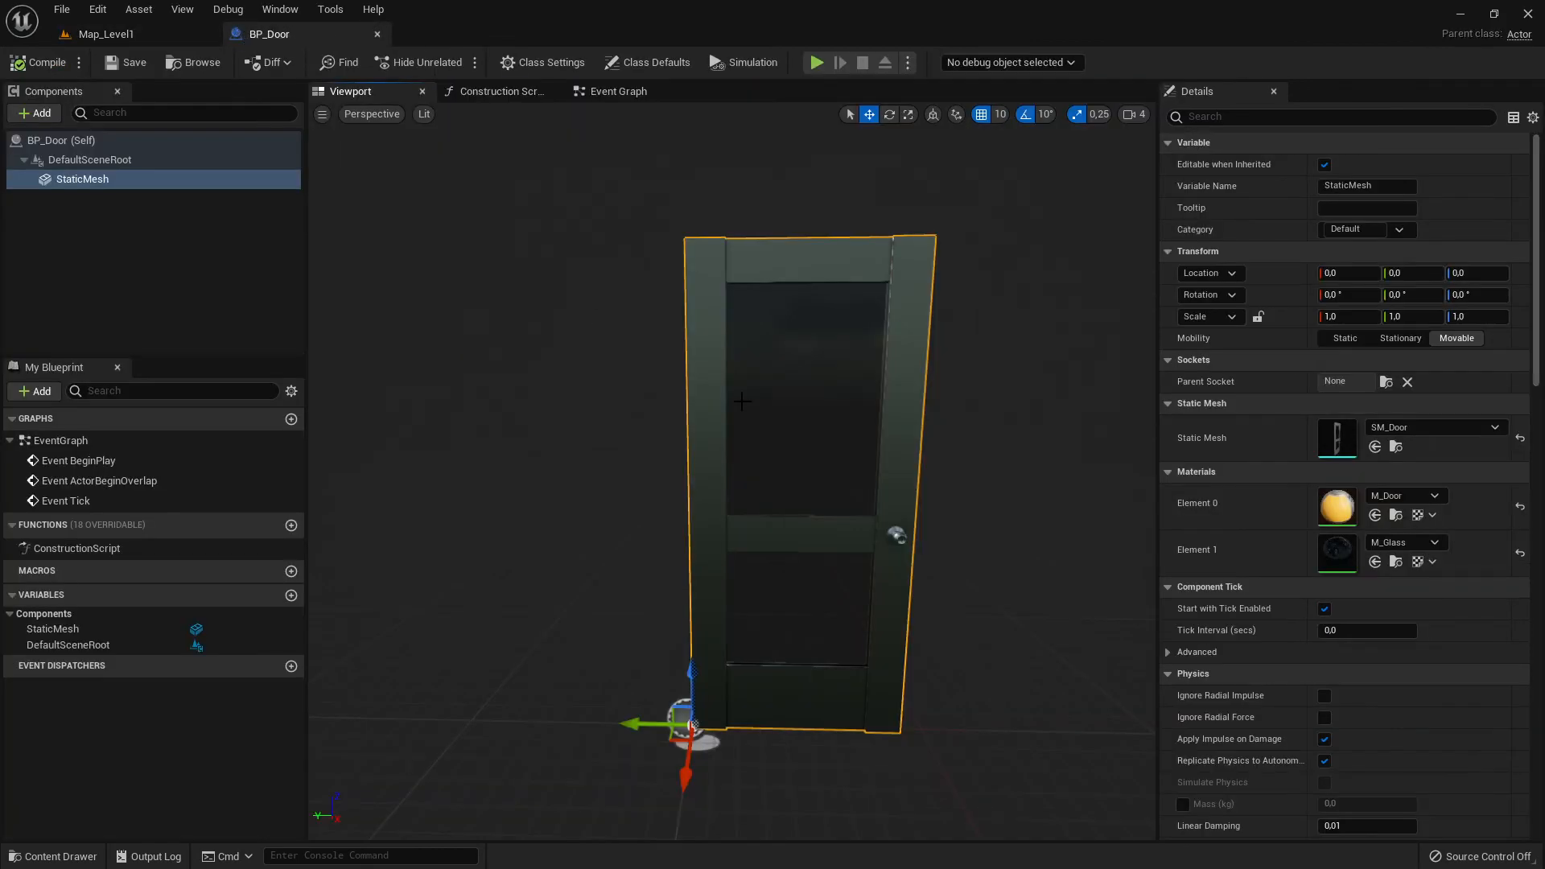
Place BP_Door from the _DemonstrationYT Blueprints folder in Map_Level1 beside SM_Door, at about 470, 10, 20, and rotate it 90° about Z.
click(125, 35)
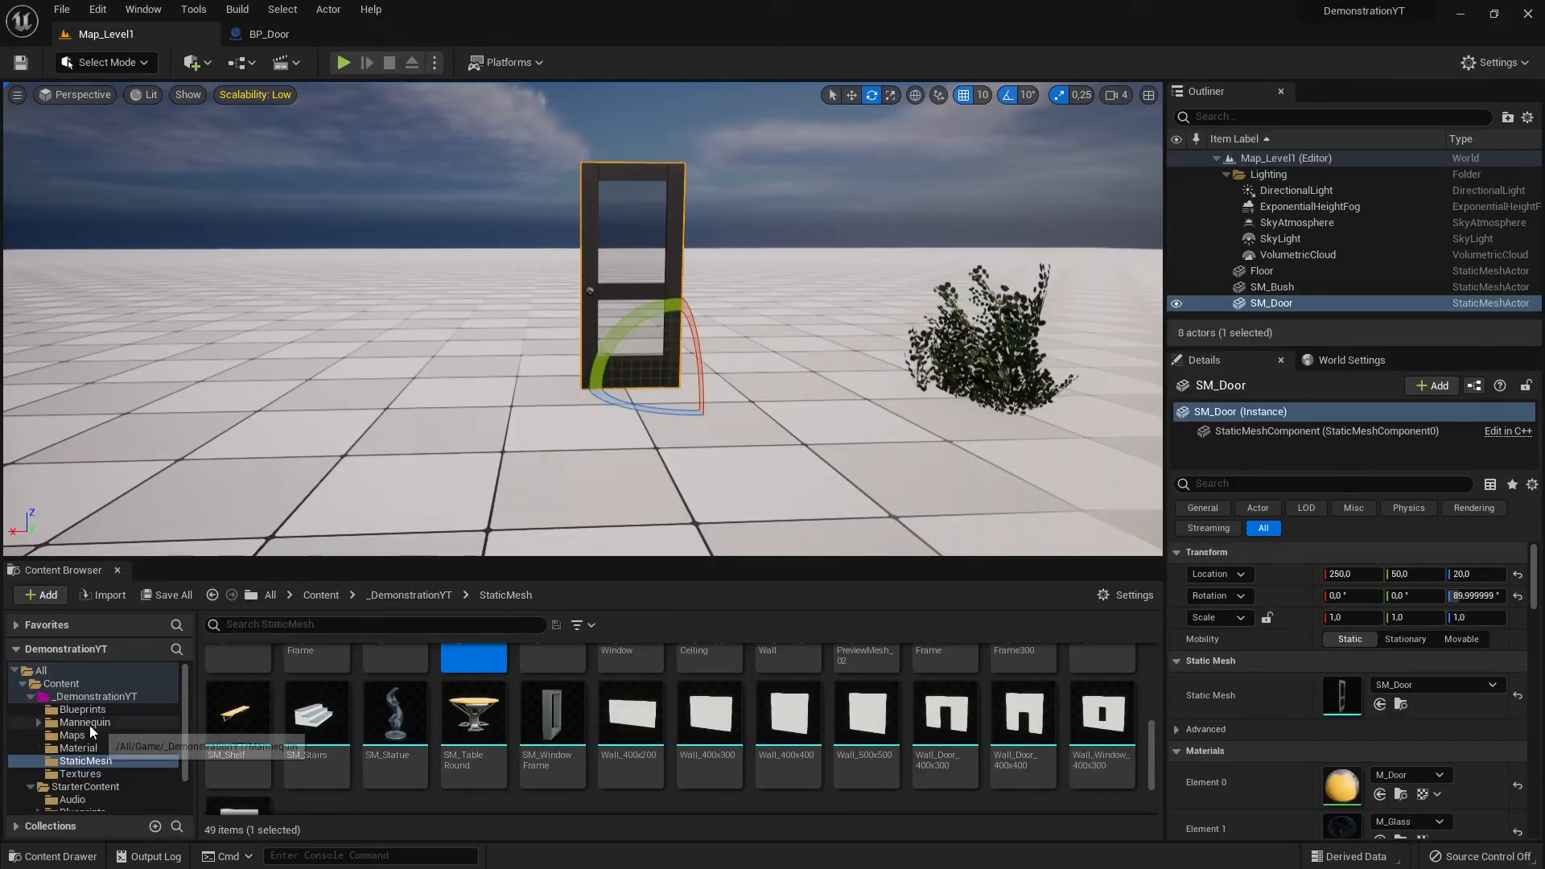
click(89, 697)
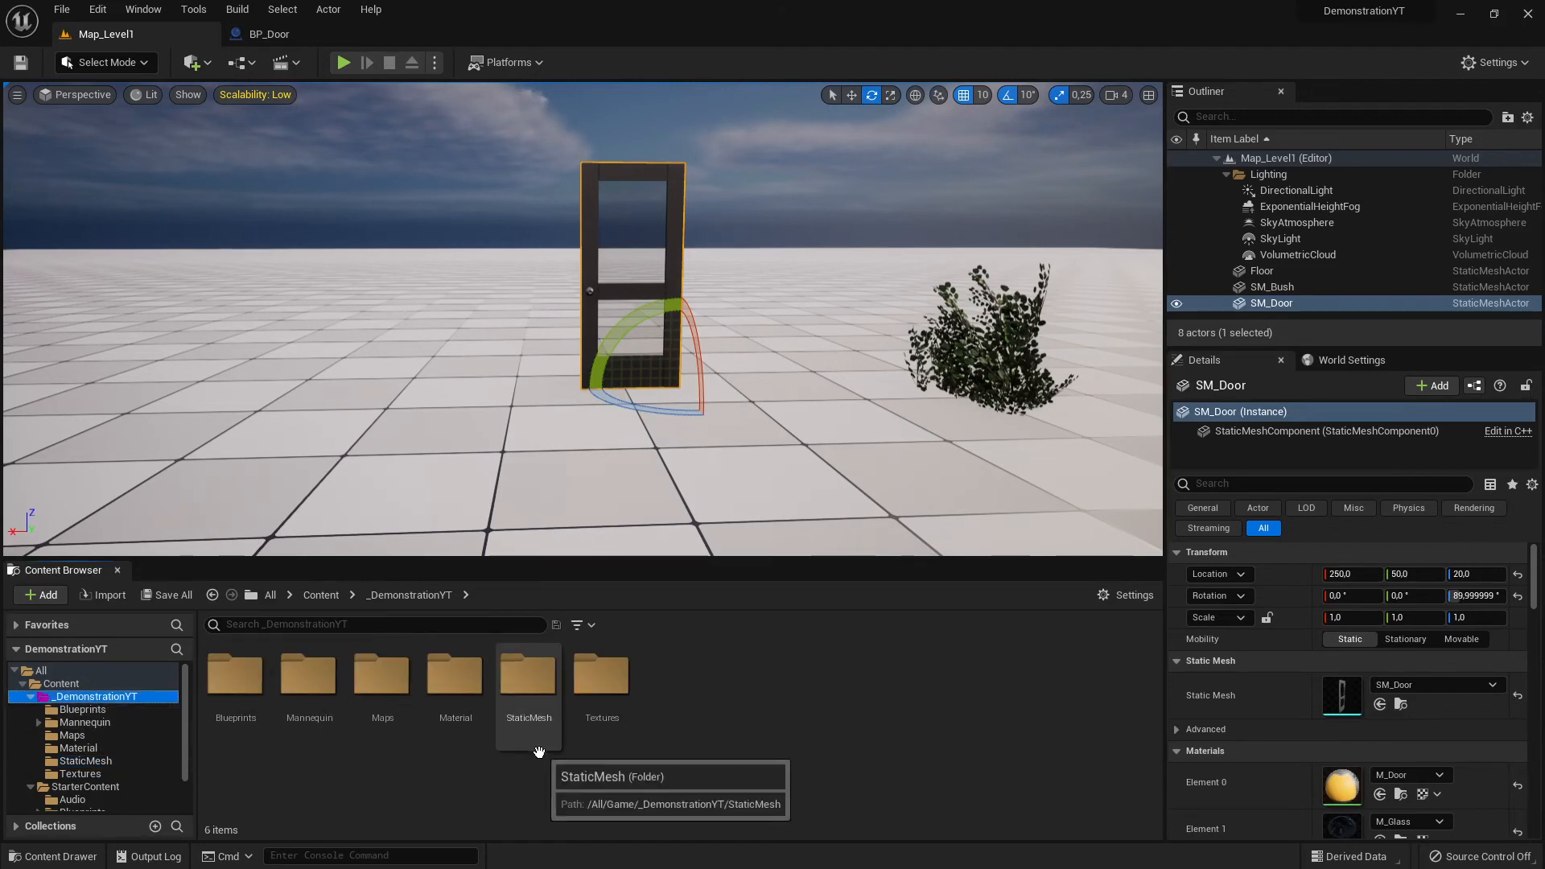
double_click(226, 693)
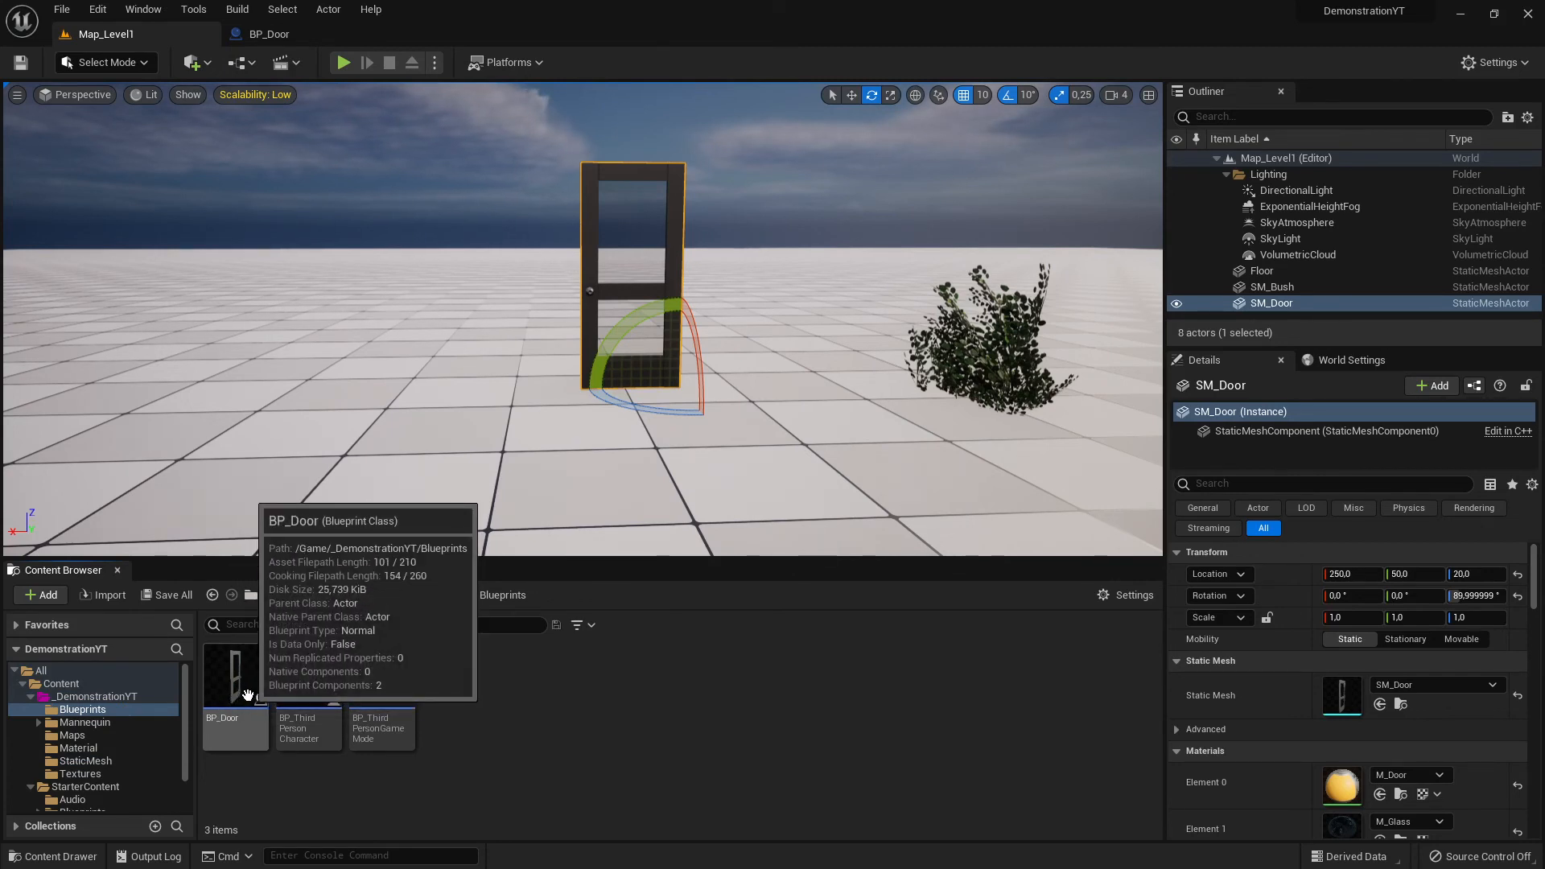
drag(247, 695, 358, 429)
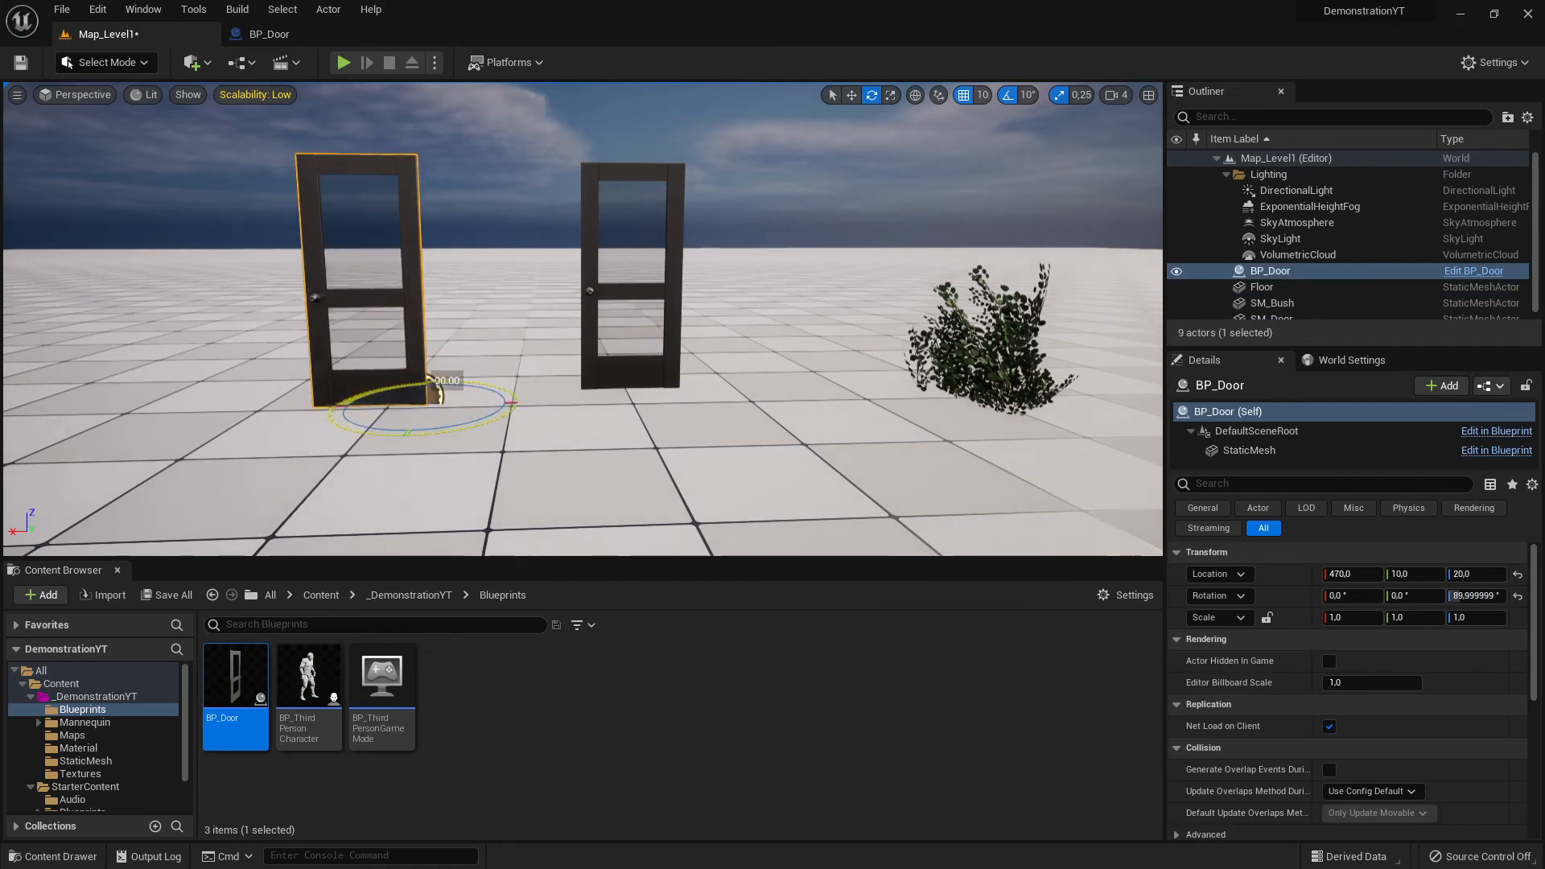
Inspect the details of the placed SM_Door mesh and the BP_Door instance in the level.
click(575, 467)
right_drag(576, 466, 528, 459)
click(741, 191)
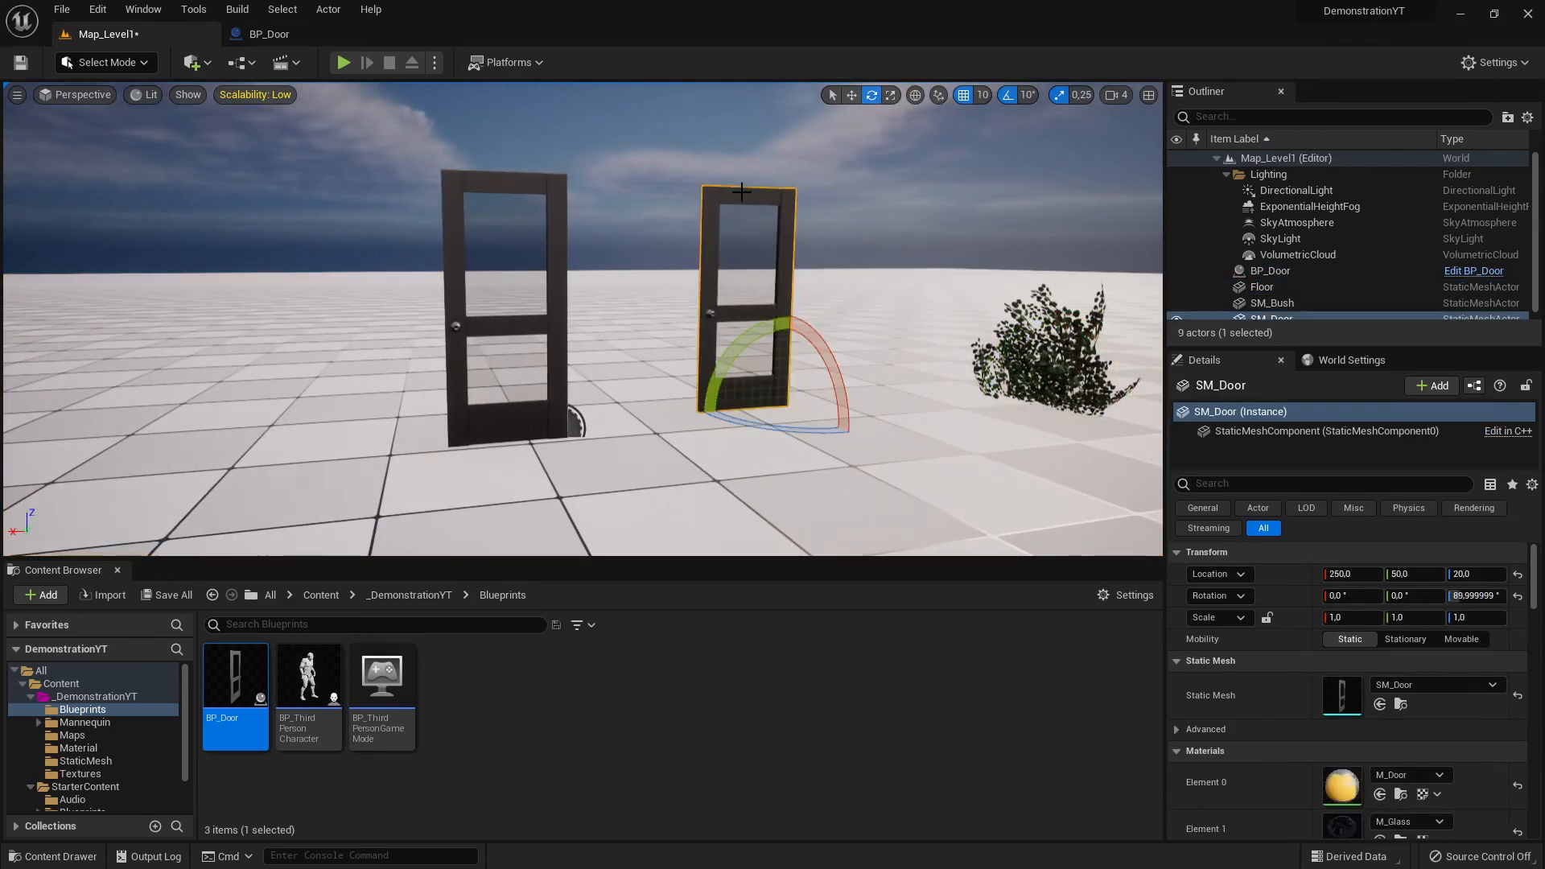
right_drag(796, 406, 735, 368)
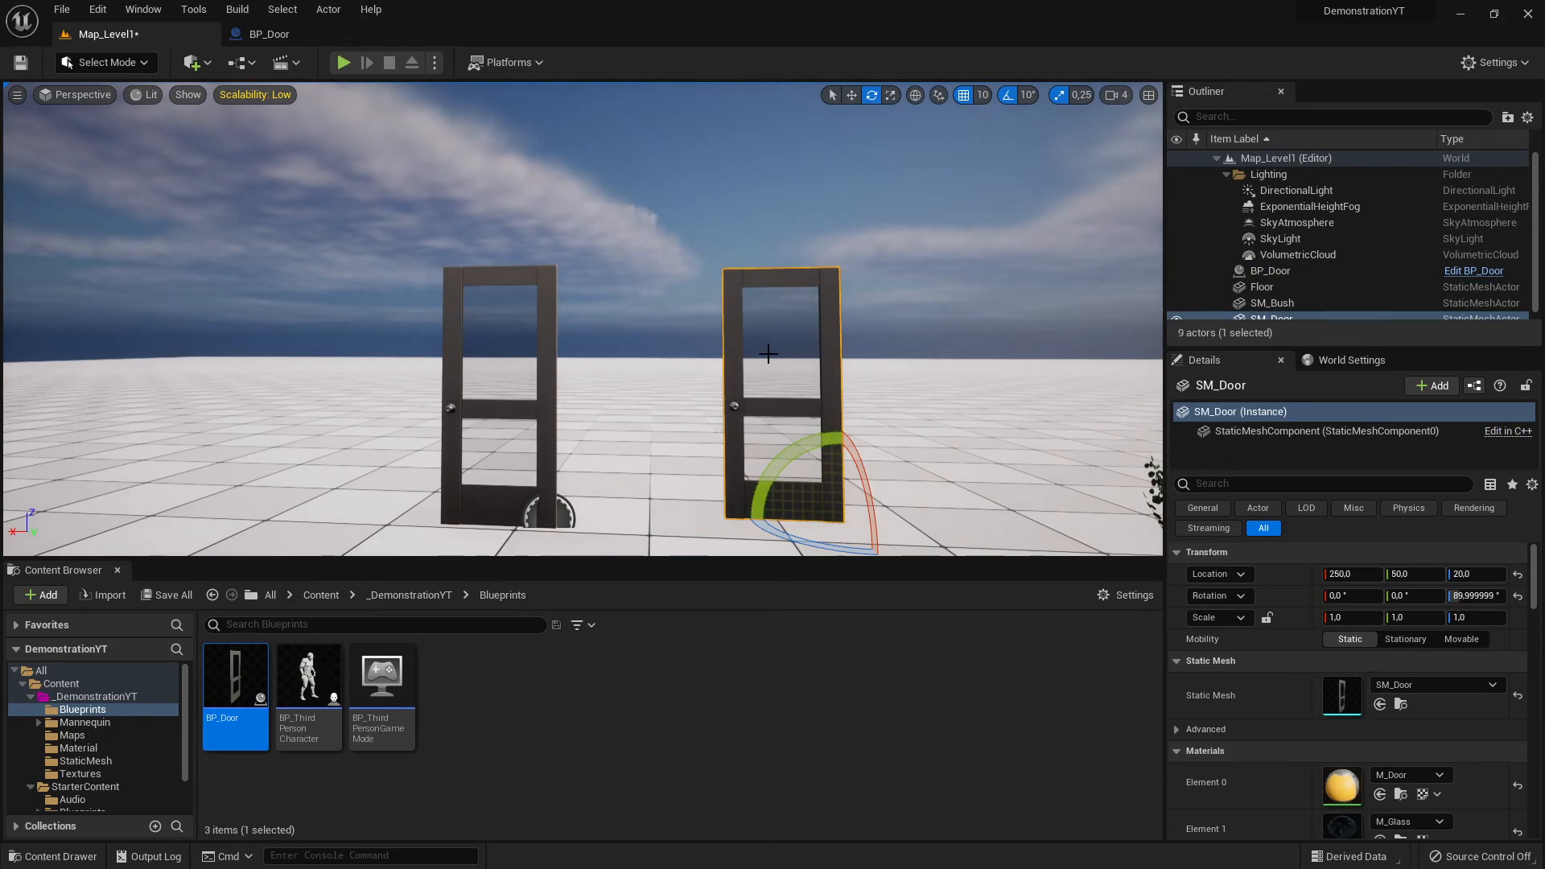
click(520, 268)
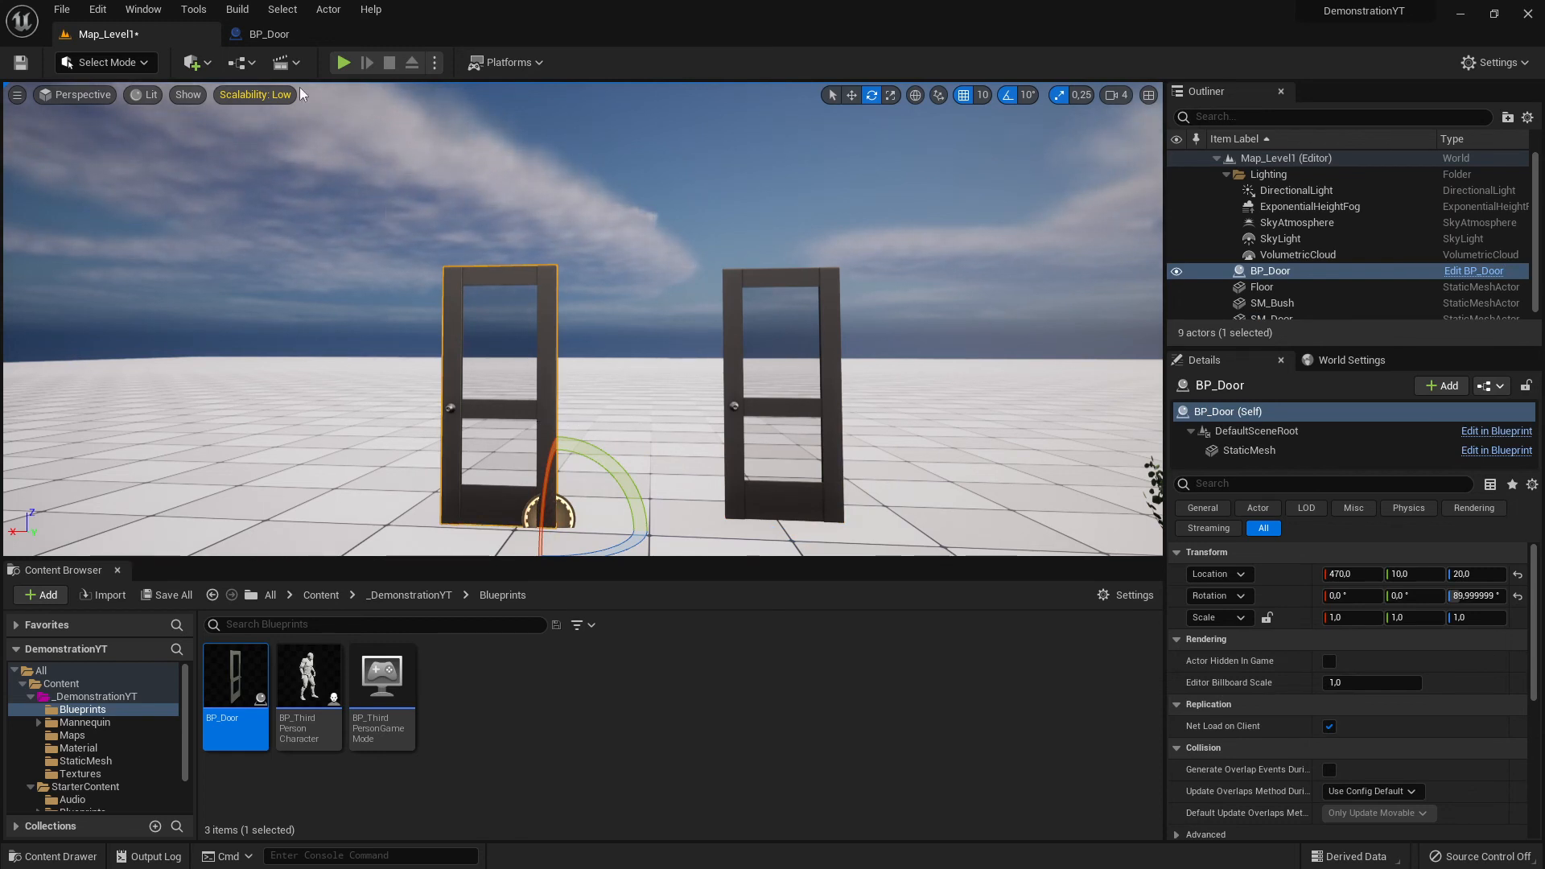
View the event nodes in BP_Door's Event Graph and return to Map_Level1.
click(257, 36)
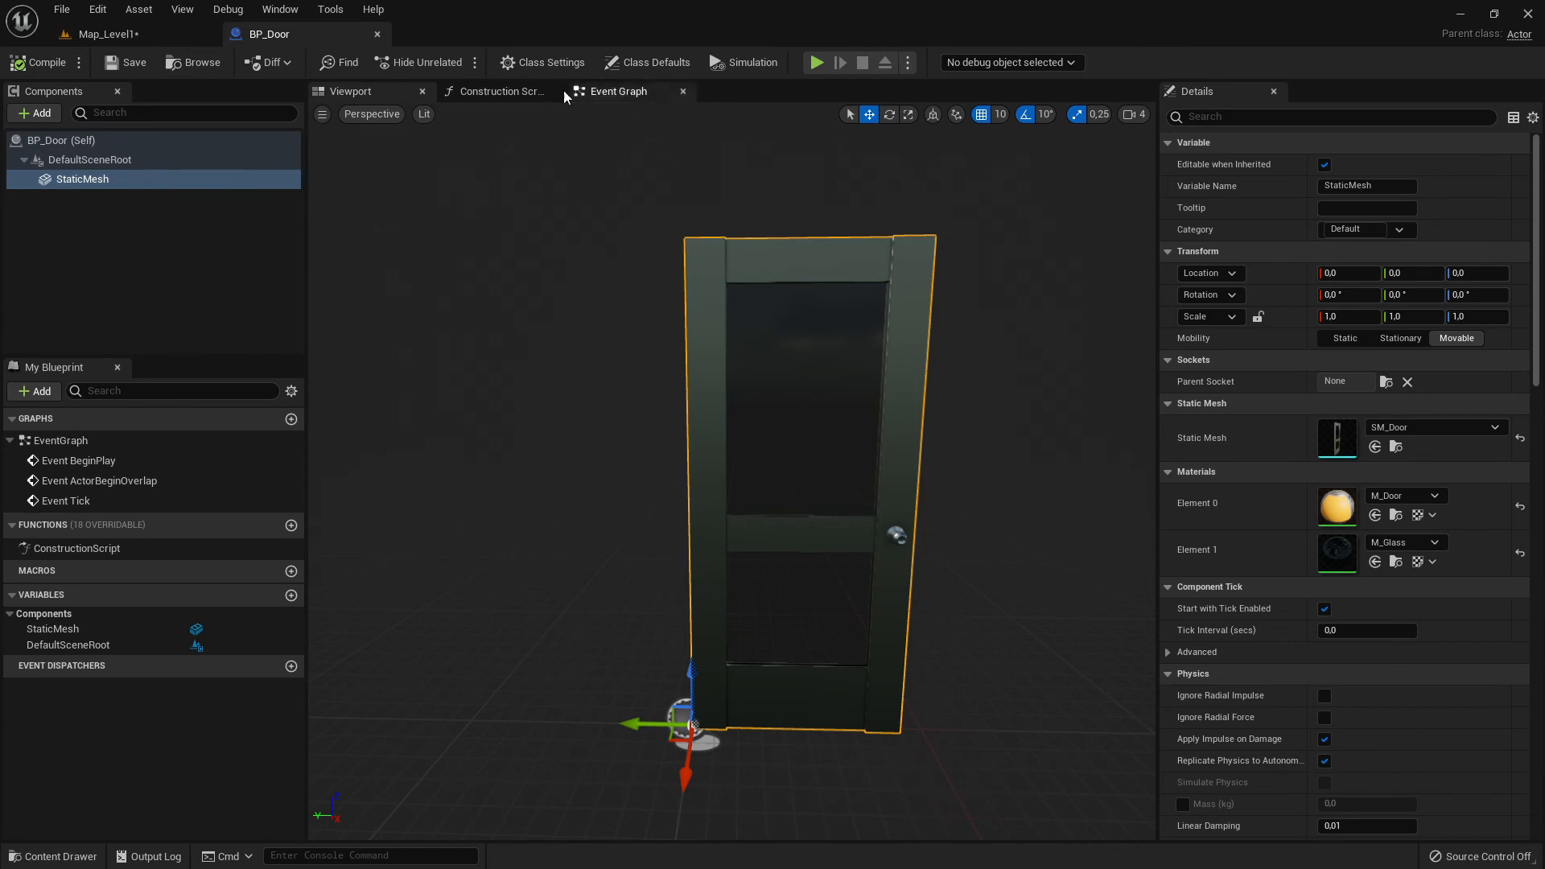
click(618, 93)
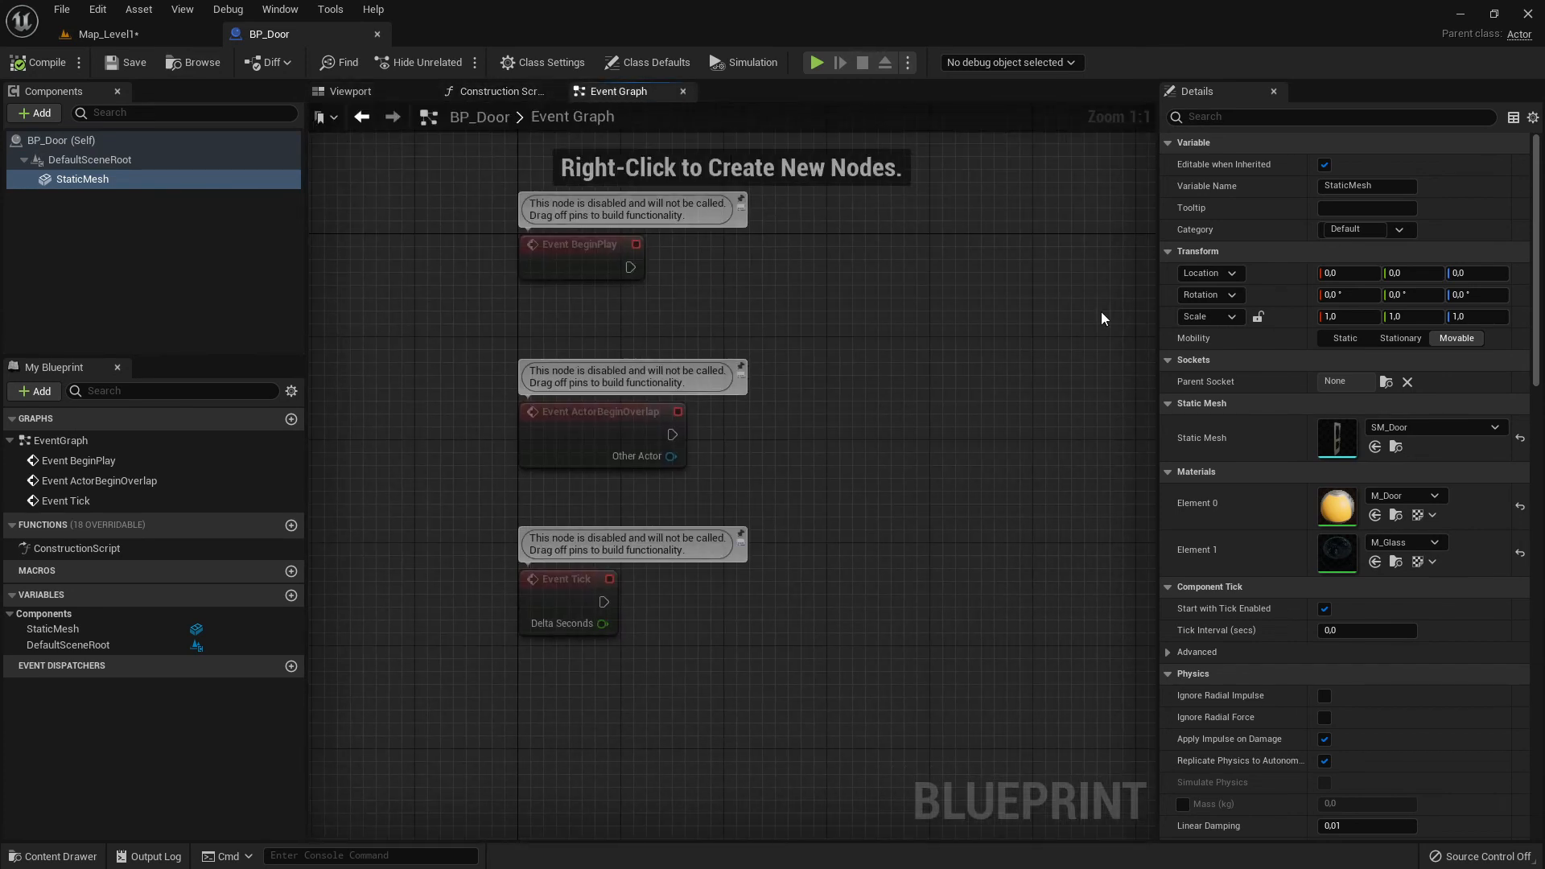
click(129, 36)
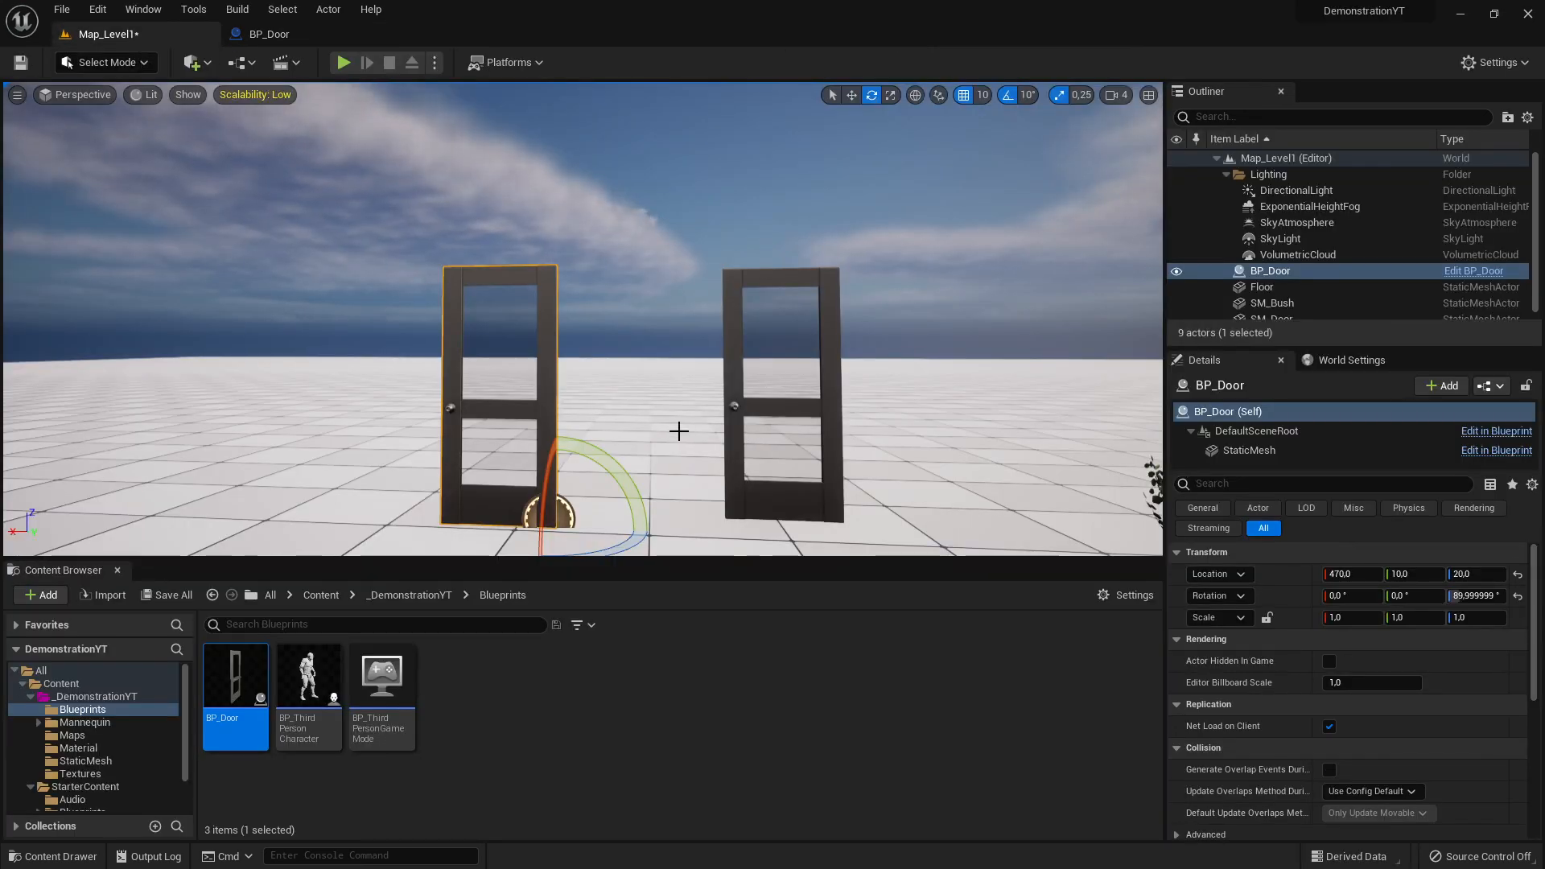
Compare the SM_Door actor with the BP_Door instance in the level from several viewpoints, ending with BP_Door selected.
right_drag(648, 394, 758, 412)
key(s)
key(w)
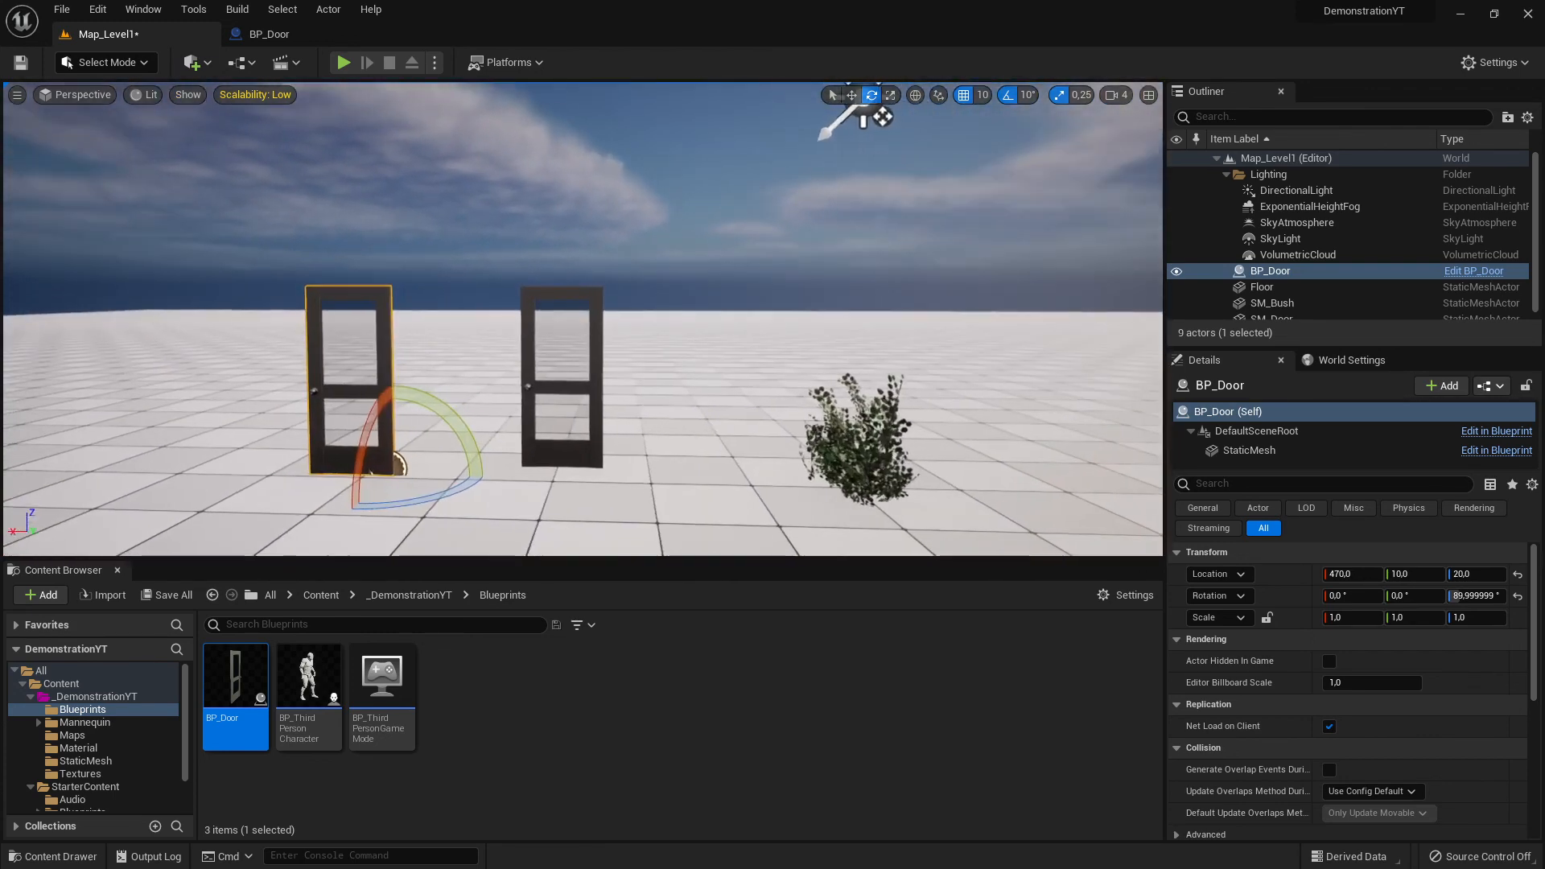
key(a)
key(w)
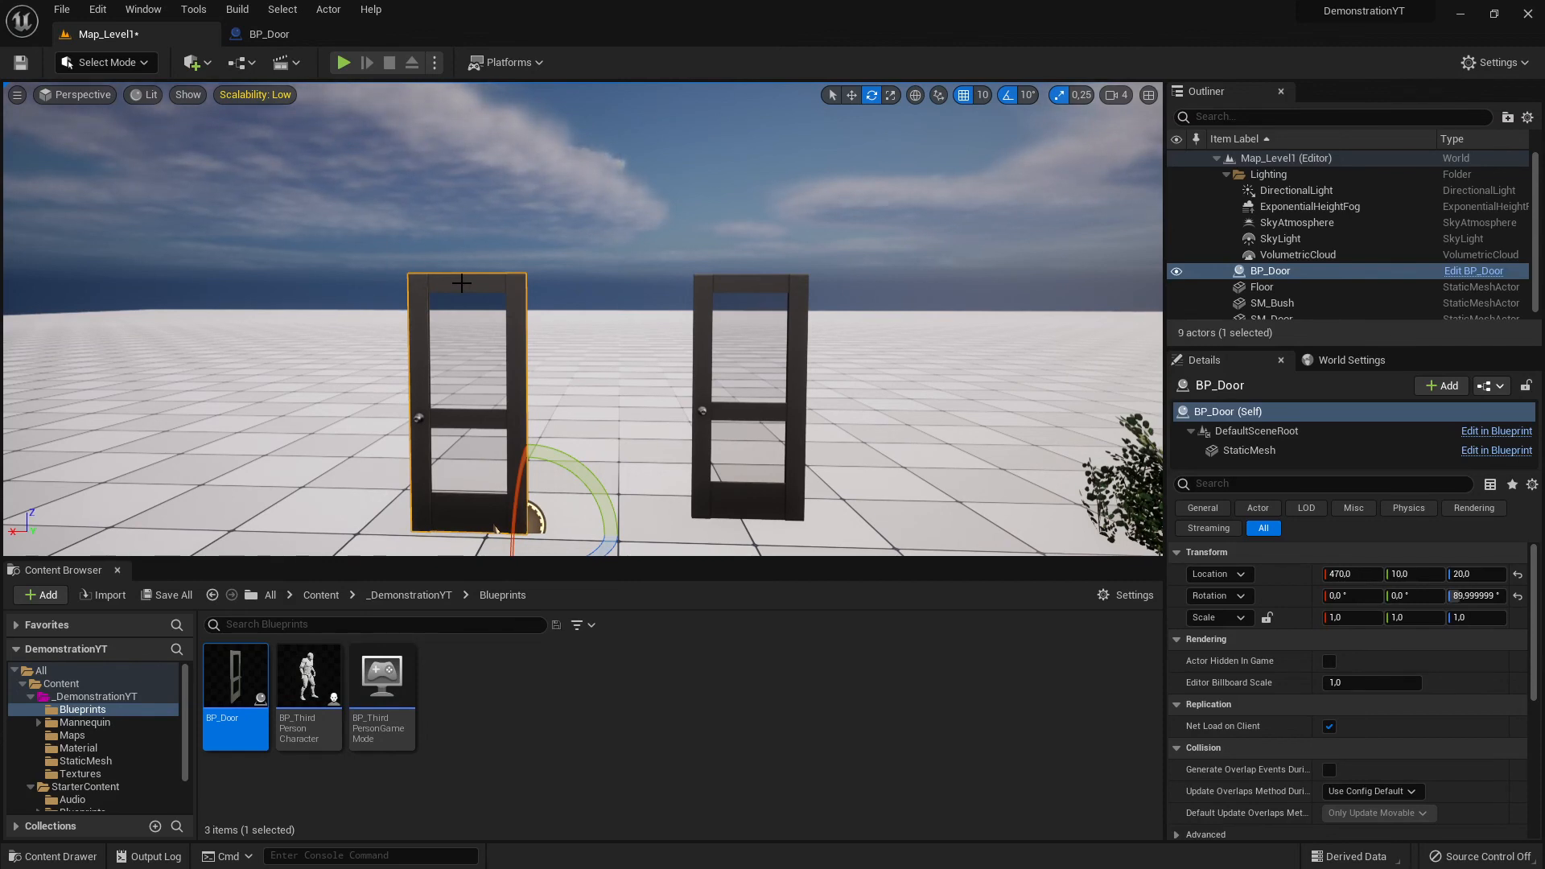
click(784, 280)
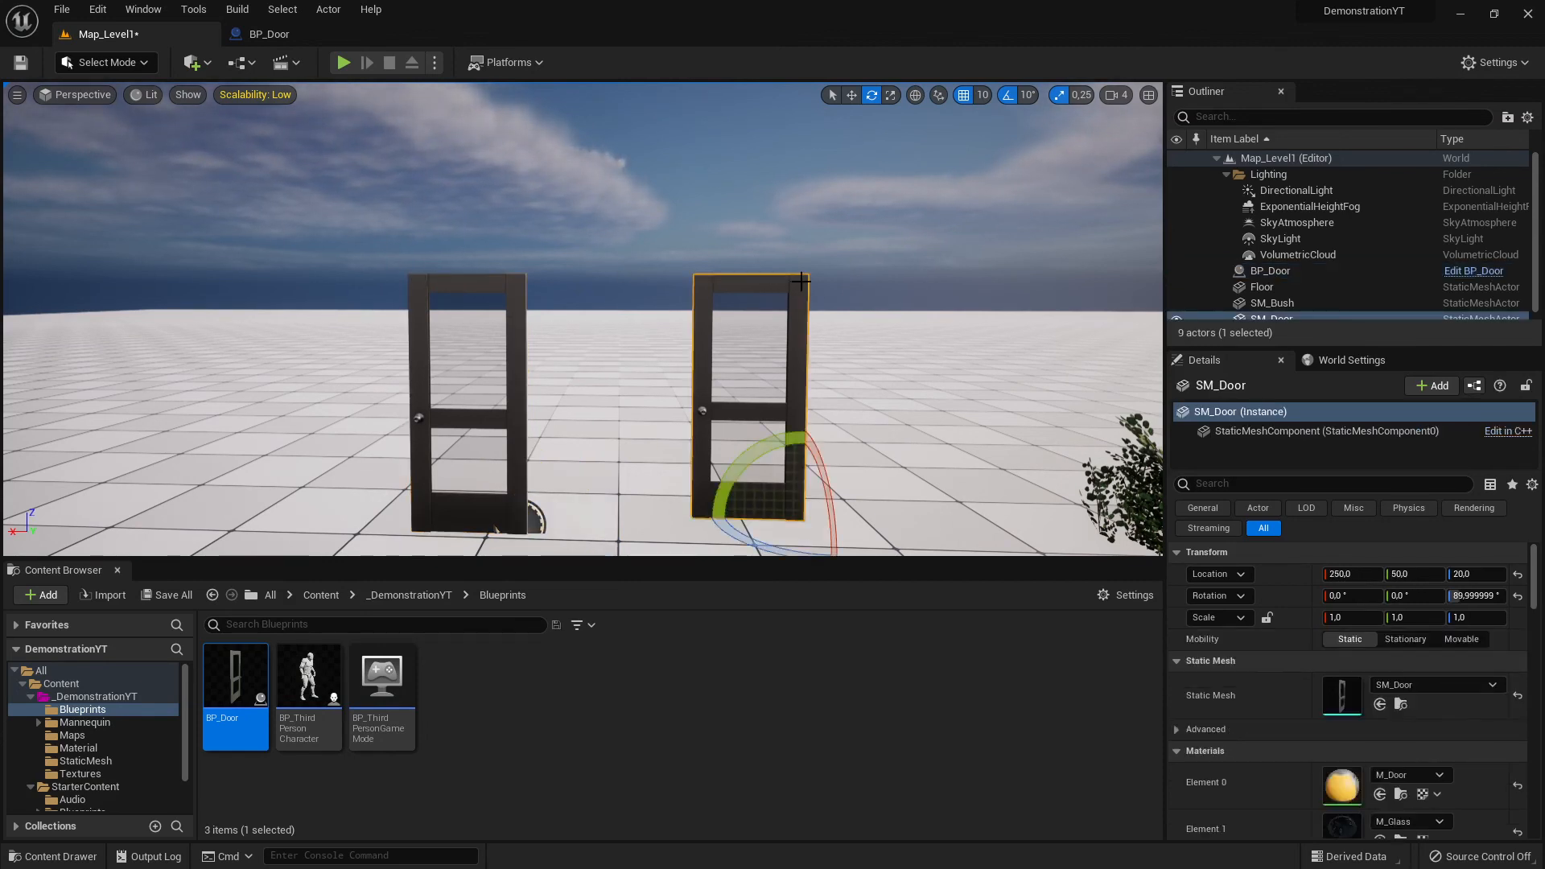
key(d)
right_drag(836, 304, 799, 287)
key(a)
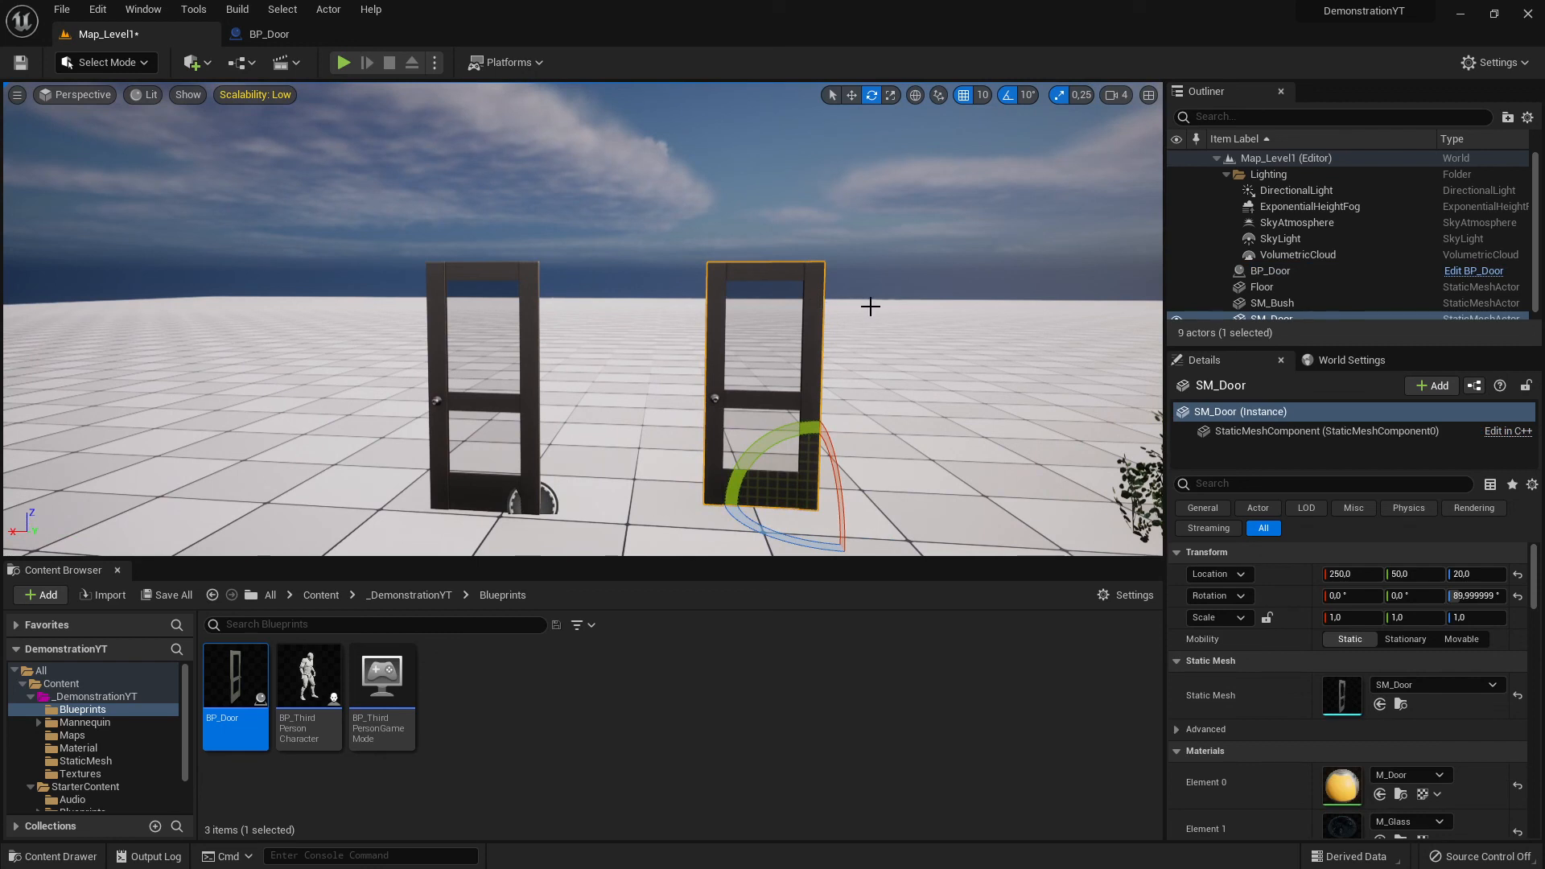
click(500, 275)
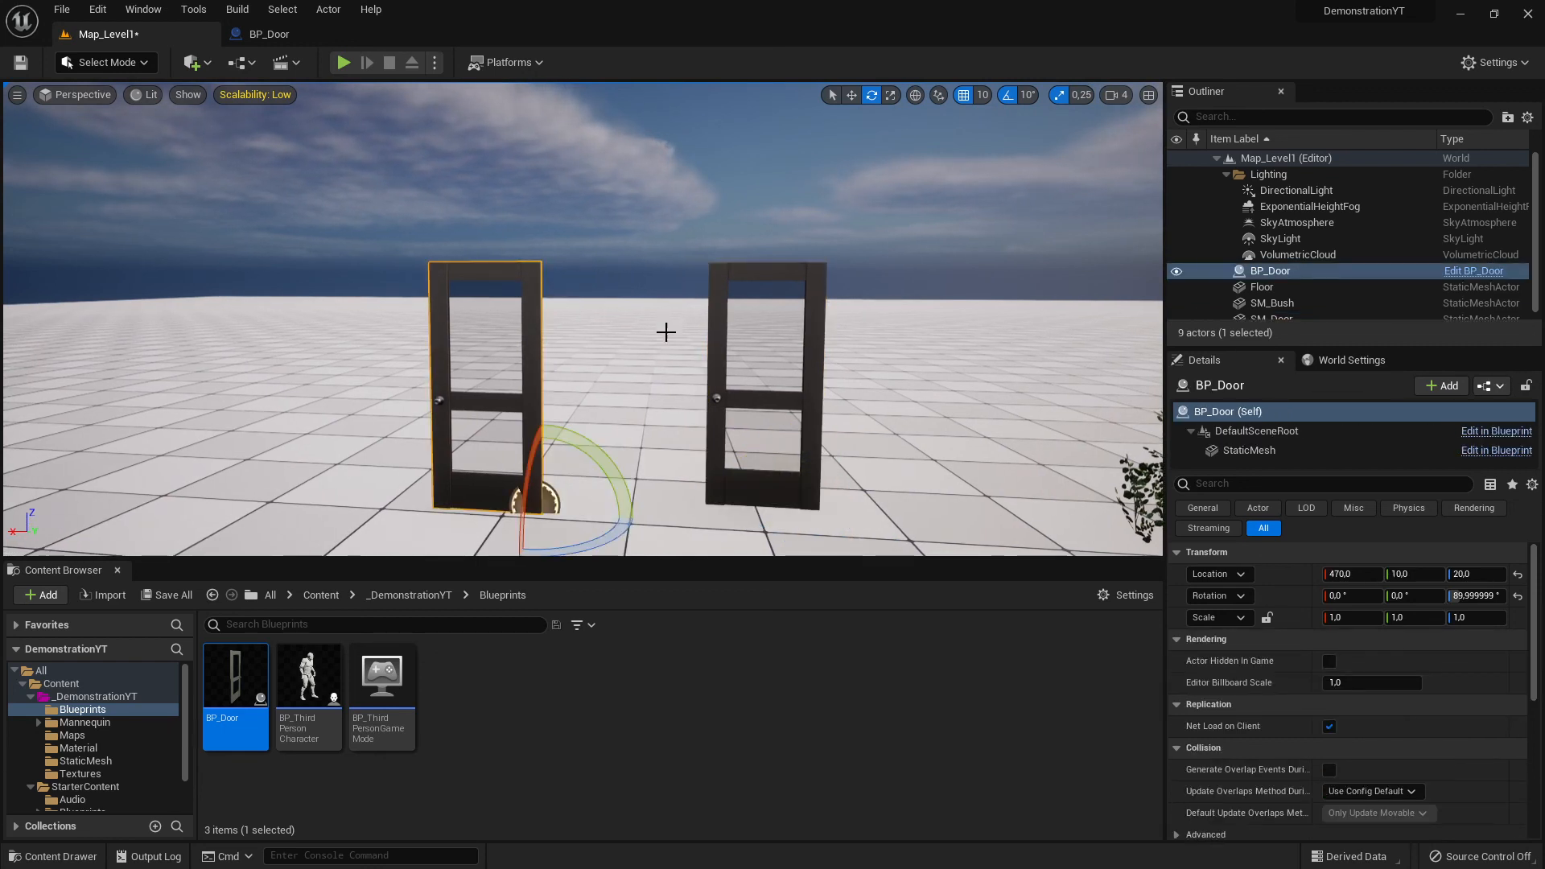
Examine BP_Door's Event Graph and component viewport alongside its instance in Map_Level1.
click(256, 36)
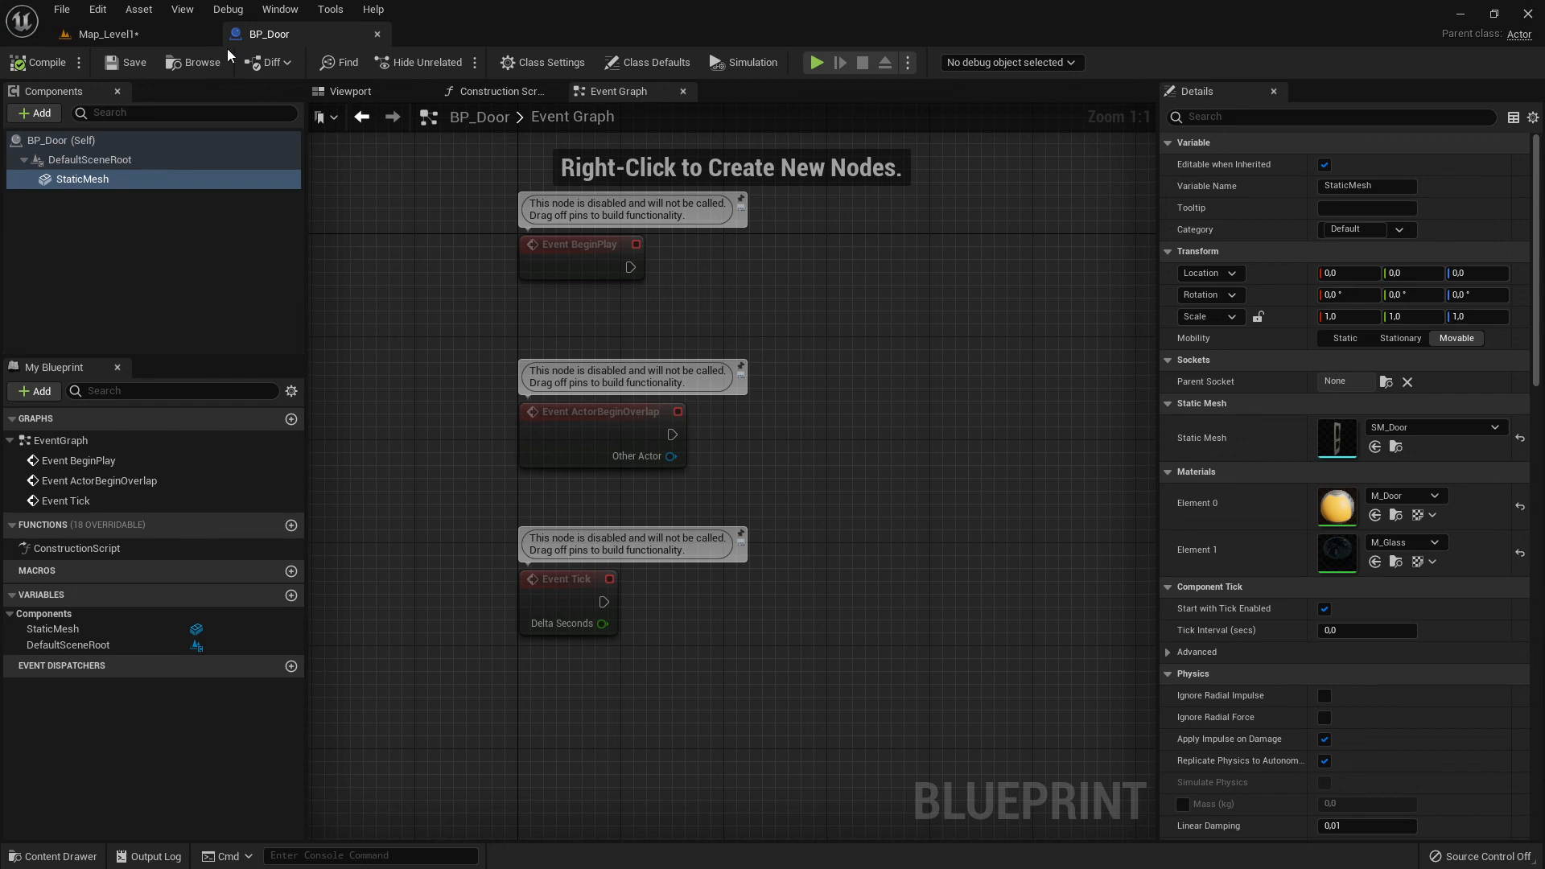
click(193, 36)
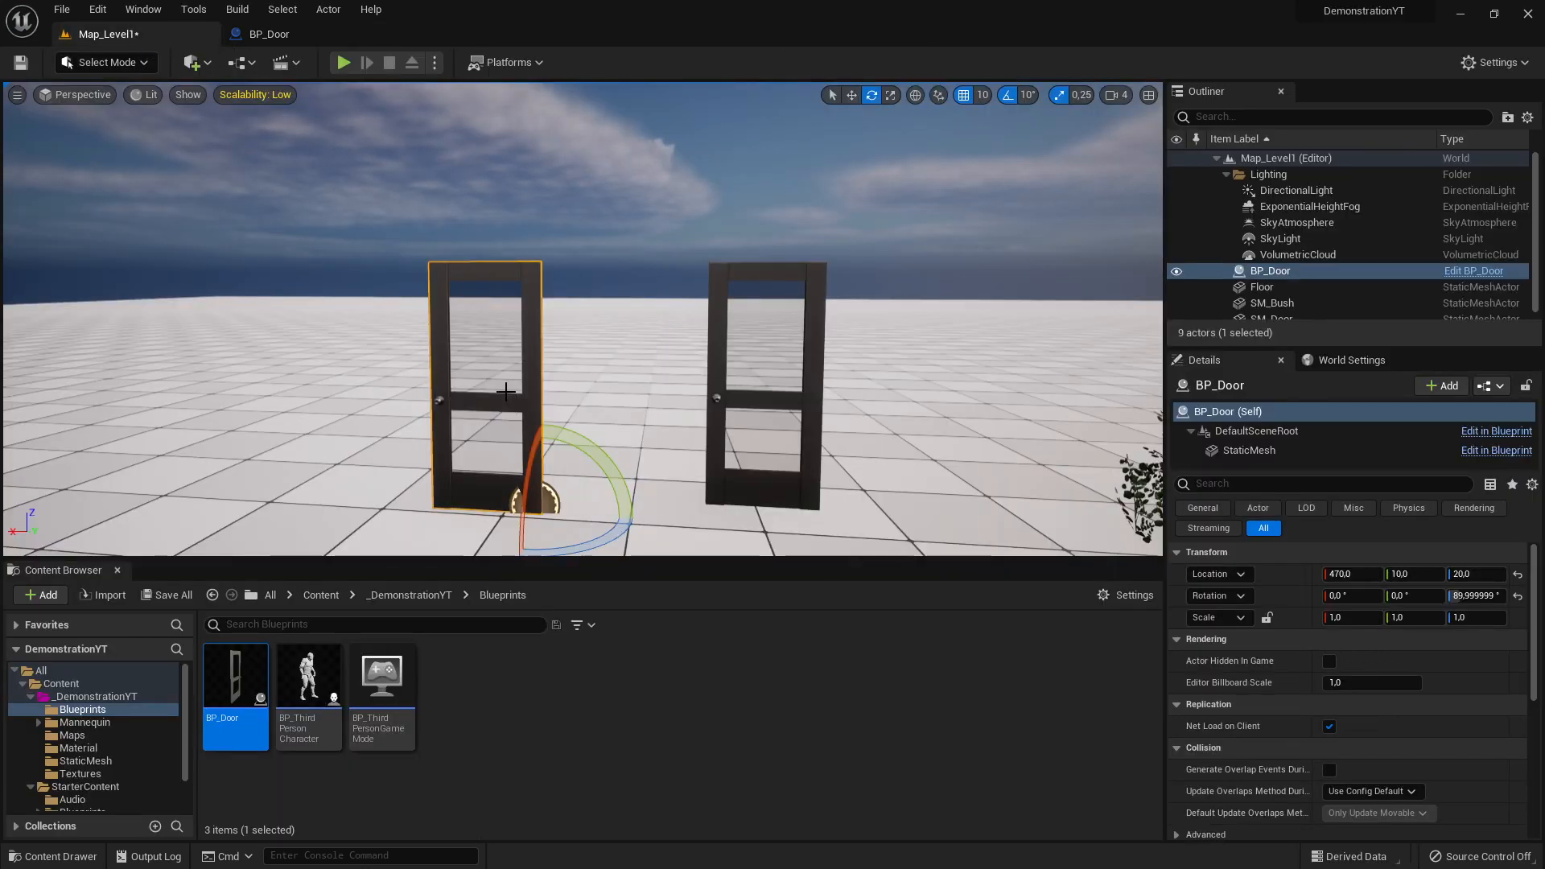
click(260, 35)
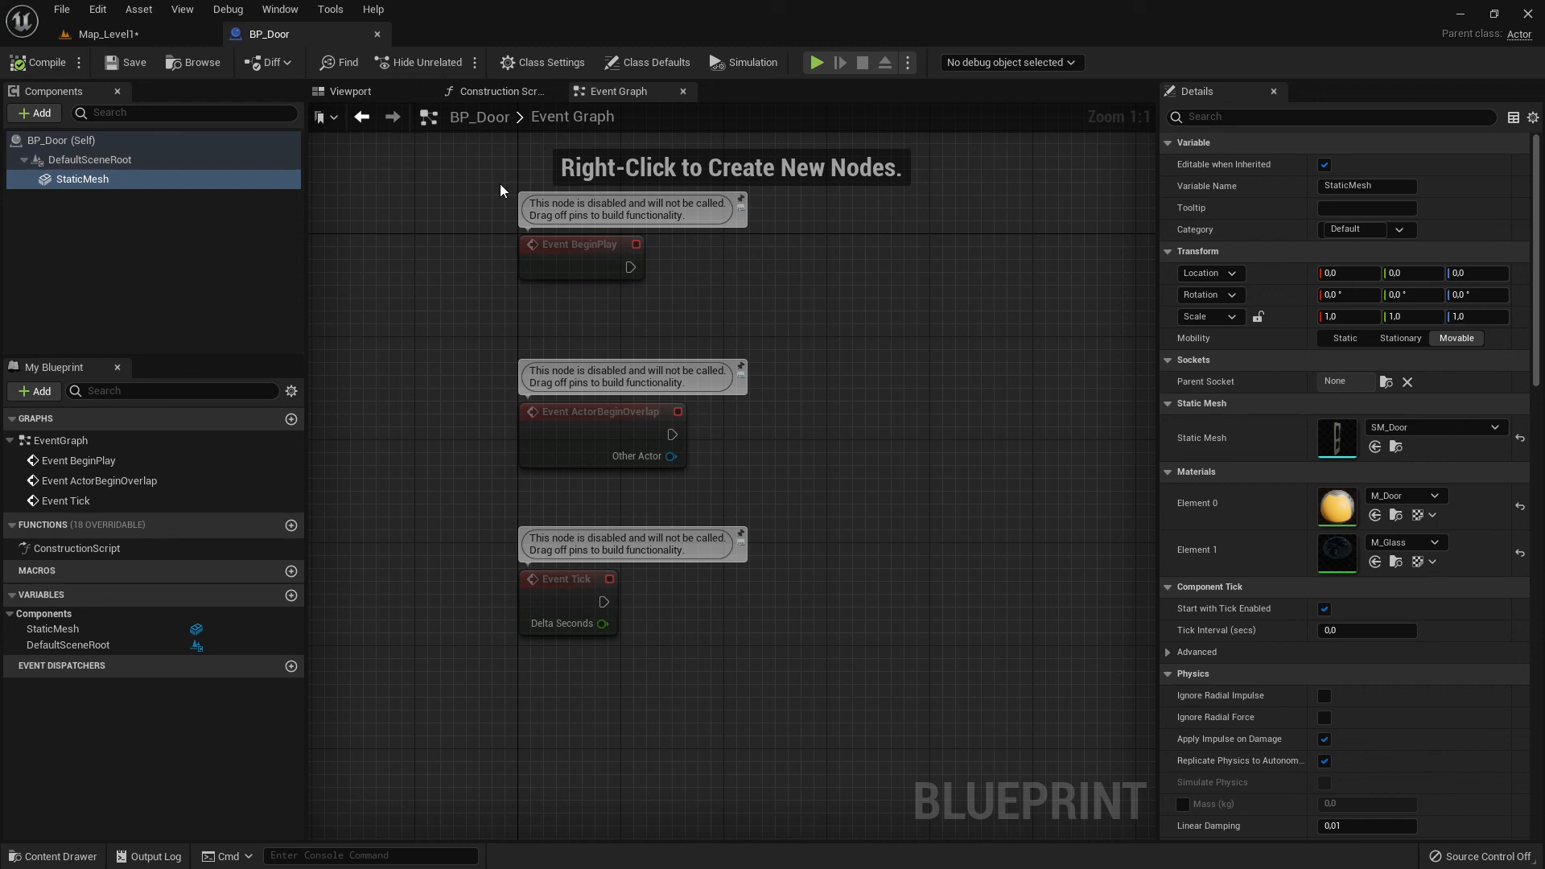
click(349, 94)
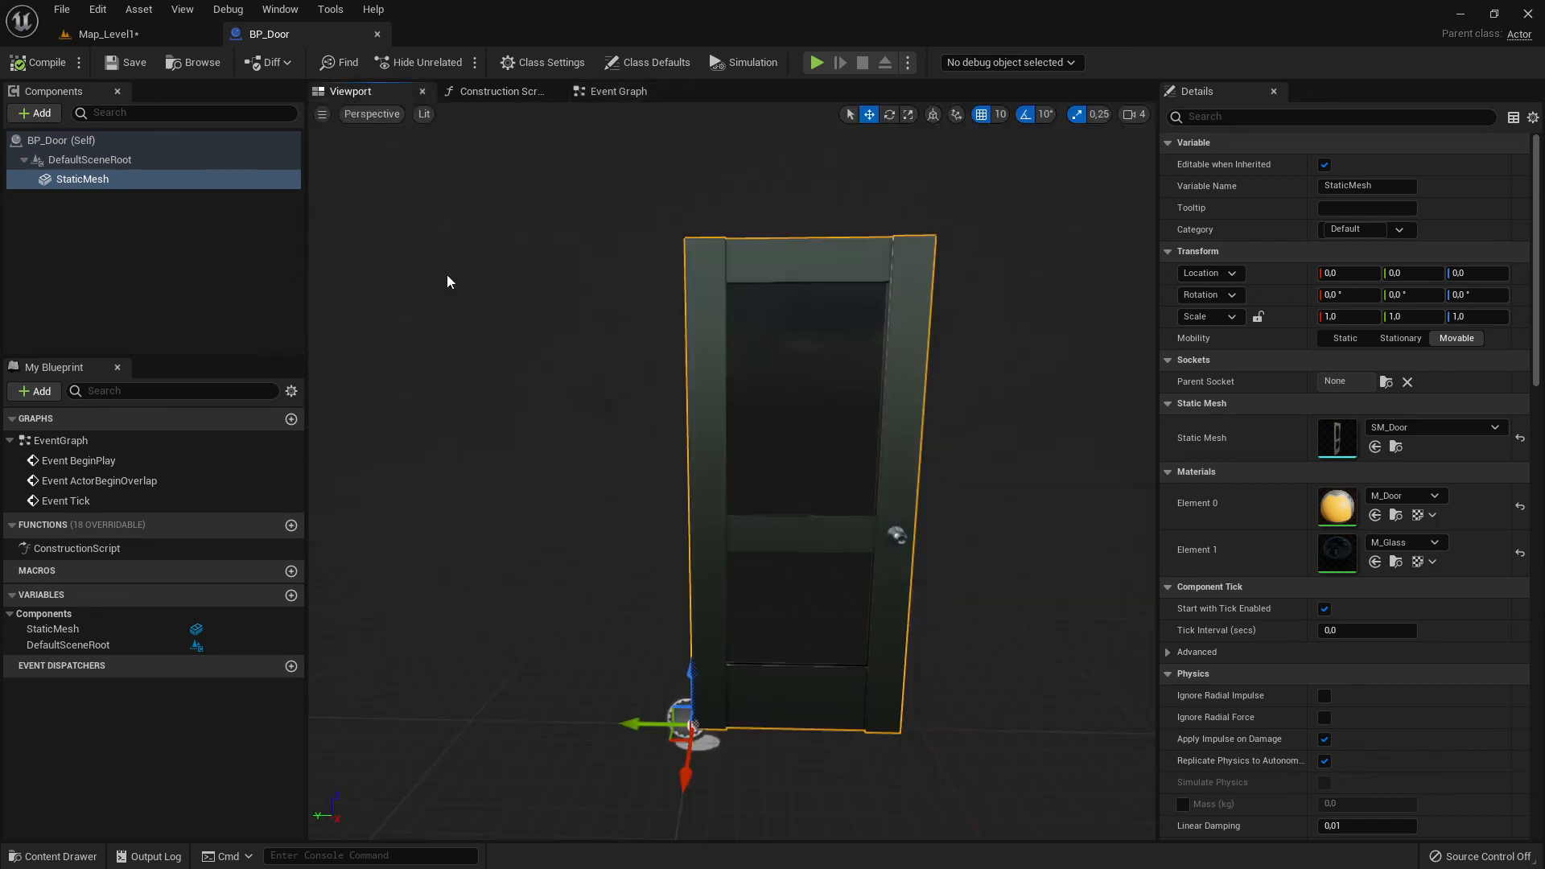
click(113, 33)
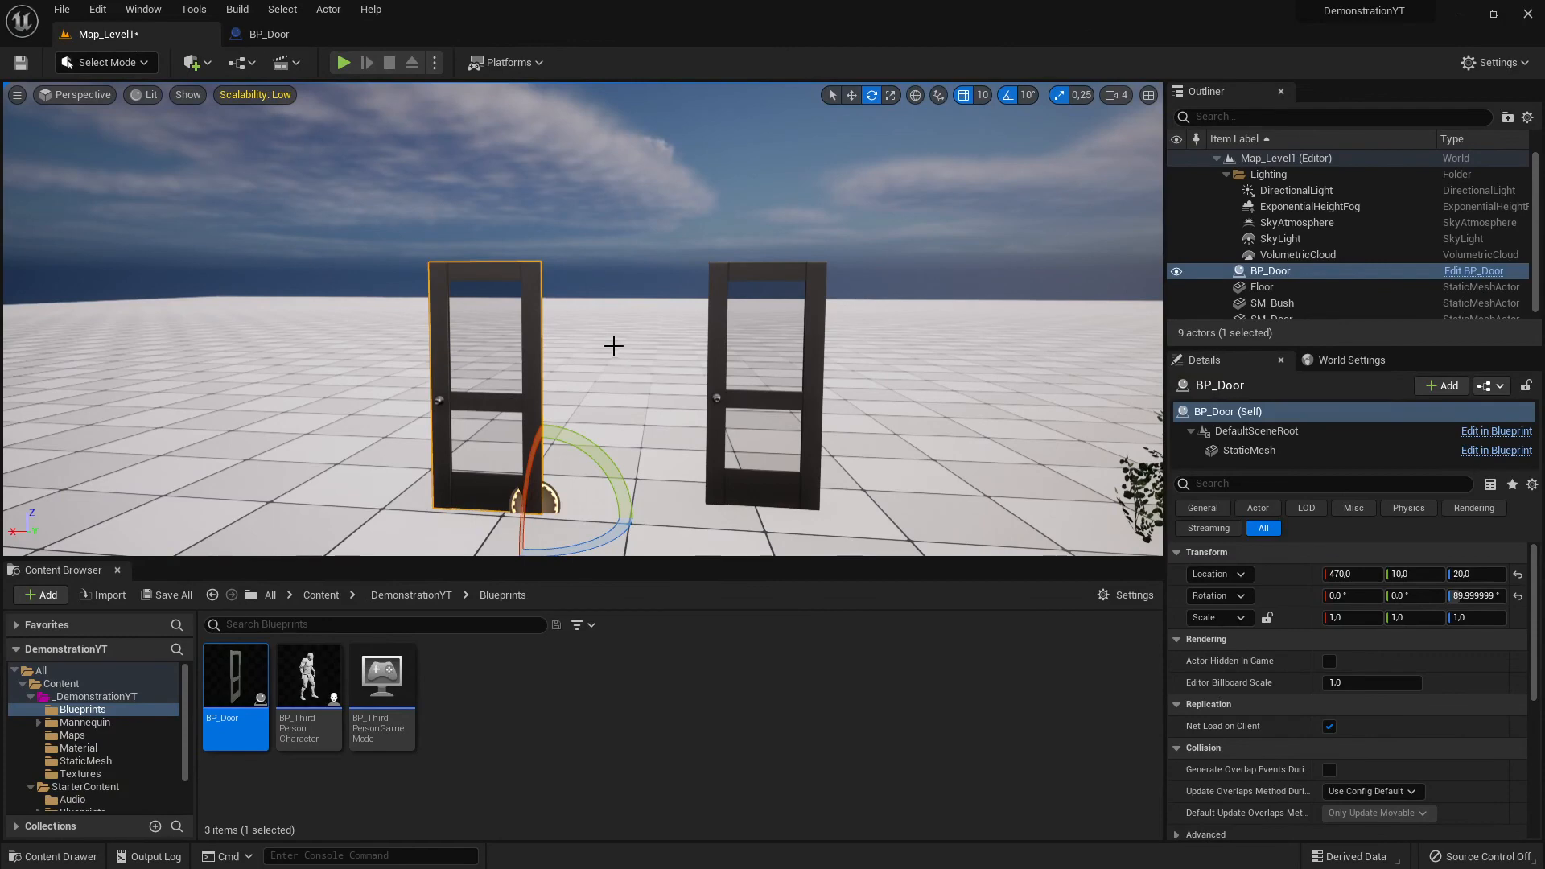
click(250, 33)
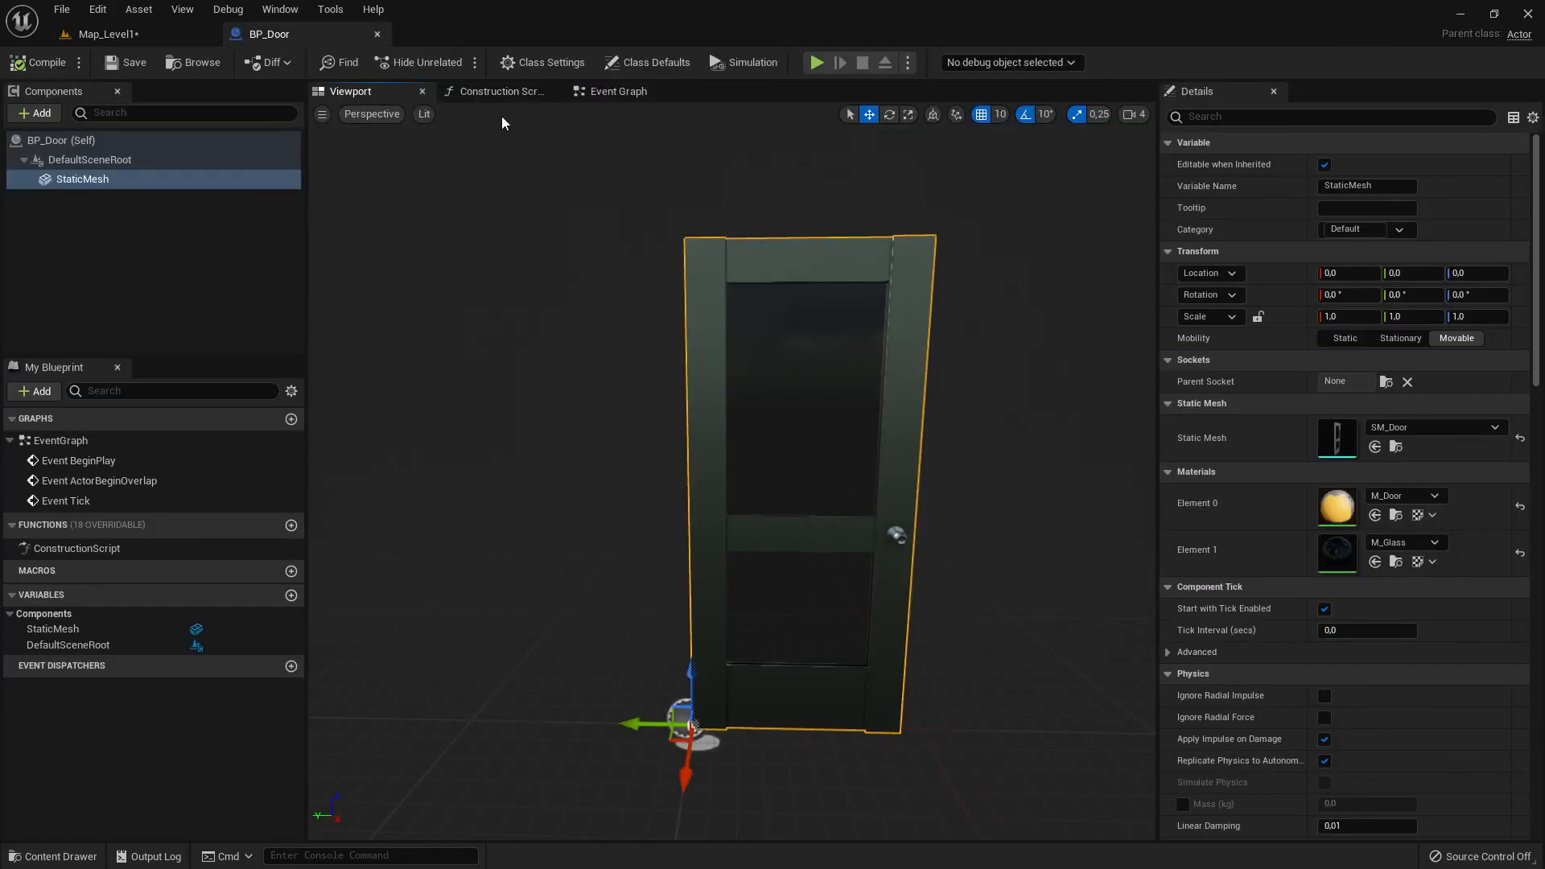
click(618, 92)
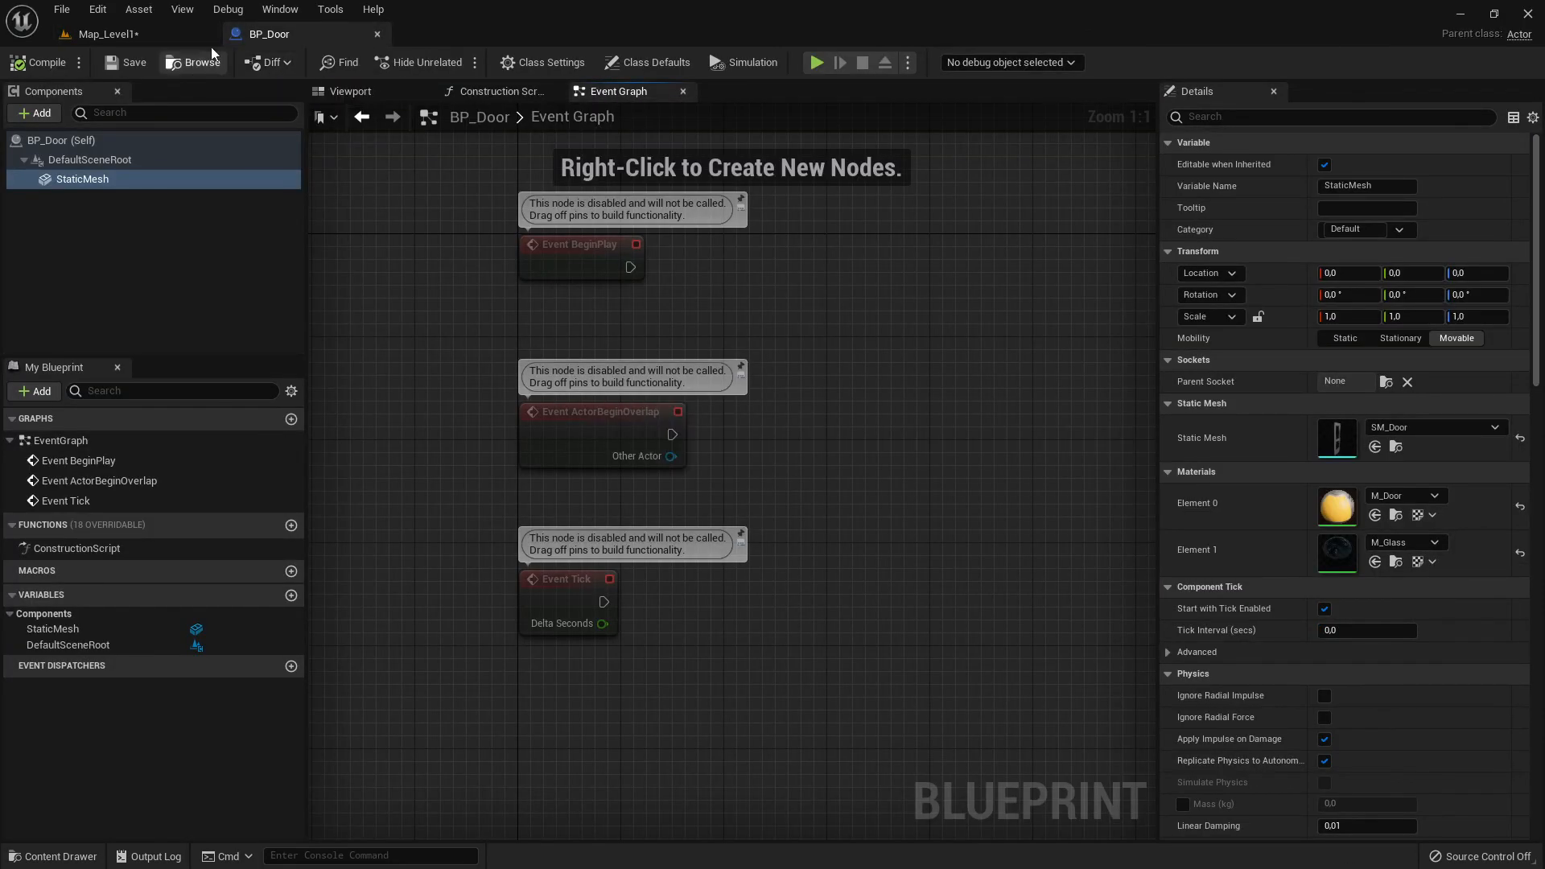
click(148, 37)
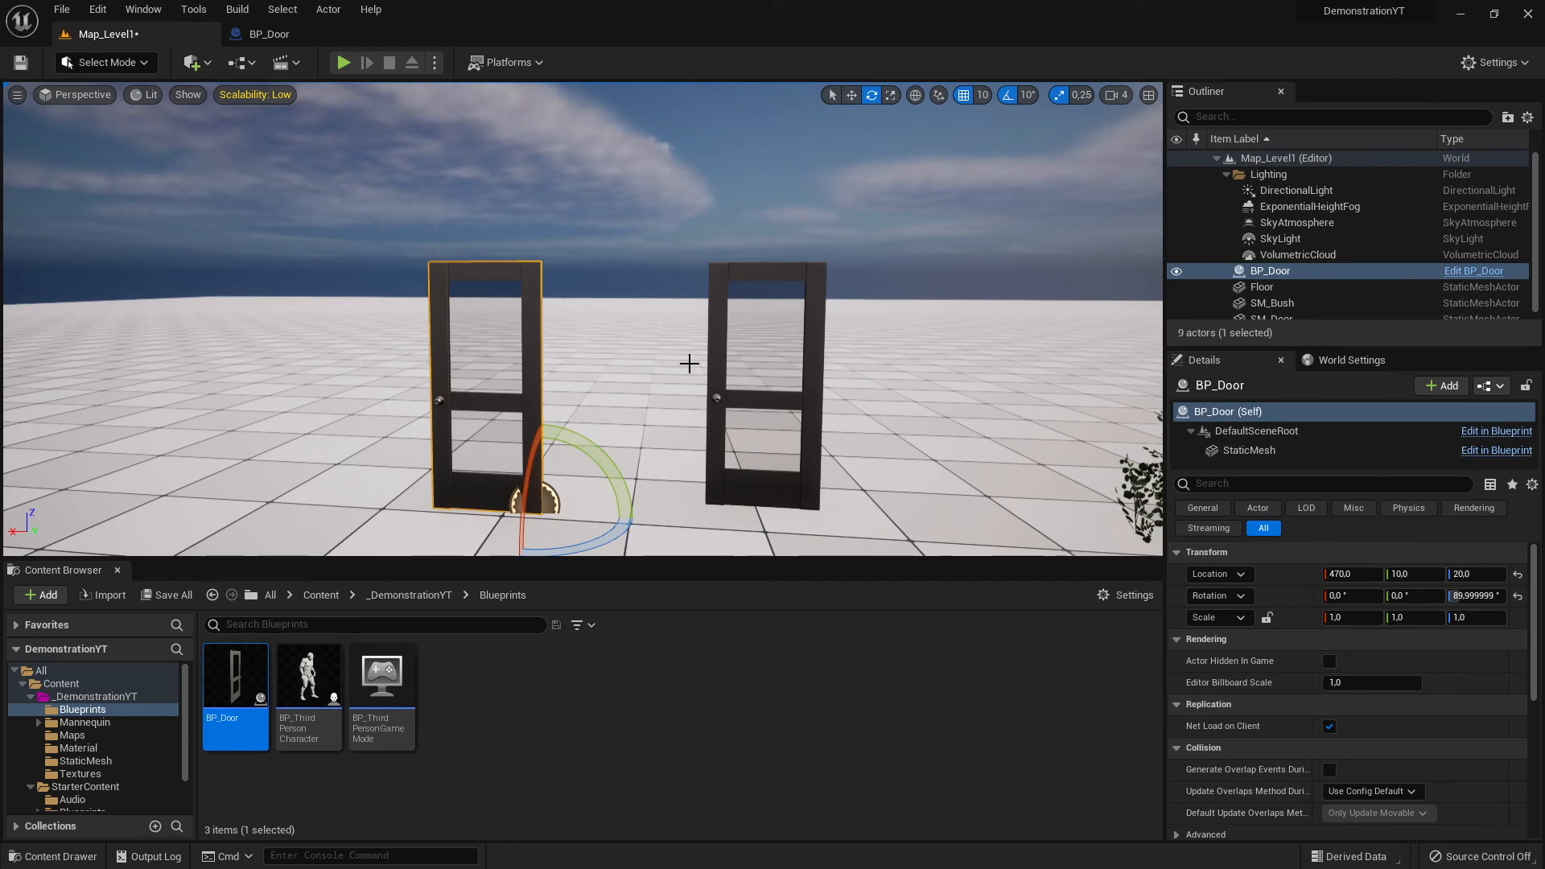
key(s)
right_drag(645, 338, 644, 330)
key(w)
key(a)
key(d)
key(a)
key(d)
key(a)
key(d)
key(w)
key(a)
key(s)
key(d)
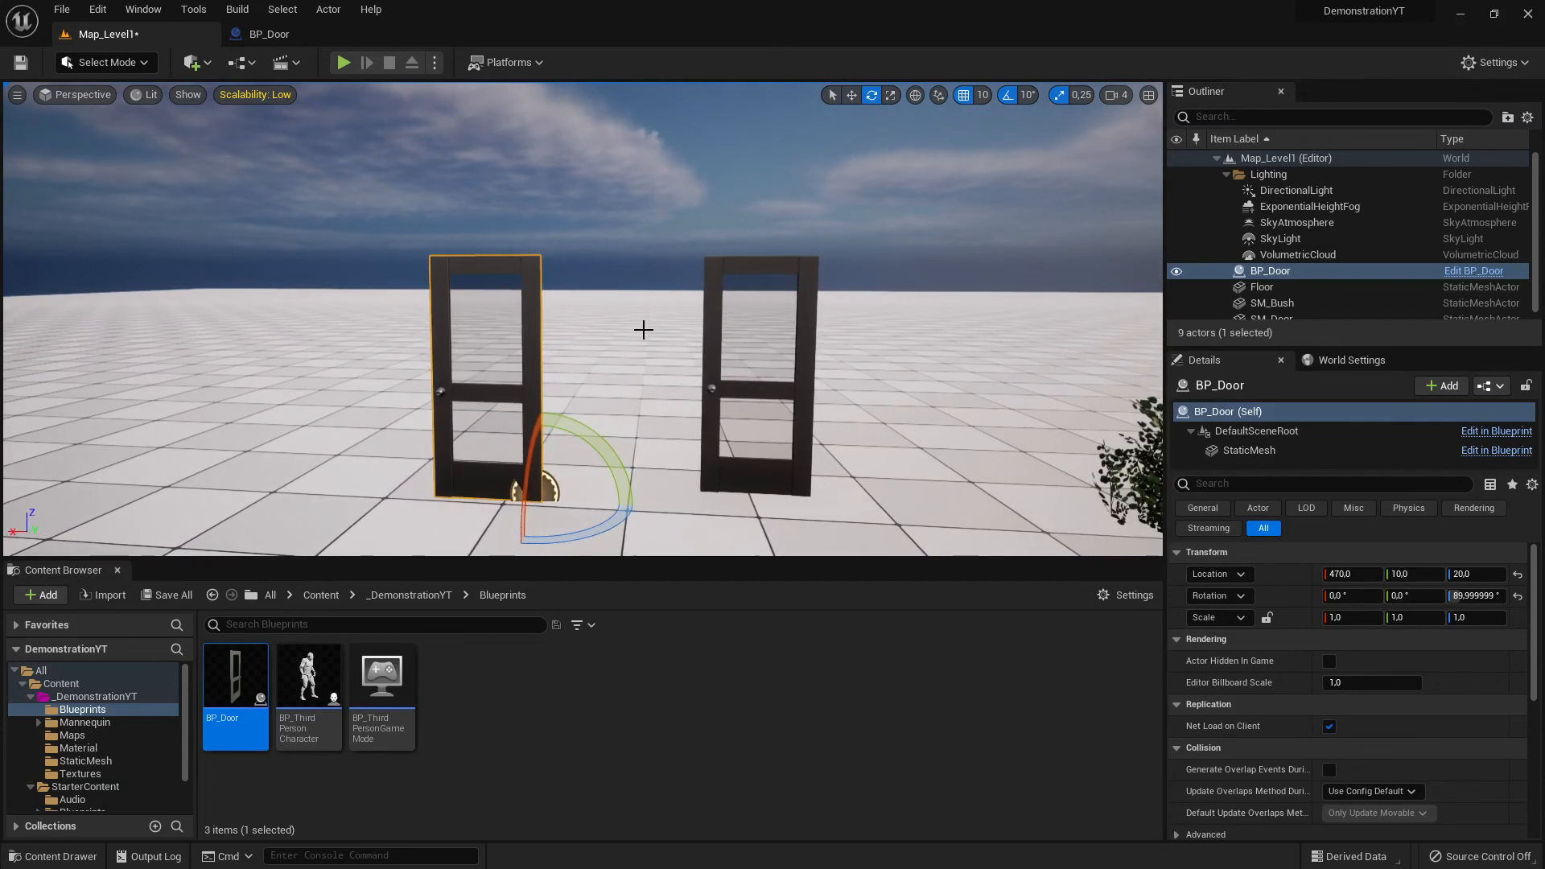